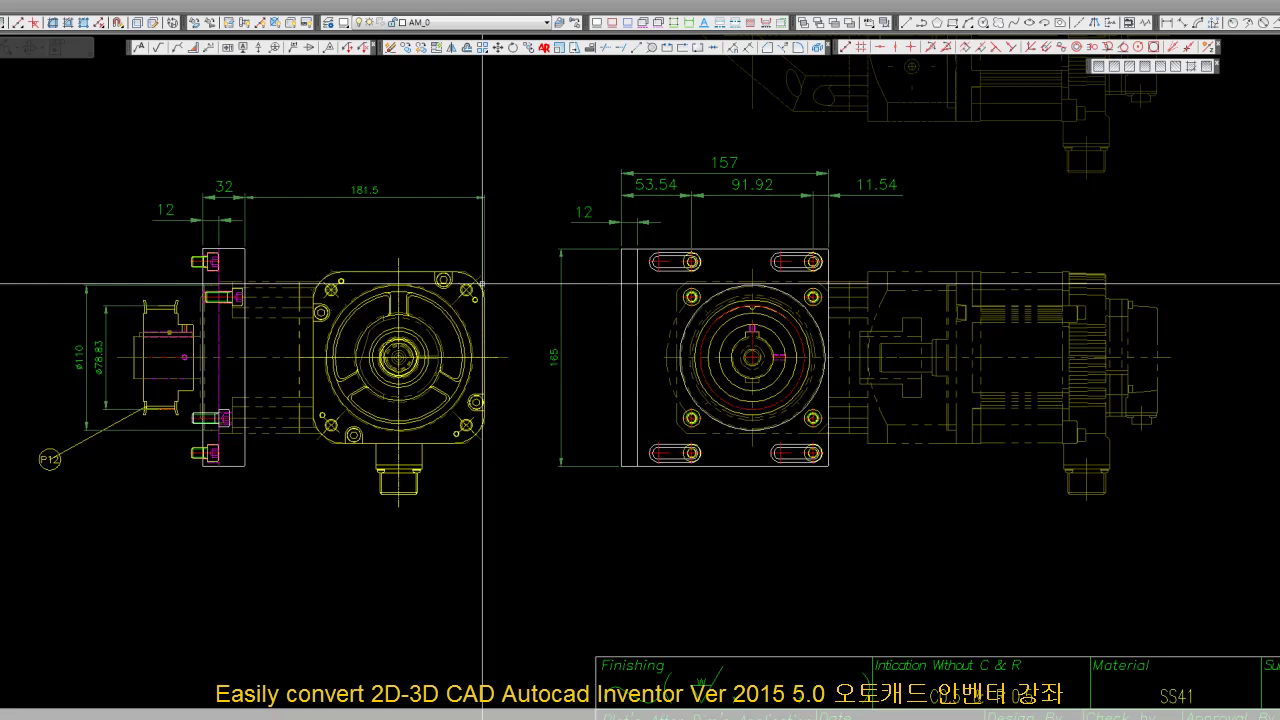
Paste the copied motor views onto the sheet below the existing views
scroll(483, 283, up, 2)
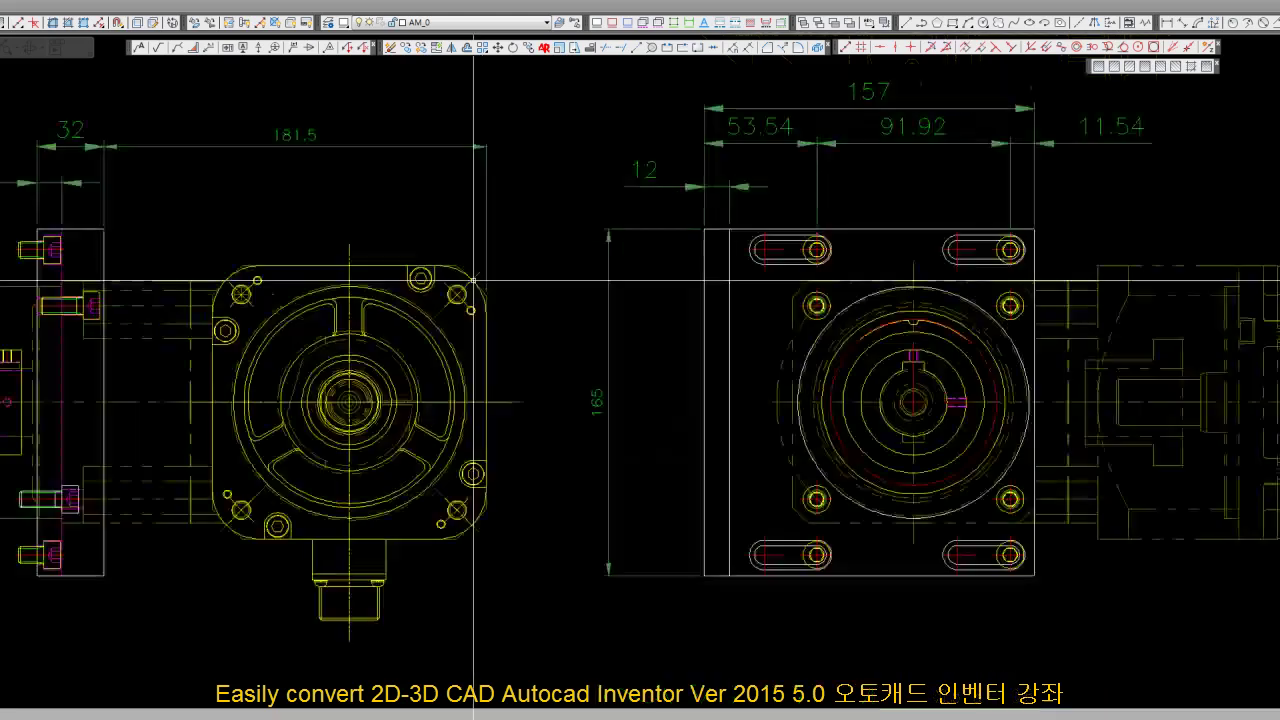
scroll(478, 280, up, 3)
scroll(472, 277, down, 2)
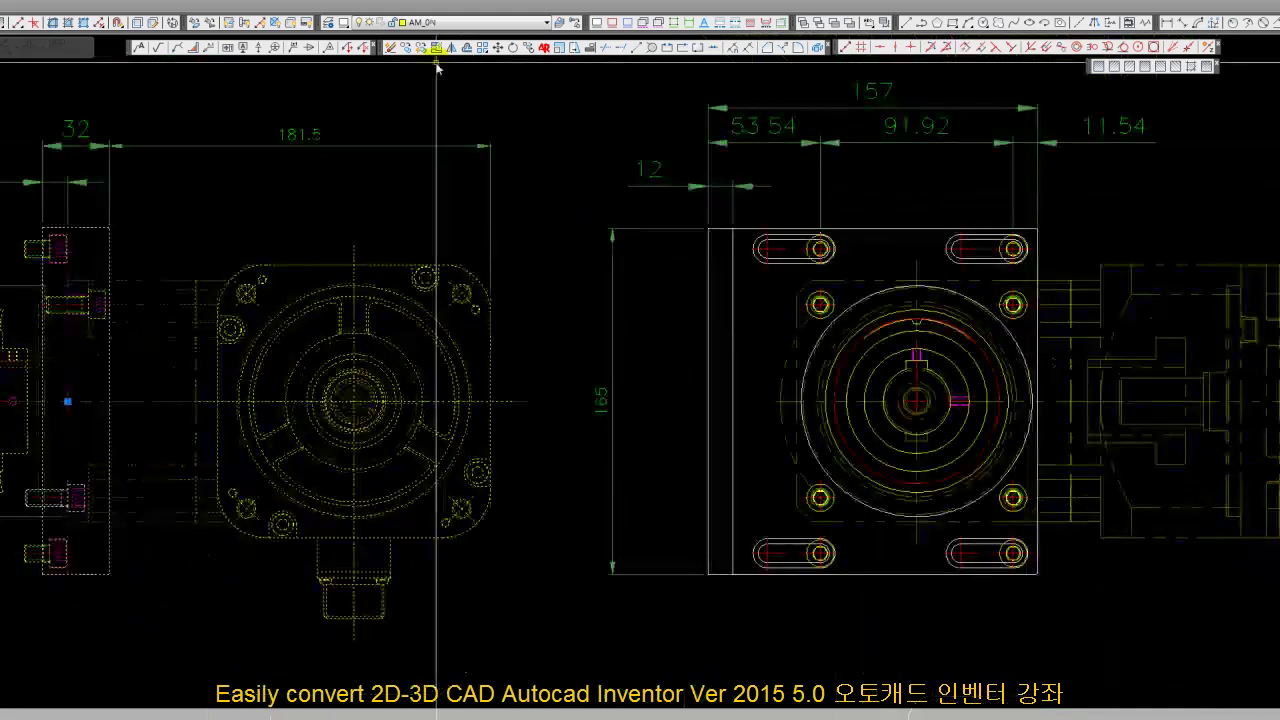
scroll(480, 415, down, 2)
scroll(500, 295, down, 4)
scroll(523, 332, down, 3)
key(ctrl+v)
right_click(535, 456)
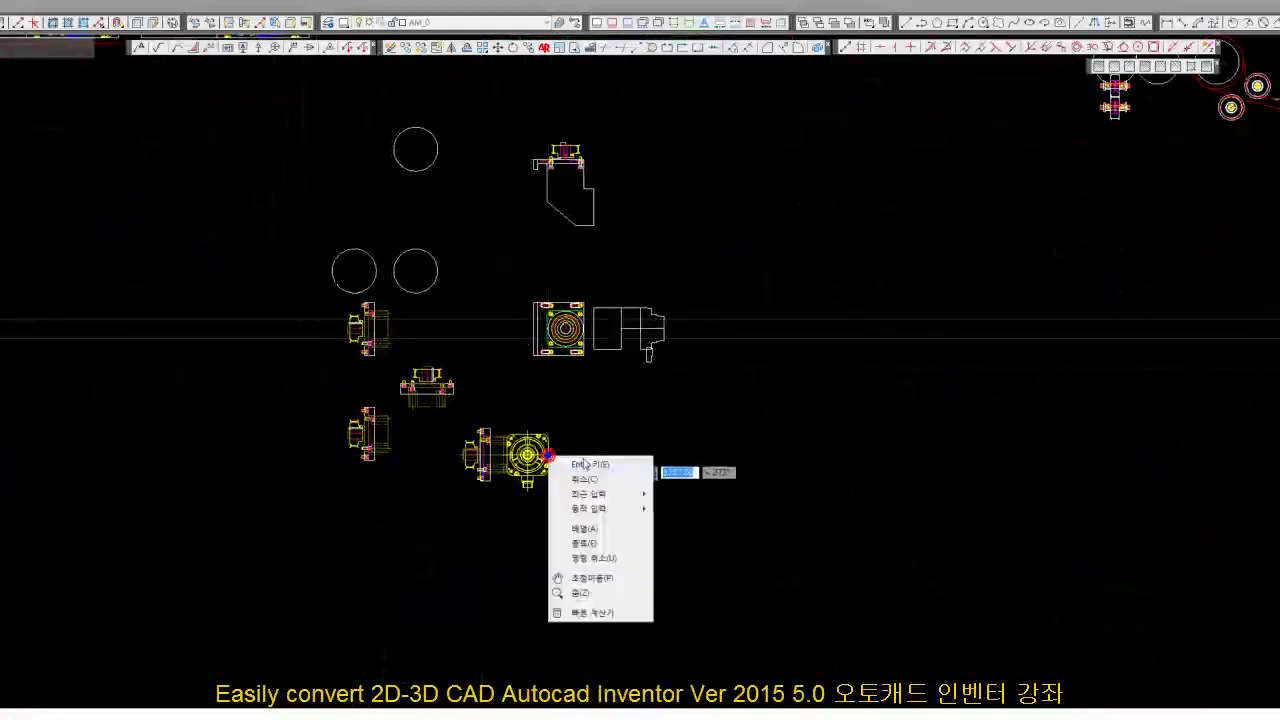
click(560, 462)
Erase the left-side parts with a crossing window, leaving only the motor views
click(450, 496)
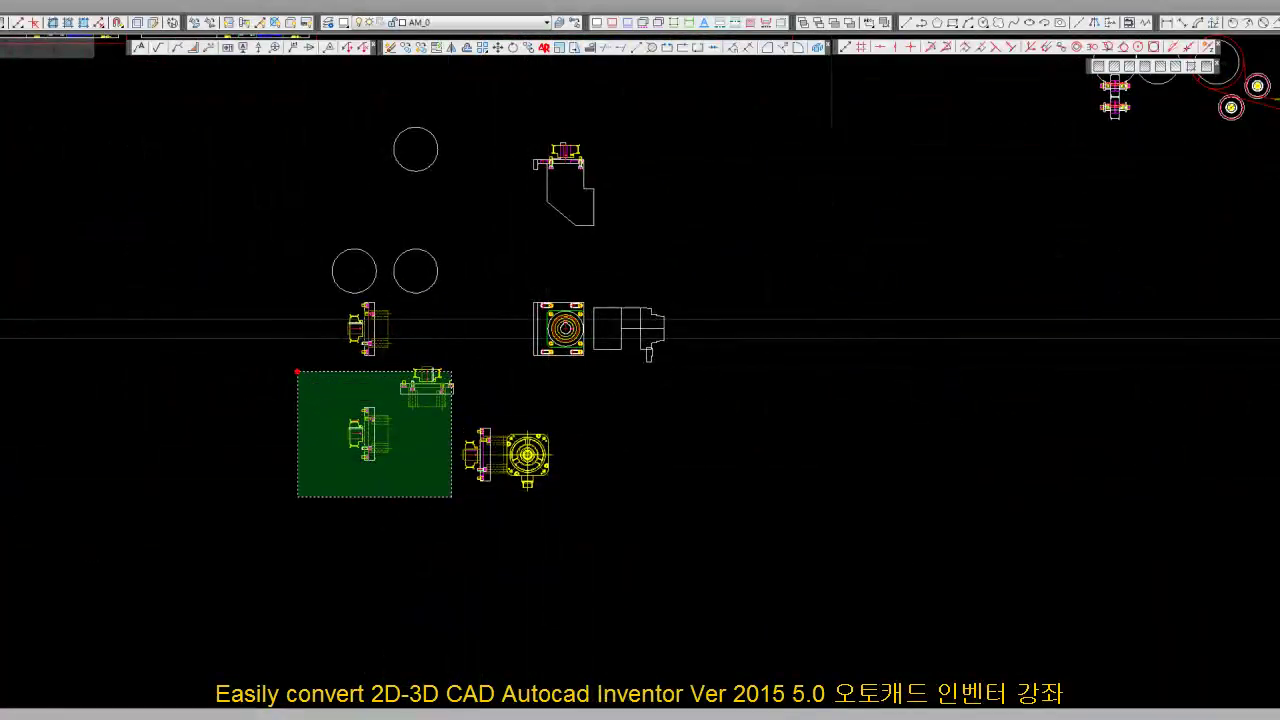
click(297, 371)
right_click(511, 380)
click(560, 479)
right_click(422, 362)
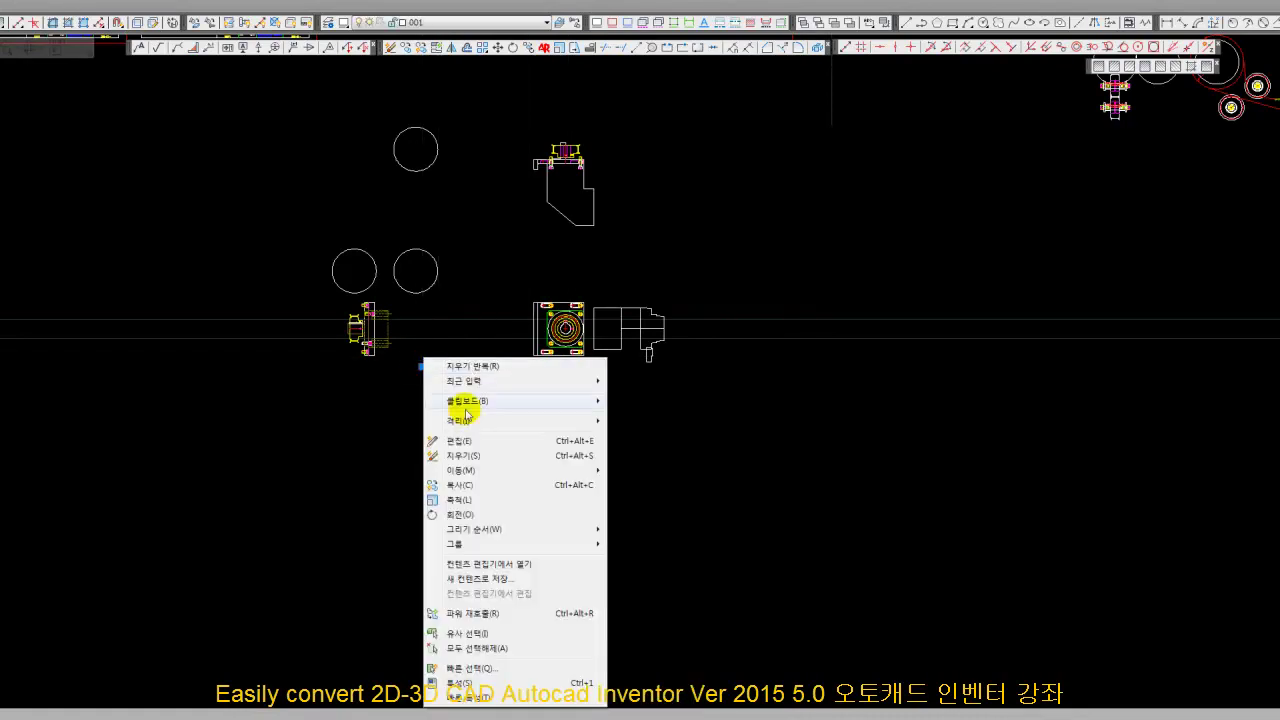
click(467, 458)
scroll(480, 451, up, 3)
scroll(560, 410, up, 2)
scroll(540, 410, up, 2)
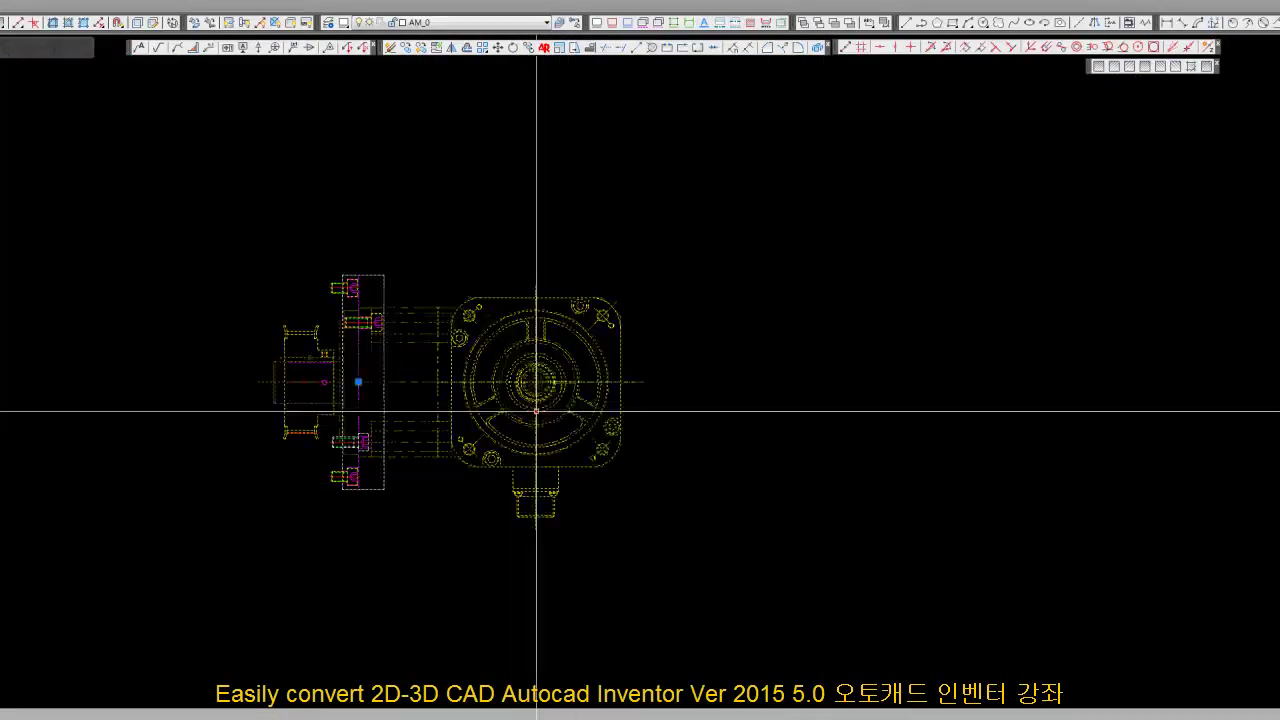
Copy the motor's front view from its centre and place it right of the existing views
click(803, 44)
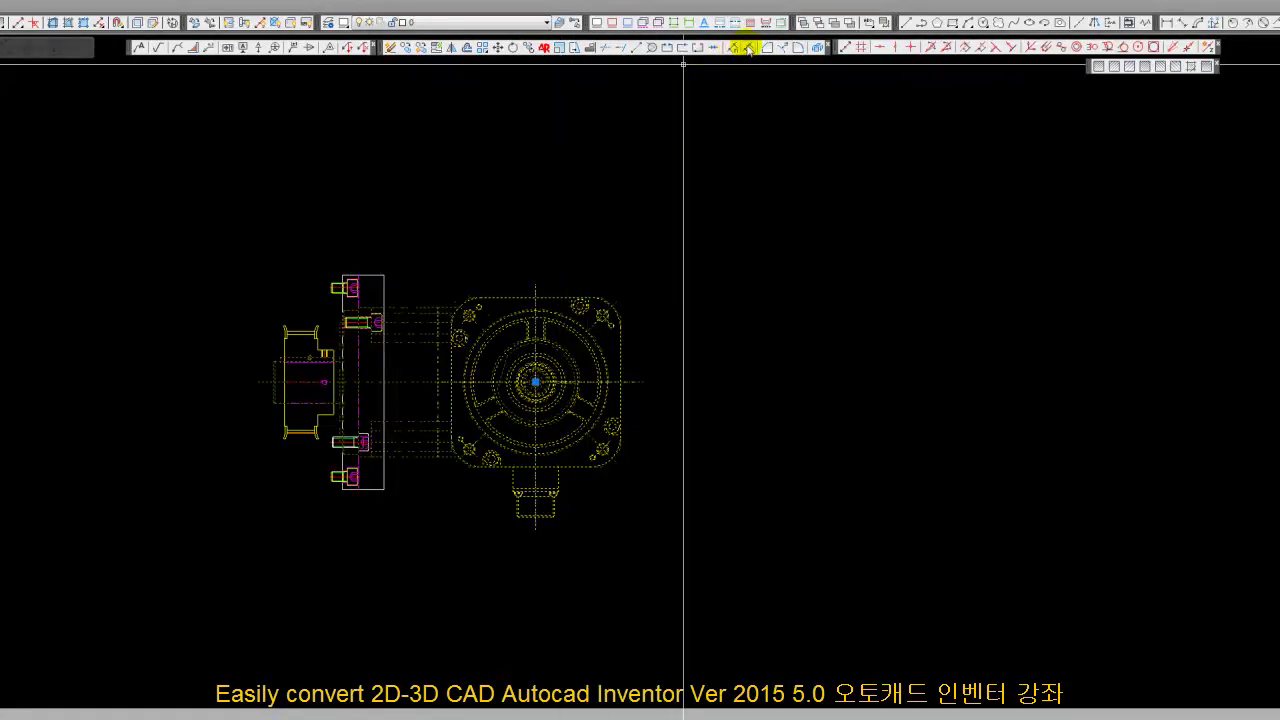
click(816, 46)
click(549, 286)
click(498, 46)
click(589, 383)
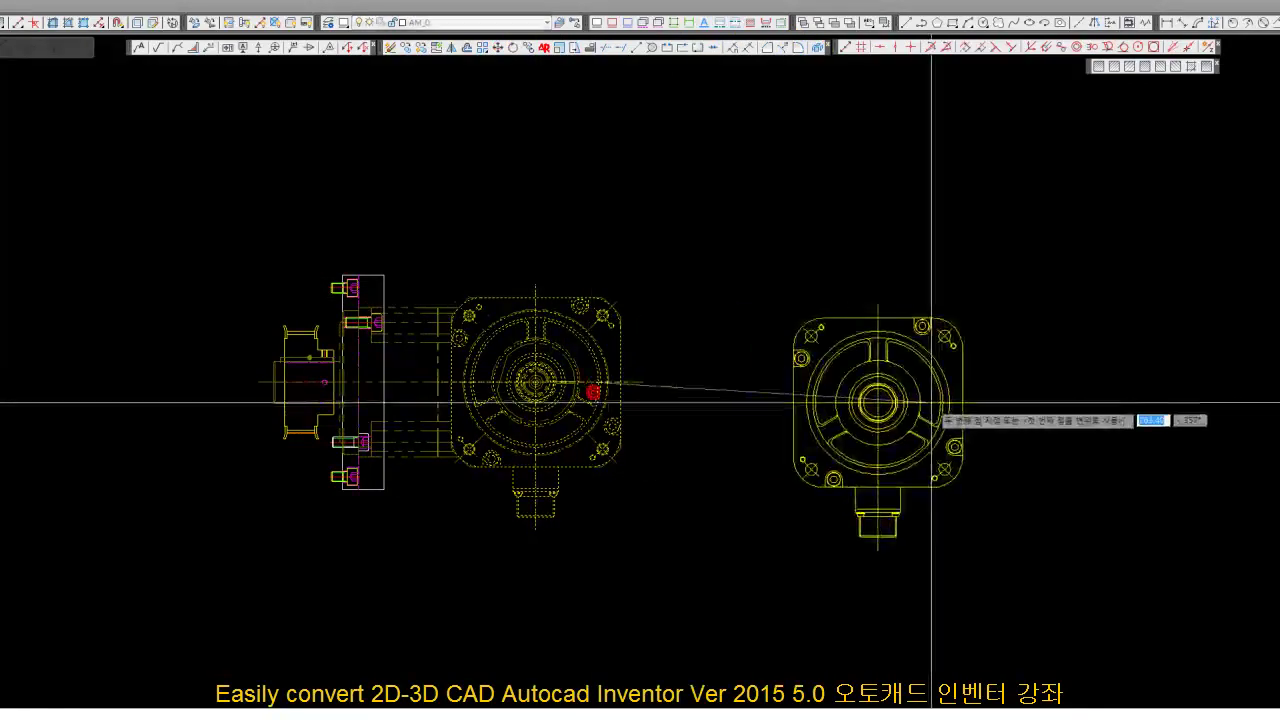
click(931, 402)
middle_drag(746, 237, 449, 259)
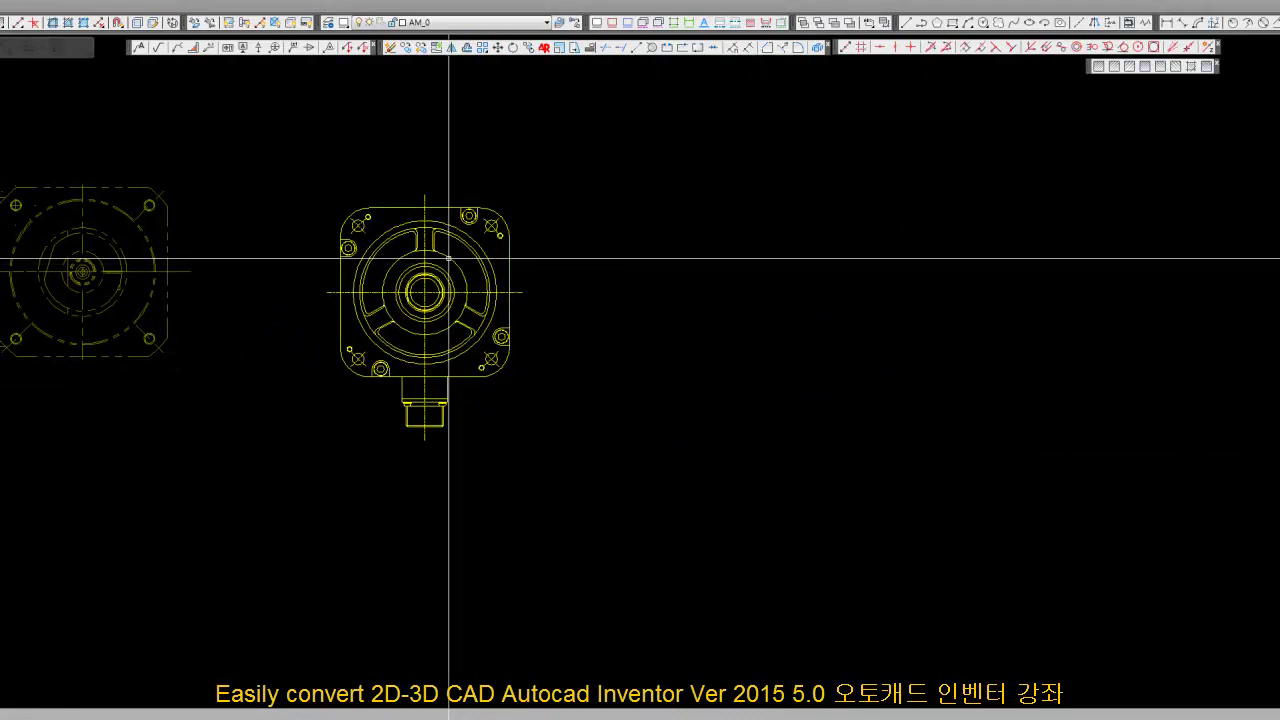
Explode the copied front-view block and select the flange's four edge lines and corner arcs
click(449, 259)
click(817, 47)
scroll(432, 230, up, 4)
click(454, 165)
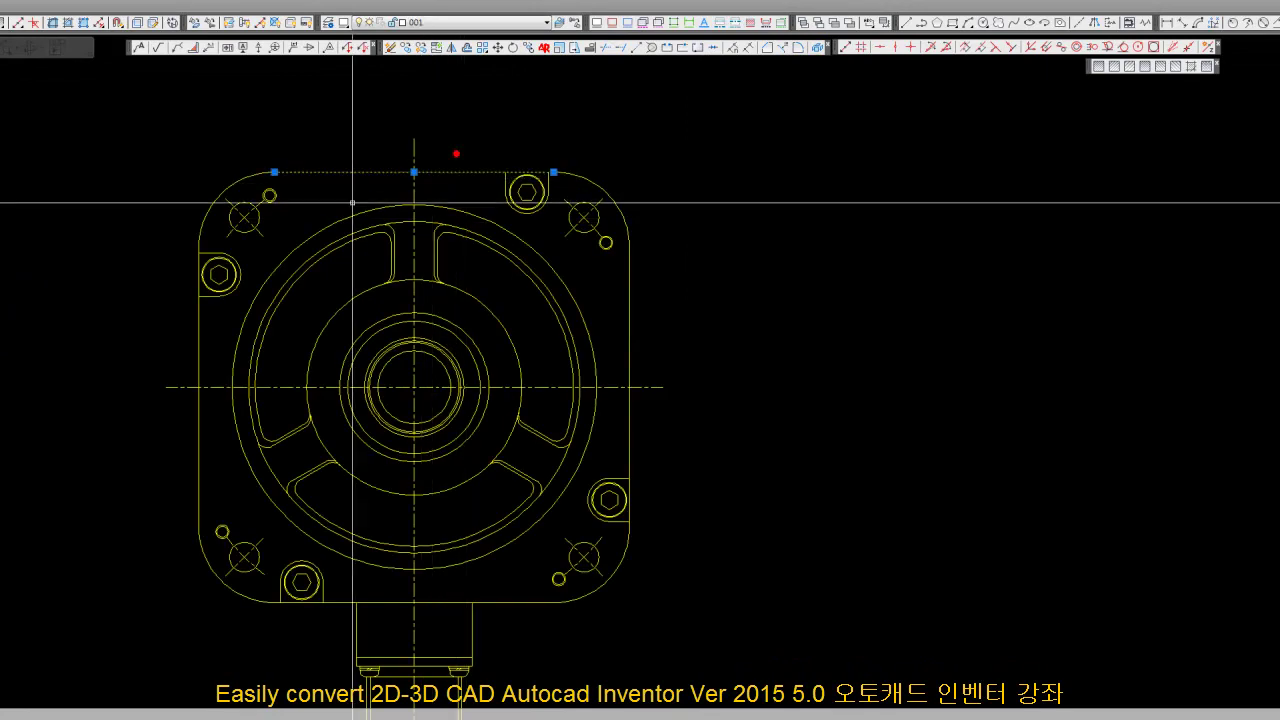
click(233, 182)
click(199, 342)
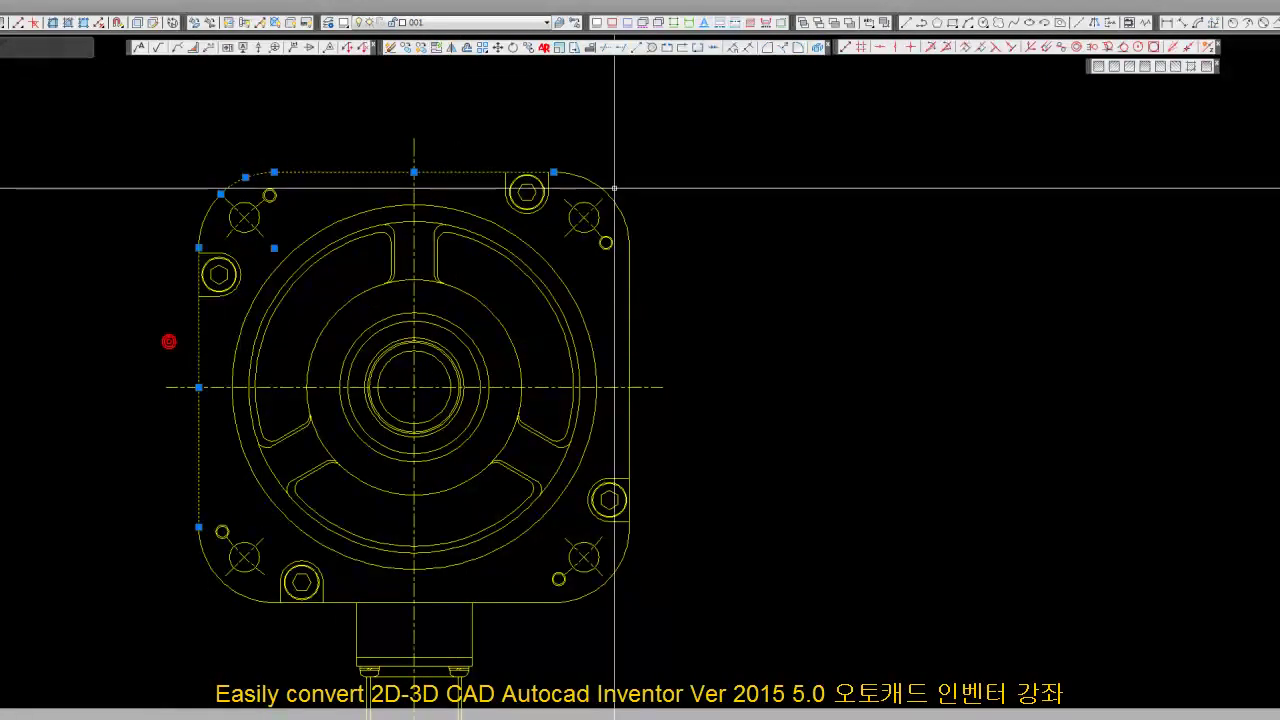
click(603, 186)
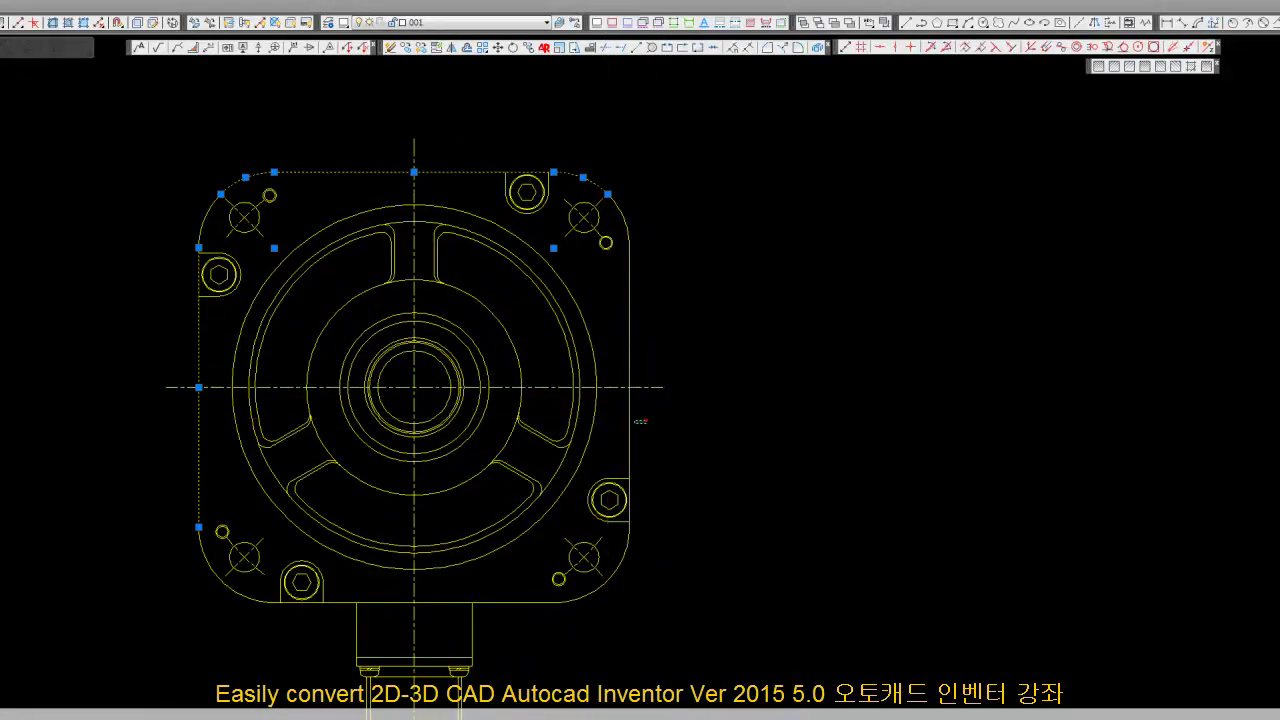
click(629, 430)
click(617, 547)
click(494, 601)
click(232, 590)
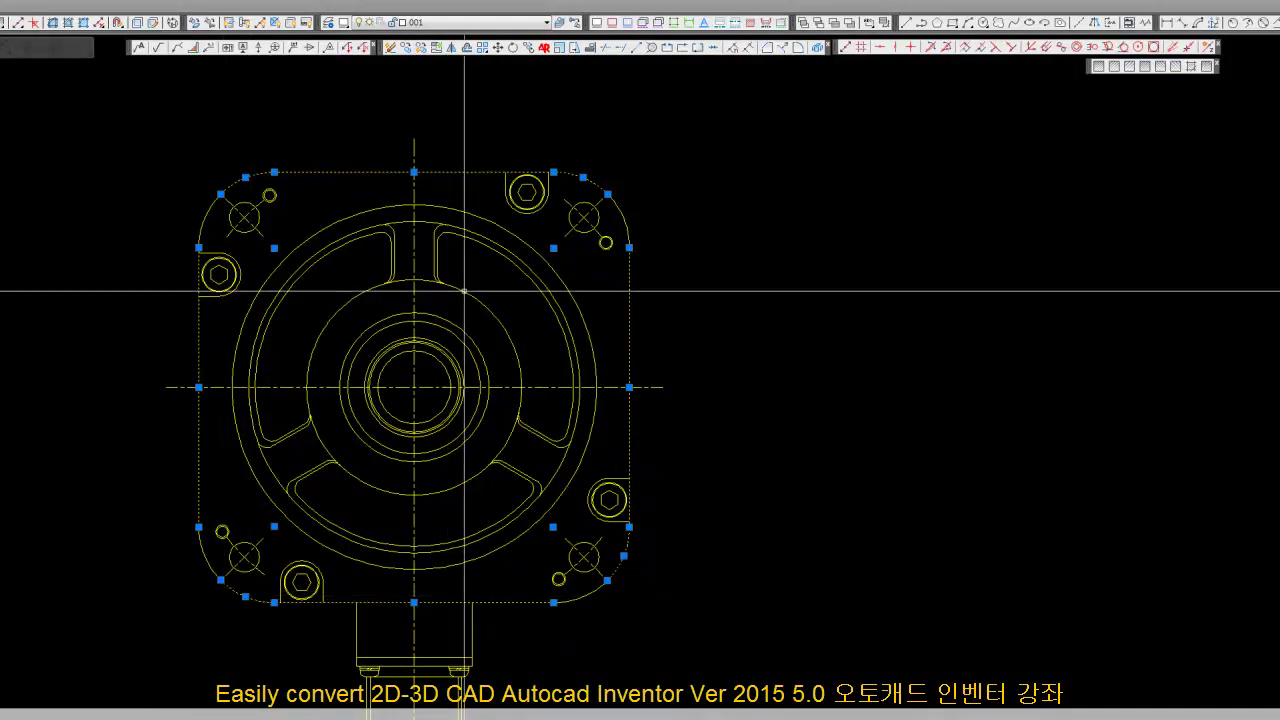
scroll(460, 290, down, 4)
Copy the selected outline to the upper right, then delete that unwanted copy
click(405, 47)
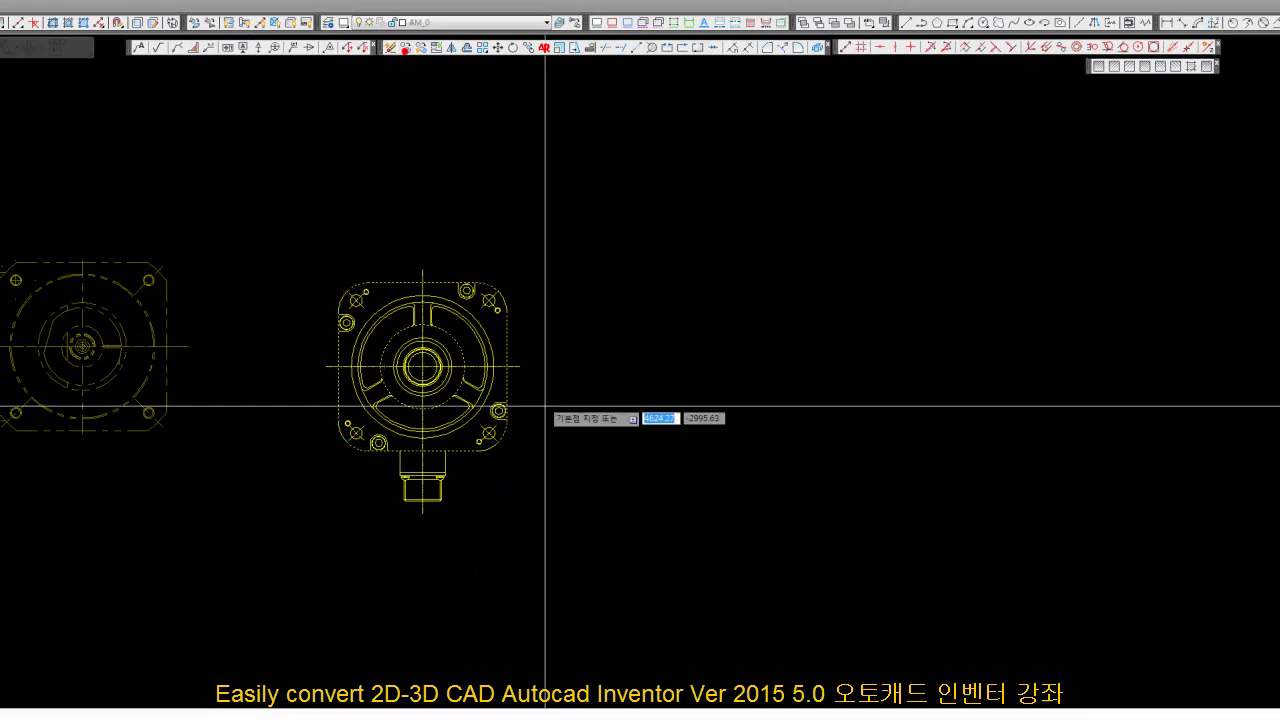
click(545, 406)
click(824, 336)
key(Return)
click(835, 459)
click(600, 172)
key(Delete)
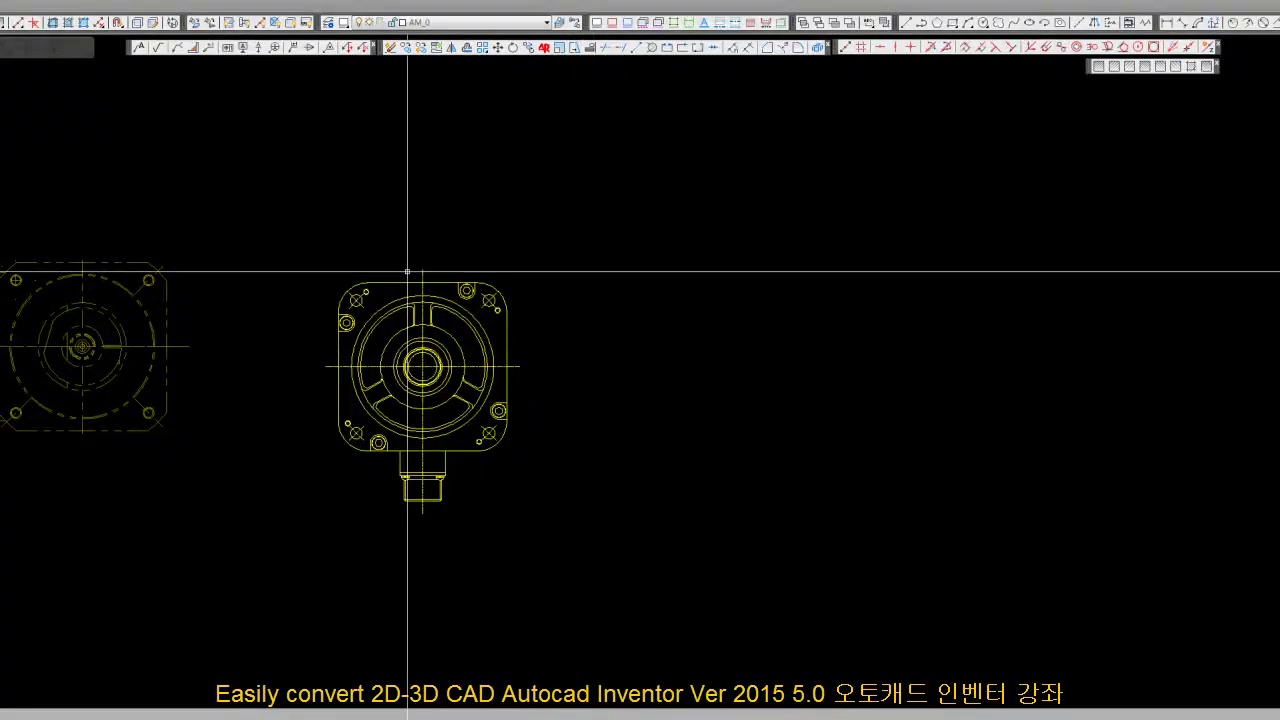
Reselect the flange outline's top edge, left corner arcs and right-side pieces
scroll(407, 271, up, 5)
click(423, 186)
click(330, 230)
click(311, 317)
click(285, 400)
click(950, 230)
click(895, 250)
middle_drag(895, 290, 733, 183)
click(860, 285)
click(810, 191)
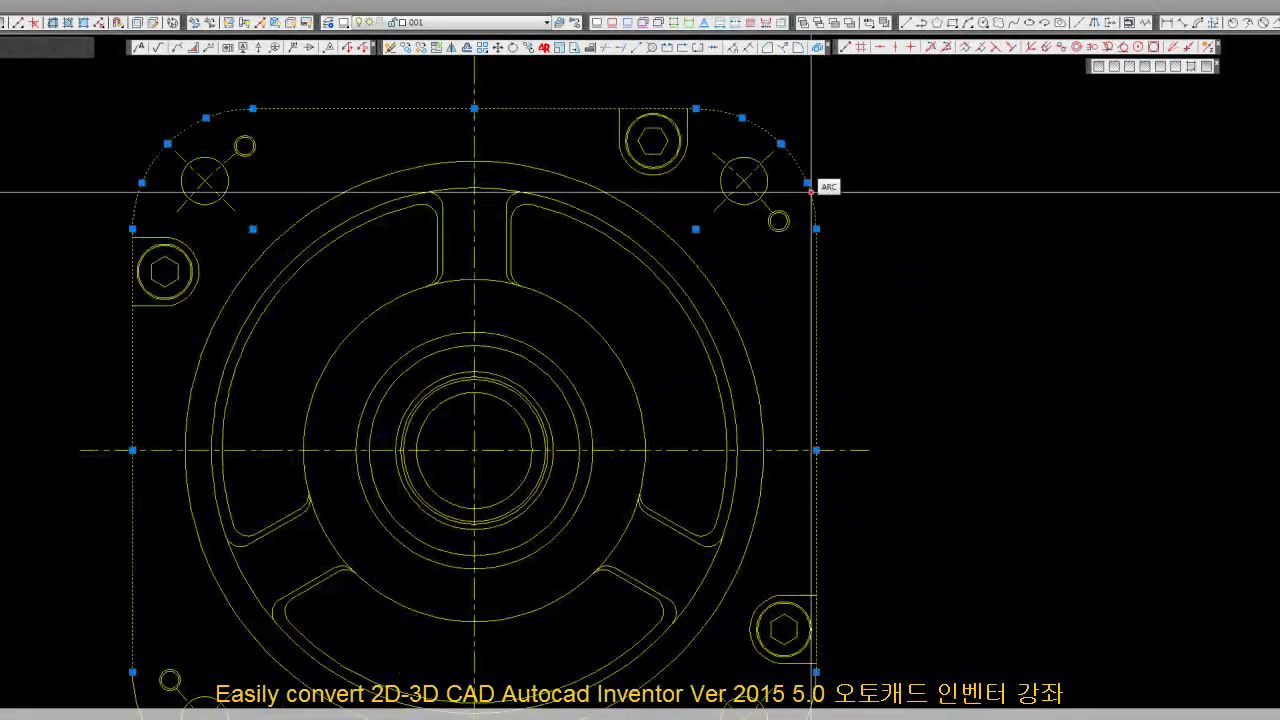
Add the bottom edge and remaining bottom and left corner arcs to the outline selection
middle_drag(800, 510, 681, 190)
click(688, 392)
click(480, 470)
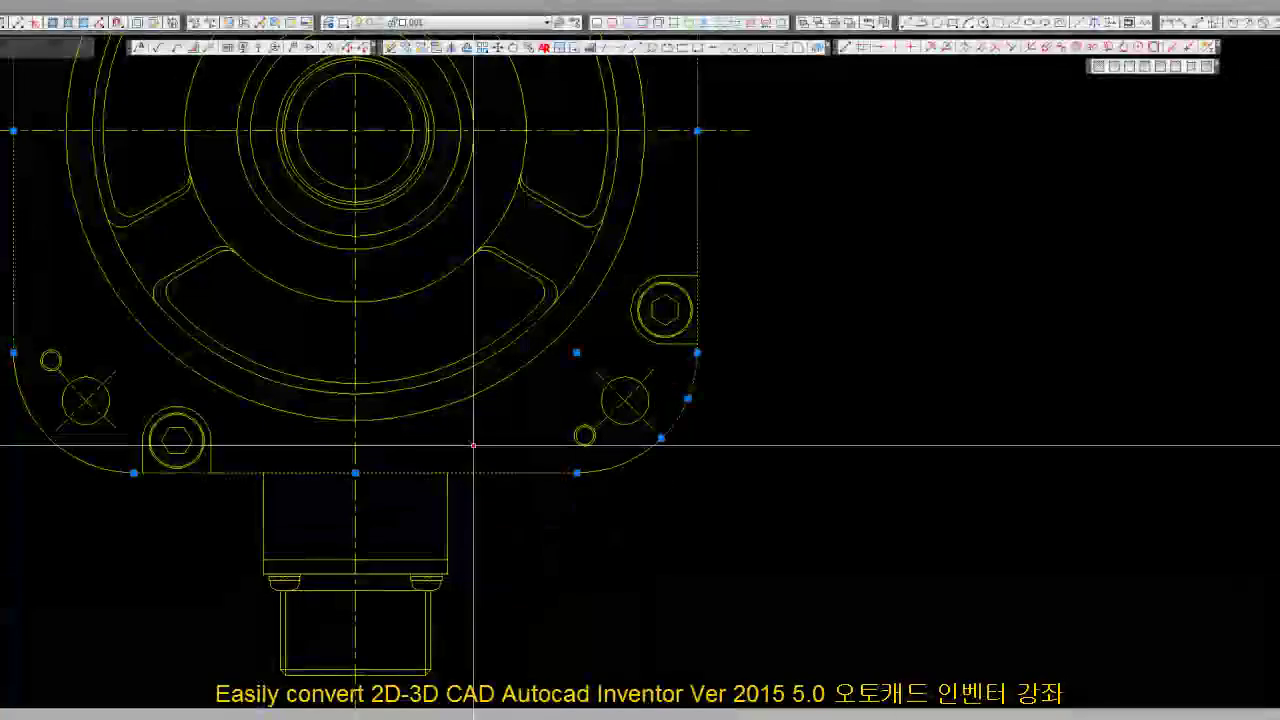
middle_drag(473, 445, 659, 378)
click(811, 390)
scroll(490, 483, down, 3)
click(216, 386)
middle_drag(142, 320, 171, 343)
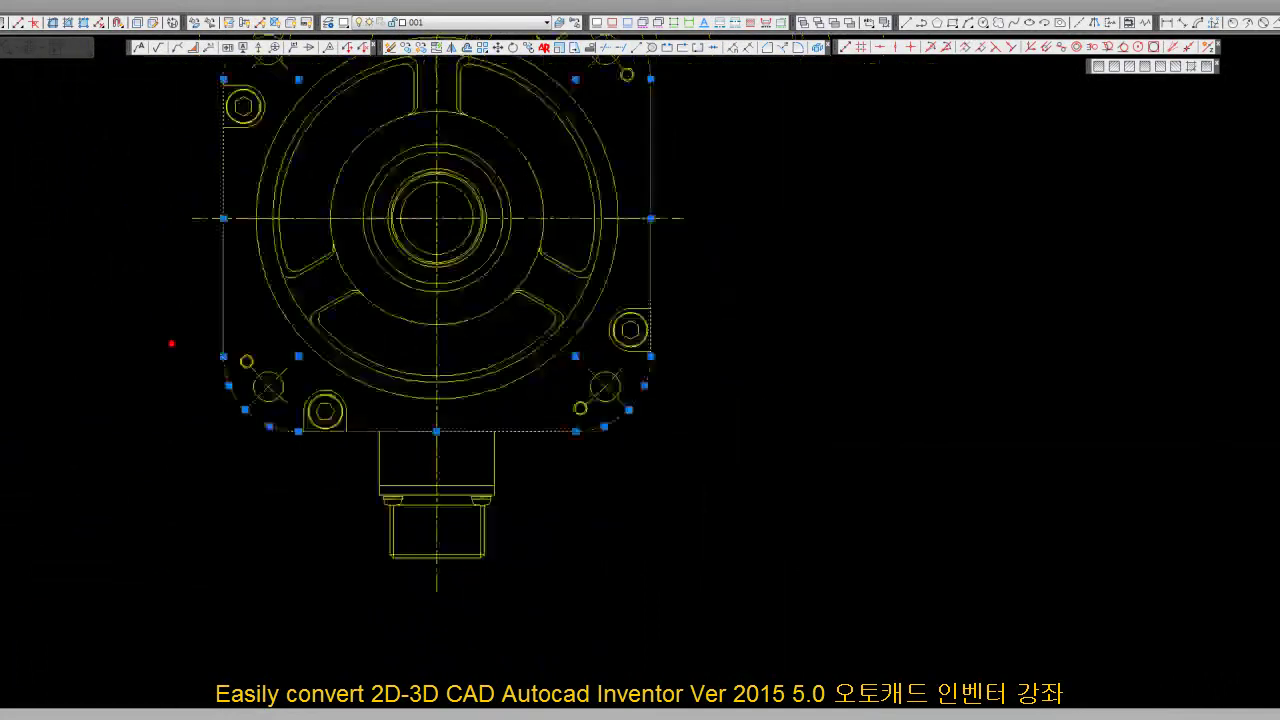
scroll(277, 487, down, 2)
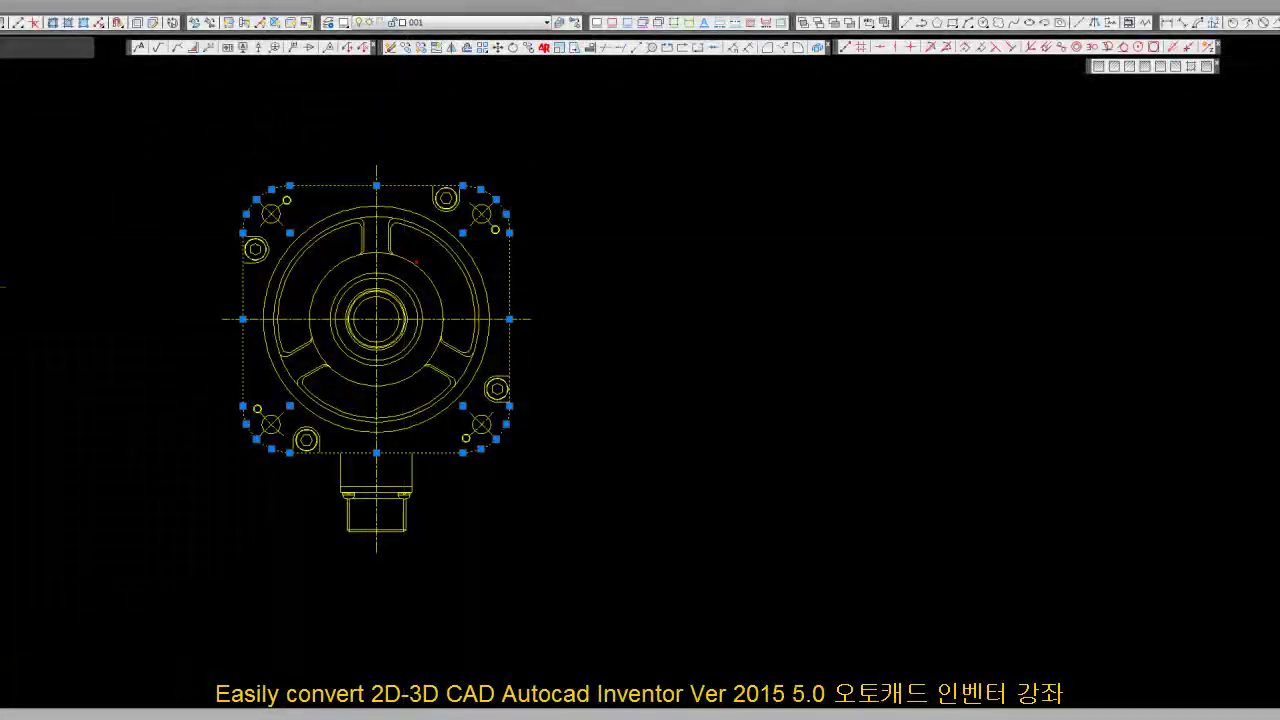
Copy the selected outline from the flange centre to the right of the front view
click(404, 46)
click(401, 343)
click(765, 319)
click(1014, 457)
click(593, 145)
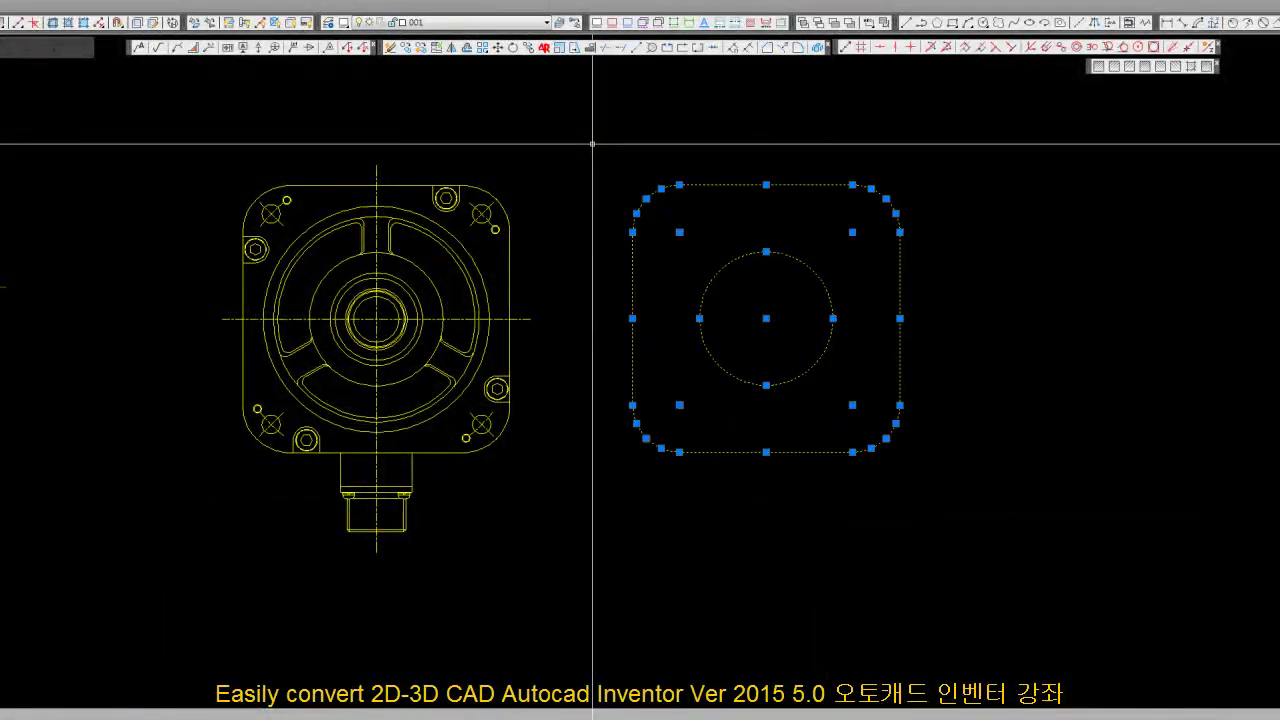
key(Escape)
Delete the inner circle from the copied rounded-square outline
click(68, 22)
click(828, 195)
click(812, 270)
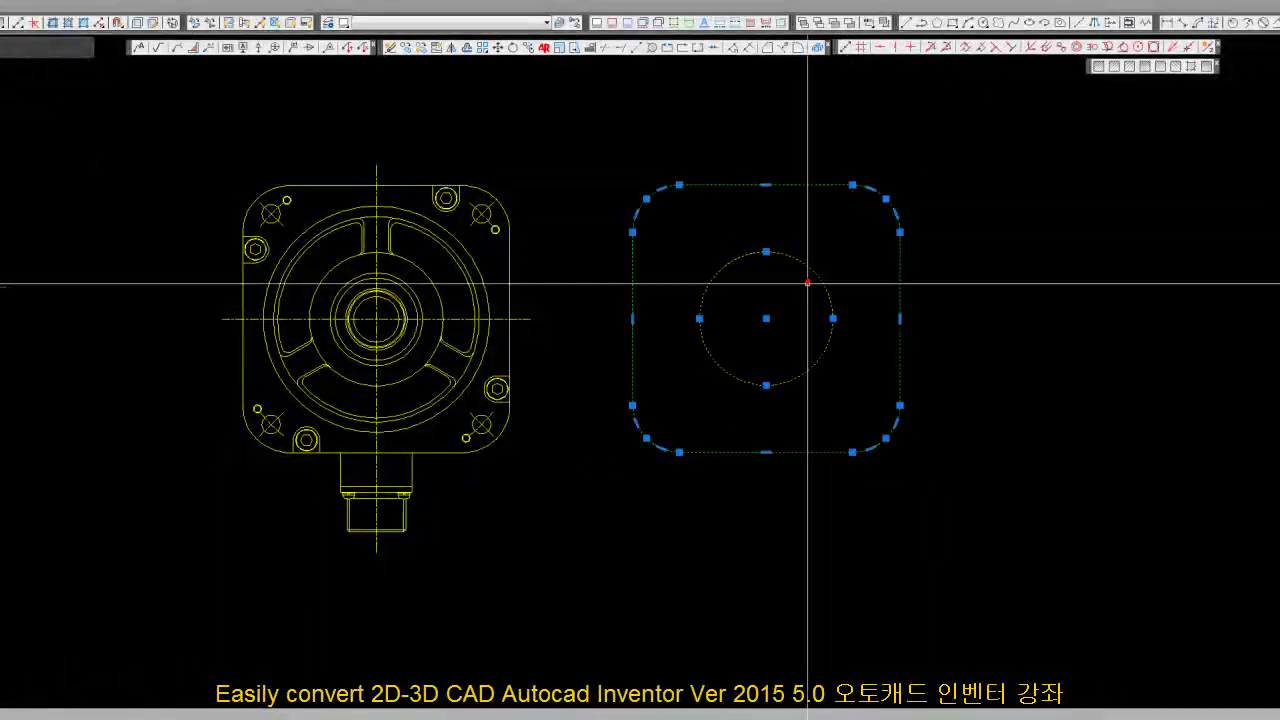
key(Delete)
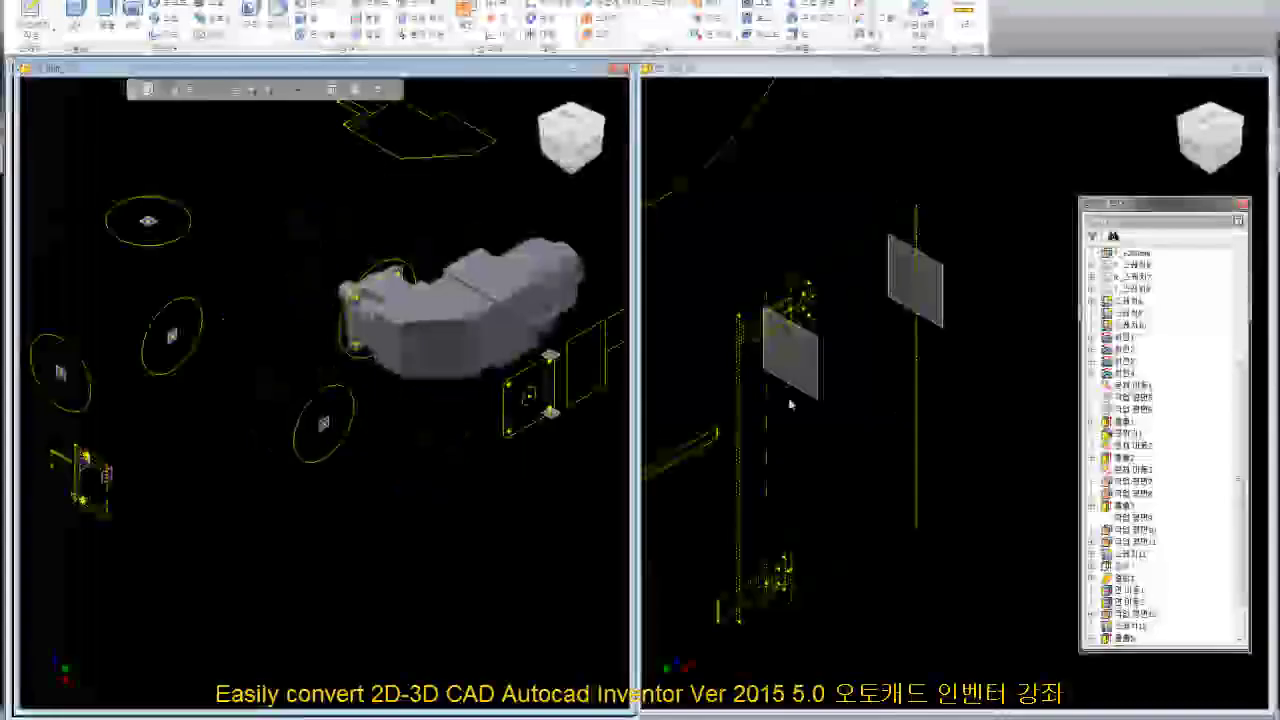
Begin a new work plane from the gearbox body's face
scroll(397, 461, up, 2)
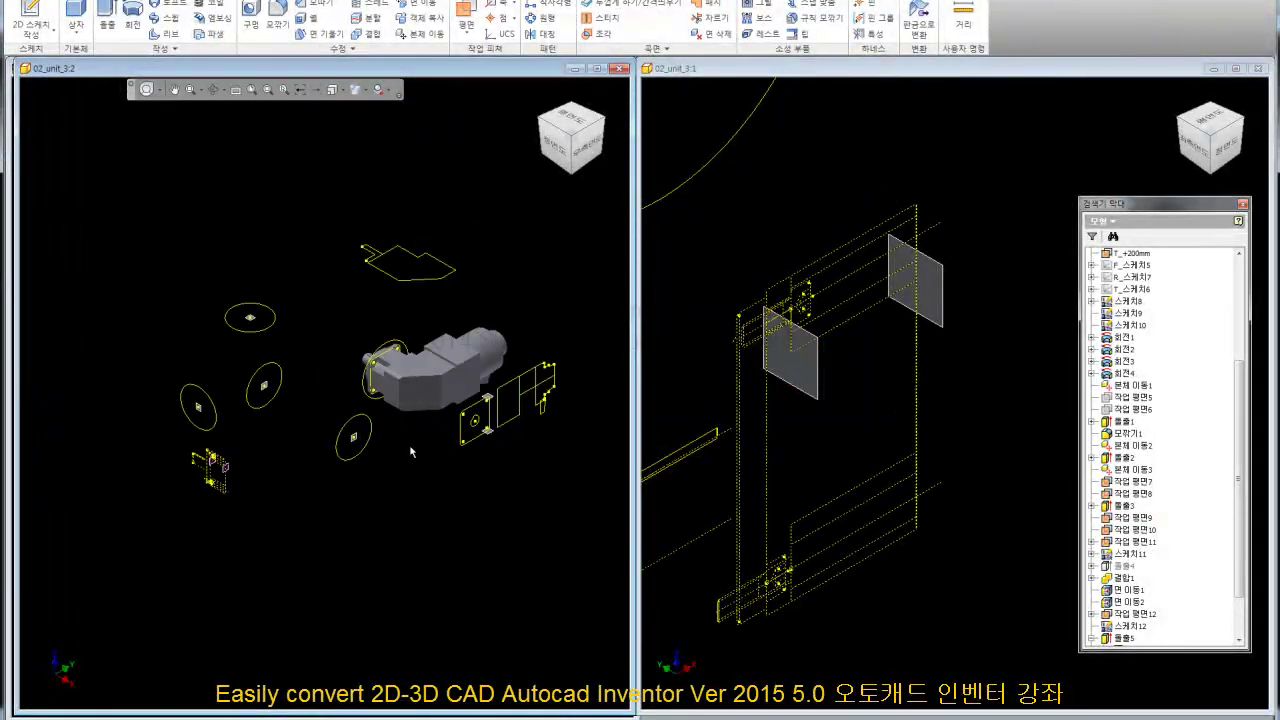
scroll(455, 440, down, 2)
middle_drag(463, 224, 427, 264)
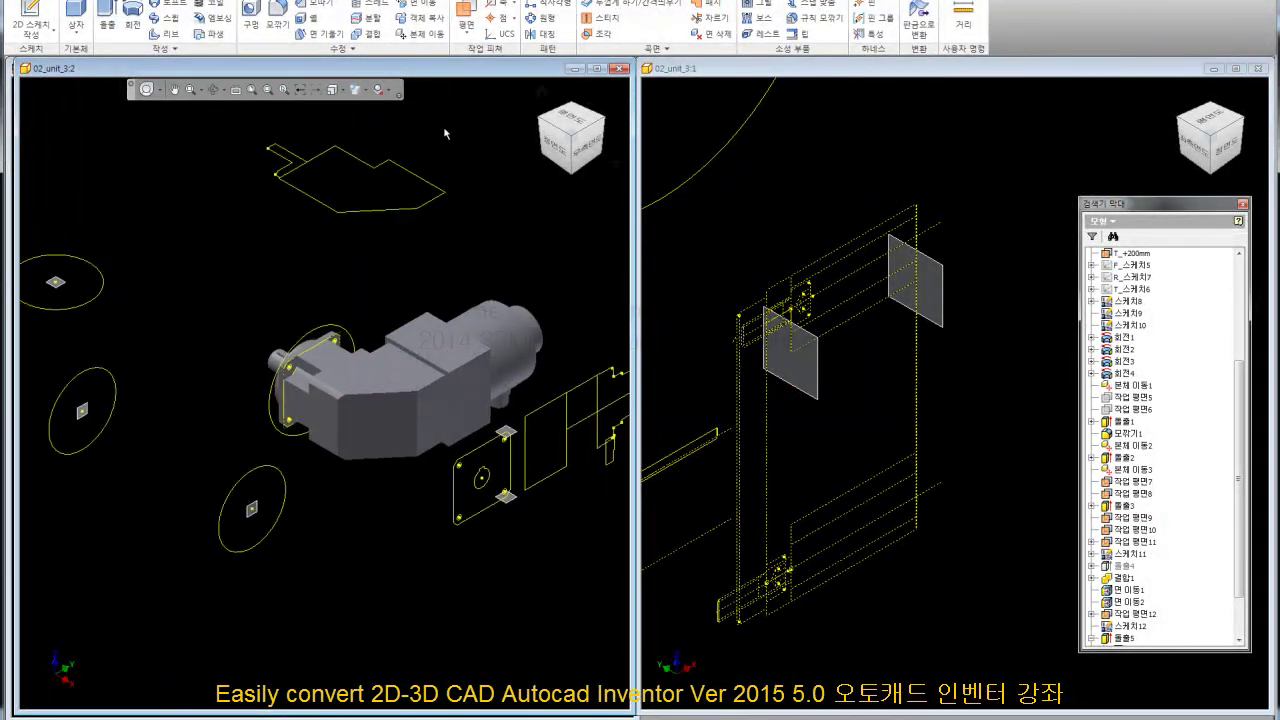
click(470, 20)
scroll(367, 351, down, 3)
scroll(367, 351, down, 3)
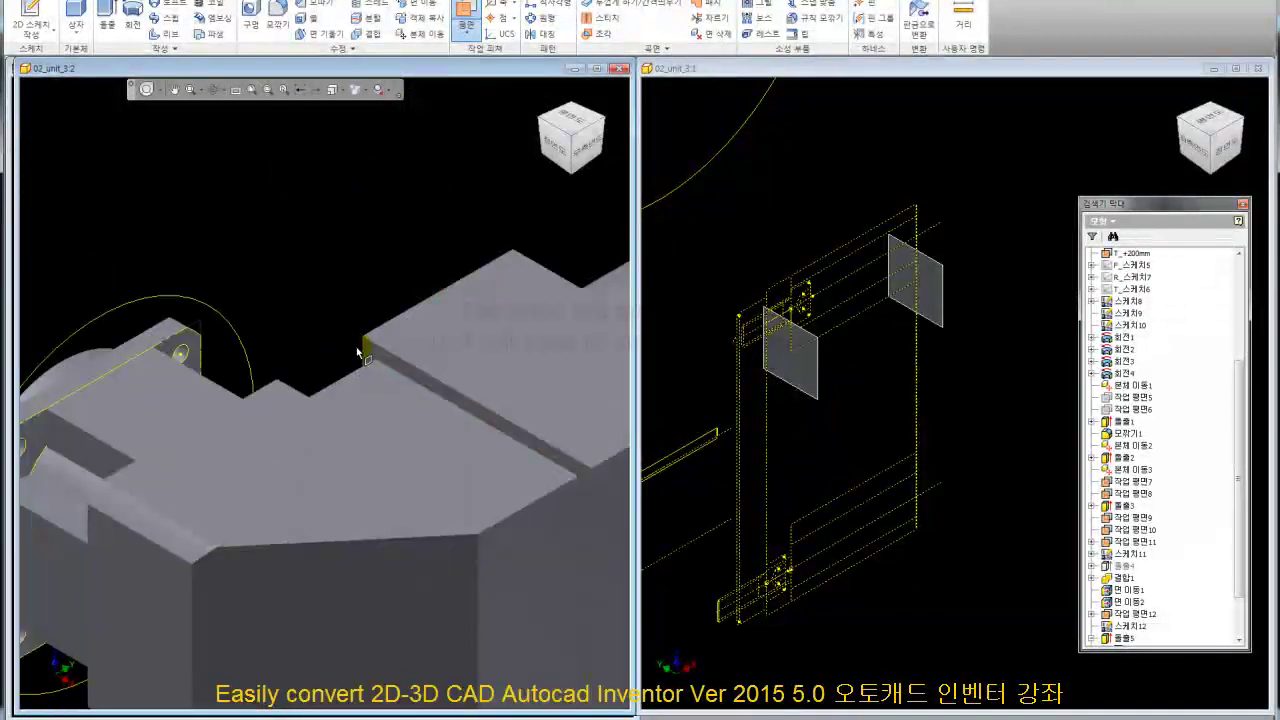
click(367, 351)
Offset the work plane 437 mm, confirm it, and start a 2D sketch on it
scroll(400, 230, up, 5)
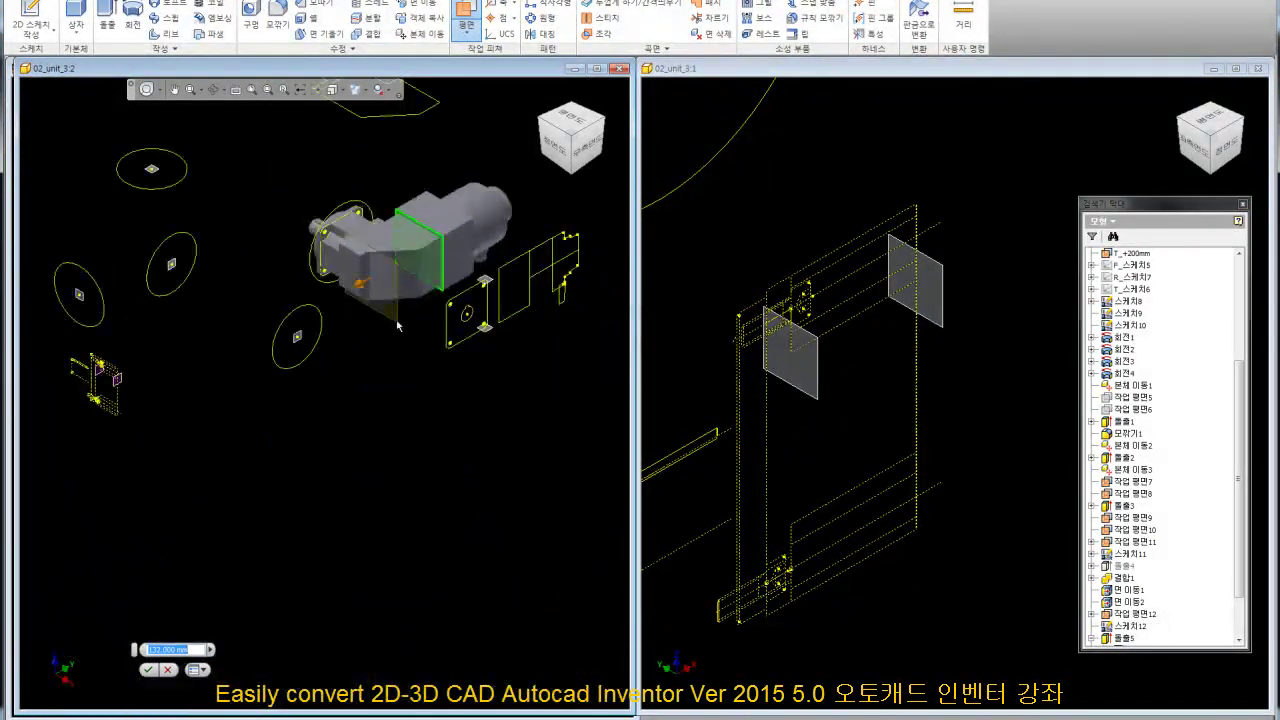
drag(280, 443, 263, 458)
click(150, 447)
click(288, 483)
click(250, 335)
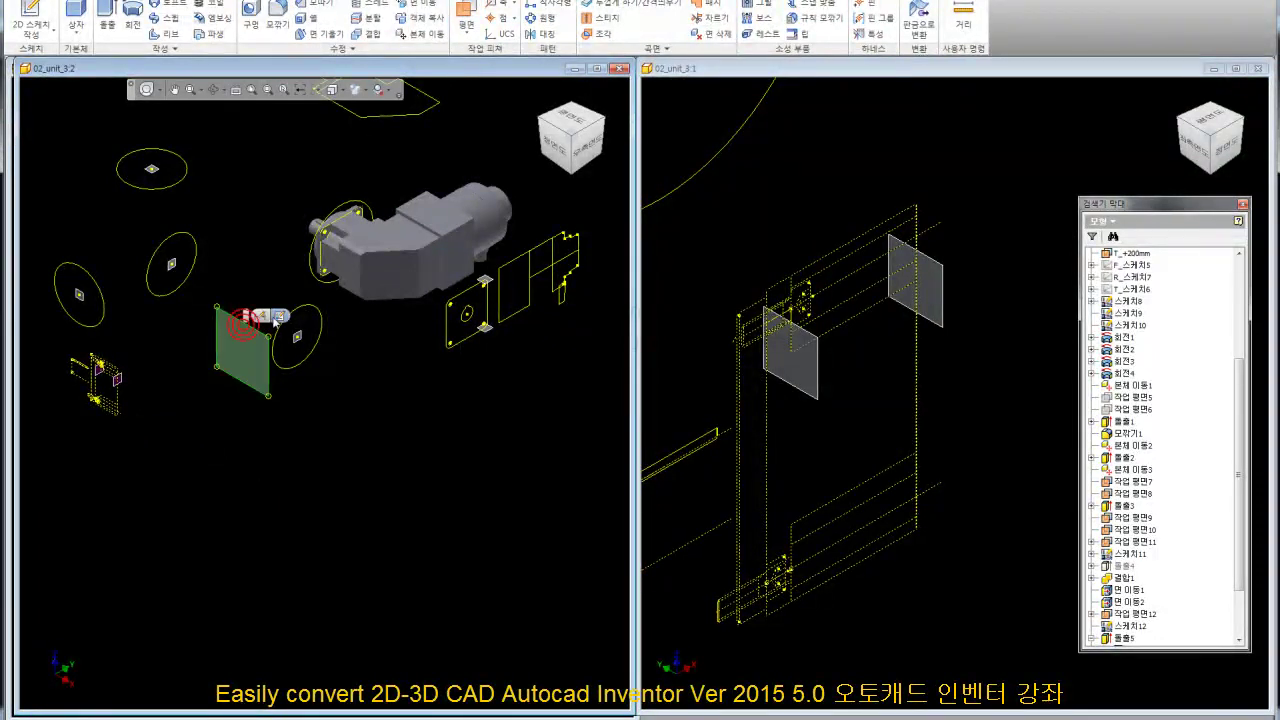
click(259, 316)
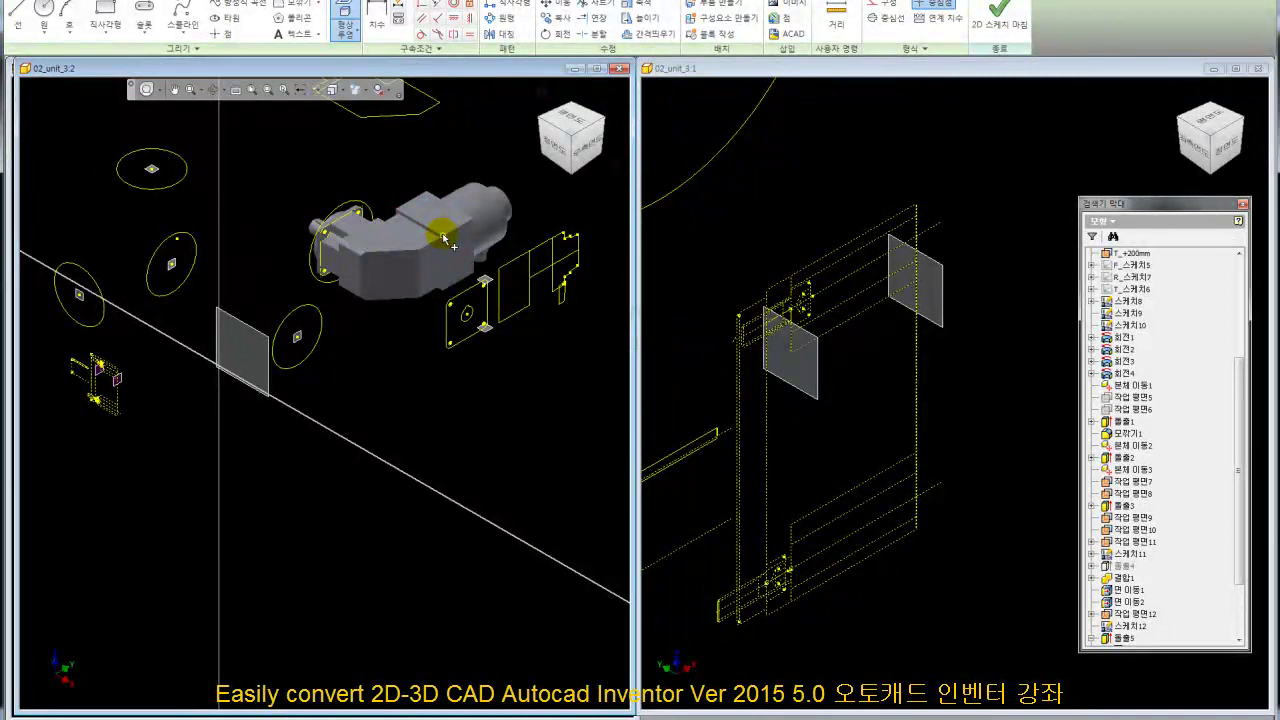
Turn Slice Graphics on, then off again to show the hidden geometry
right_click(376, 181)
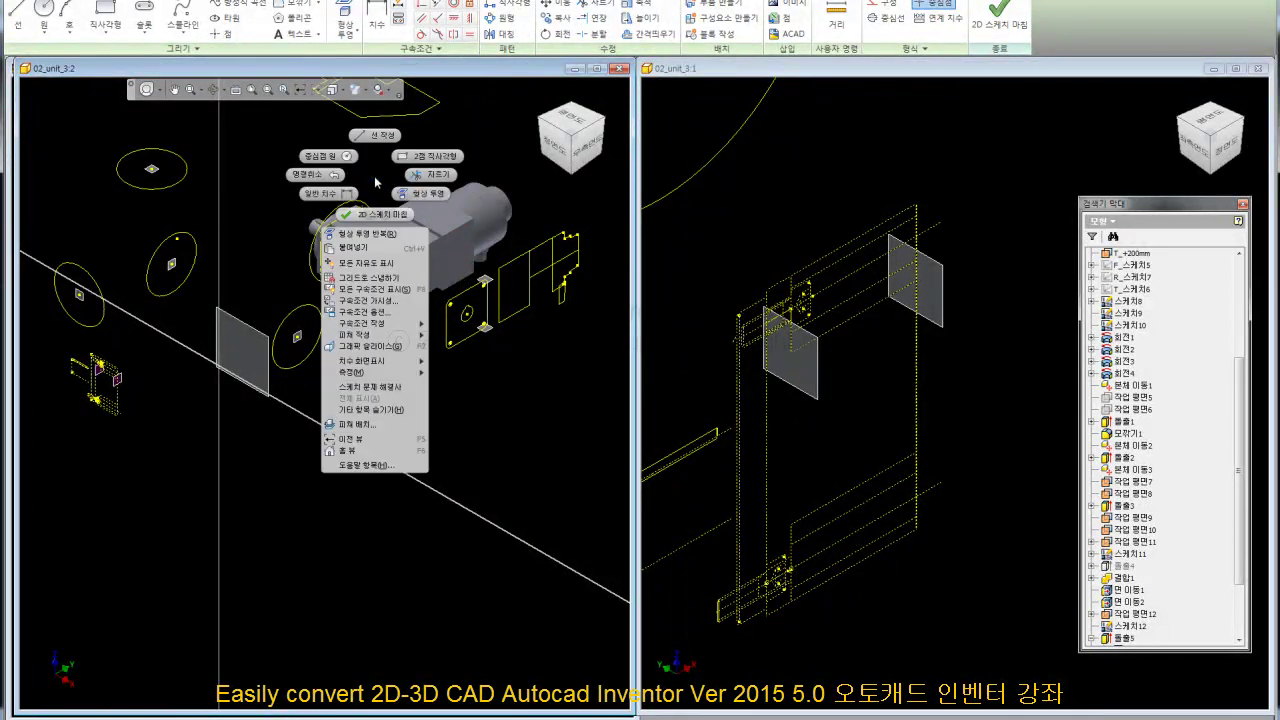
click(389, 344)
click(514, 400)
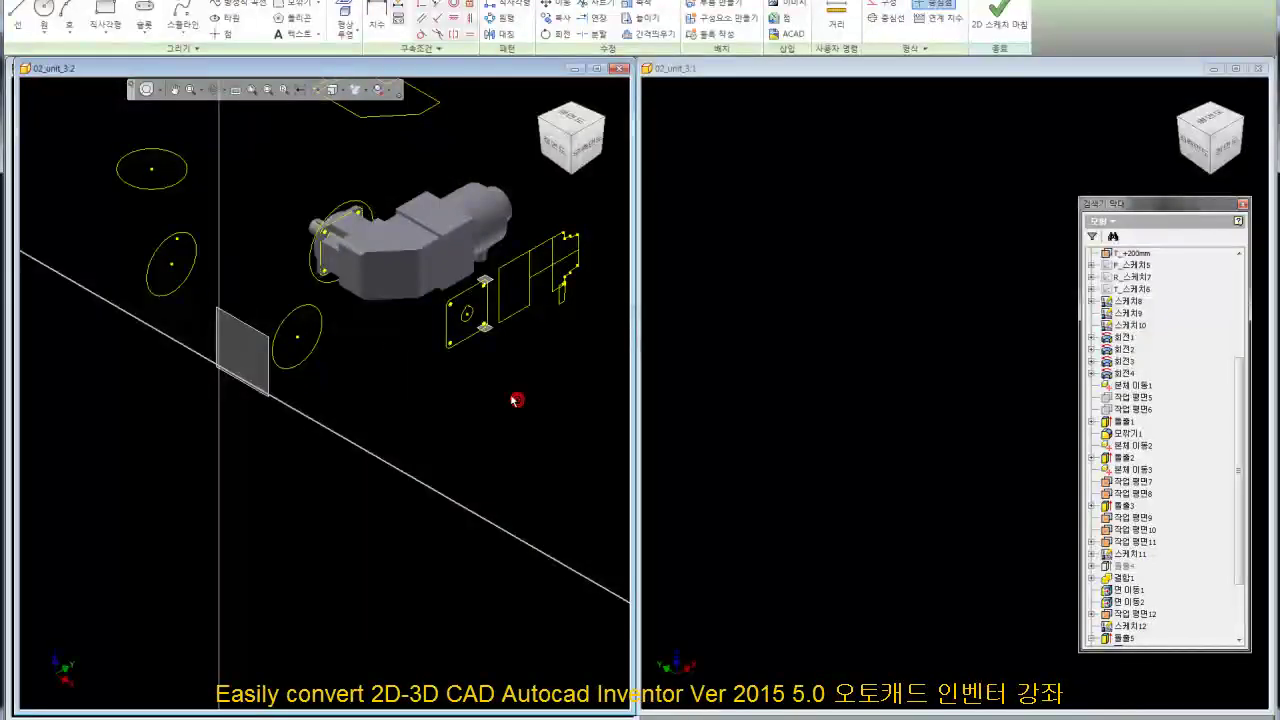
right_click(415, 367)
click(396, 539)
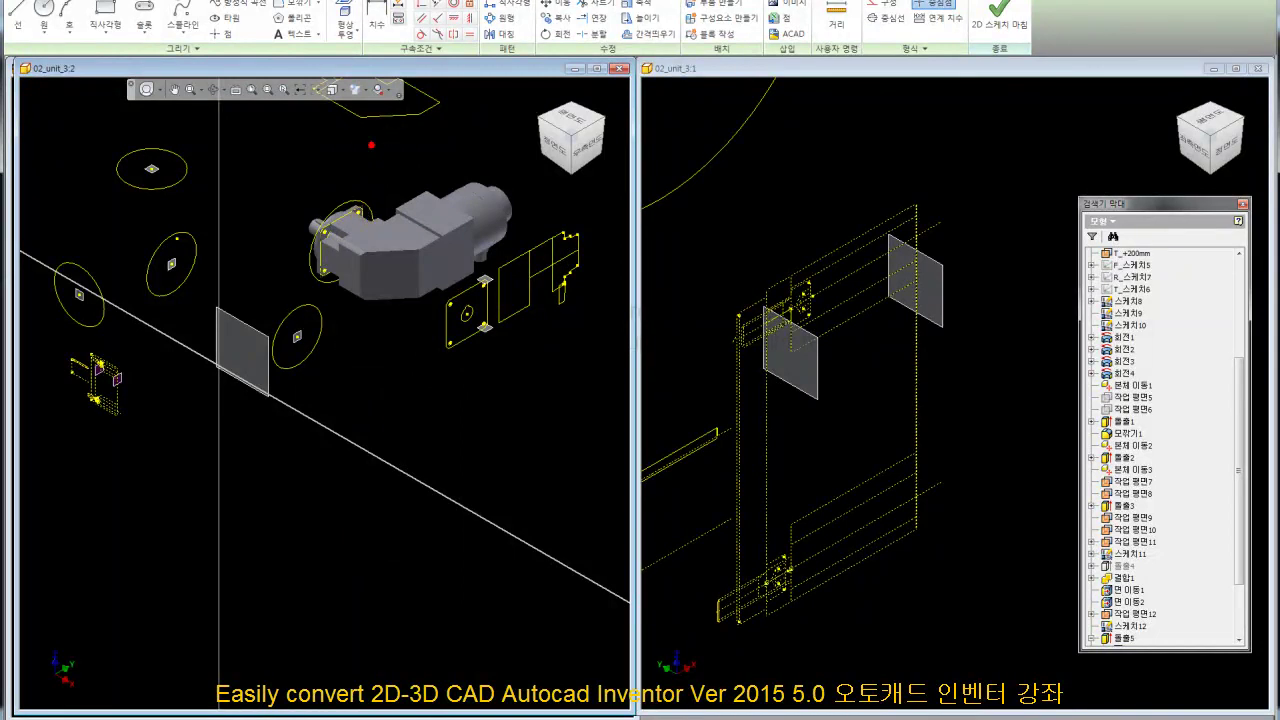
Draw a corner-to-corner diagonal across the grey square plane with a point at its midpoint
click(443, 236)
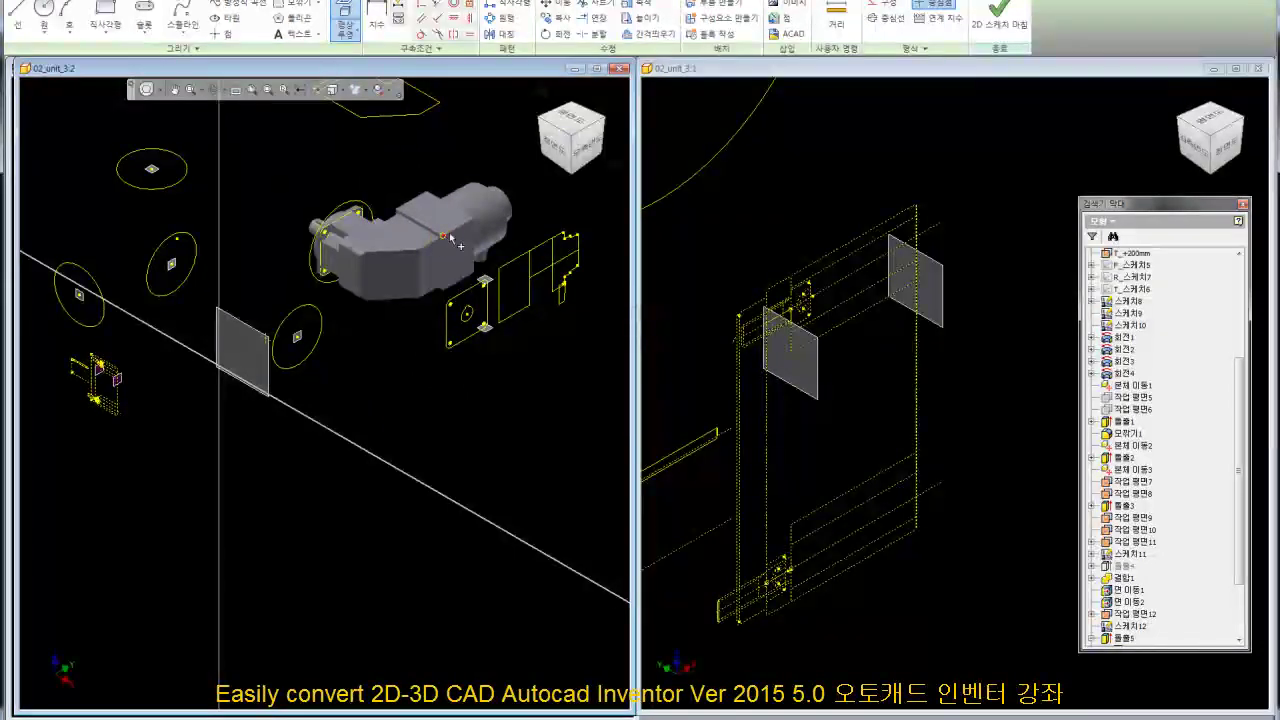
click(546, 163)
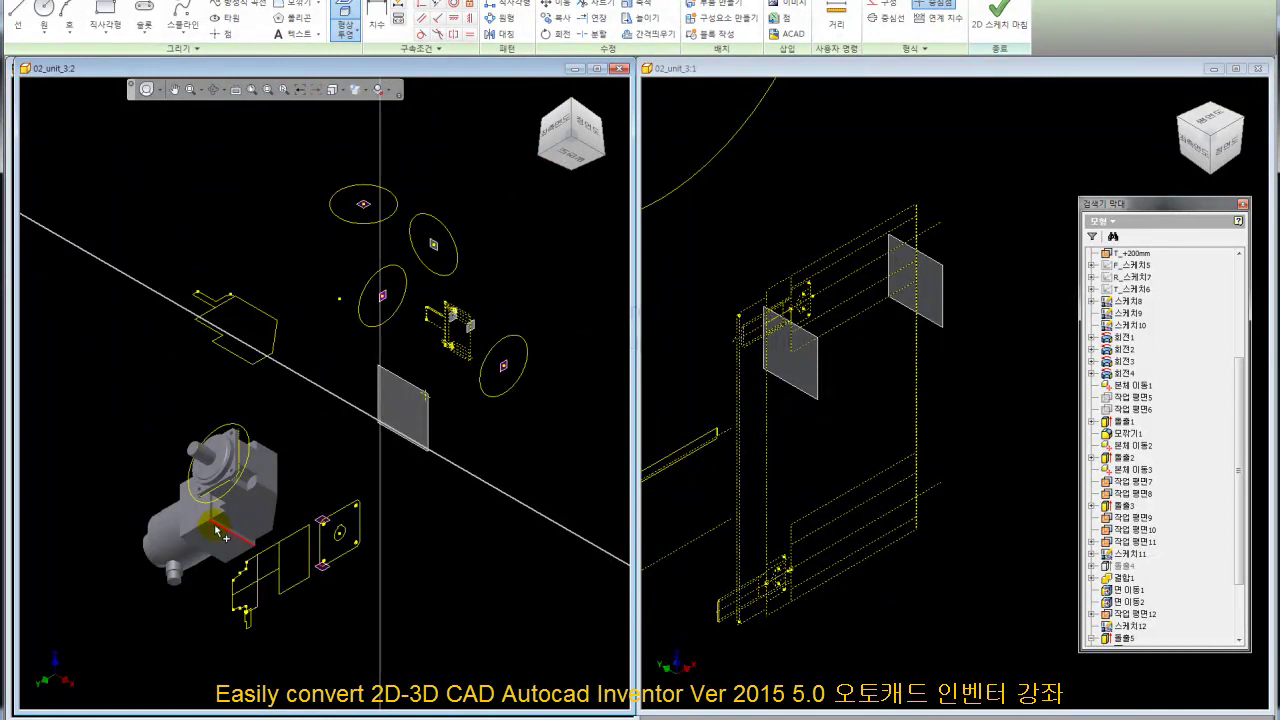
click(599, 122)
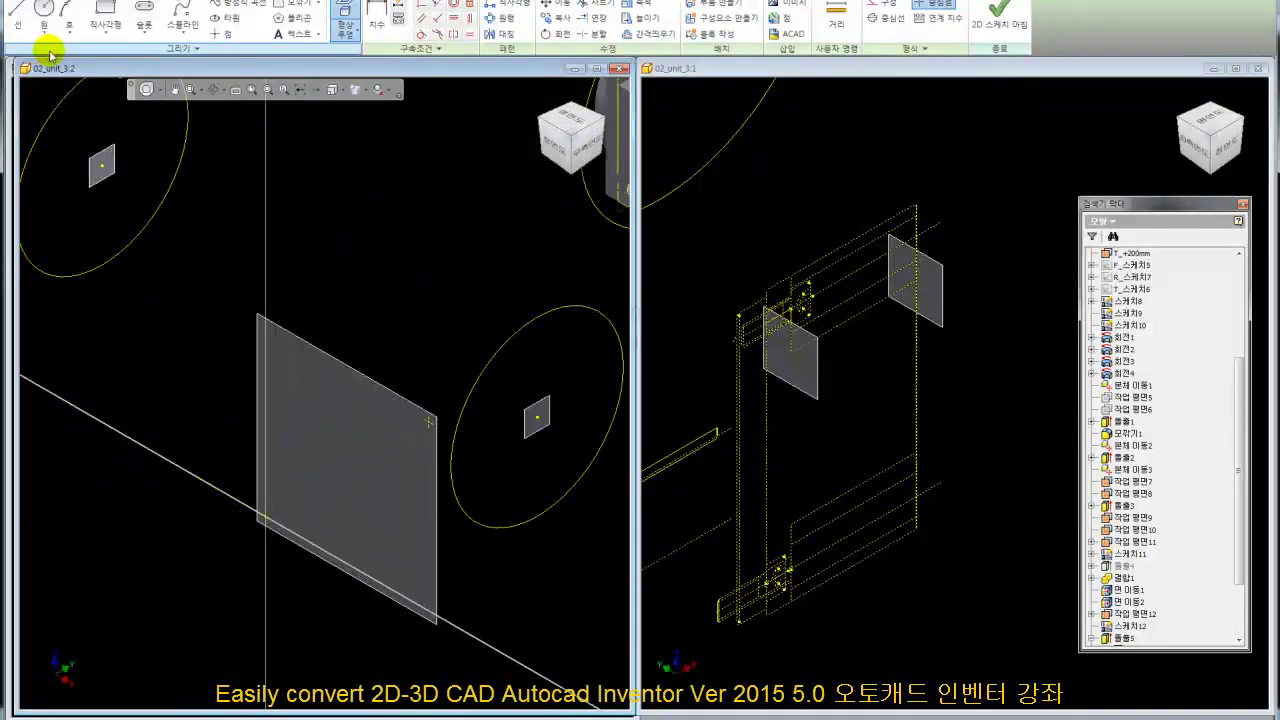
click(430, 422)
click(266, 514)
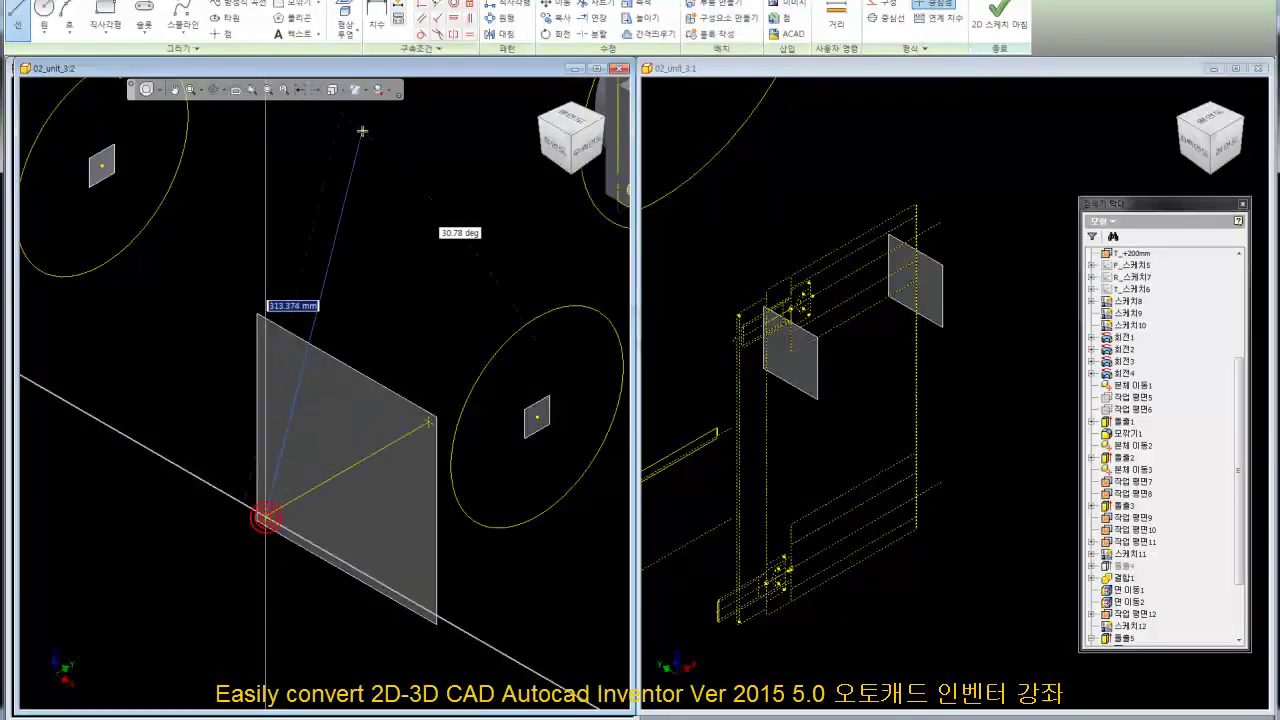
click(347, 468)
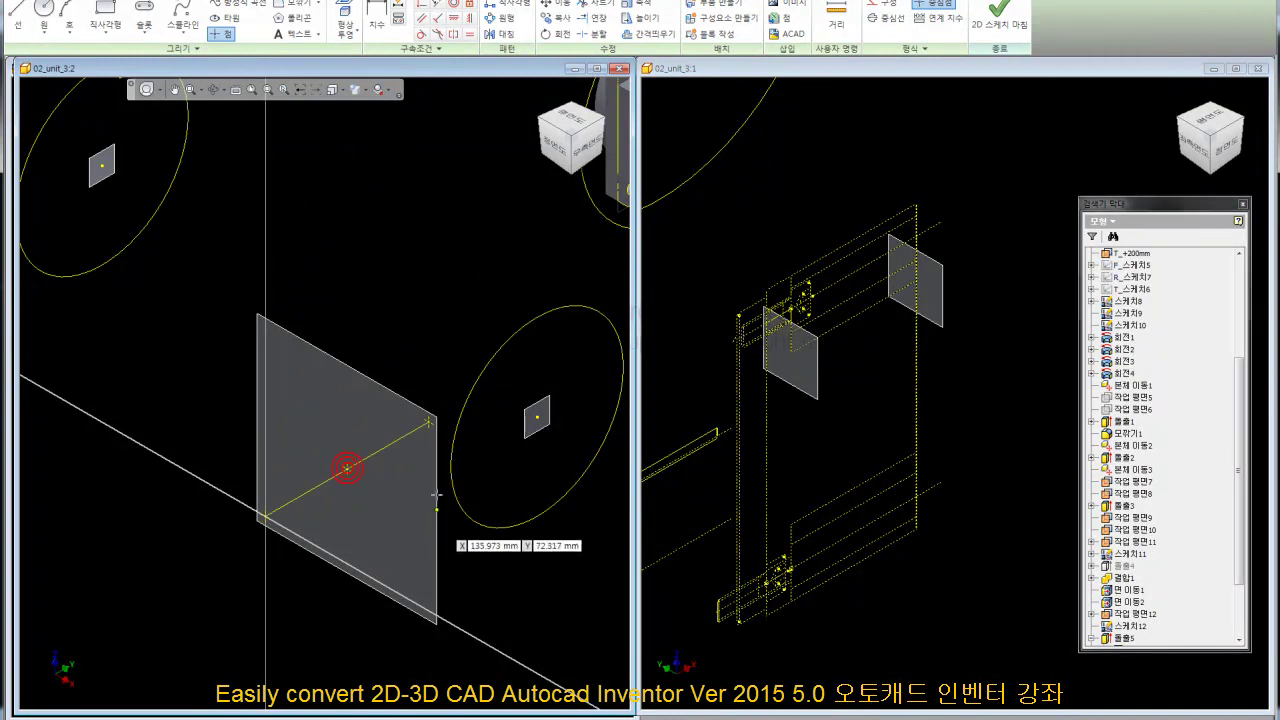
scroll(360, 455, down, 5)
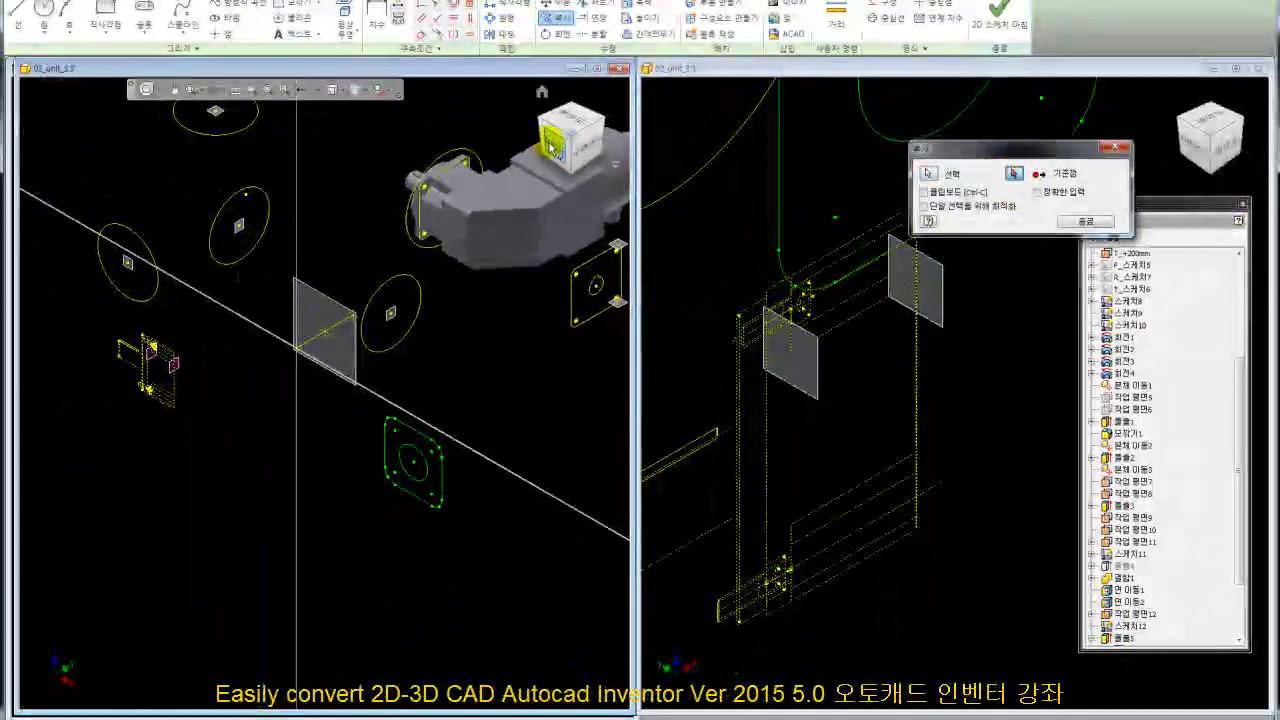
View the sketch from the top and cancel the pending copy of the rounded square
click(549, 147)
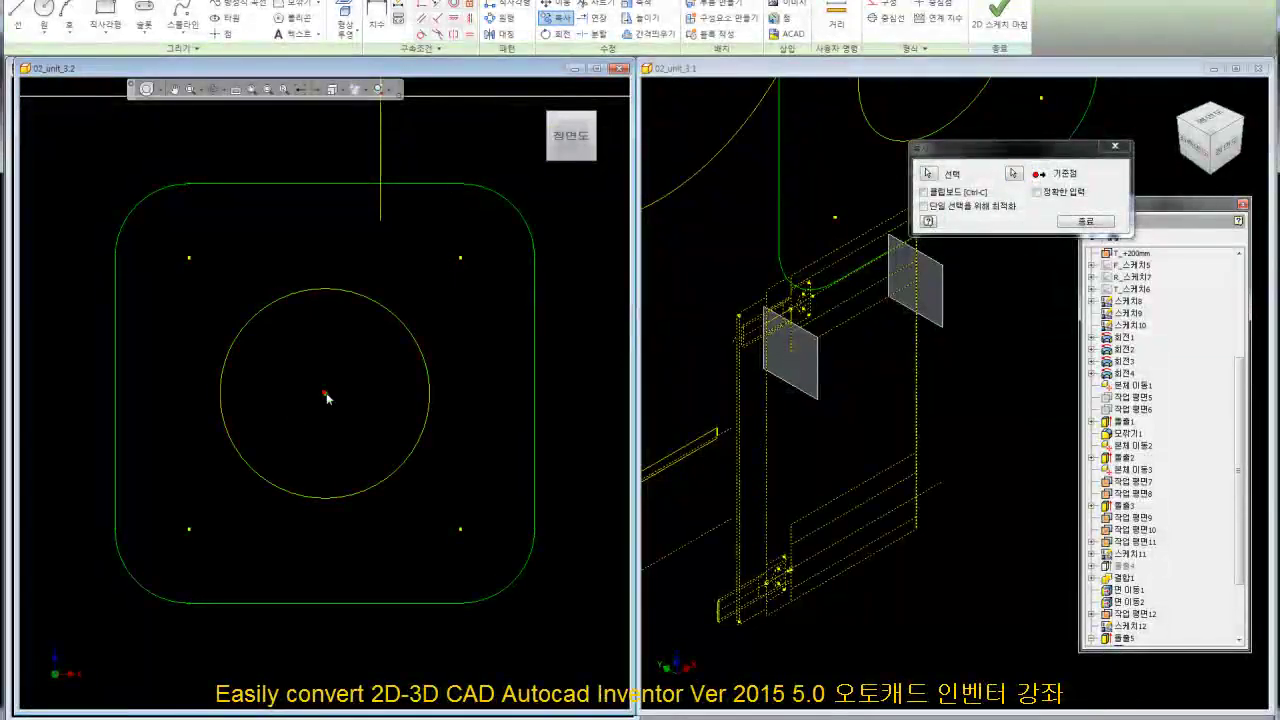
scroll(442, 495, down, 4)
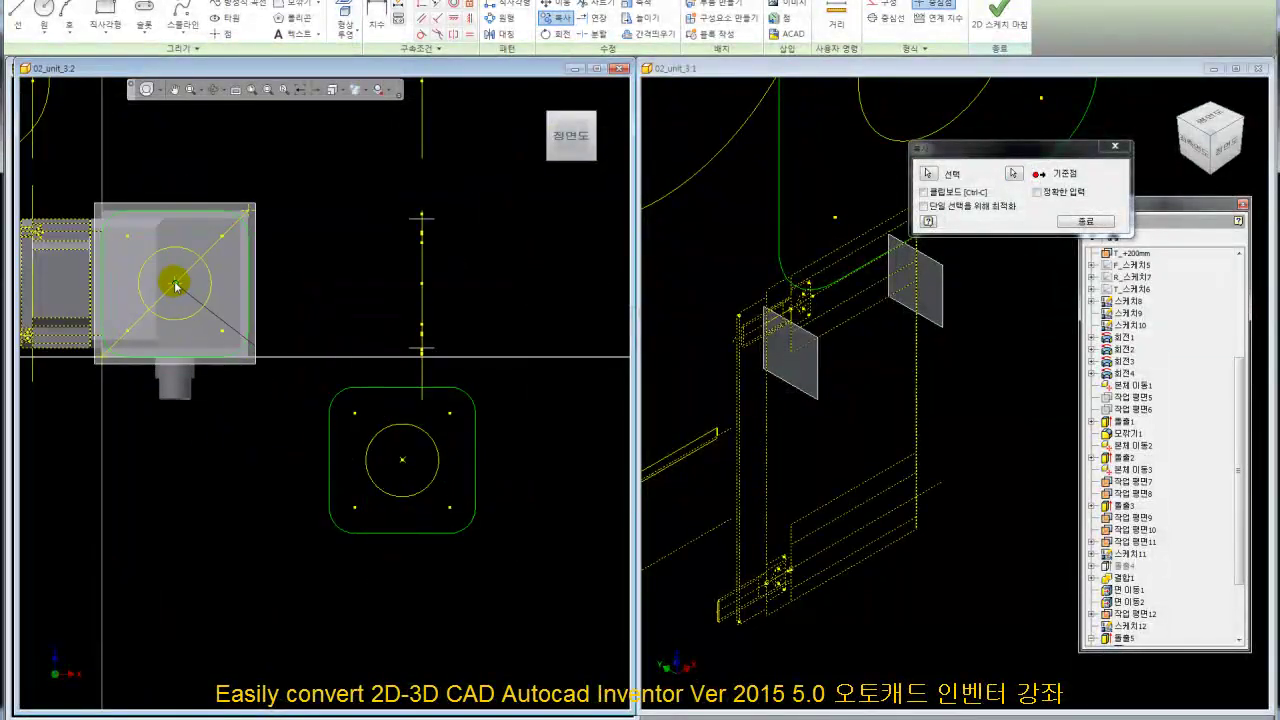
key(Escape)
click(251, 486)
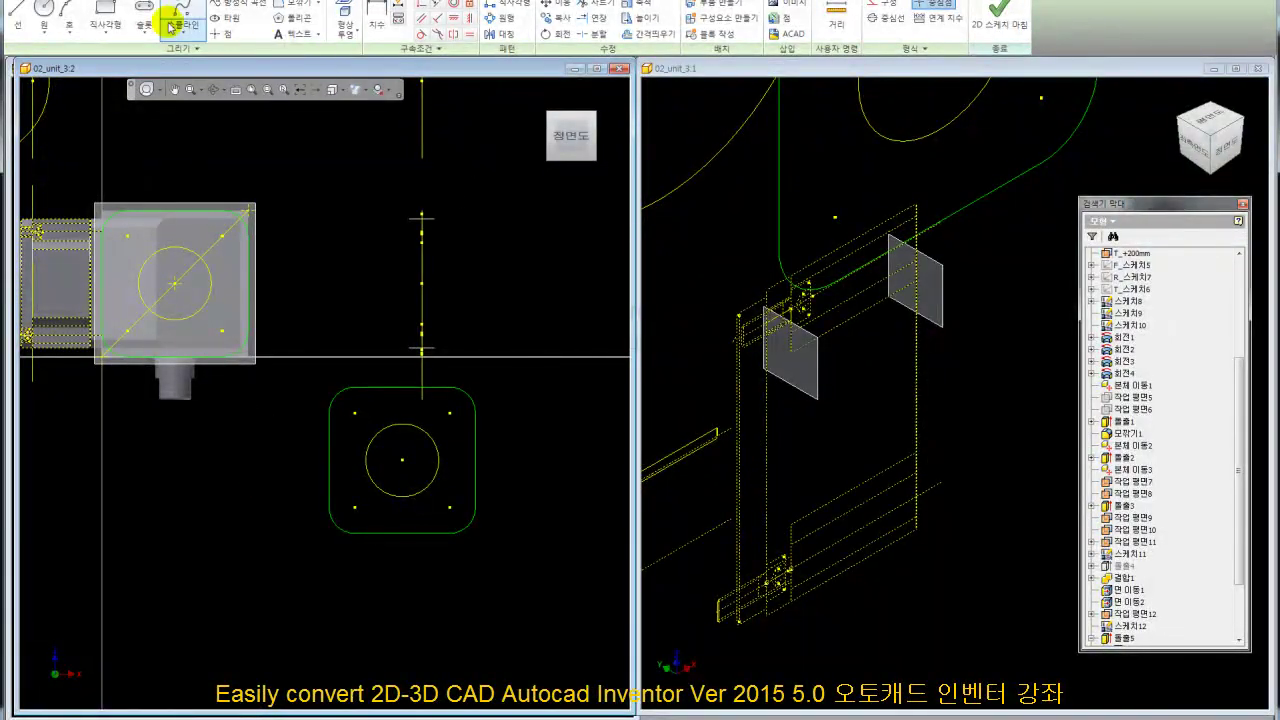
Draw a large circle centred on the block, undo the extra geometry, and finish the sketch
click(44, 15)
click(174, 284)
click(296, 258)
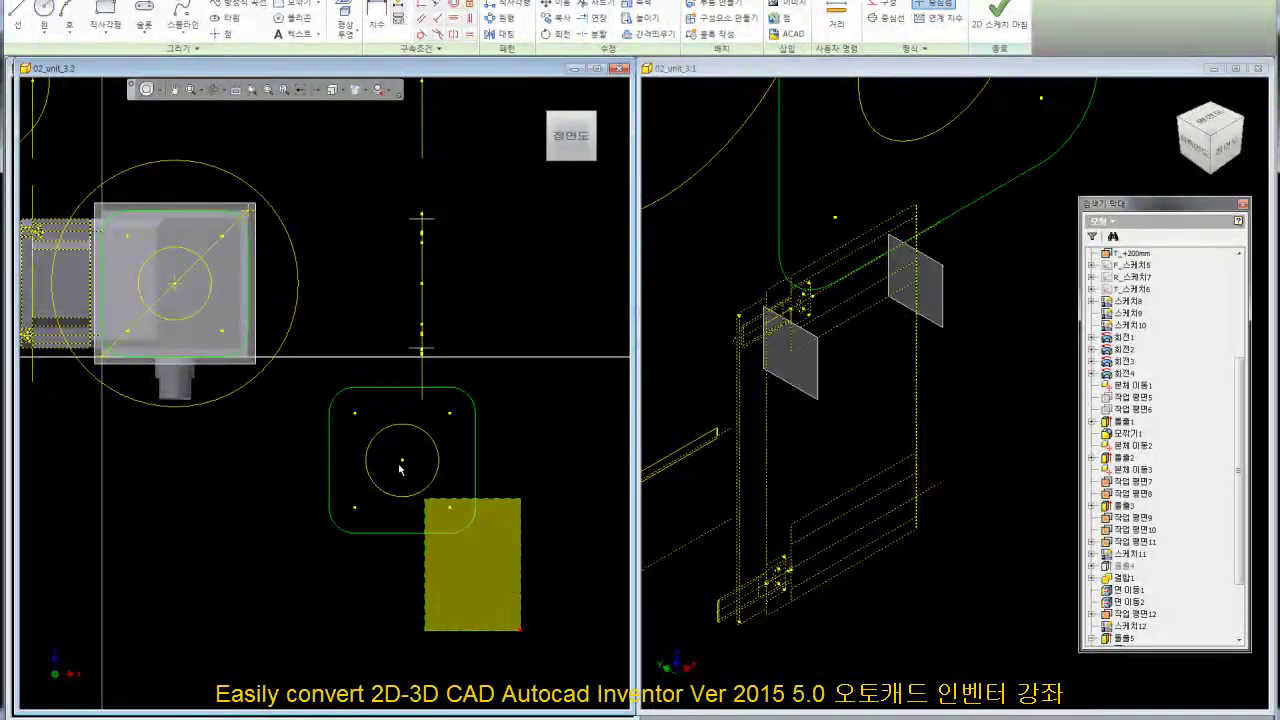
key(ctrl+z)
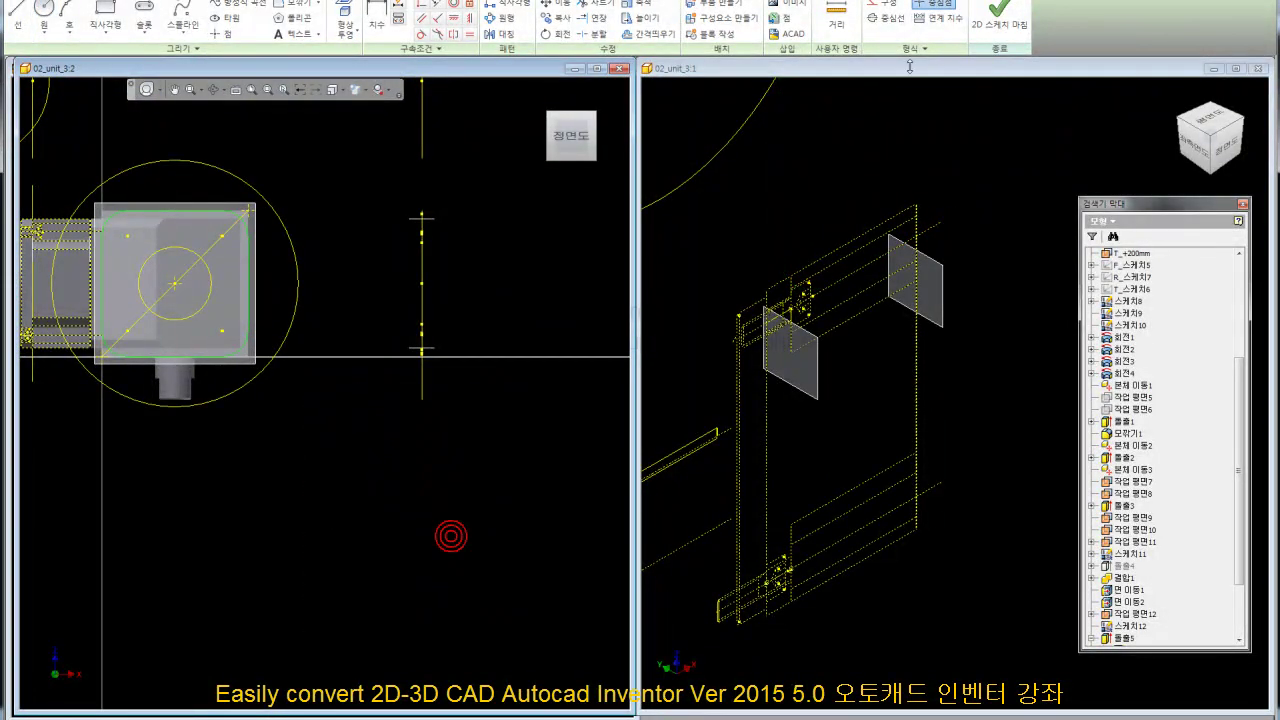
click(999, 18)
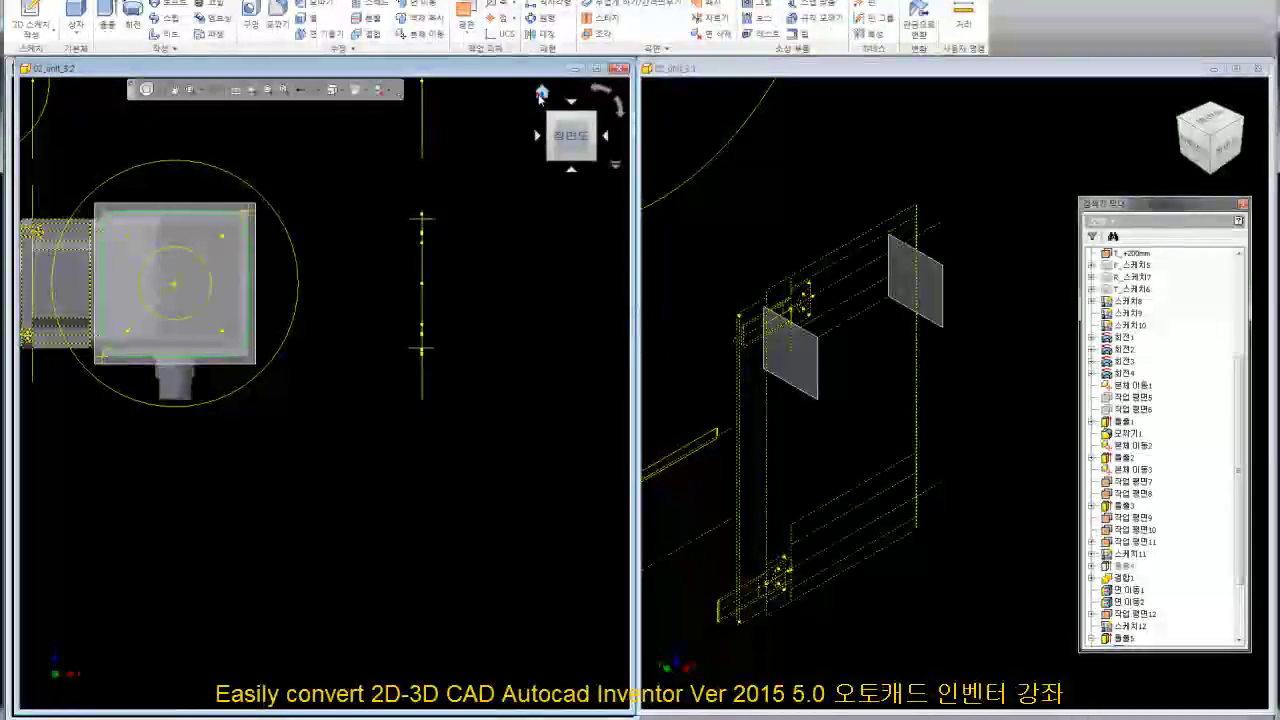
click(541, 93)
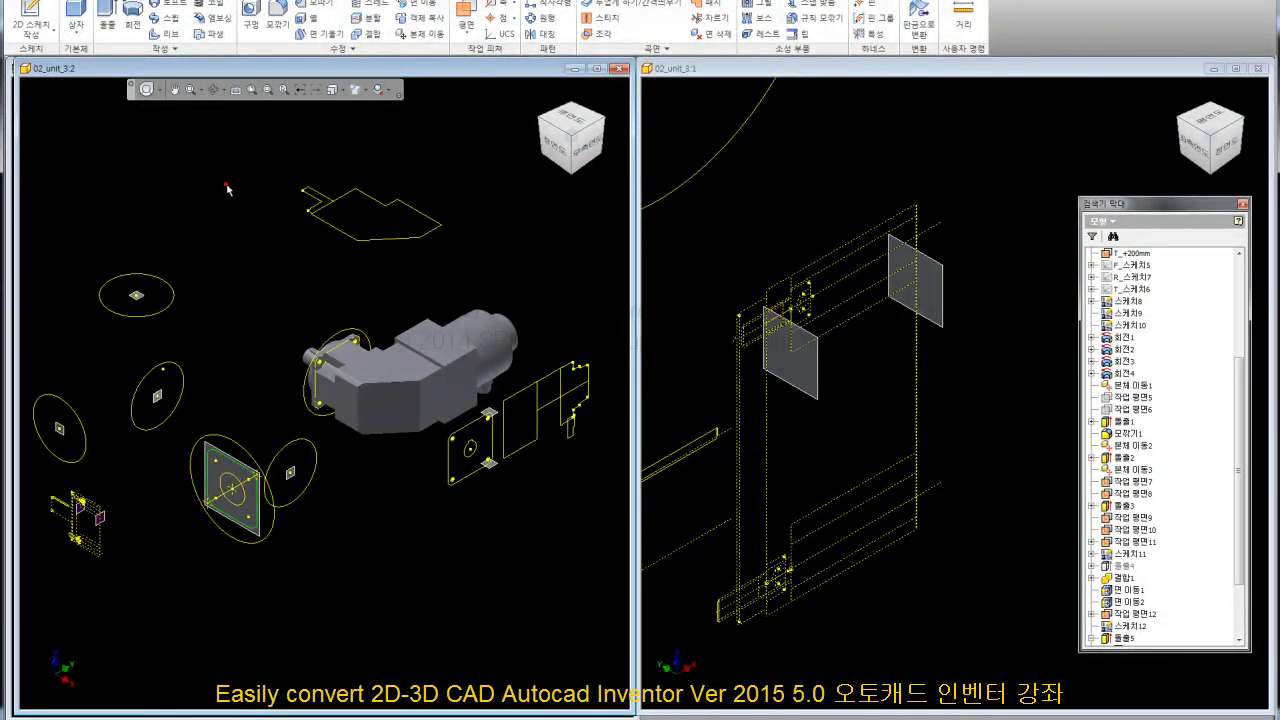
click(968, 16)
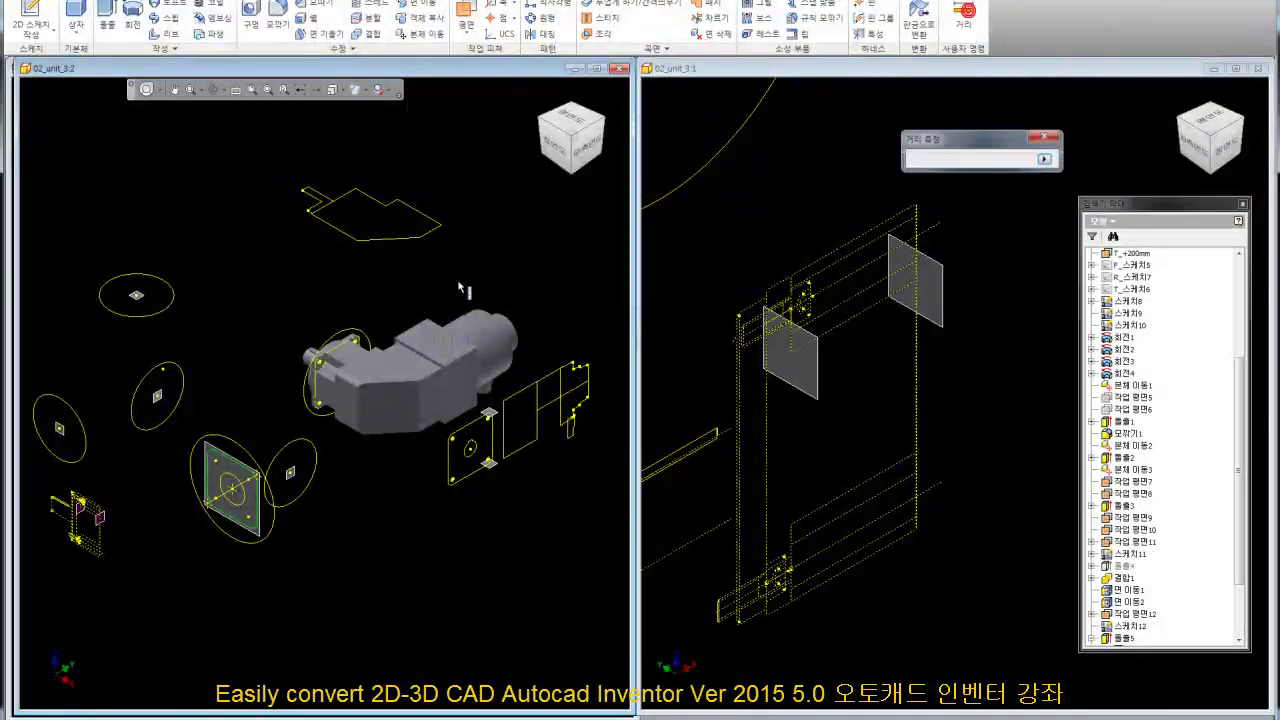
scroll(360, 350, up, 5)
scroll(360, 350, down, 5)
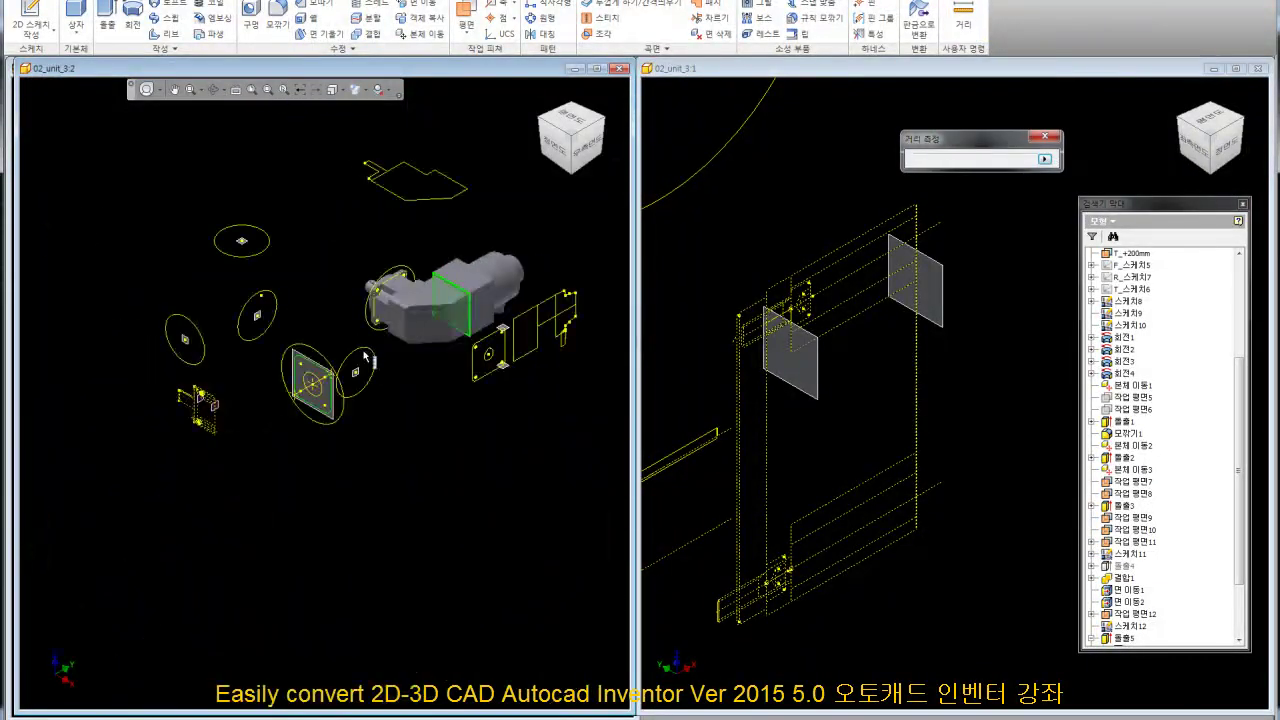
click(321, 371)
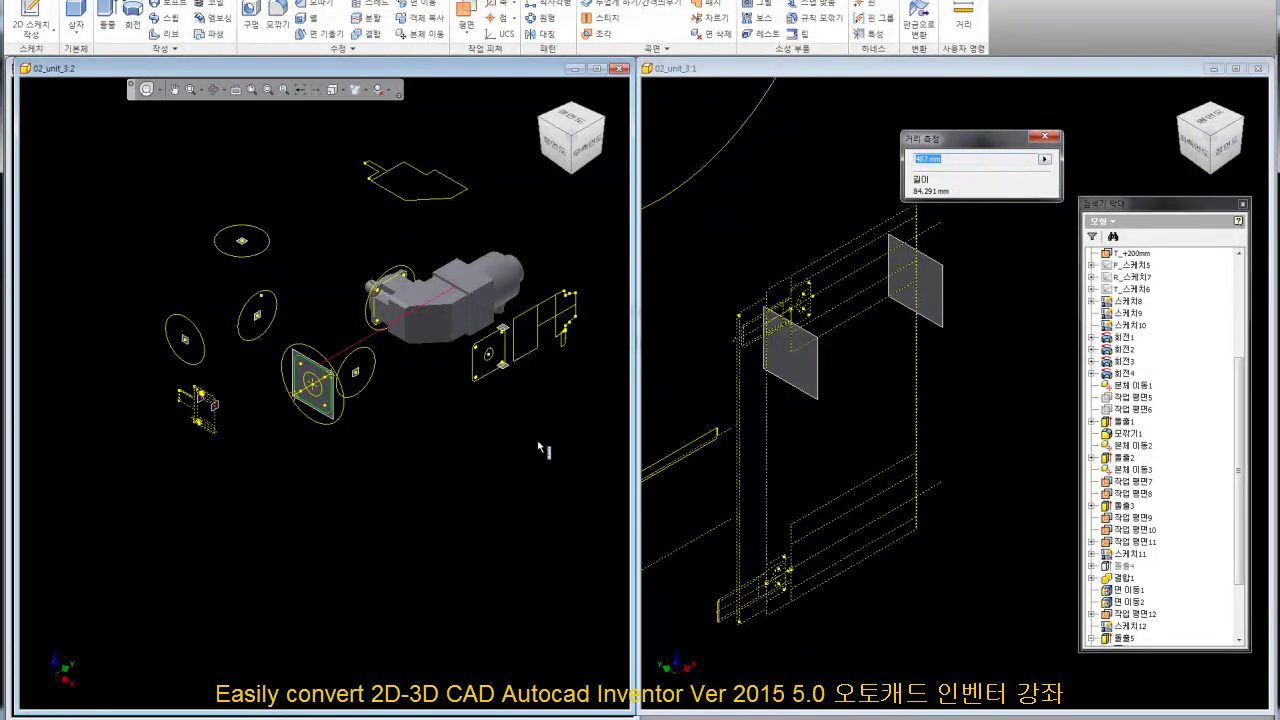
click(1044, 137)
scroll(394, 514, up, 2)
Create a work plane from the plate sketch face so it sits against the gearbox's square end face
scroll(298, 436, up, 2)
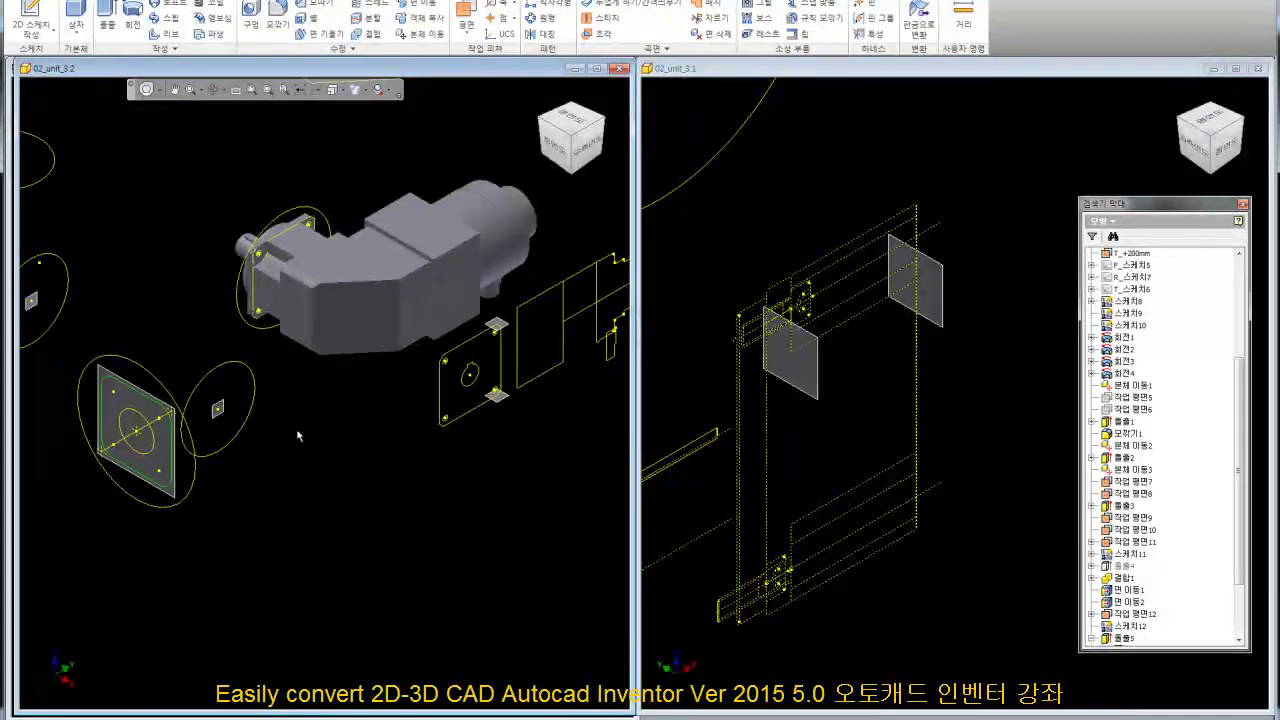
middle_drag(288, 428, 372, 421)
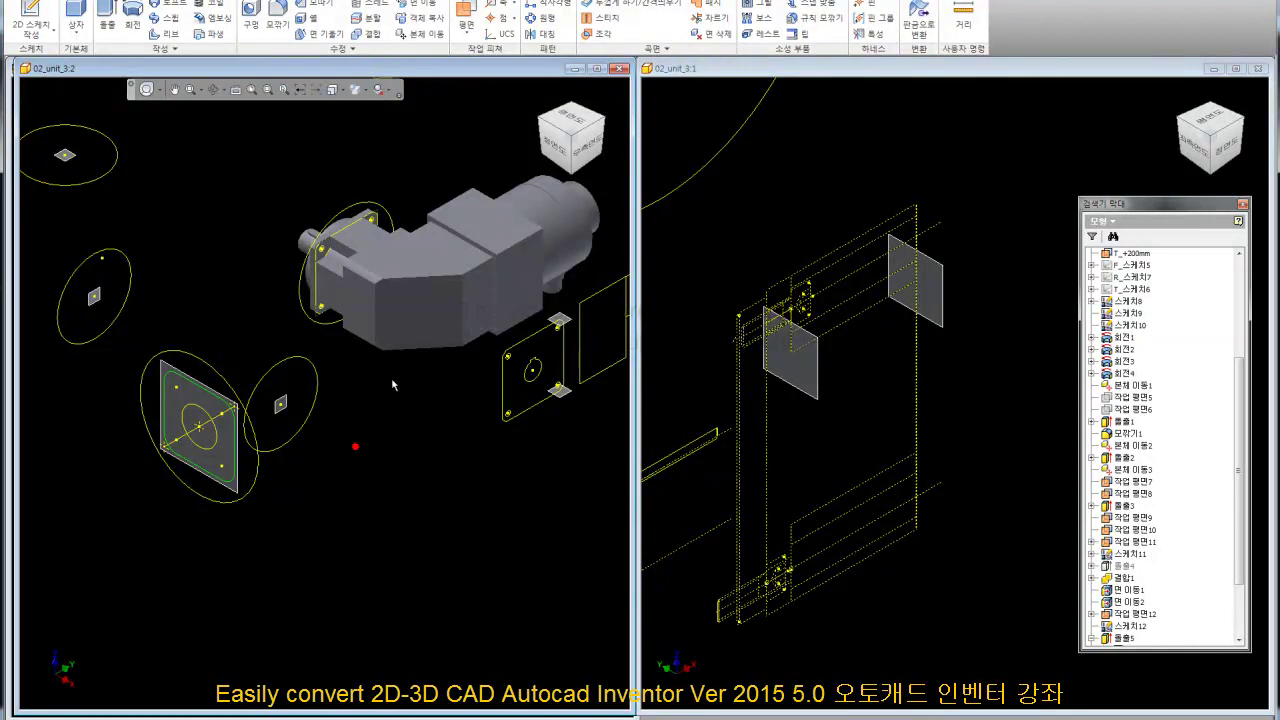
click(173, 372)
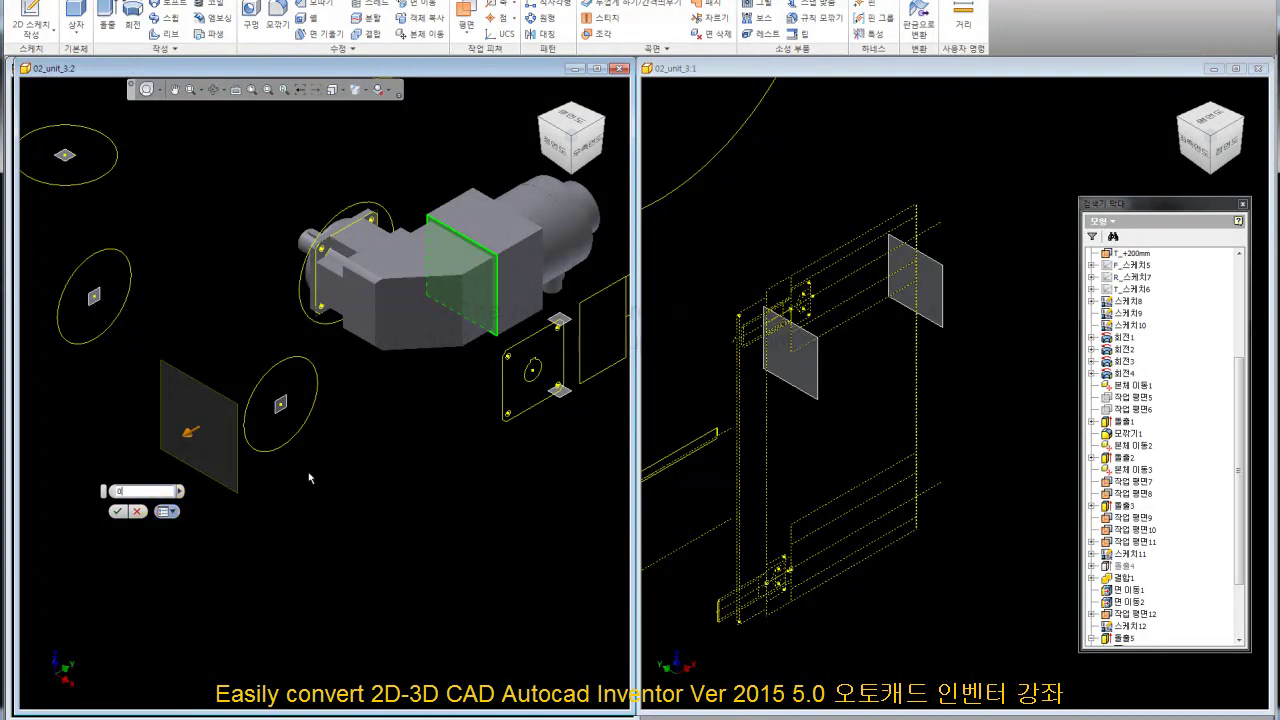
key(Return)
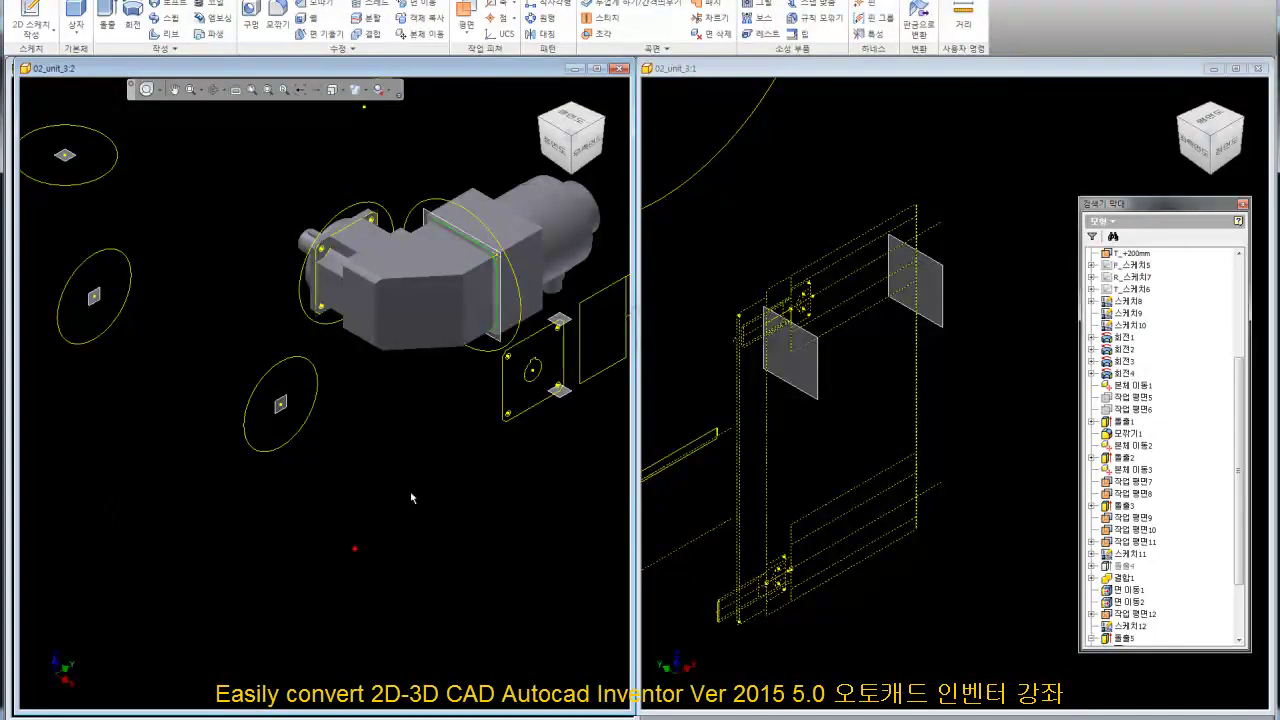
scroll(488, 127, up, 5)
scroll(404, 172, down, 5)
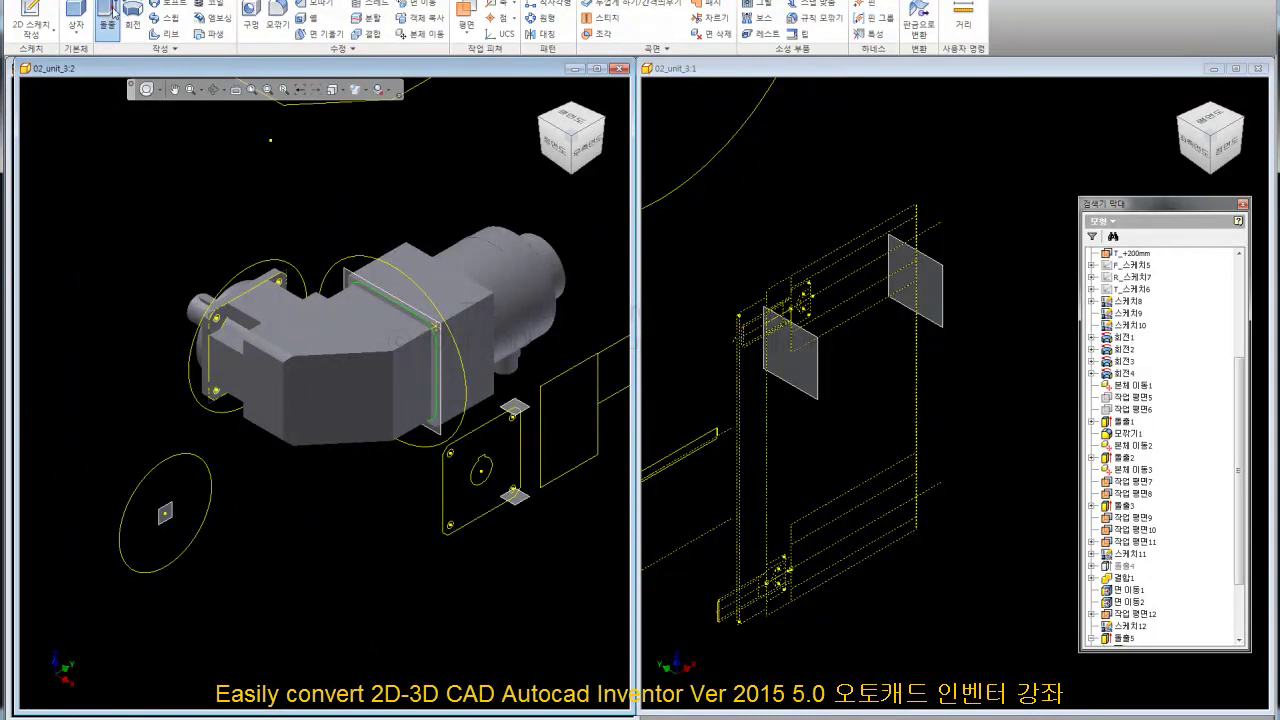
Extrude the circular profile on the gearbox face to a depth of 46.750 mm
click(110, 14)
click(378, 277)
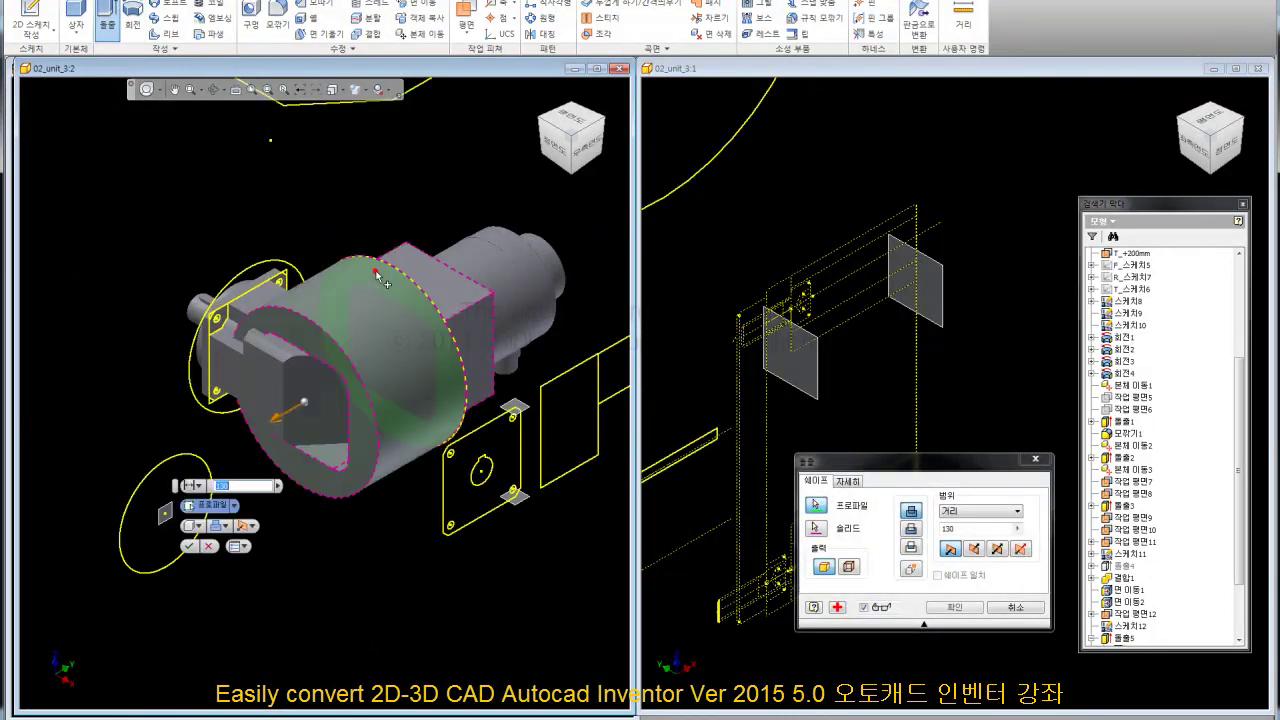
drag(281, 420, 347, 426)
mouse_move(363, 421)
mouse_down()
mouse_move(348, 418)
mouse_move(382, 418)
mouse_up()
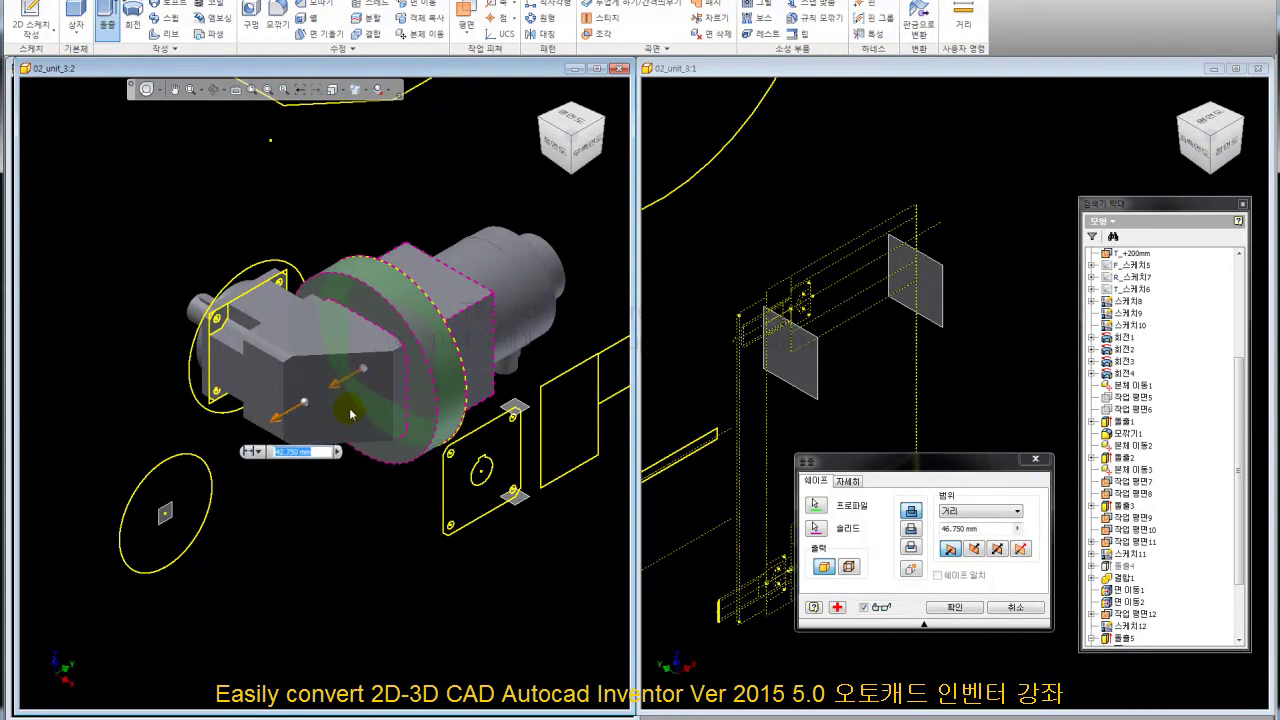
key(Return)
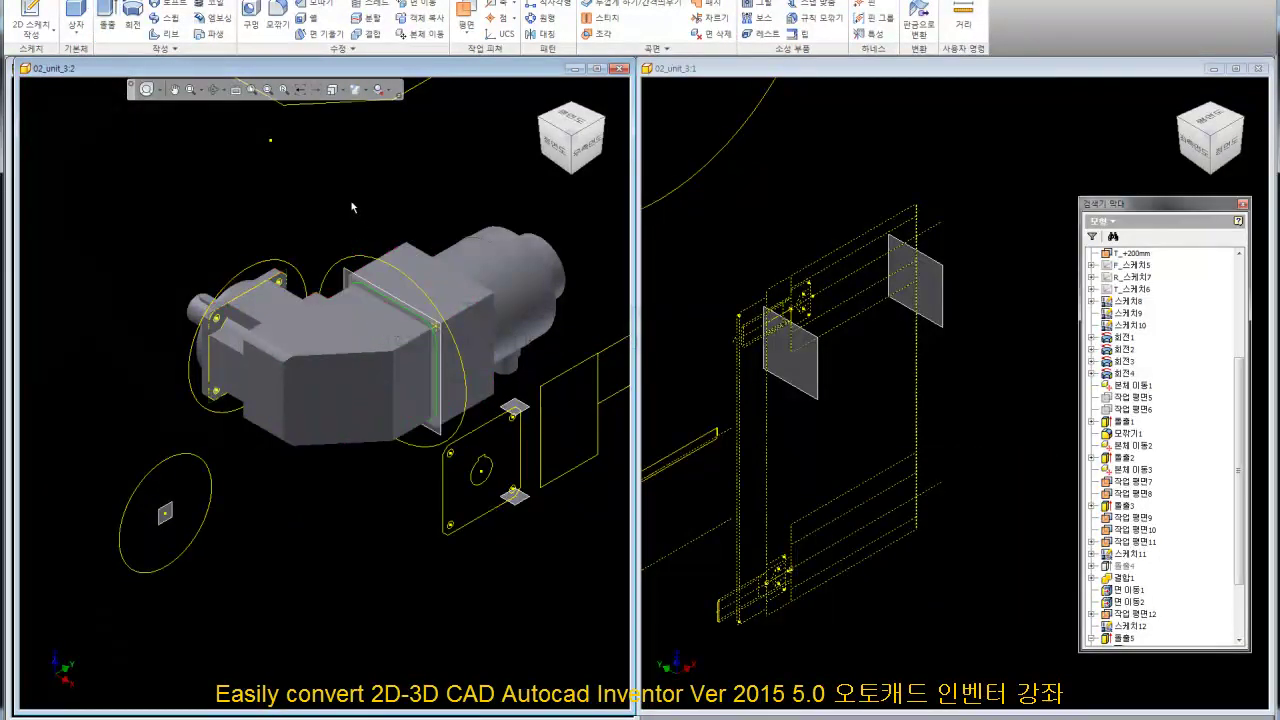
scroll(349, 220, down, 3)
click(955, 22)
click(270, 319)
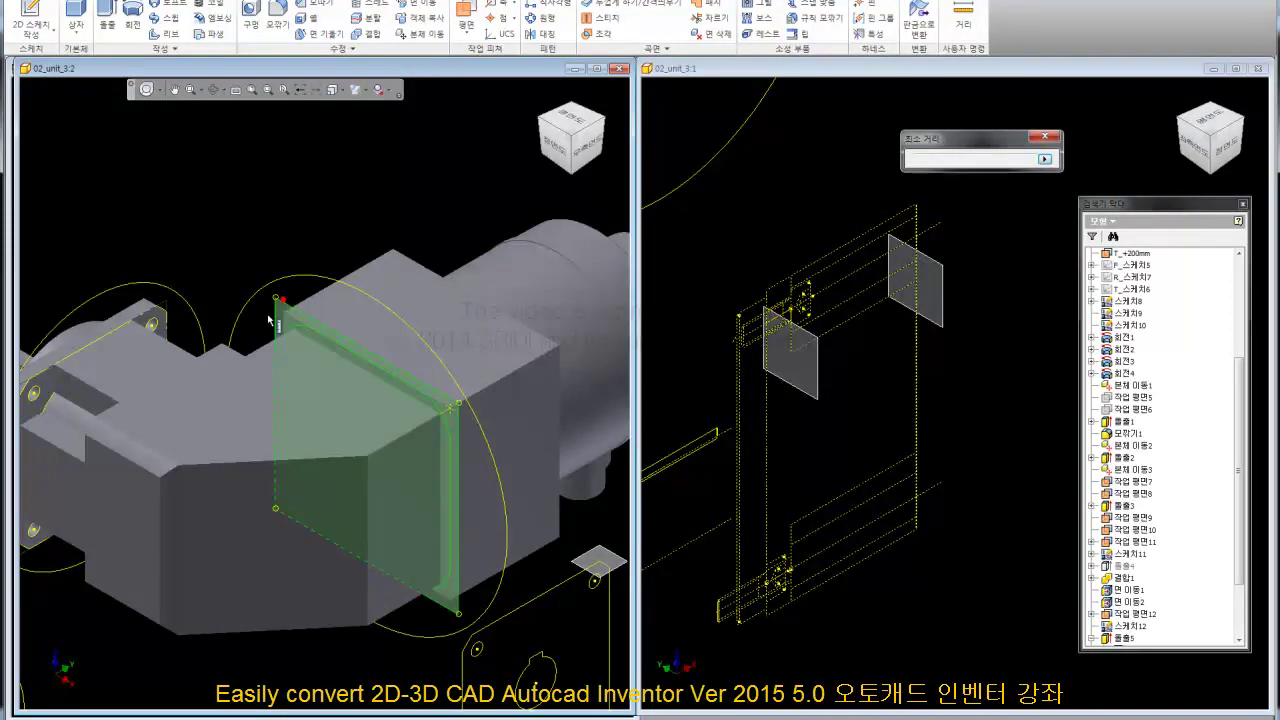
click(545, 117)
scroll(280, 508, down, 5)
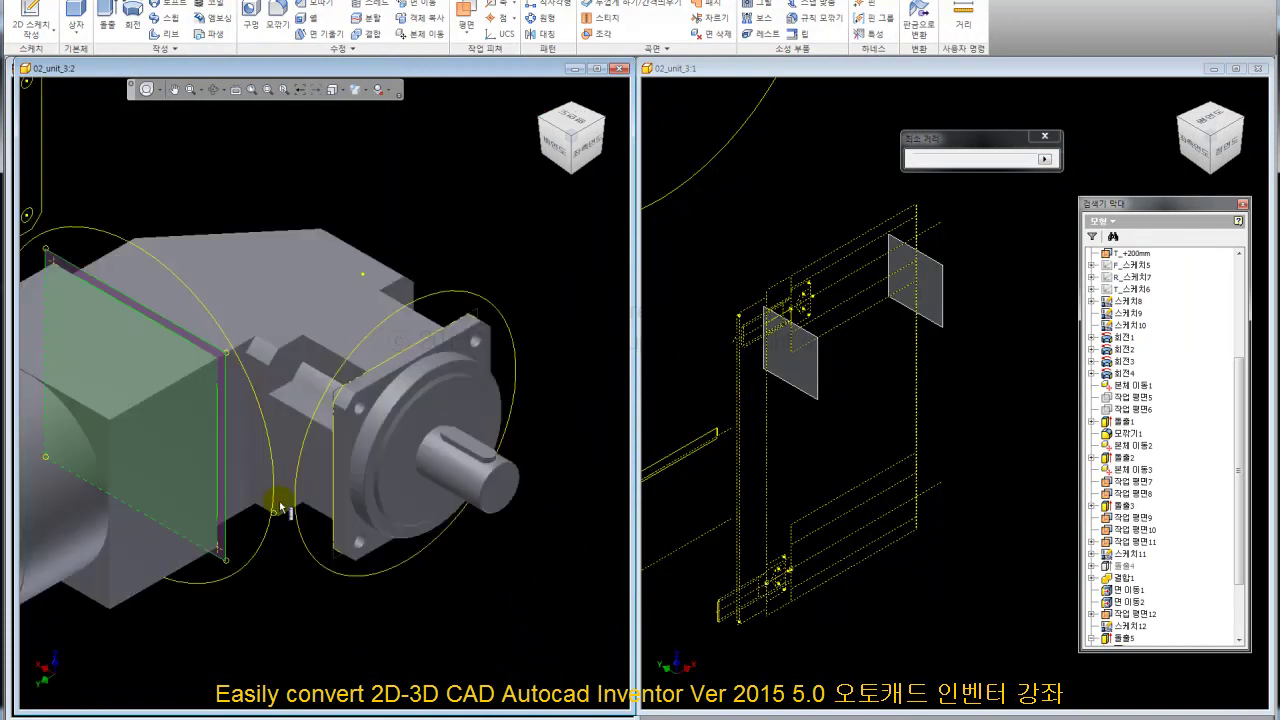
click(260, 382)
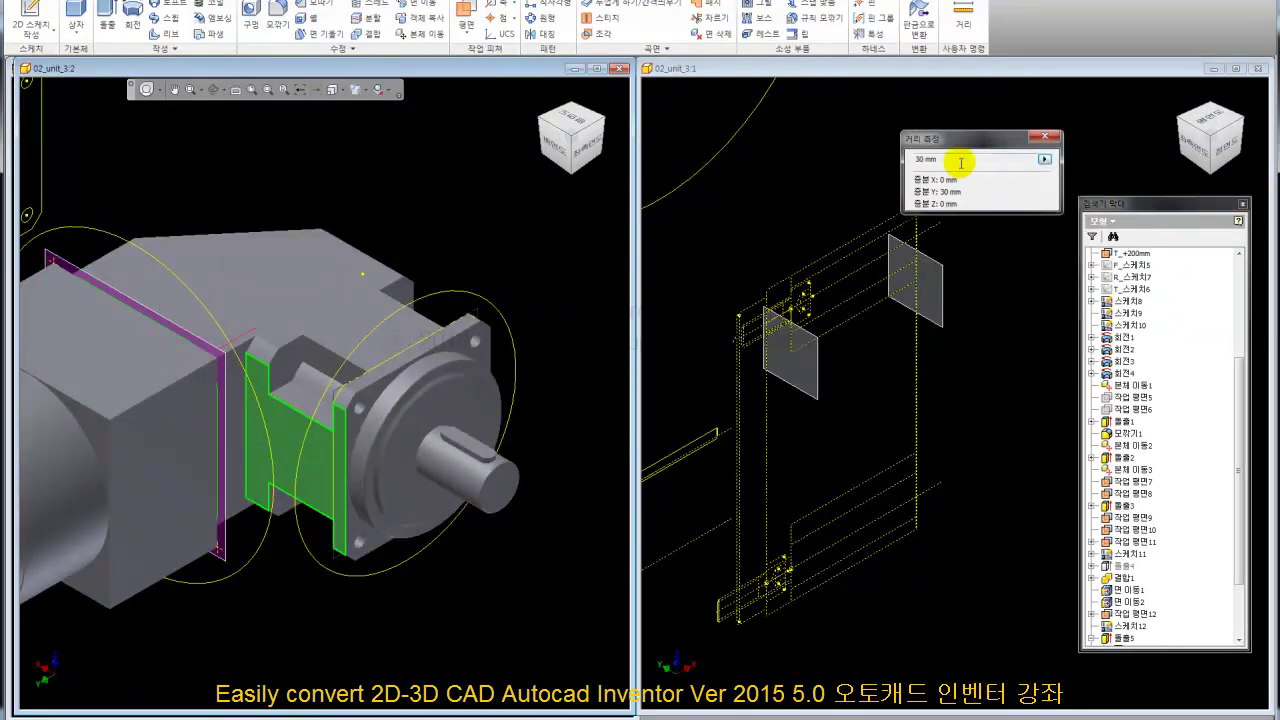
click(1044, 138)
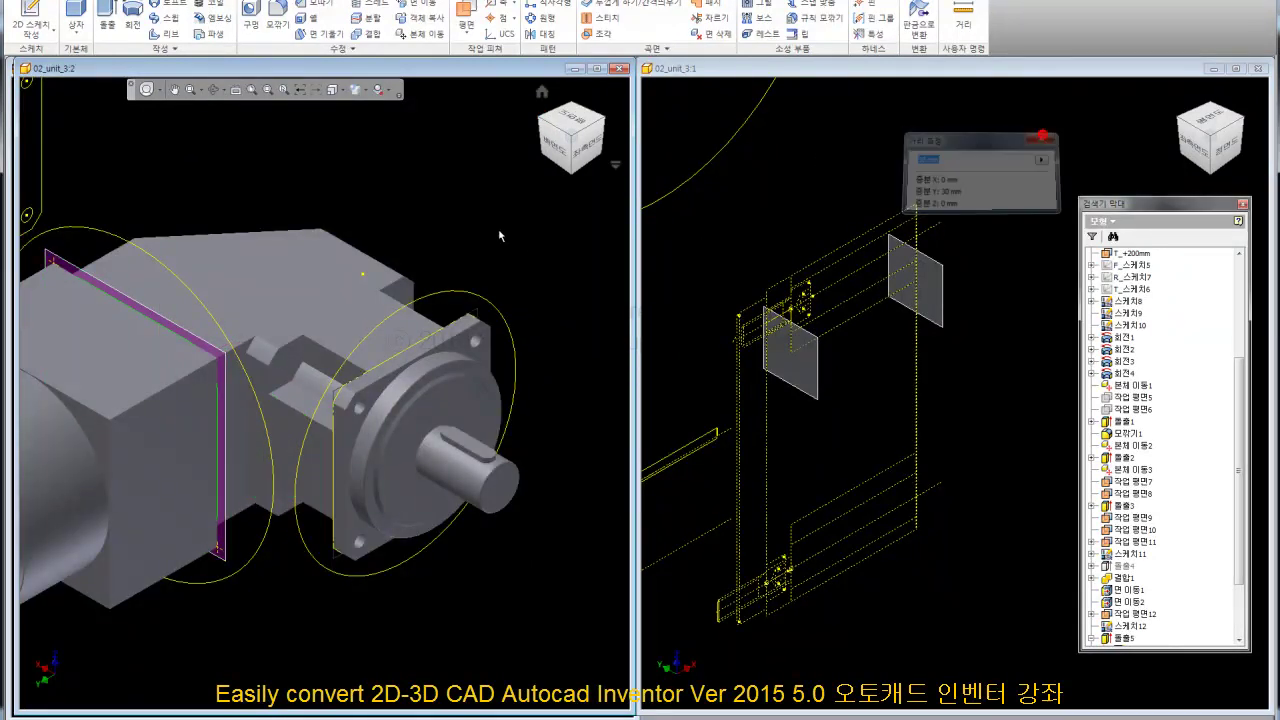
scroll(400, 220, up, 3)
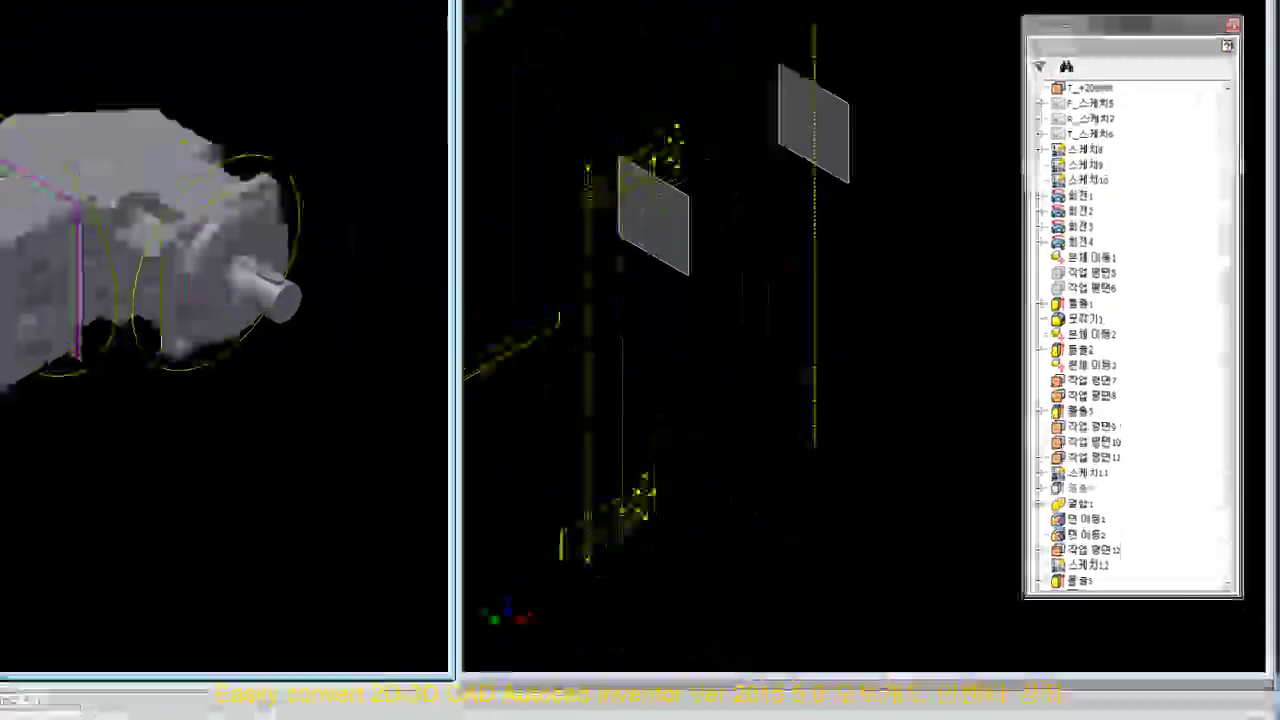
Start an extrusion with extents set to To selected face and pick the end face
key(e)
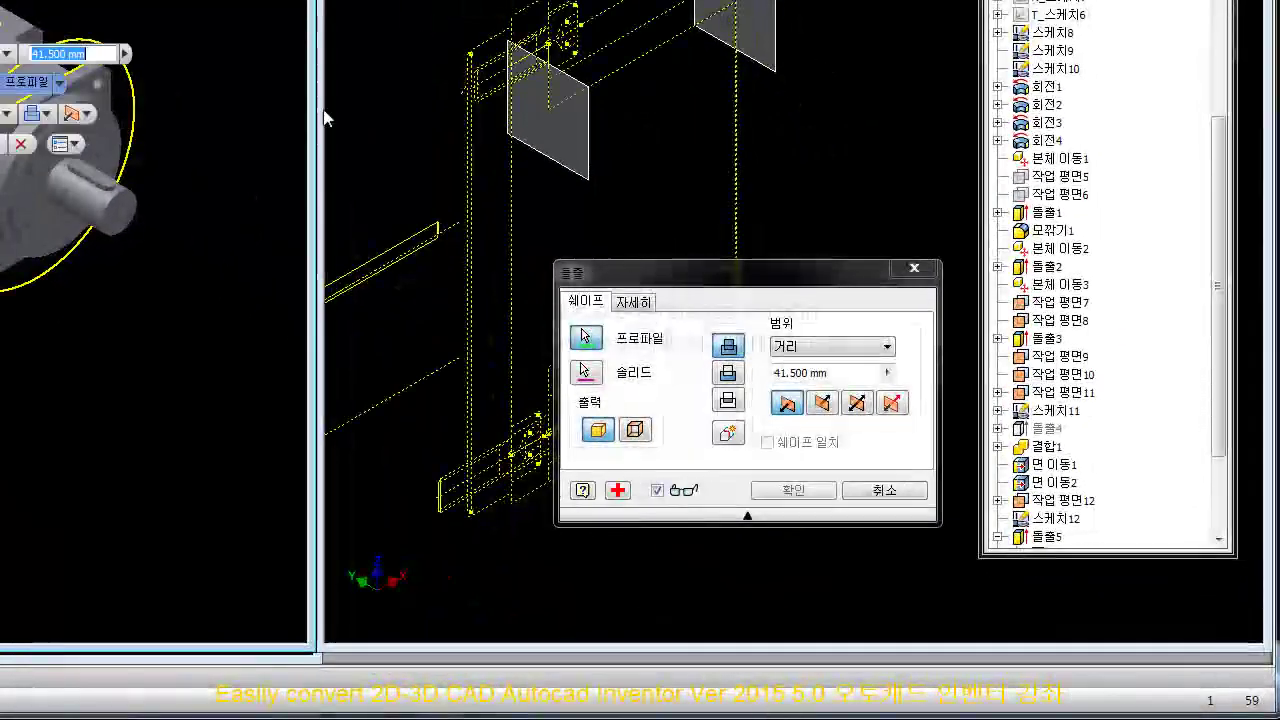
click(830, 346)
click(835, 275)
click(830, 346)
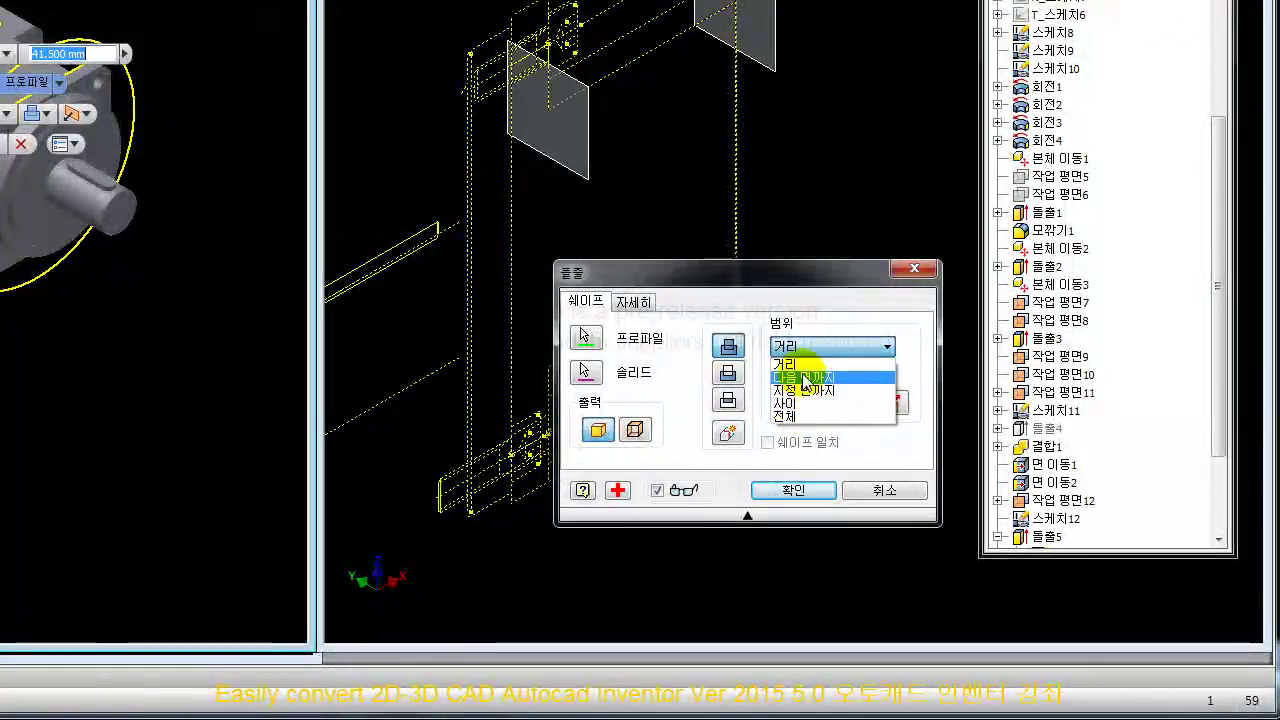
click(805, 390)
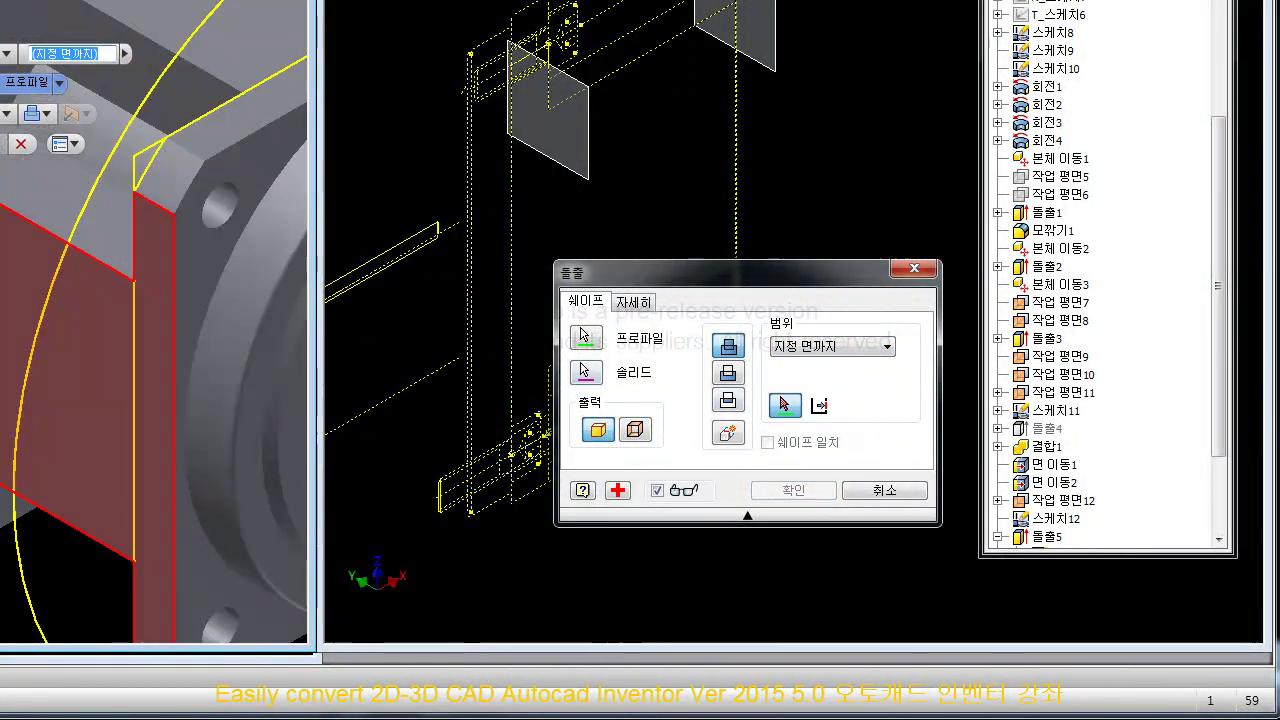
click(70, 380)
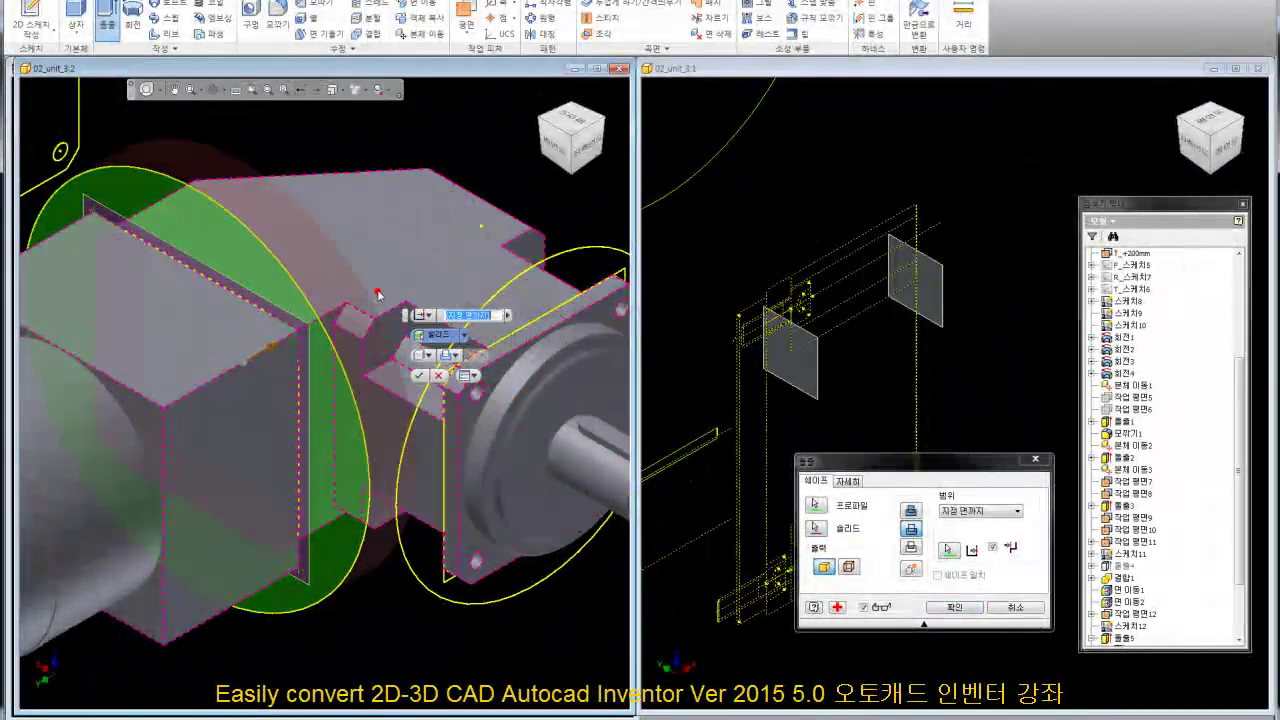
Flip the extrusion direction and apply it, which triggers the extrude-failed error
click(911, 529)
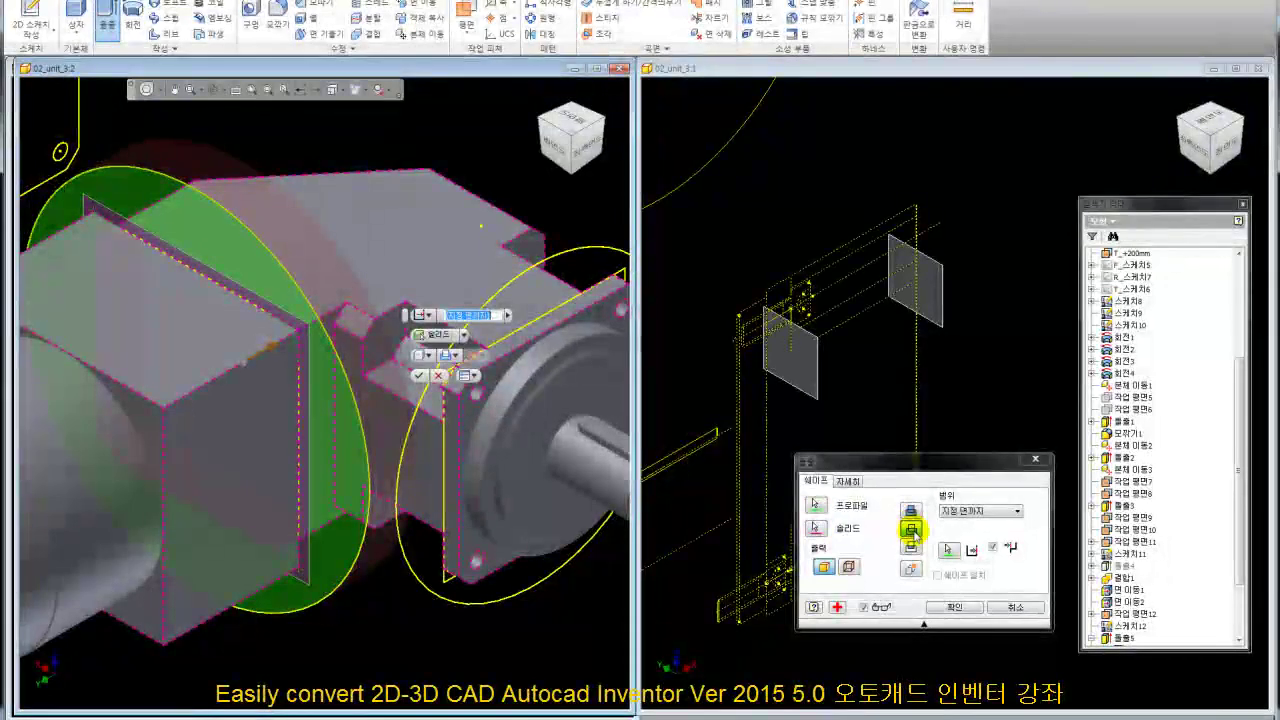
scroll(385, 327, down, 3)
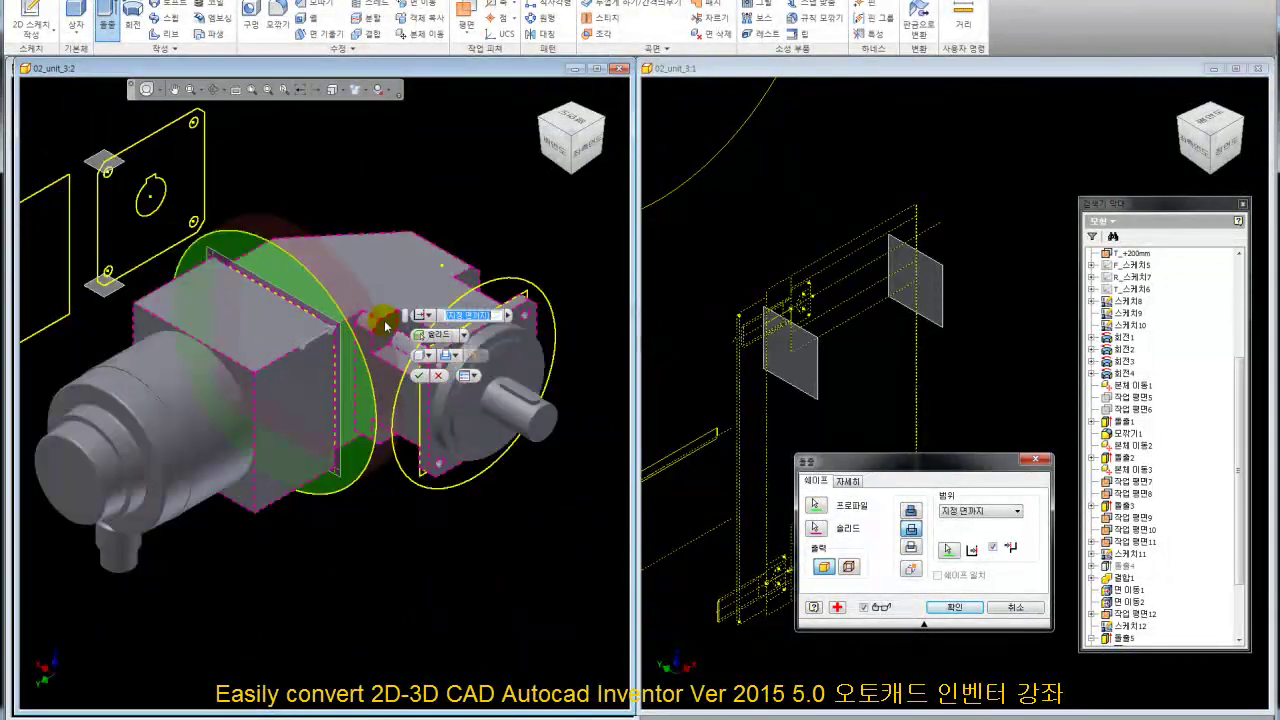
scroll(383, 323, up, 4)
click(598, 155)
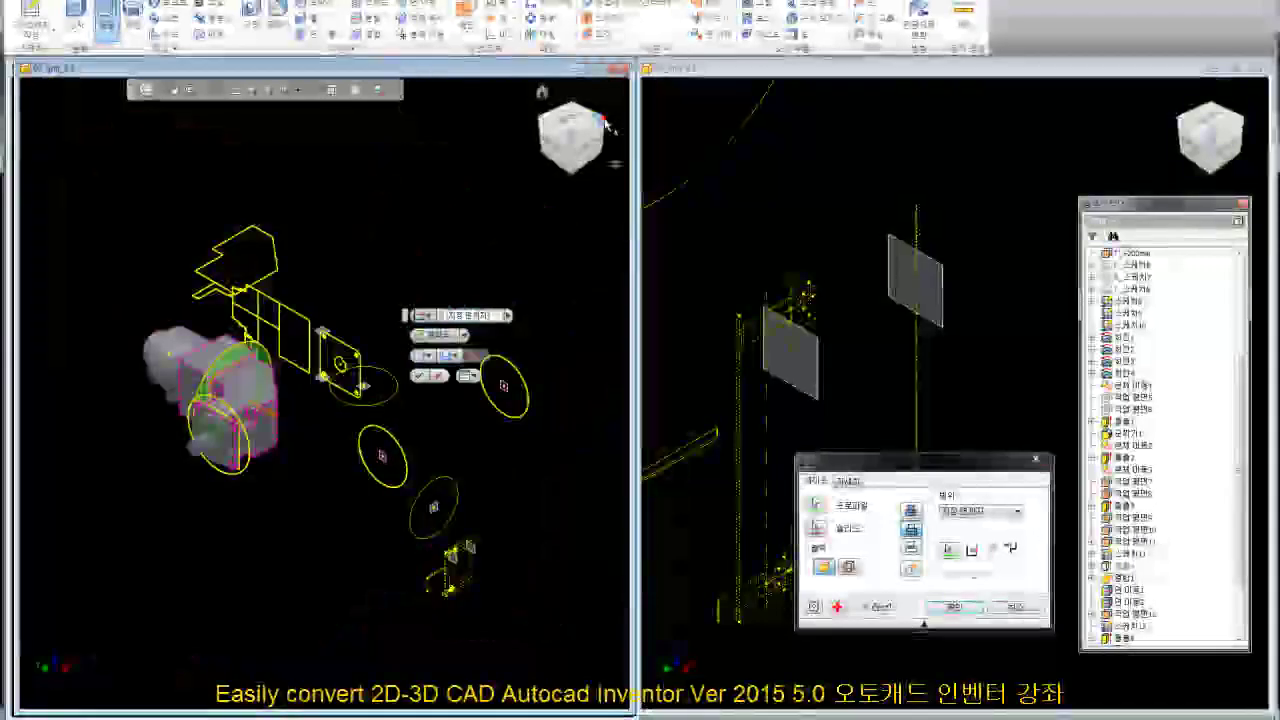
scroll(252, 421, up, 3)
scroll(252, 421, up, 2)
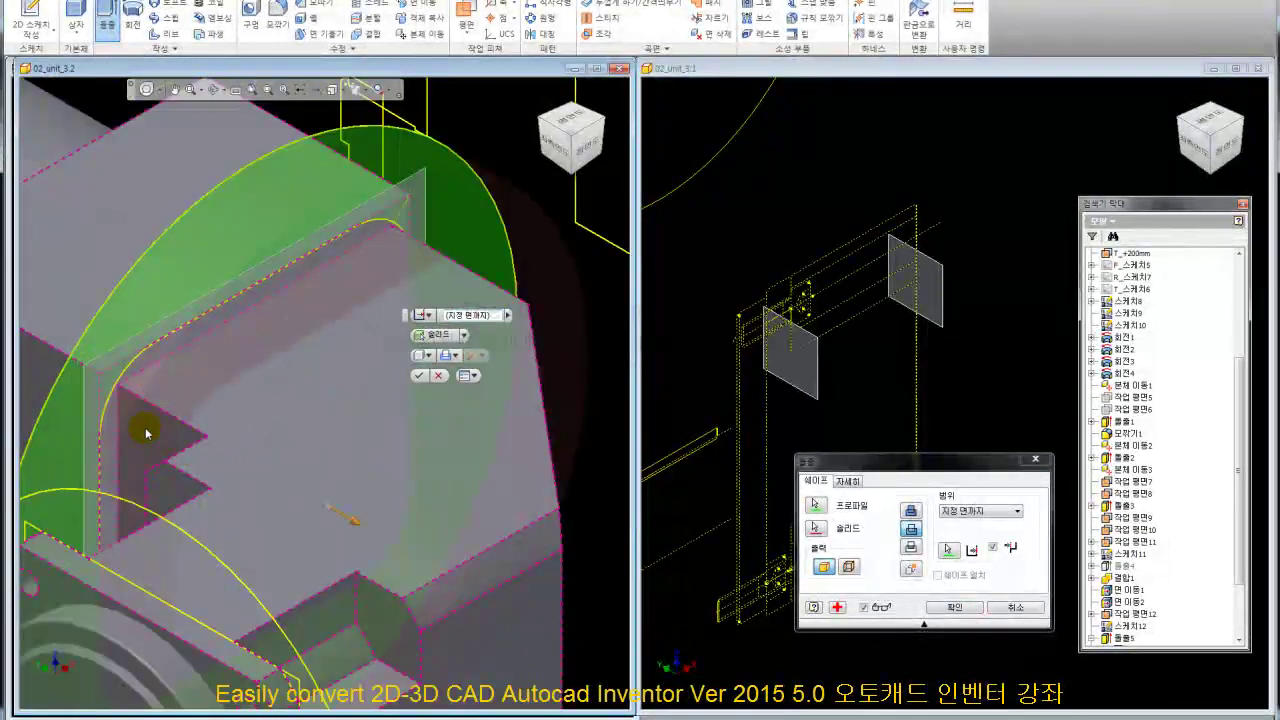
scroll(224, 427, down, 2)
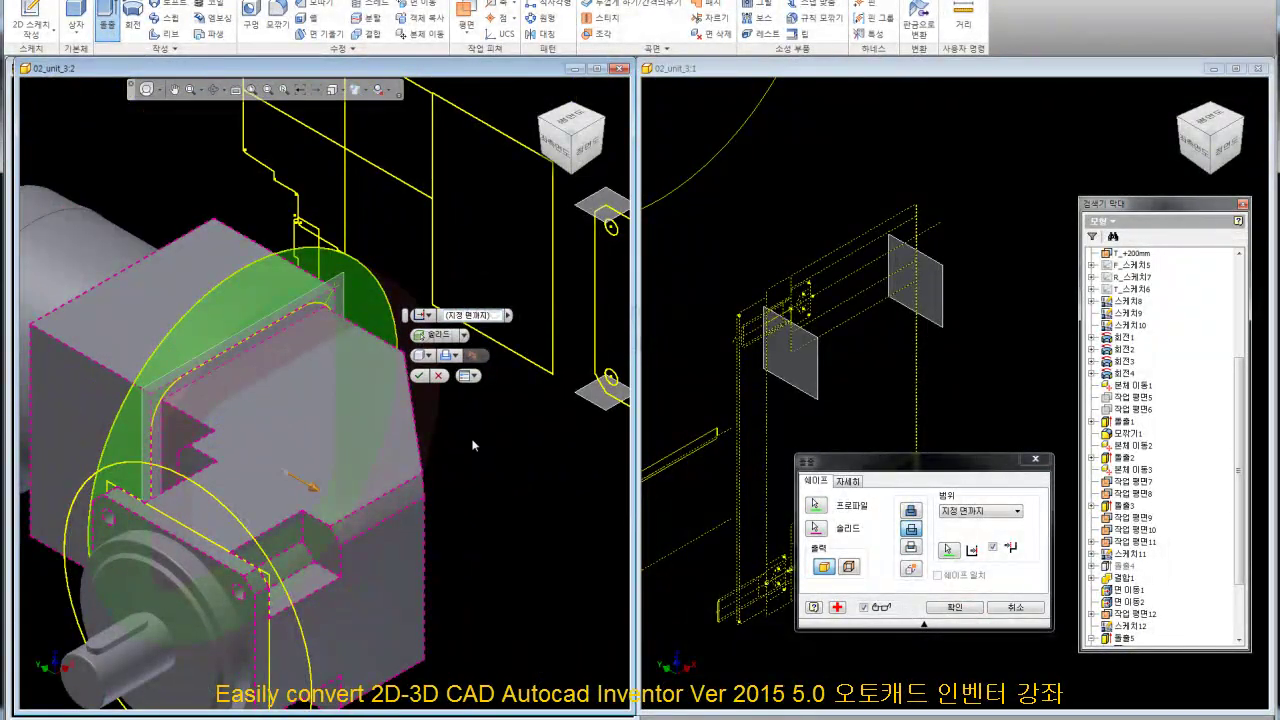
click(953, 607)
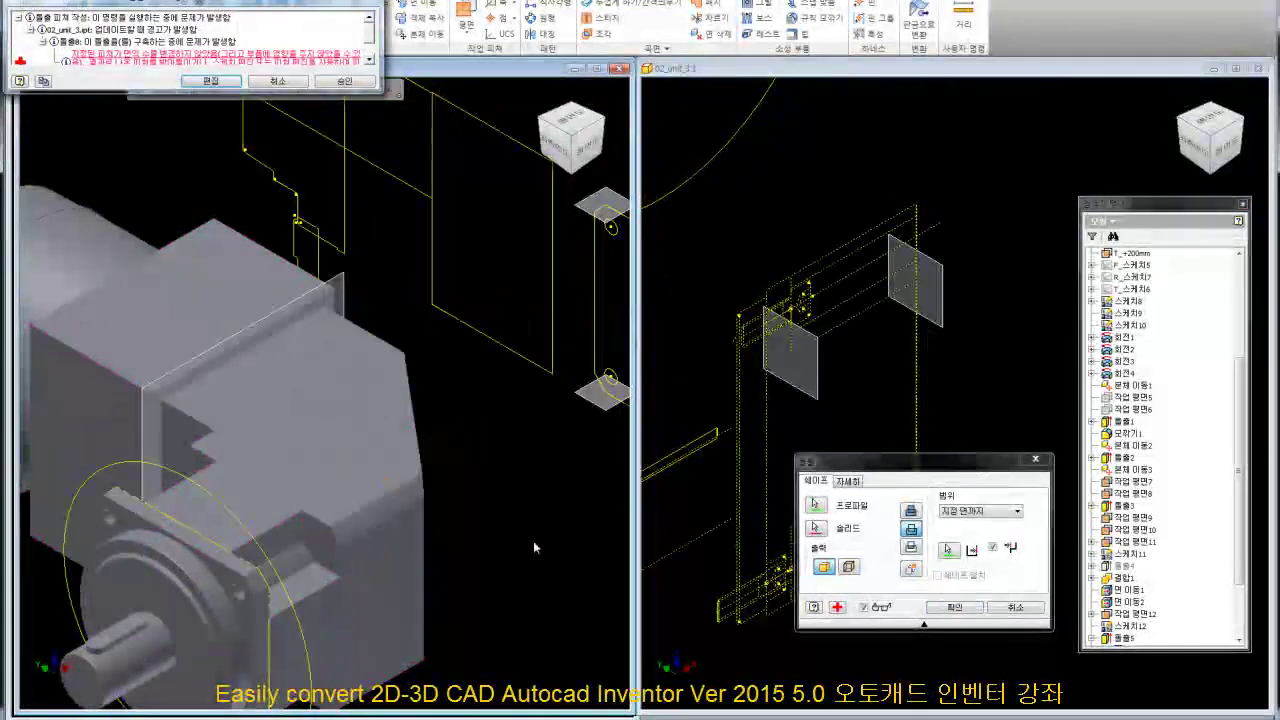
Dismiss the error and extrude-cut the large disc profile 114.750 mm into the housing
click(281, 86)
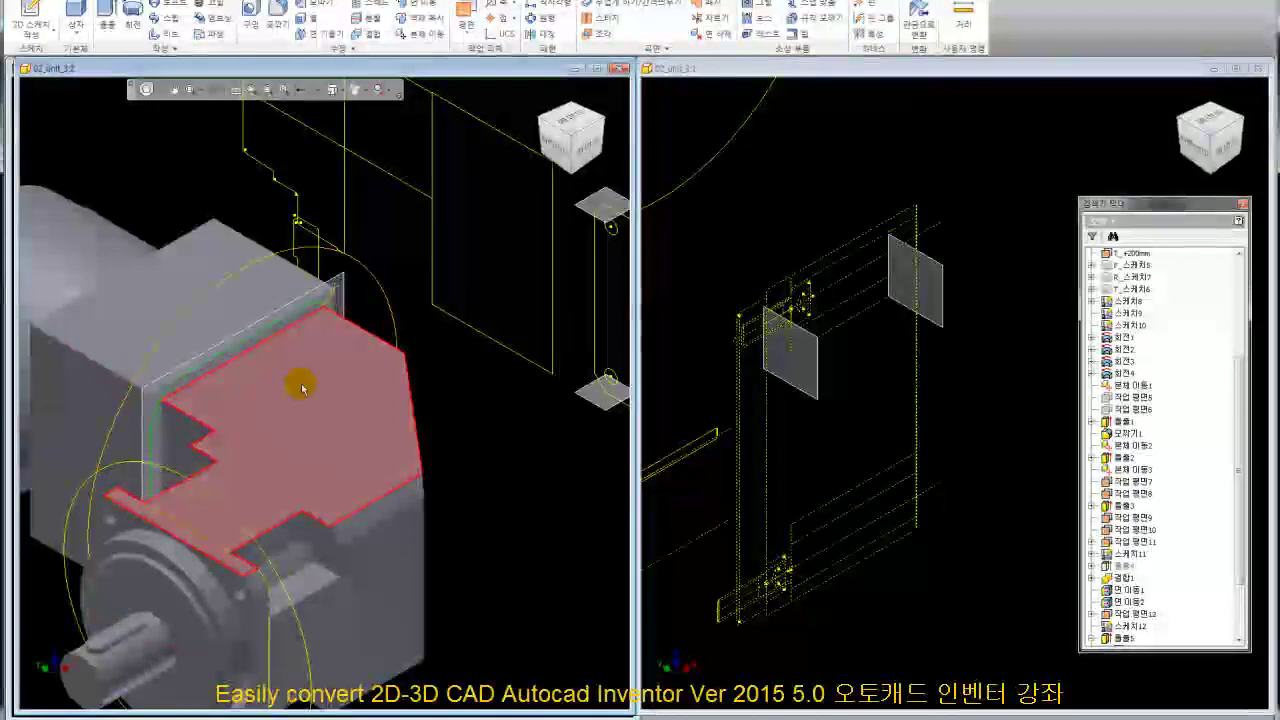
scroll(416, 386, down, 2)
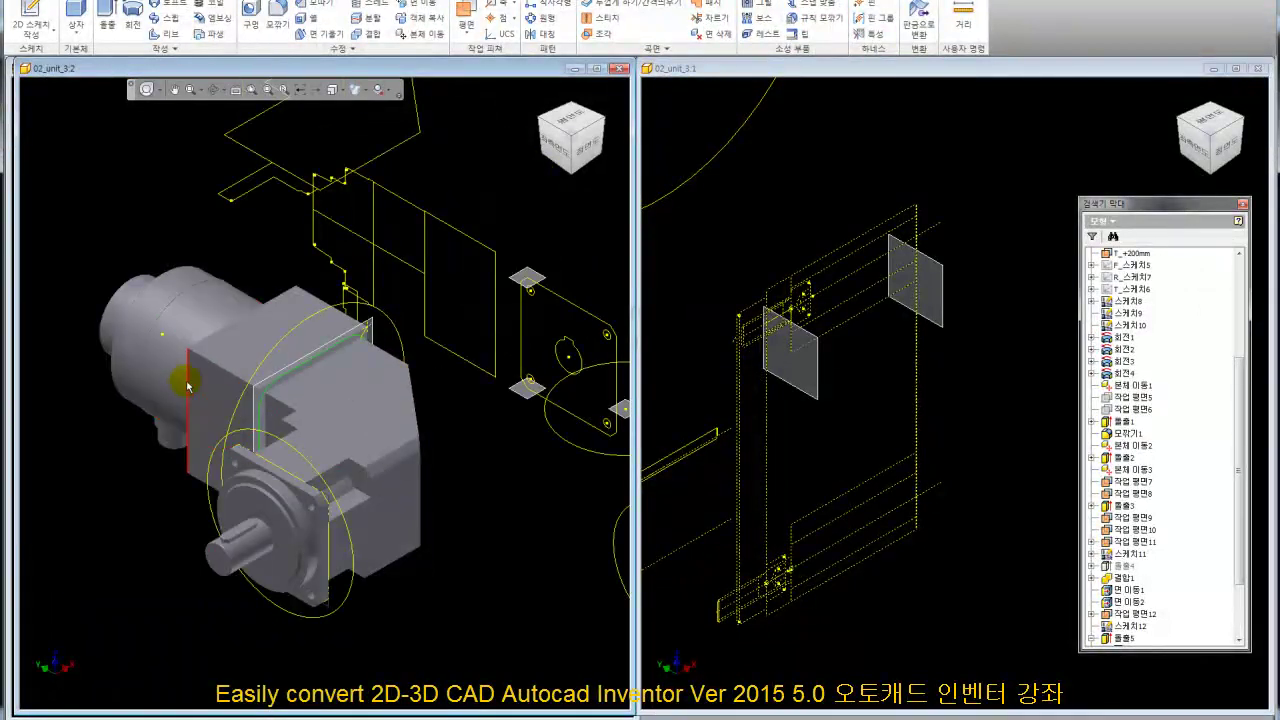
scroll(187, 386, up, 2)
click(107, 20)
click(543, 272)
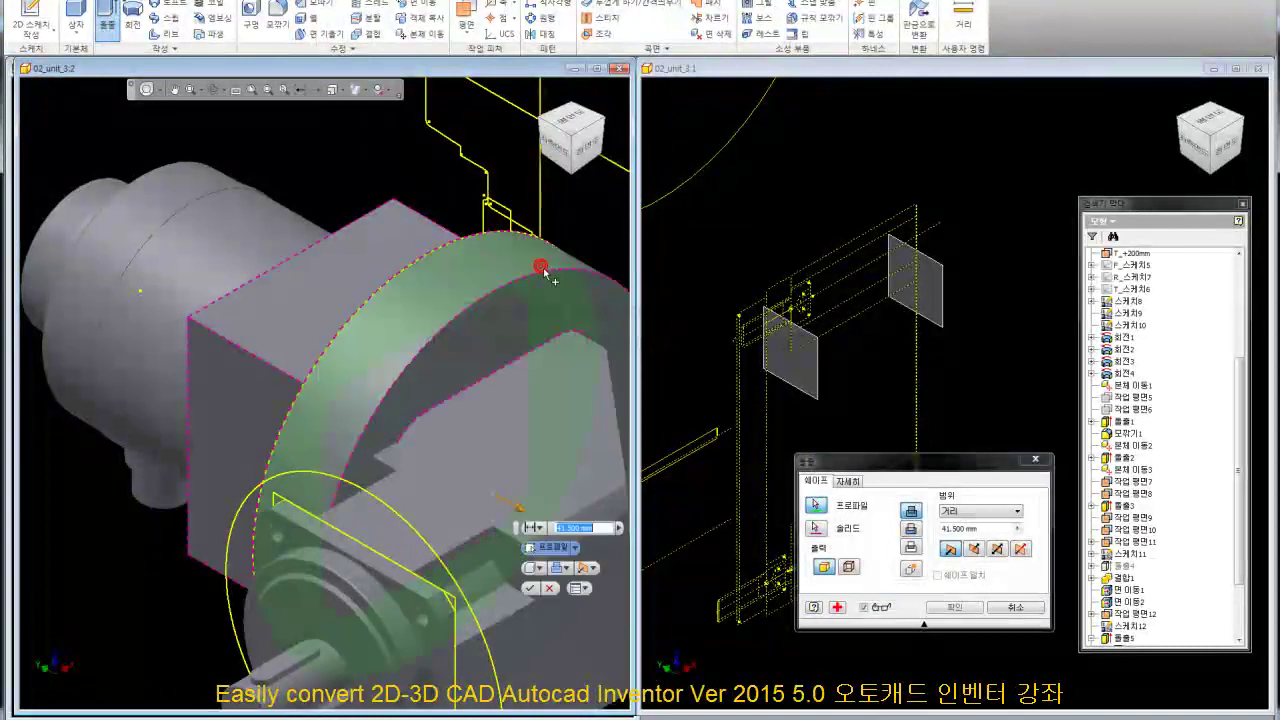
click(909, 528)
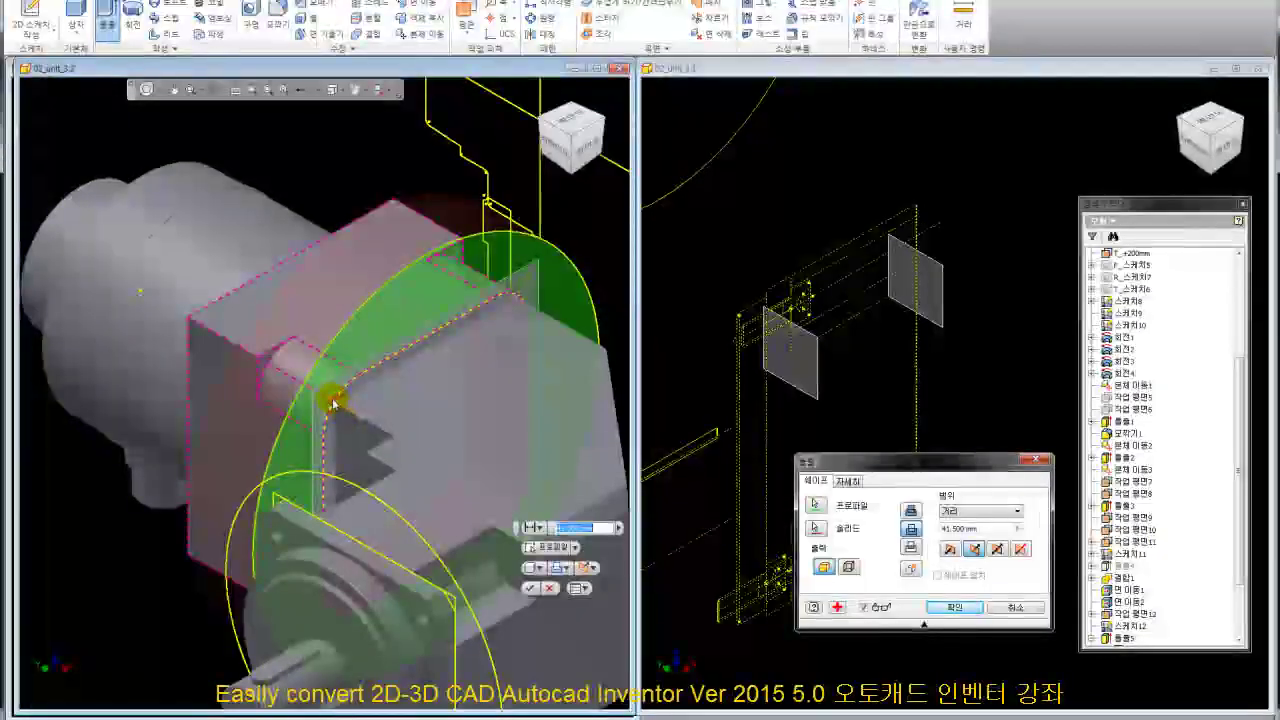
drag(340, 413, 214, 330)
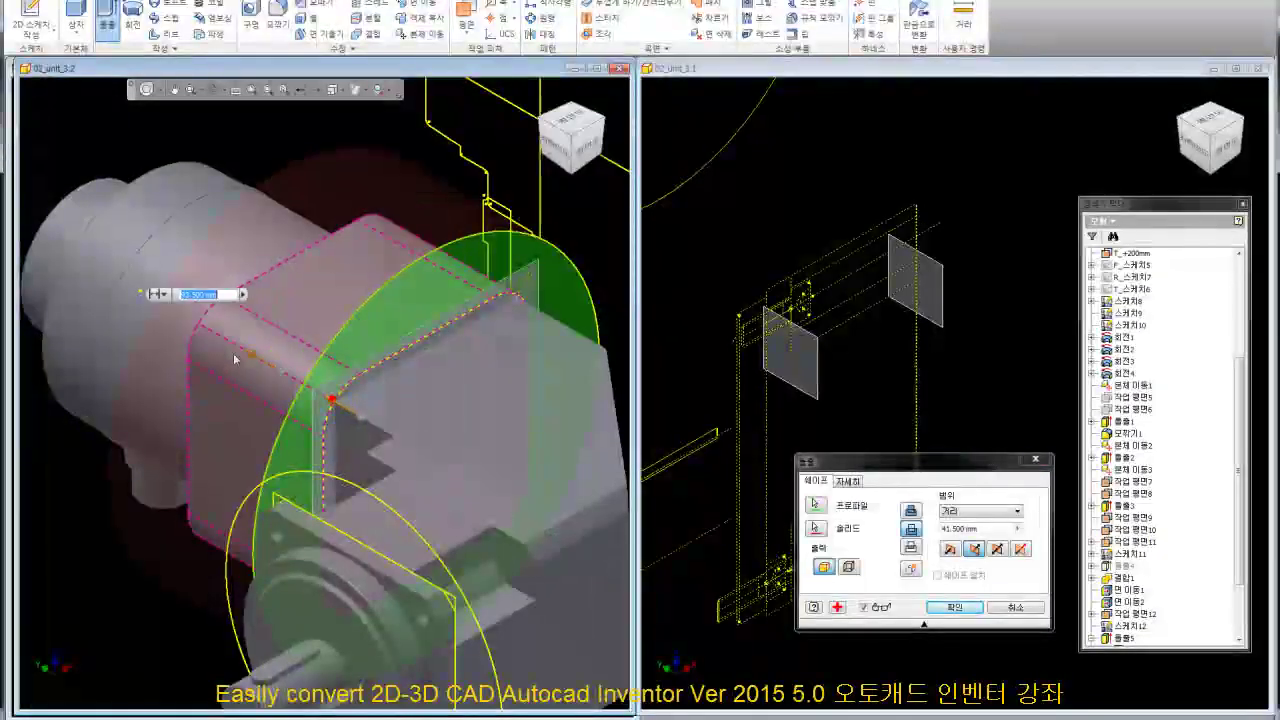
click(946, 608)
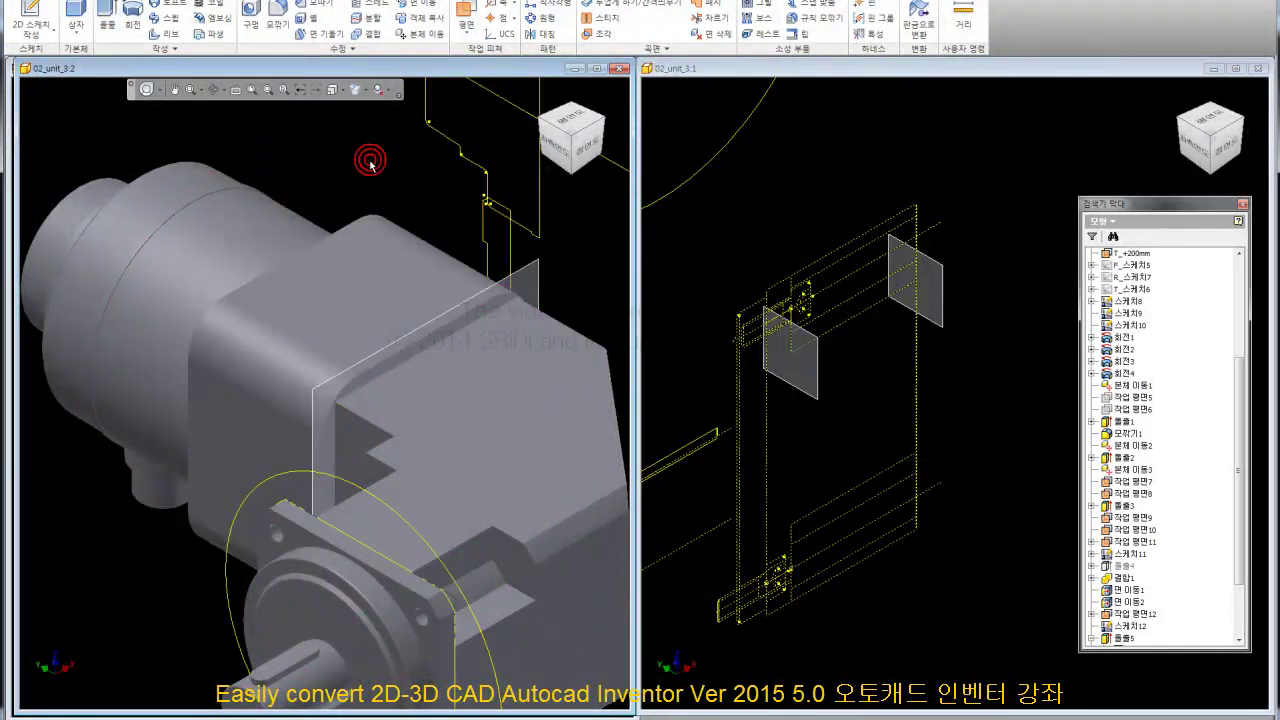
Turn the model to a fitted isometric view to inspect the cut housing
scroll(370, 162, up, 3)
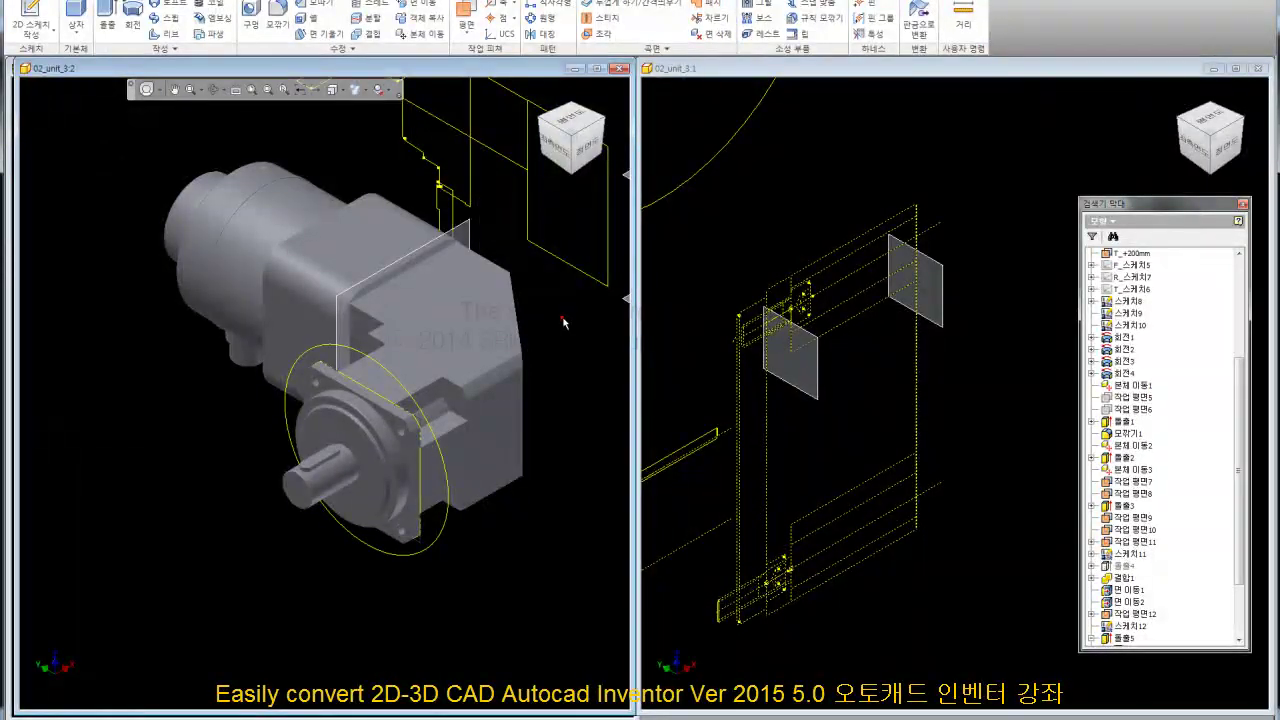
click(543, 117)
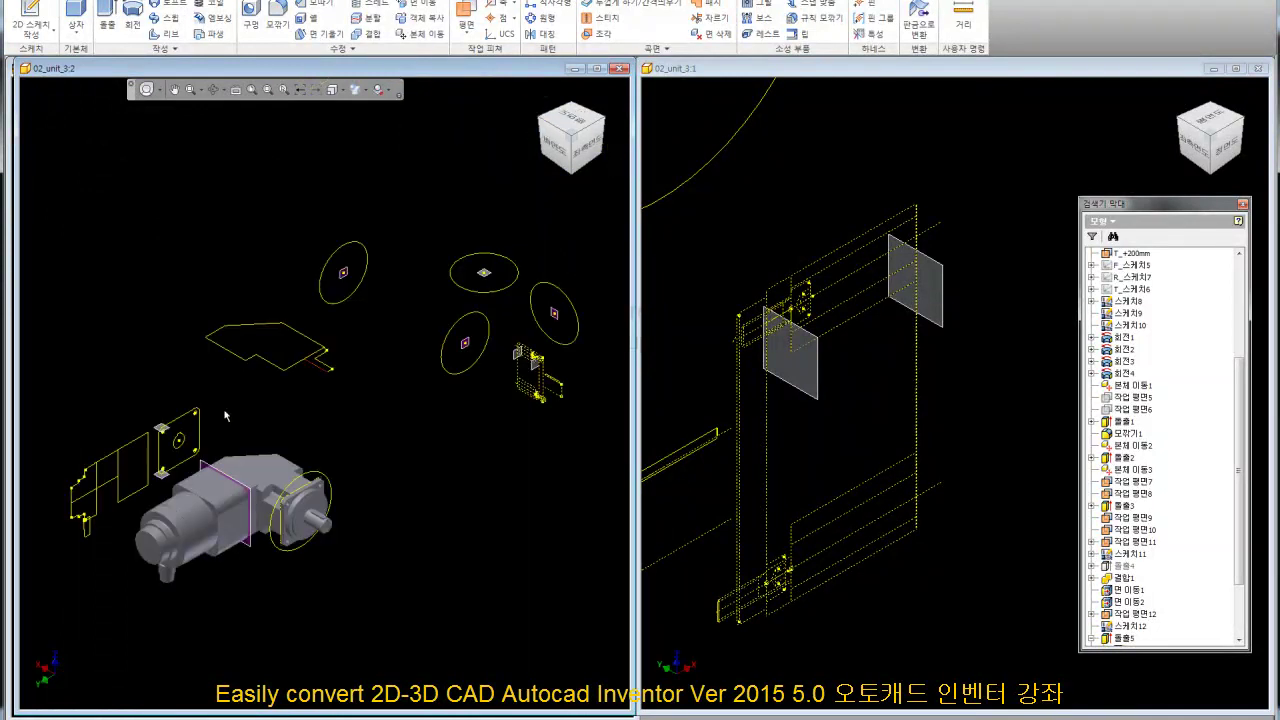
scroll(313, 579, down, 3)
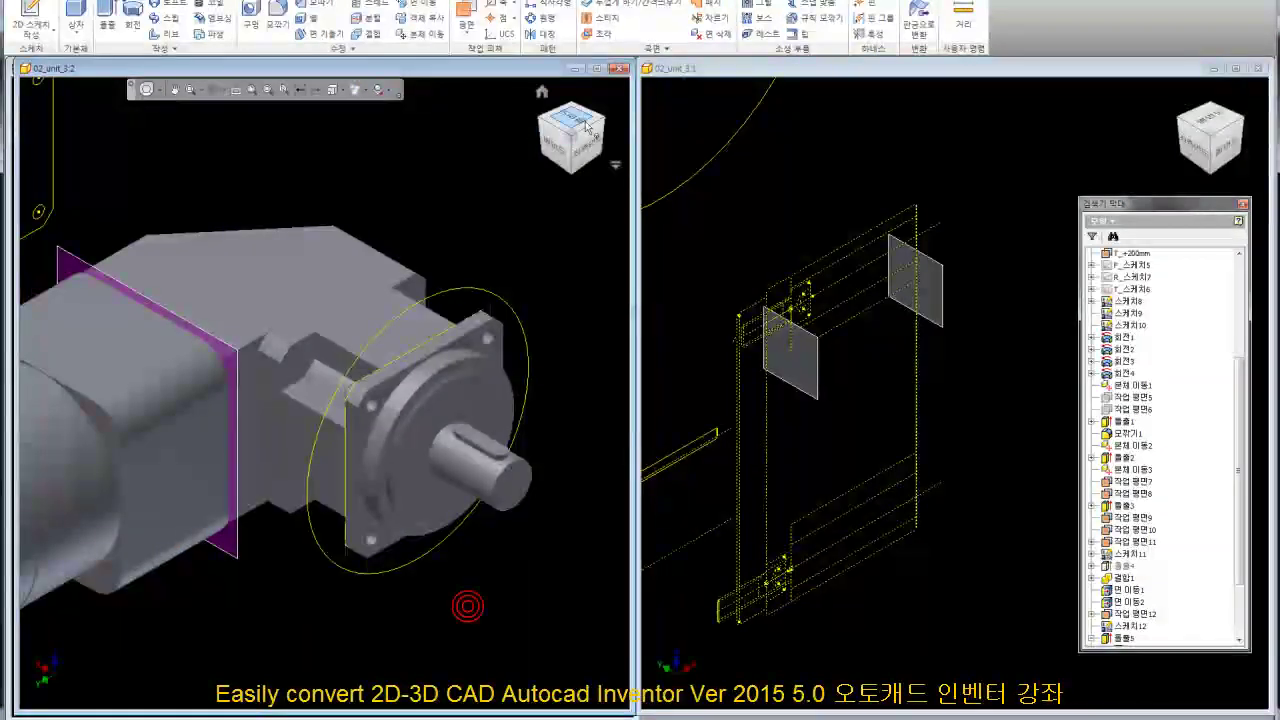
click(603, 120)
scroll(401, 348, down, 1)
scroll(401, 348, down, 1)
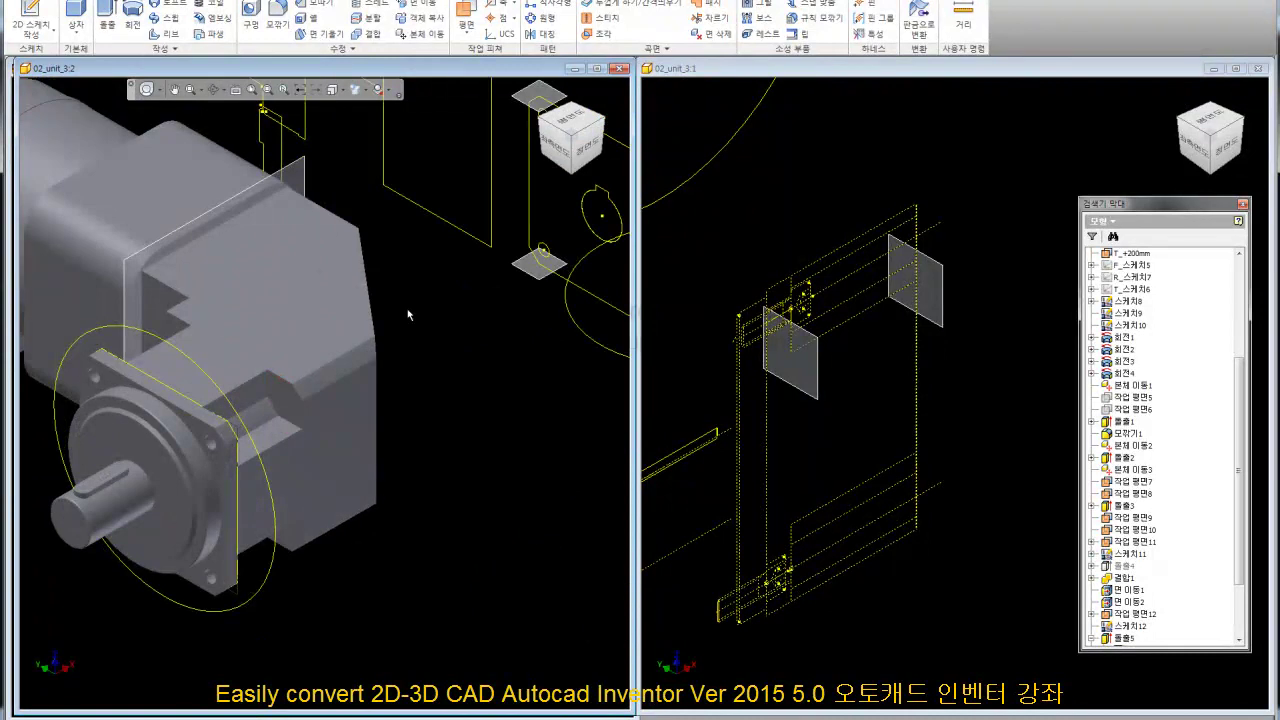
scroll(401, 348, down, 1)
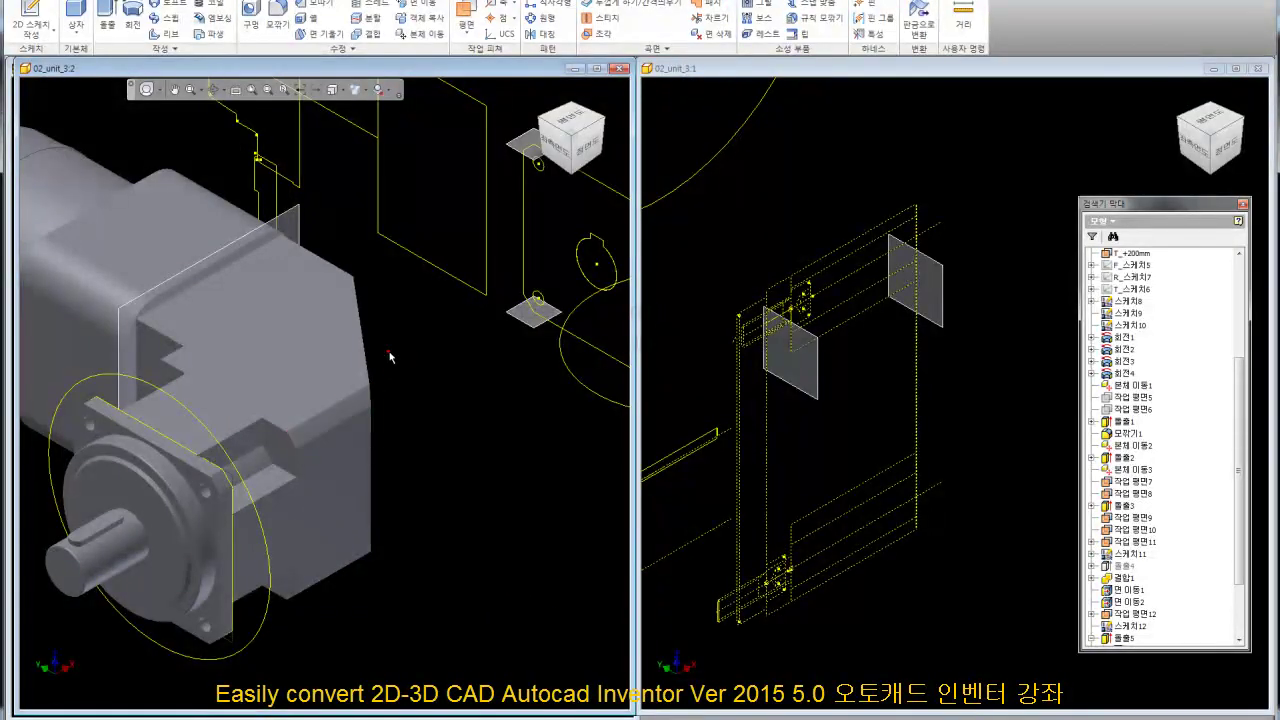
Begin a 10 mm fillet and select the first four housing edges
click(276, 14)
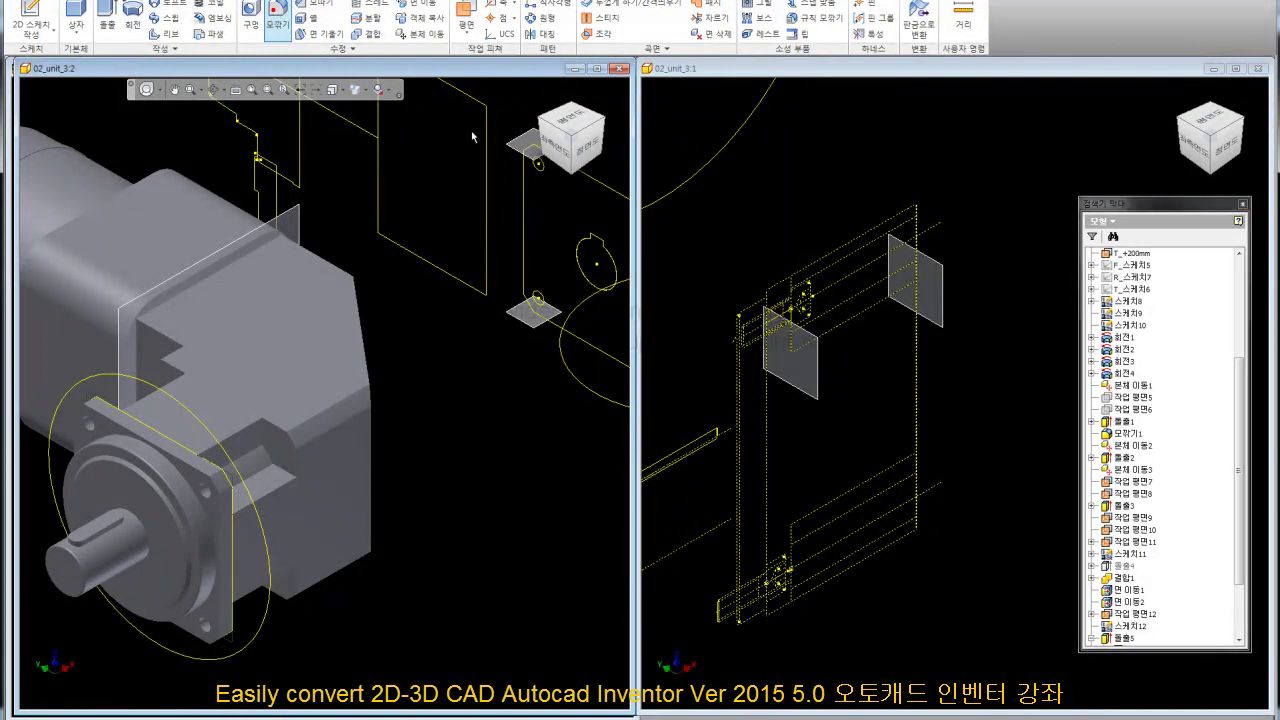
click(303, 252)
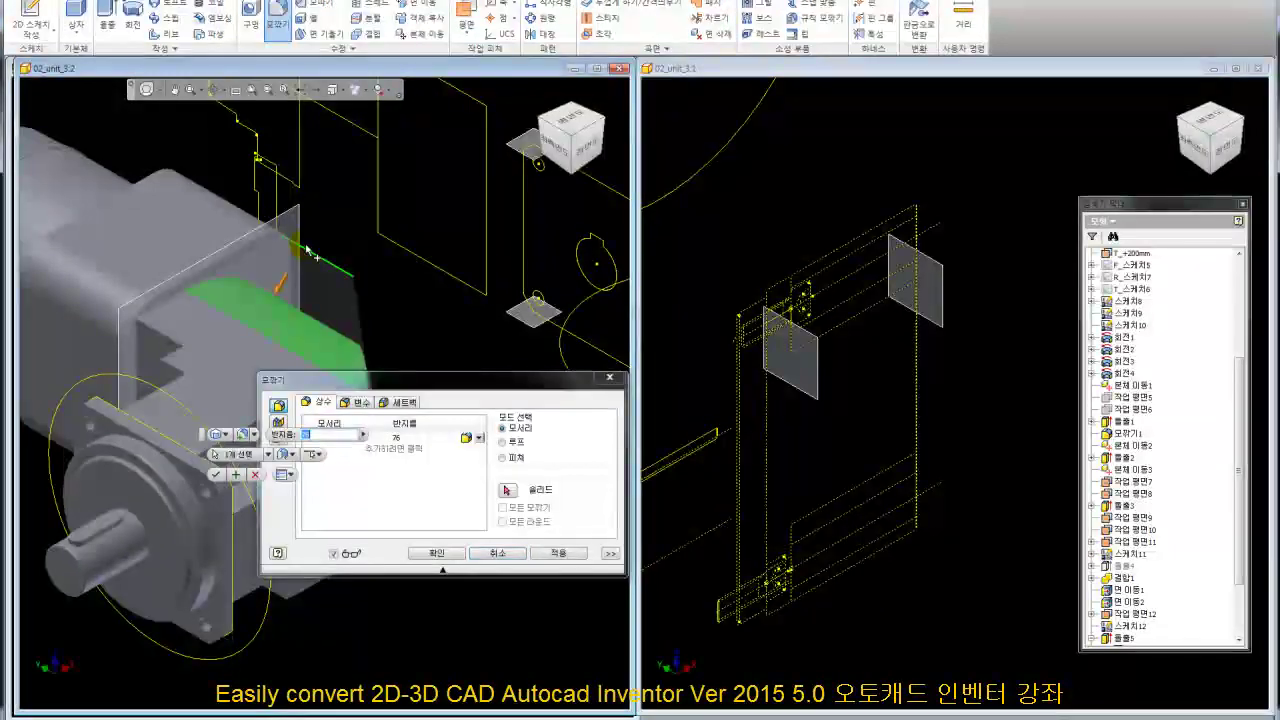
double_click(412, 440)
text(5)
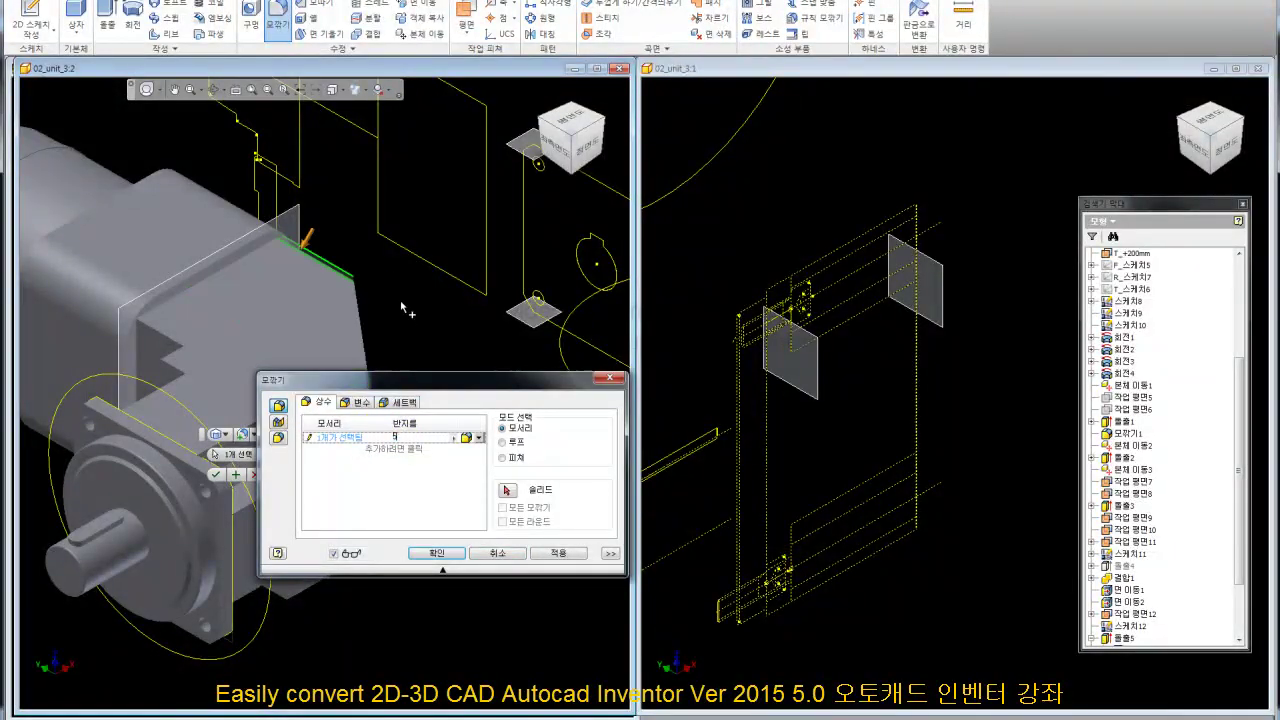
text(10)
click(178, 342)
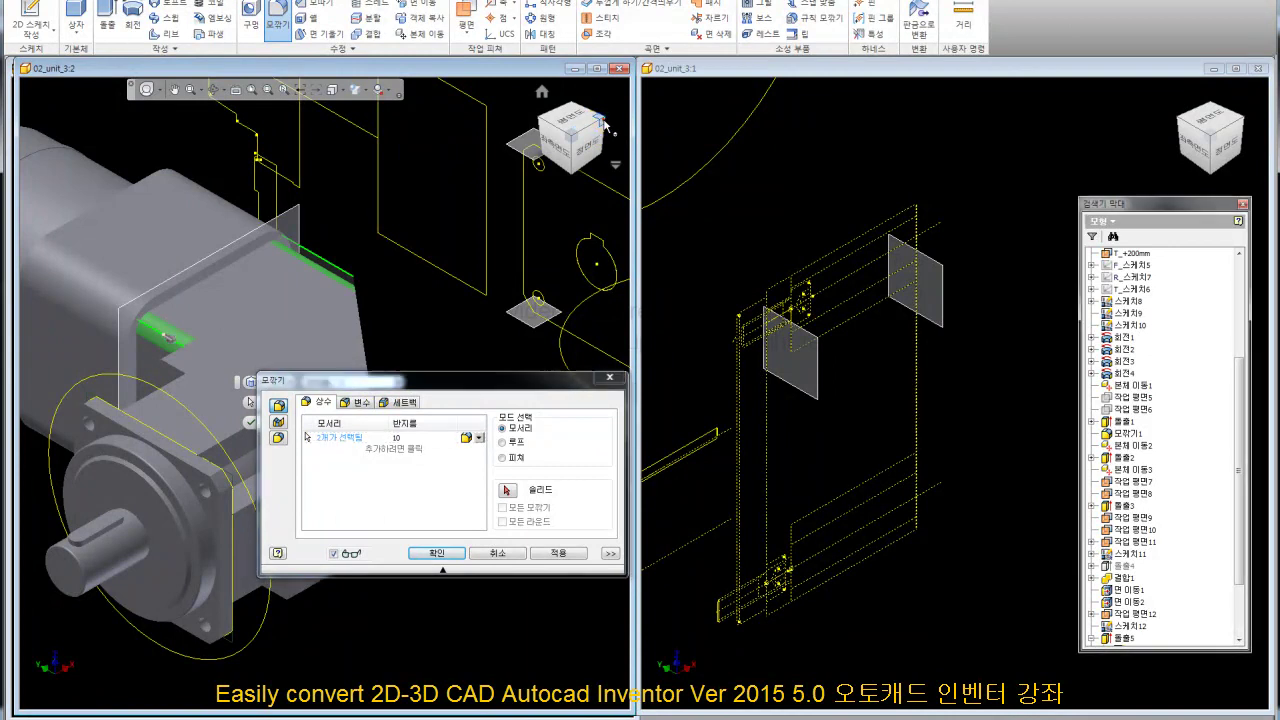
click(598, 122)
scroll(268, 205, down, 5)
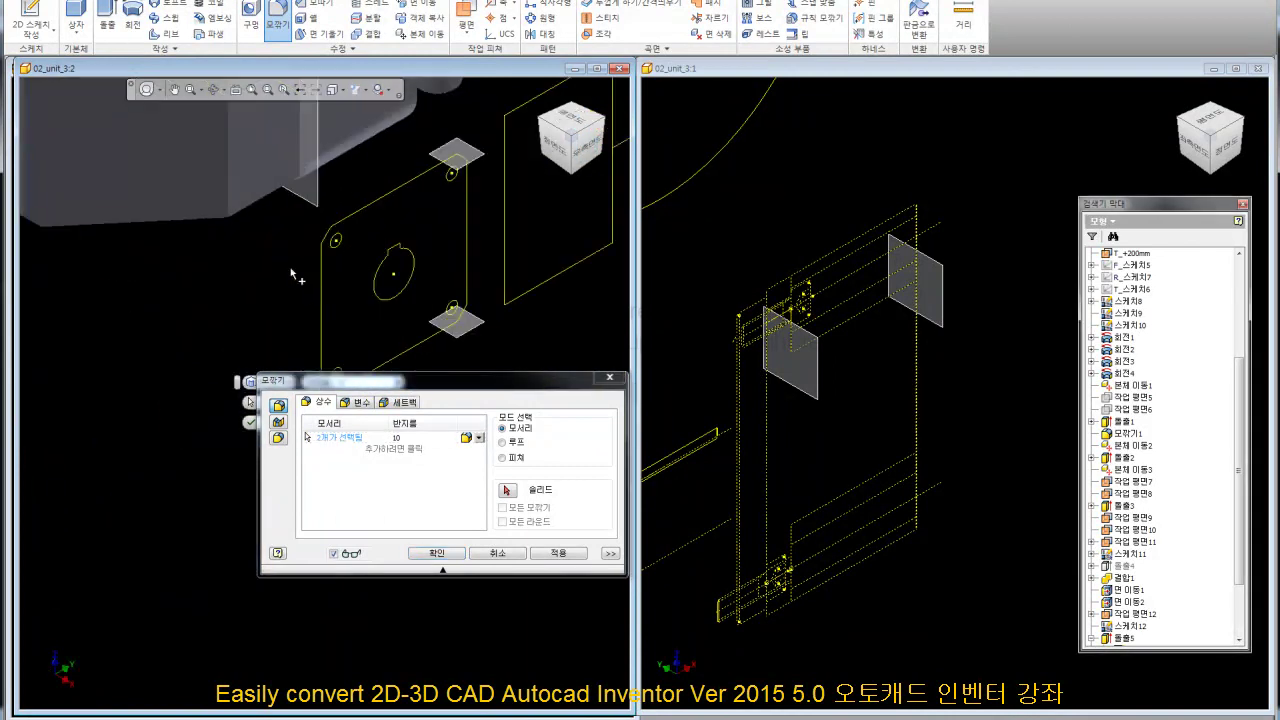
click(268, 205)
middle_drag(271, 206, 352, 322)
click(252, 171)
Add the remaining four housing edges, including a lower edge, and apply the 10 mm fillet
click(197, 341)
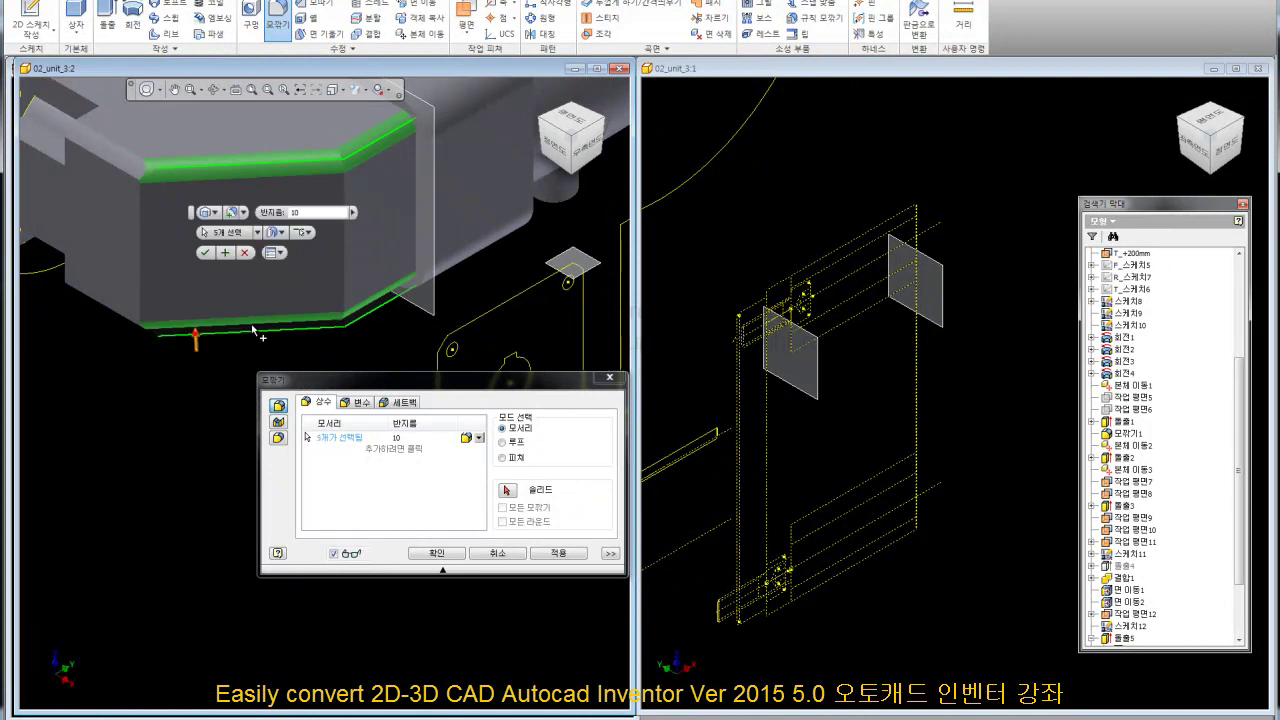
click(344, 196)
click(140, 234)
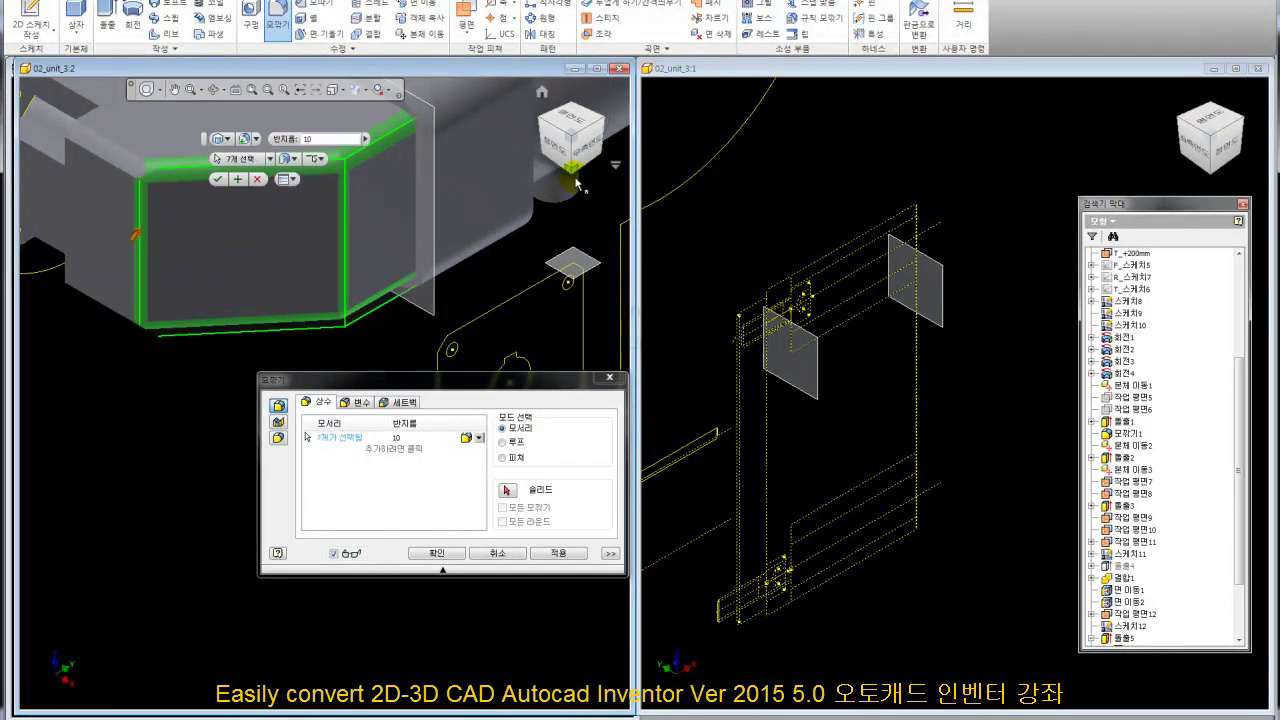
click(575, 178)
mouse_move(236, 360)
shift+middle_down()
mouse_move(411, 327)
mouse_move(406, 243)
mouse_move(383, 240)
shift+middle_up()
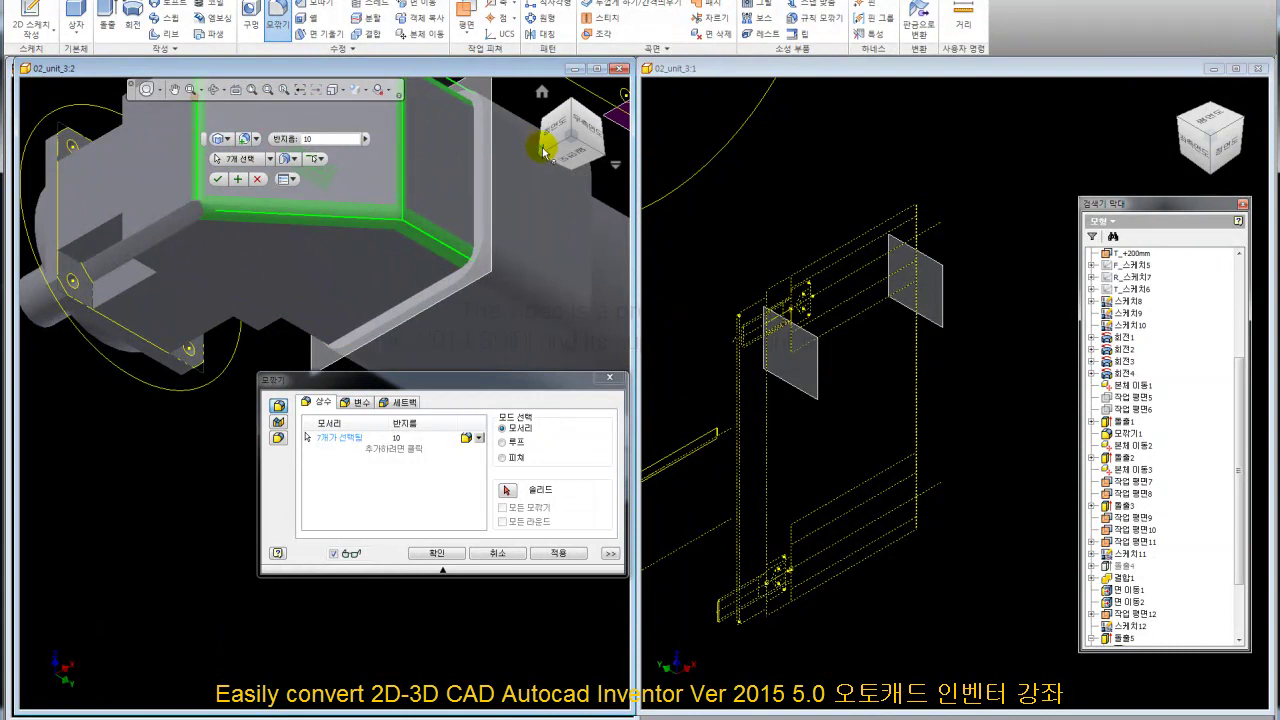
click(474, 278)
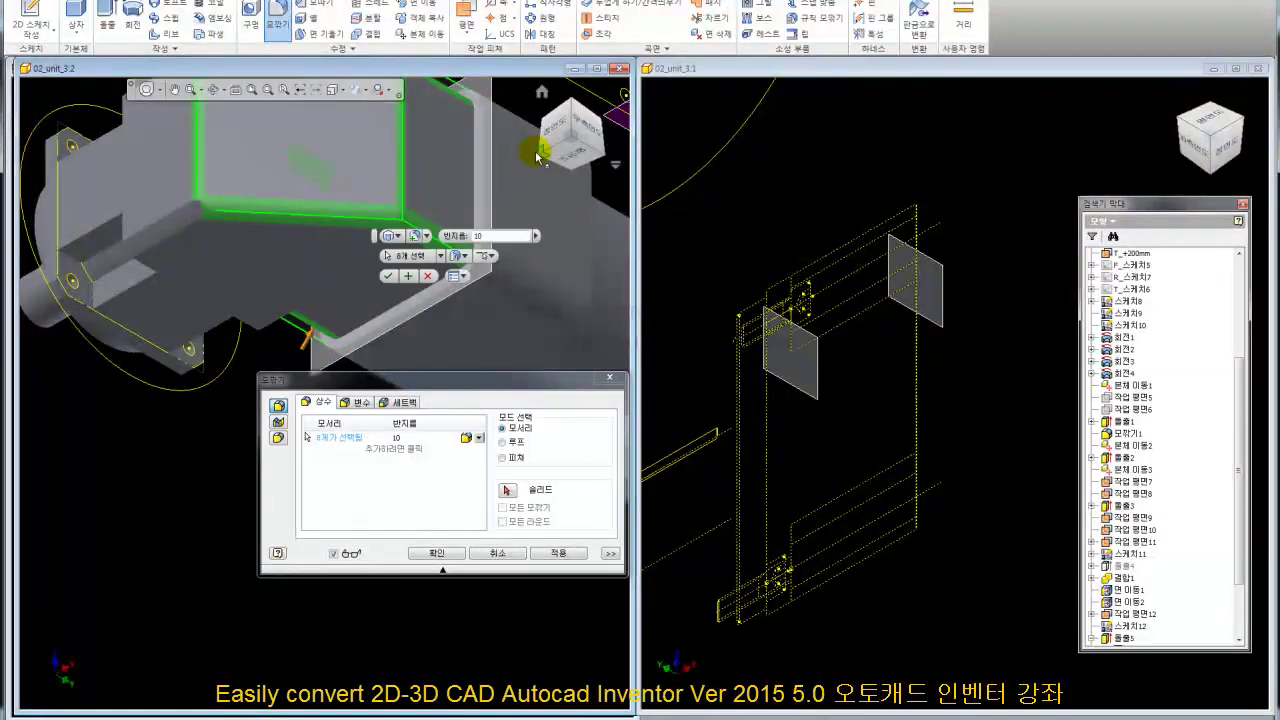
click(538, 155)
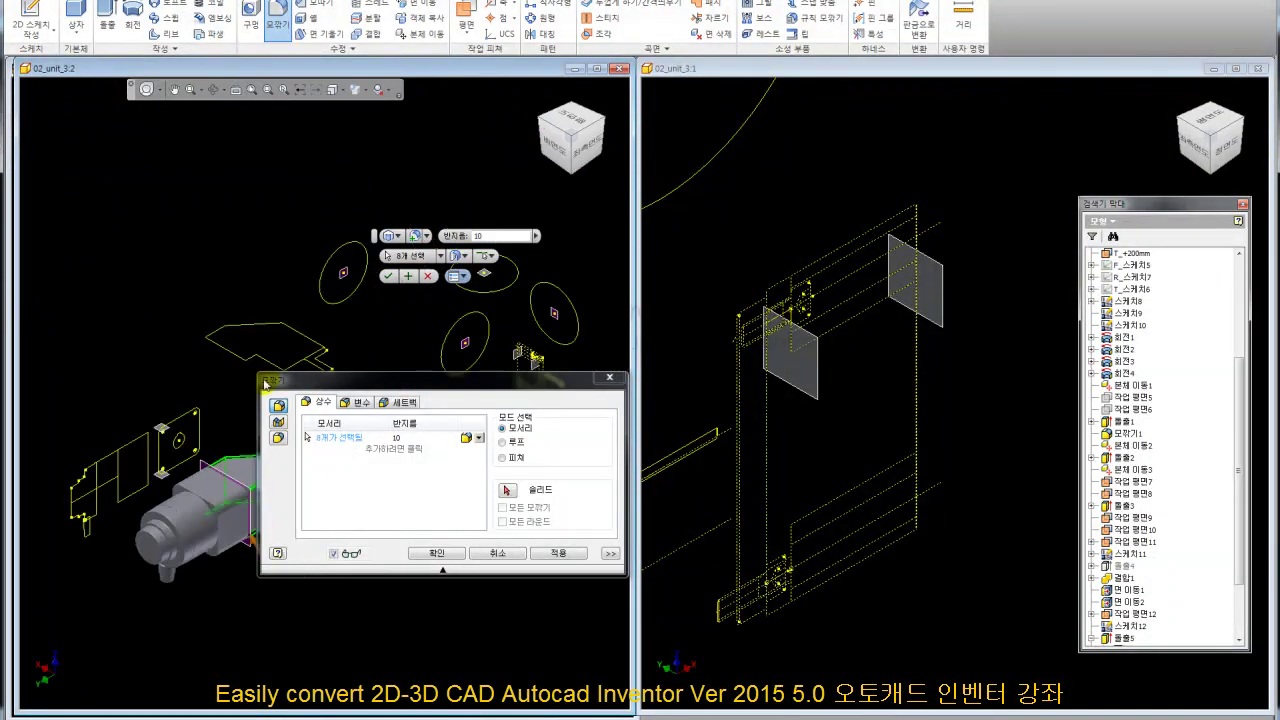
scroll(205, 353, down, 2)
scroll(205, 353, down, 3)
scroll(205, 353, down, 2)
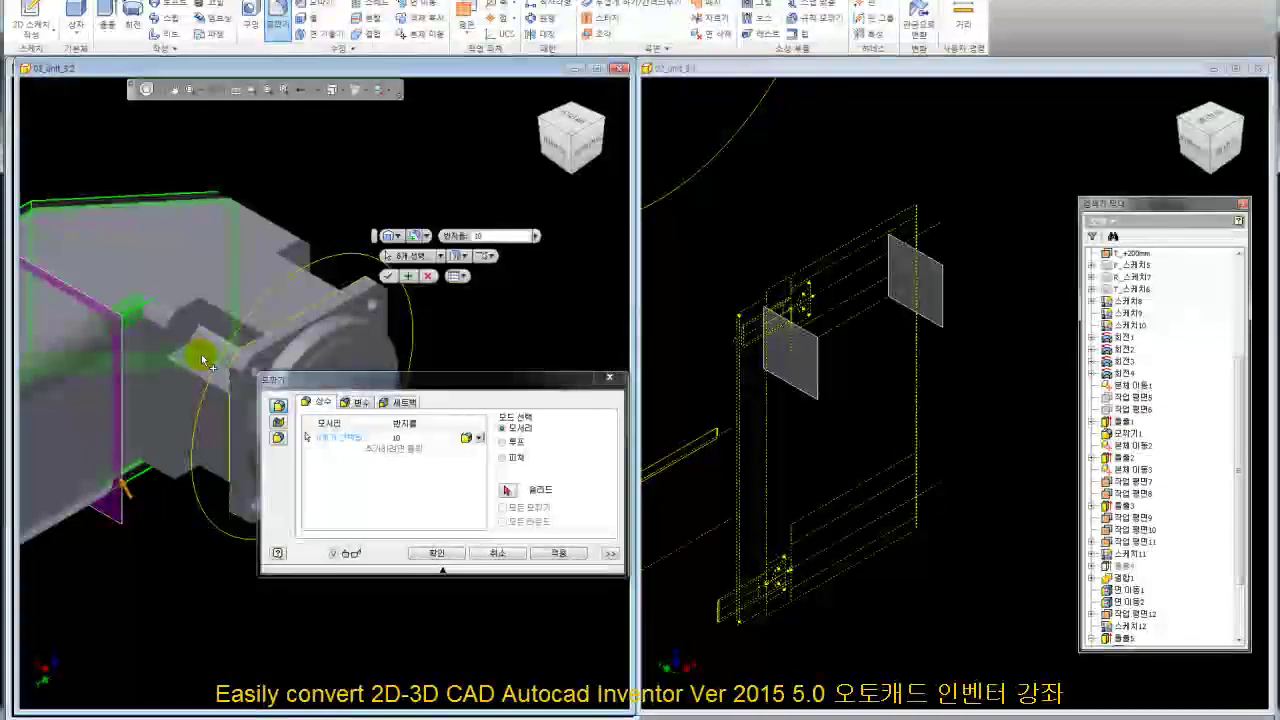
middle_drag(170, 505, 203, 413)
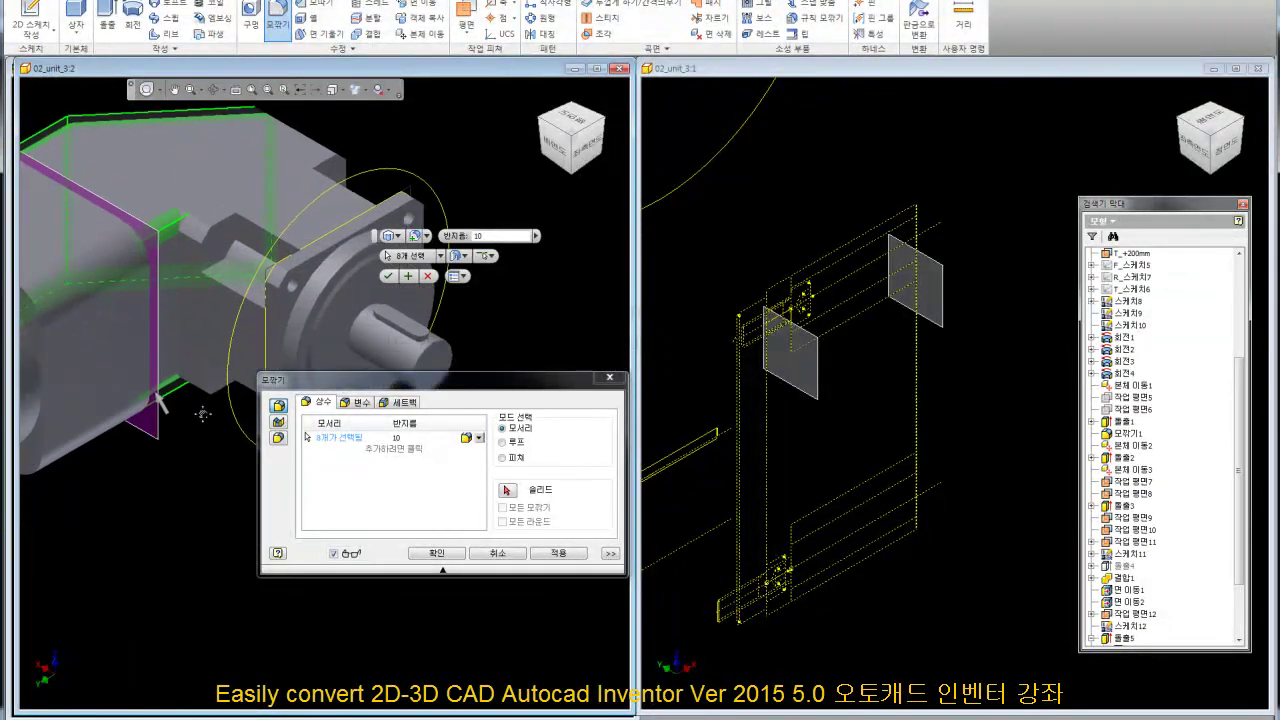
click(447, 556)
click(542, 92)
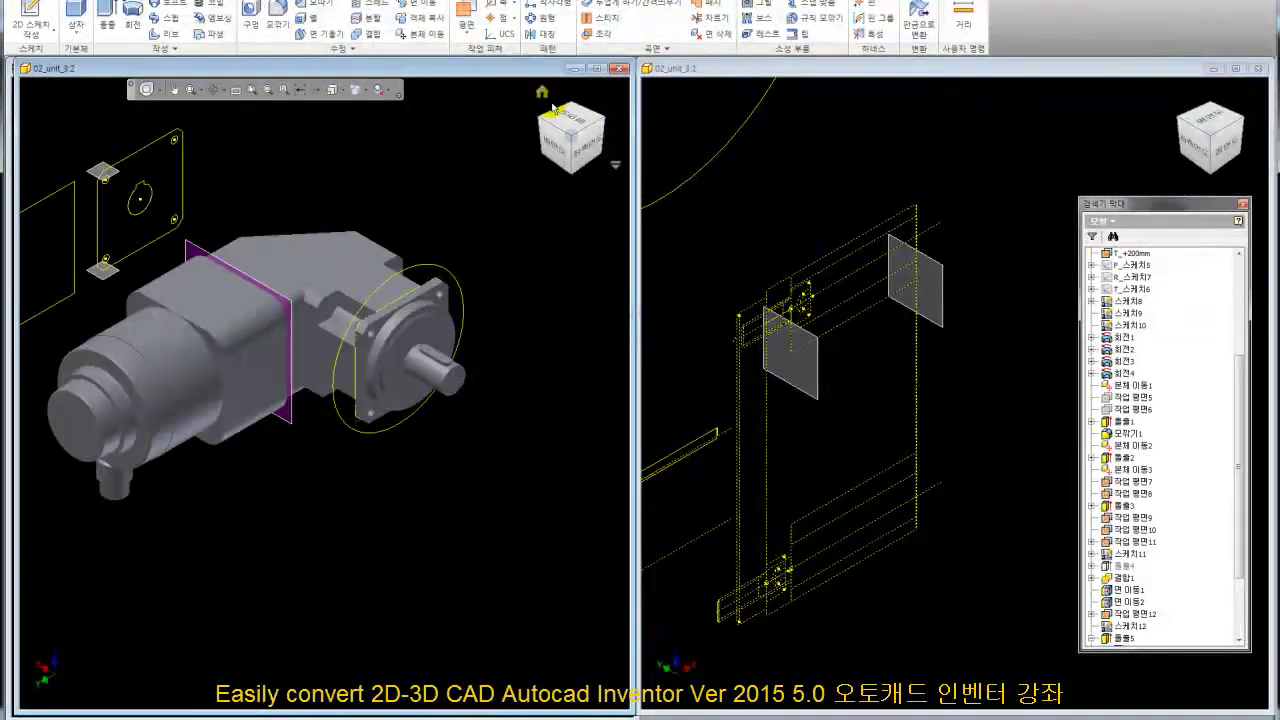
click(542, 94)
scroll(487, 418, up, 1)
scroll(445, 455, up, 1)
scroll(412, 444, up, 1)
scroll(407, 413, up, 1)
scroll(407, 413, down, 2)
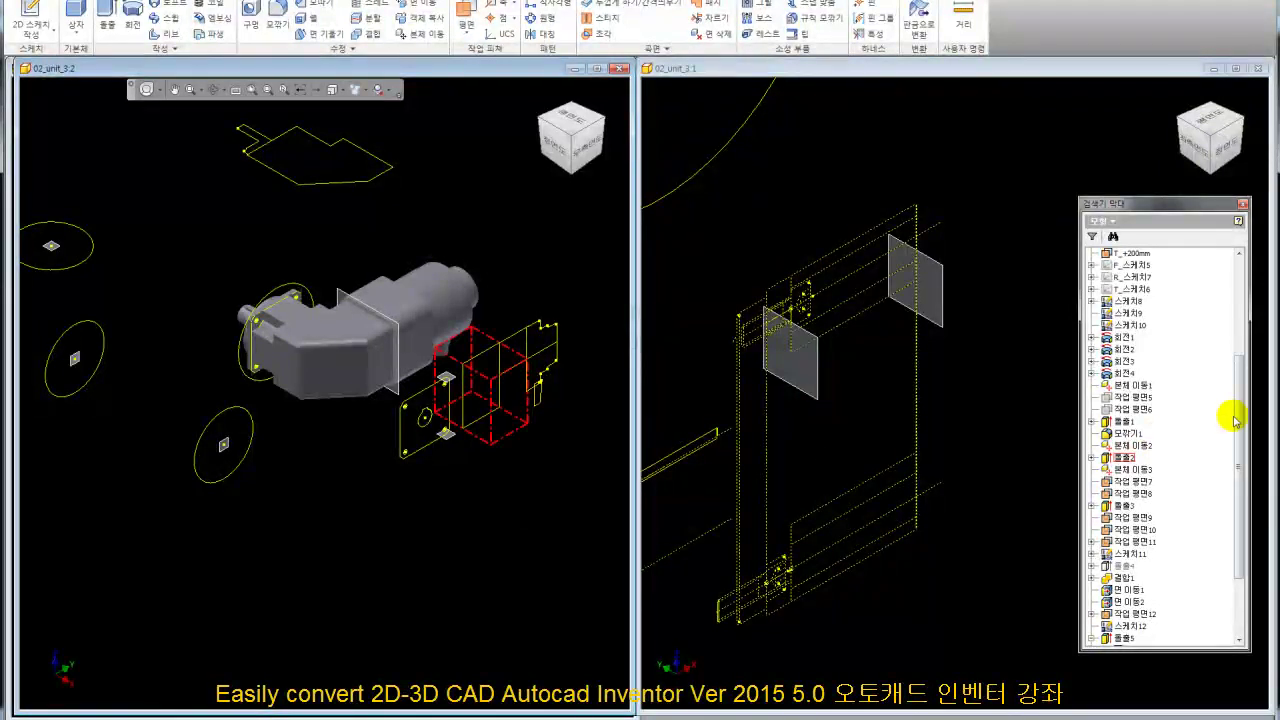
mouse_move(1236, 424)
mouse_down()
mouse_move(1220, 413)
mouse_move(1229, 543)
mouse_up()
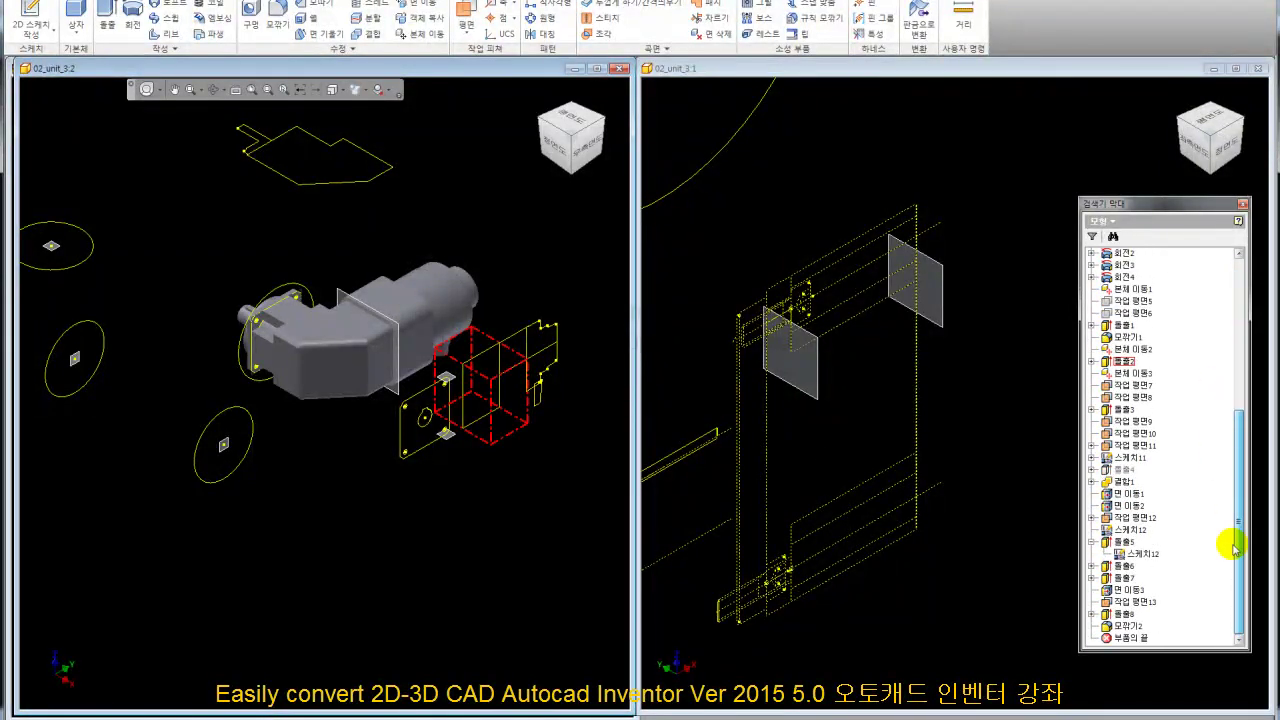
Hide sketches 스케치11, 스케치12 and 스케치8 through 스케치10
right_click(1120, 457)
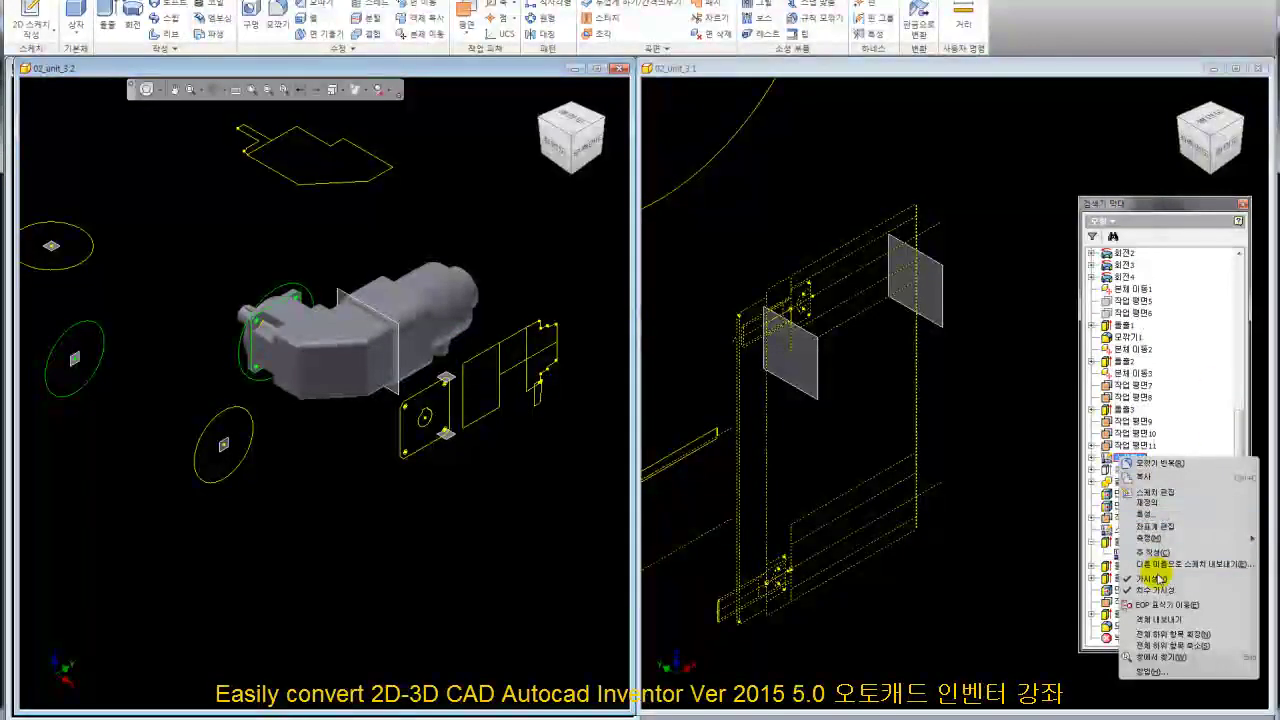
click(1152, 578)
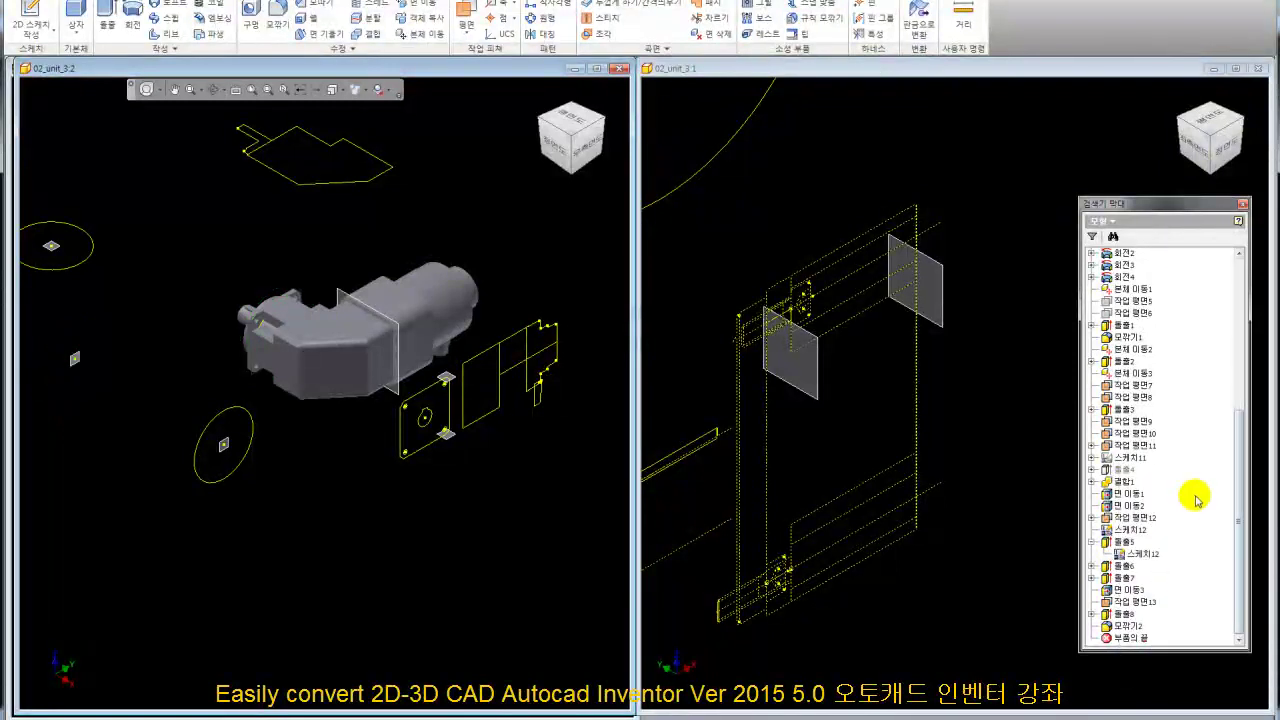
right_click(1149, 533)
click(1168, 644)
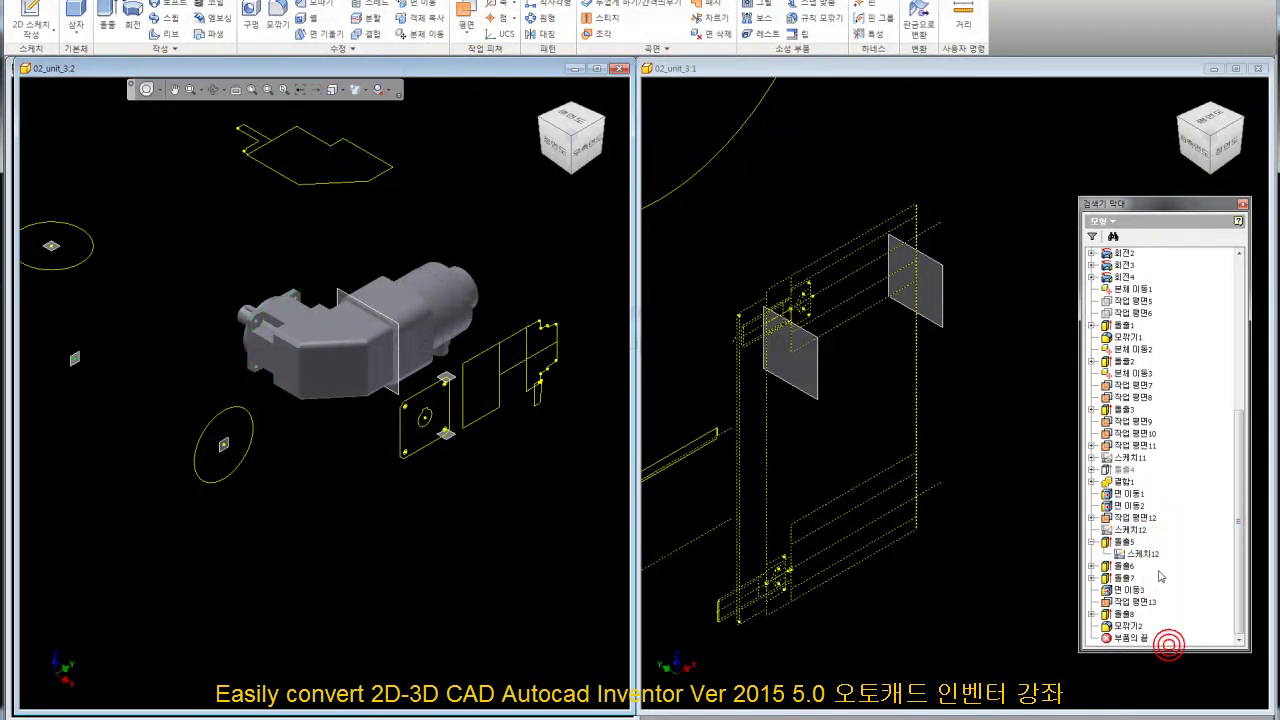
drag(1238, 560, 1236, 405)
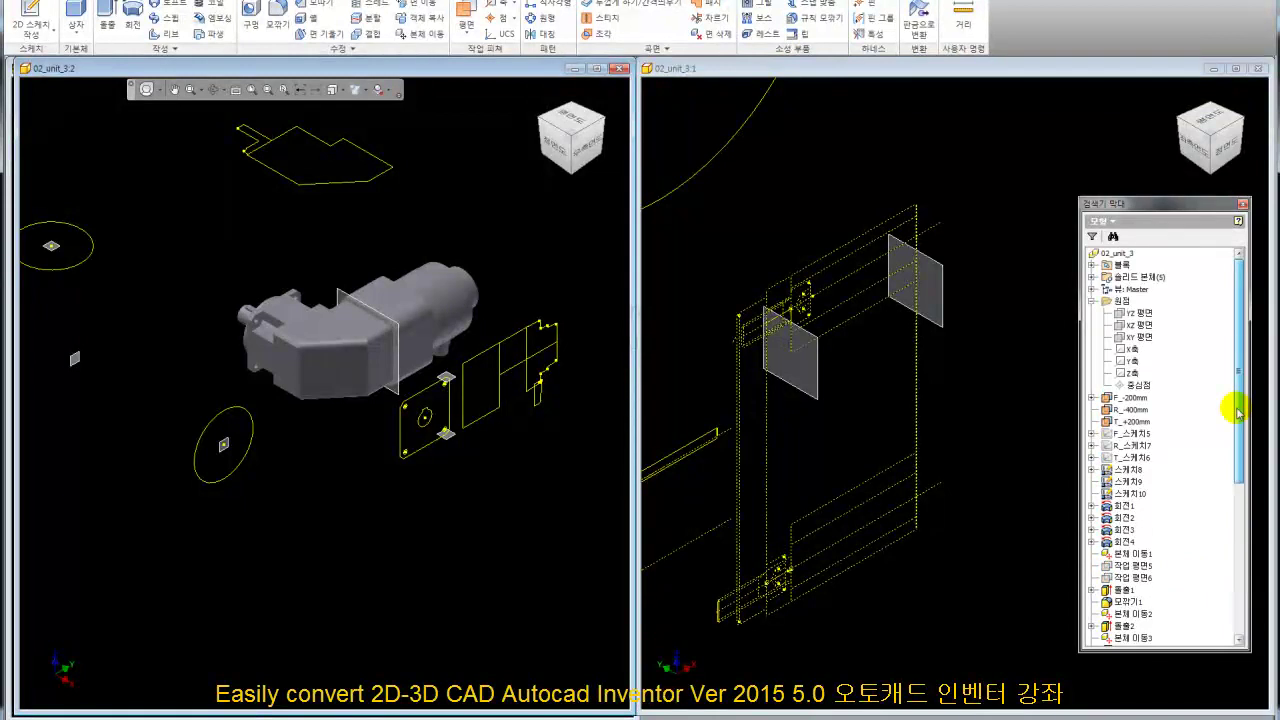
click(1133, 478)
shift+click(1132, 493)
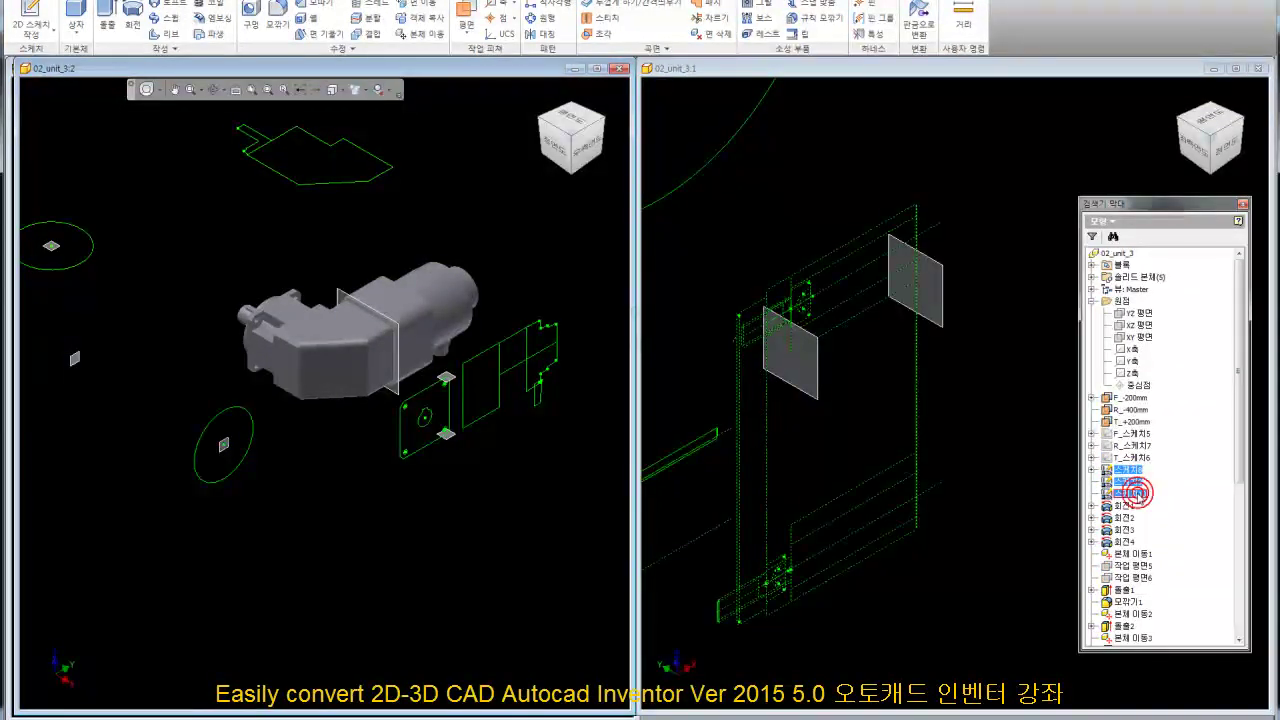
right_click(1138, 492)
click(1168, 553)
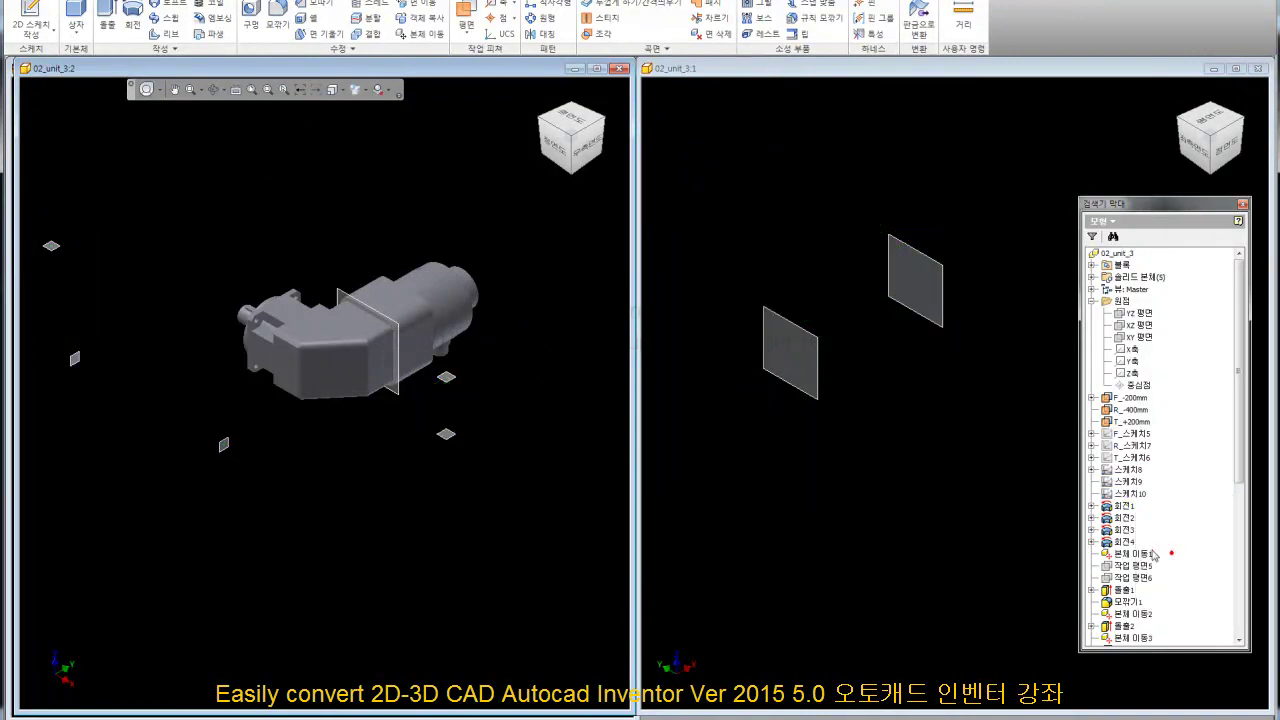
Hide work planes 작업 평면7 through 10, 작업 평면12 and 작업 평면13
click(1237, 430)
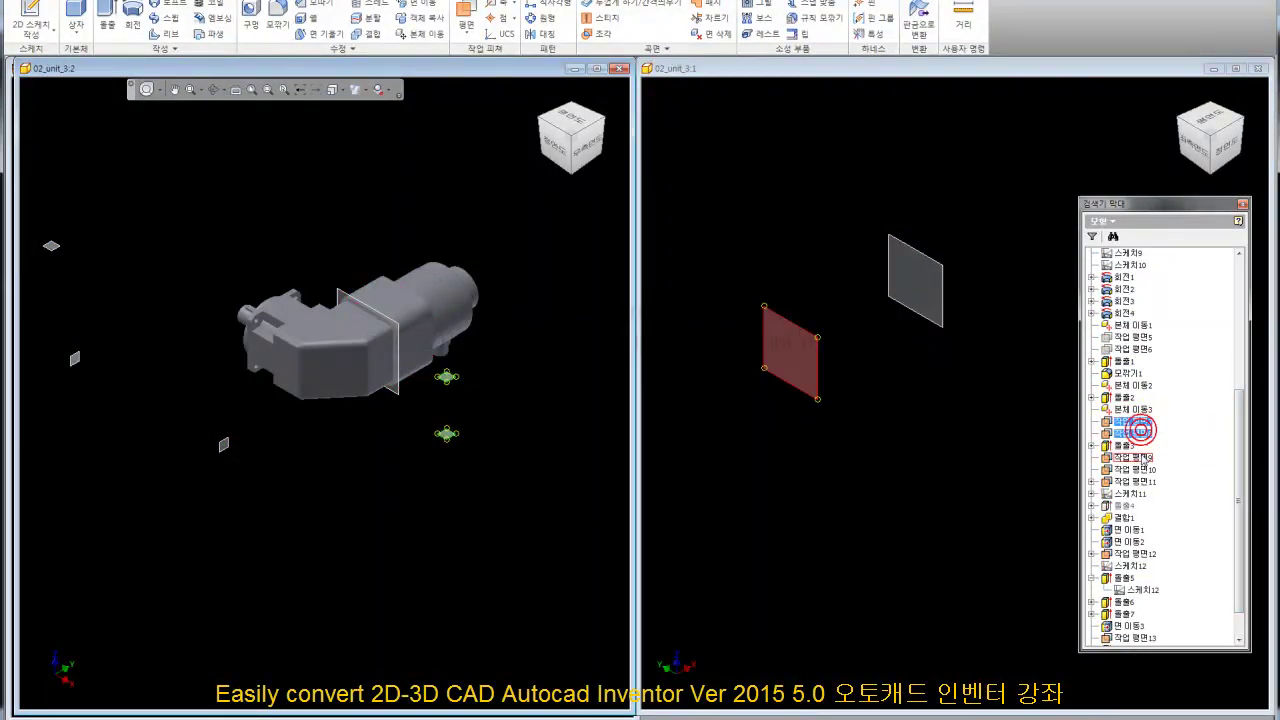
ctrl+click(1141, 457)
ctrl+click(1141, 469)
right_click(1141, 478)
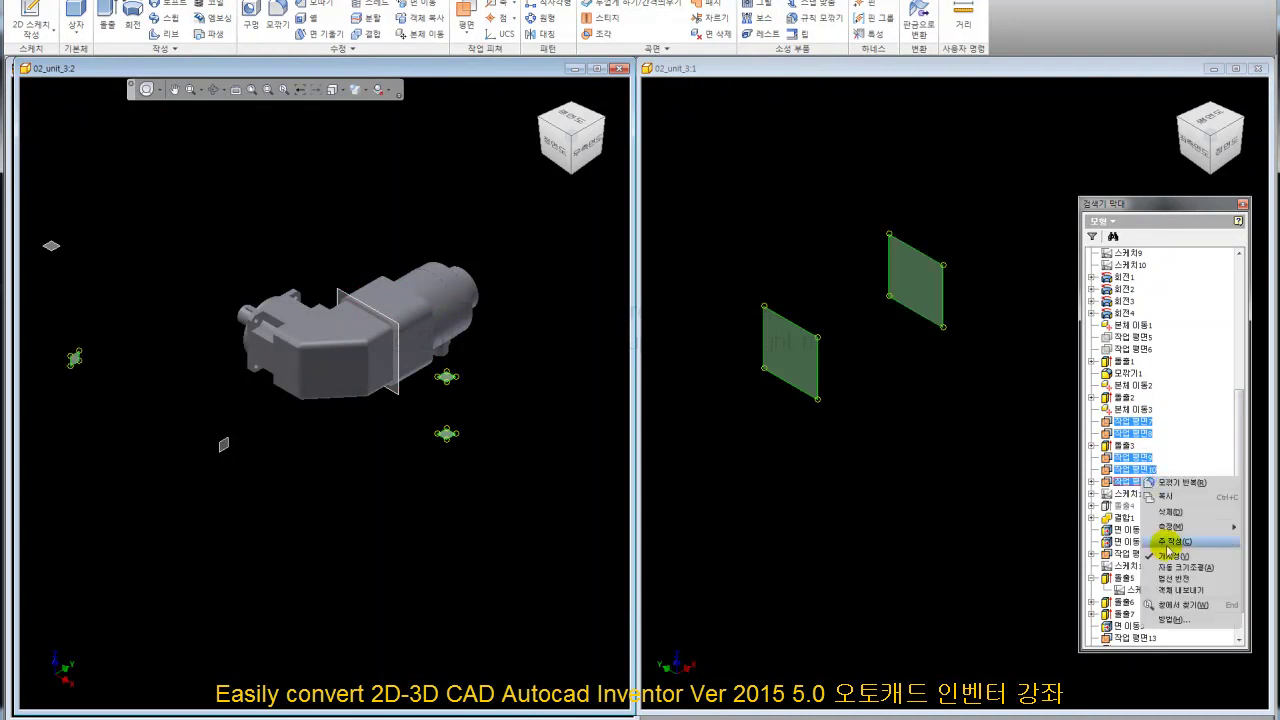
click(1175, 555)
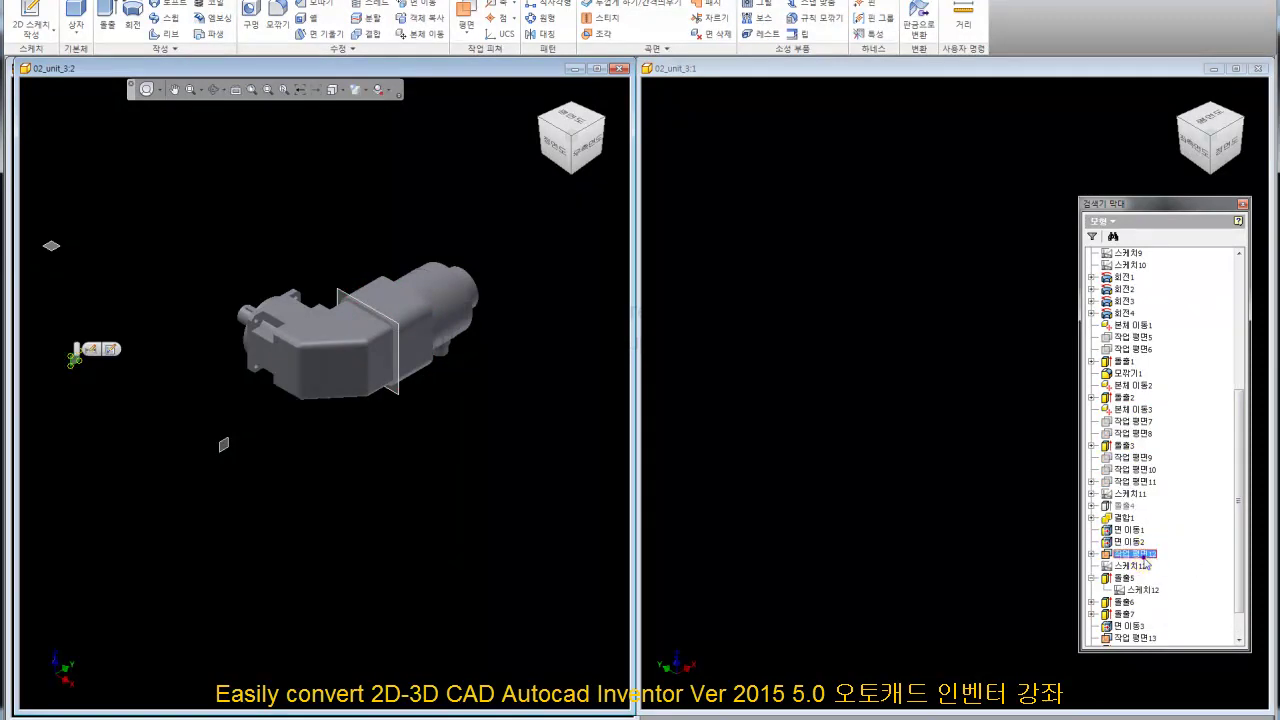
right_click(1146, 562)
click(1169, 597)
click(1138, 637)
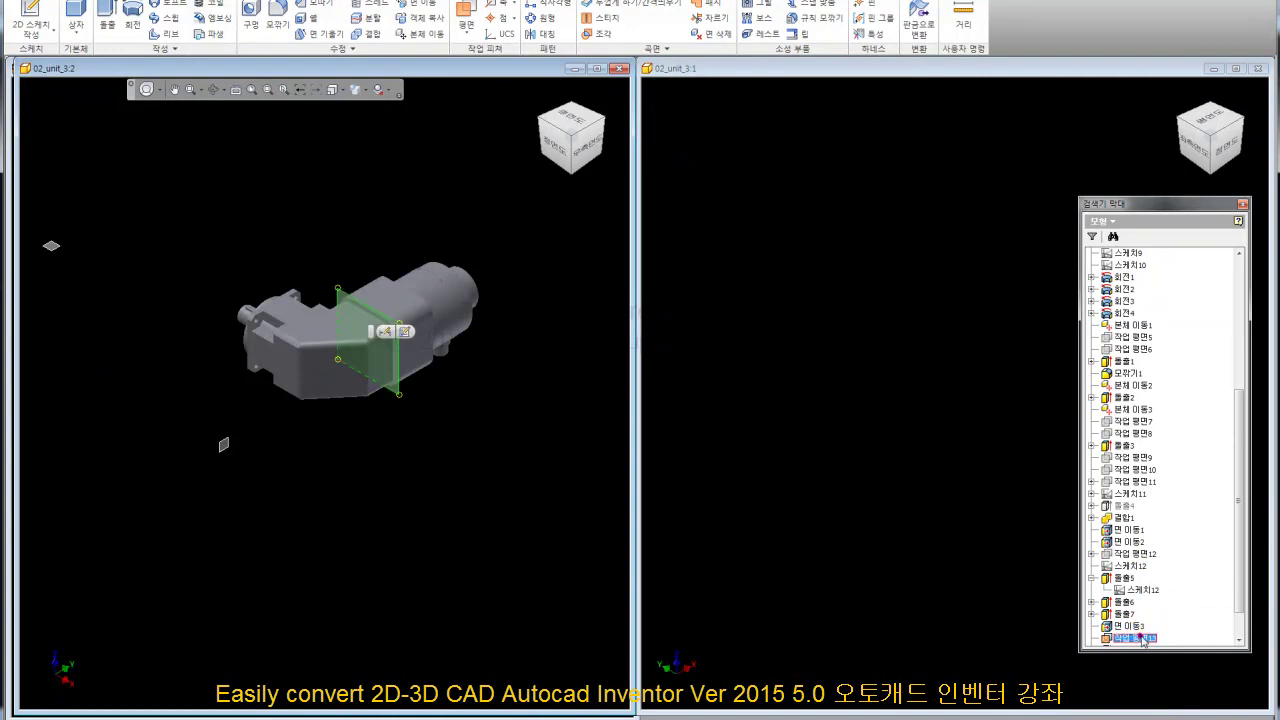
right_click(1138, 637)
click(1177, 629)
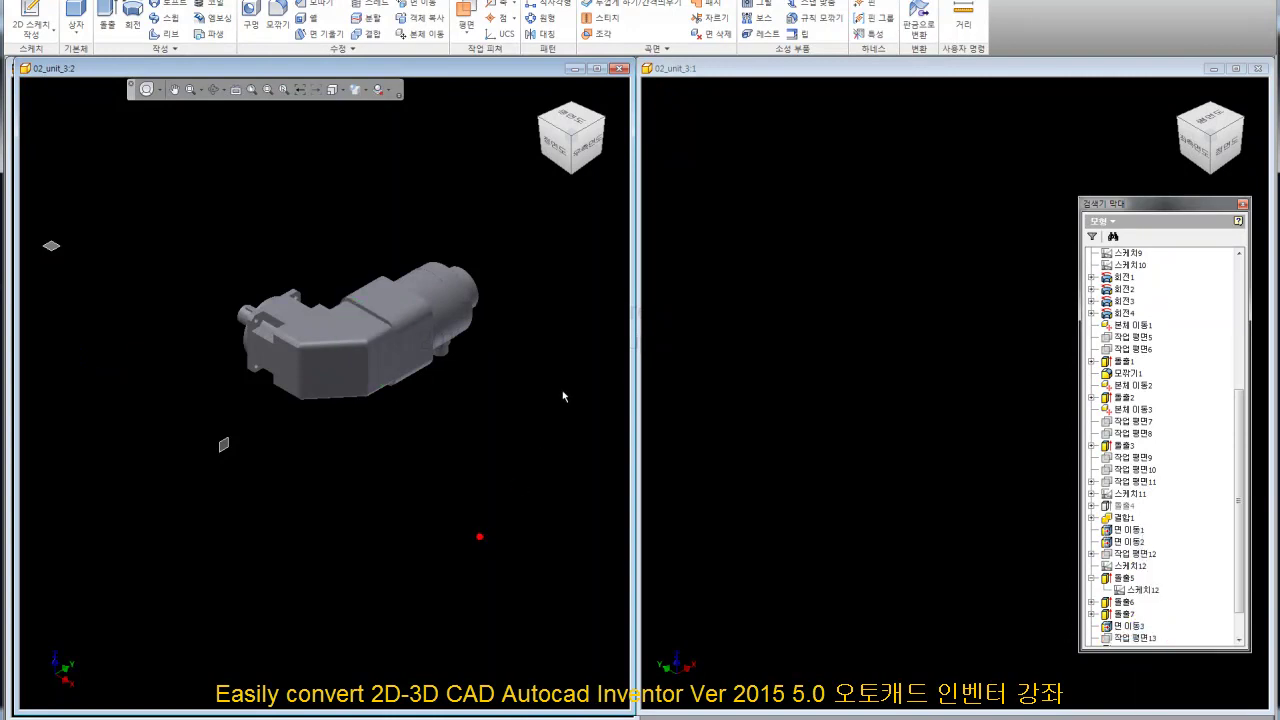
scroll(560, 385, up, 1)
scroll(557, 374, up, 2)
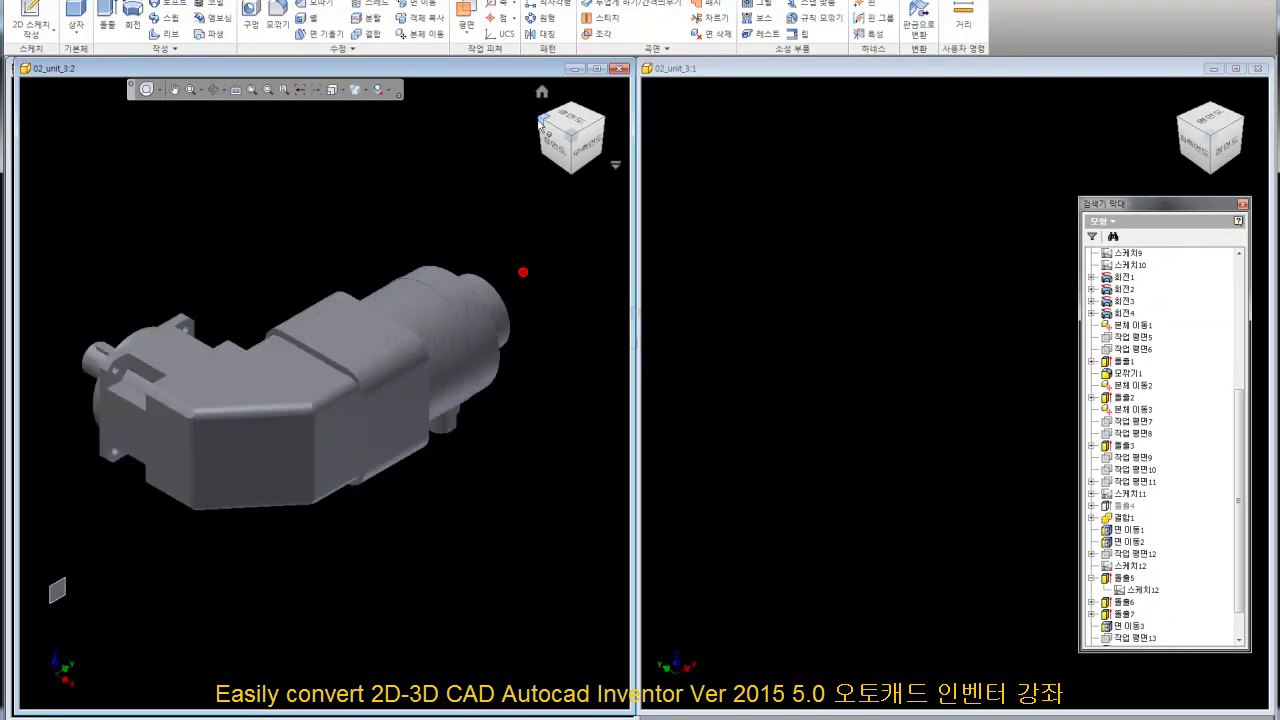
Expand Solid Bodies and highlight 솔리드1 and 솔리드4 to identify their motor sections
click(542, 92)
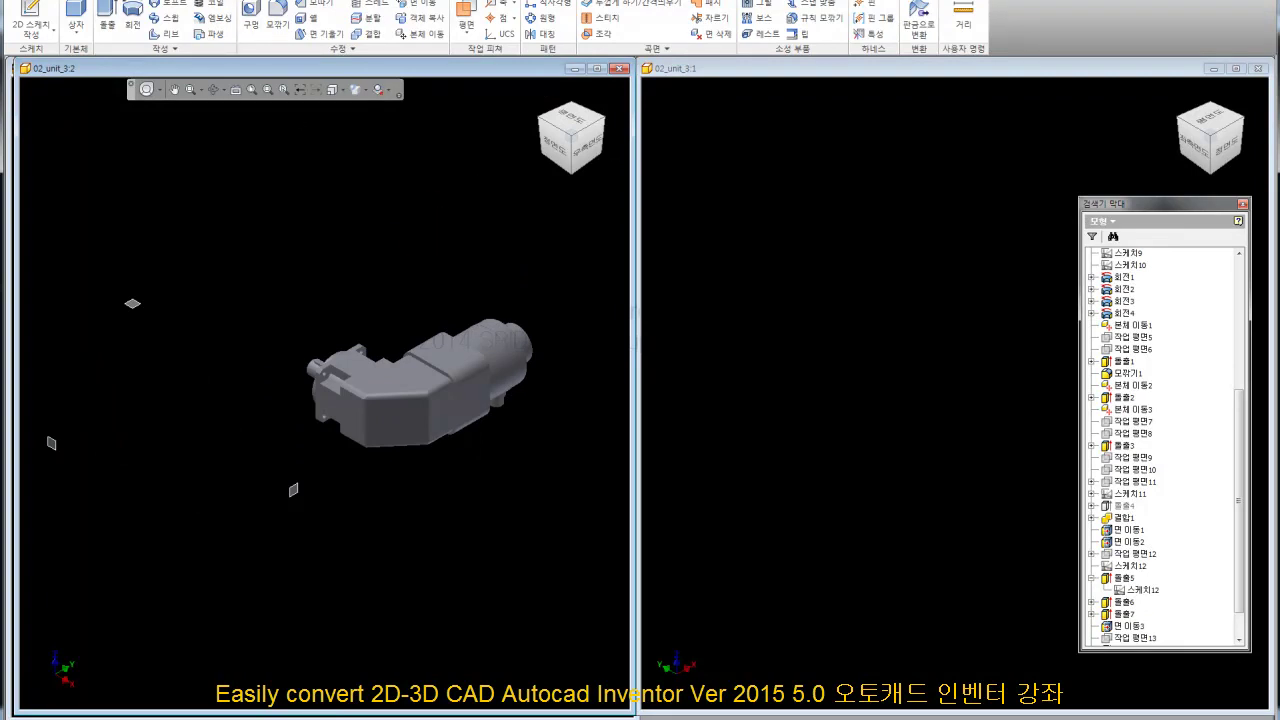
click(409, 216)
scroll(1150, 400, up, 7)
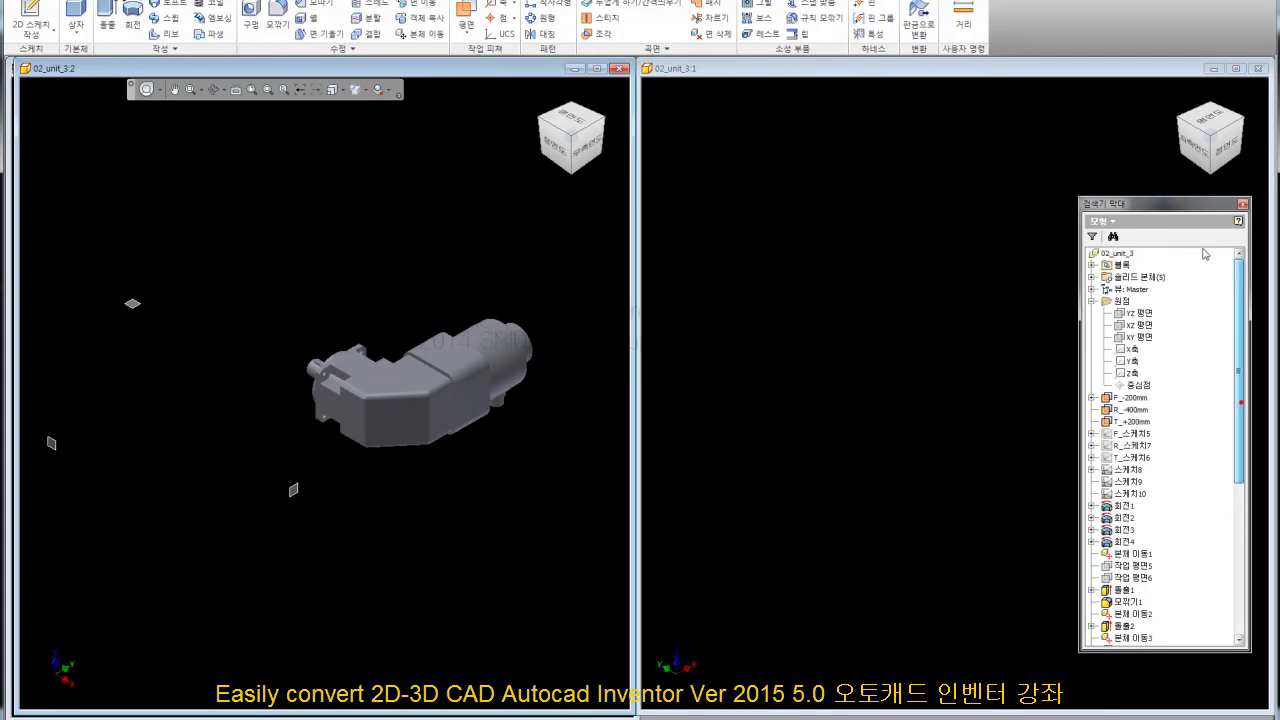
click(1092, 300)
click(1092, 278)
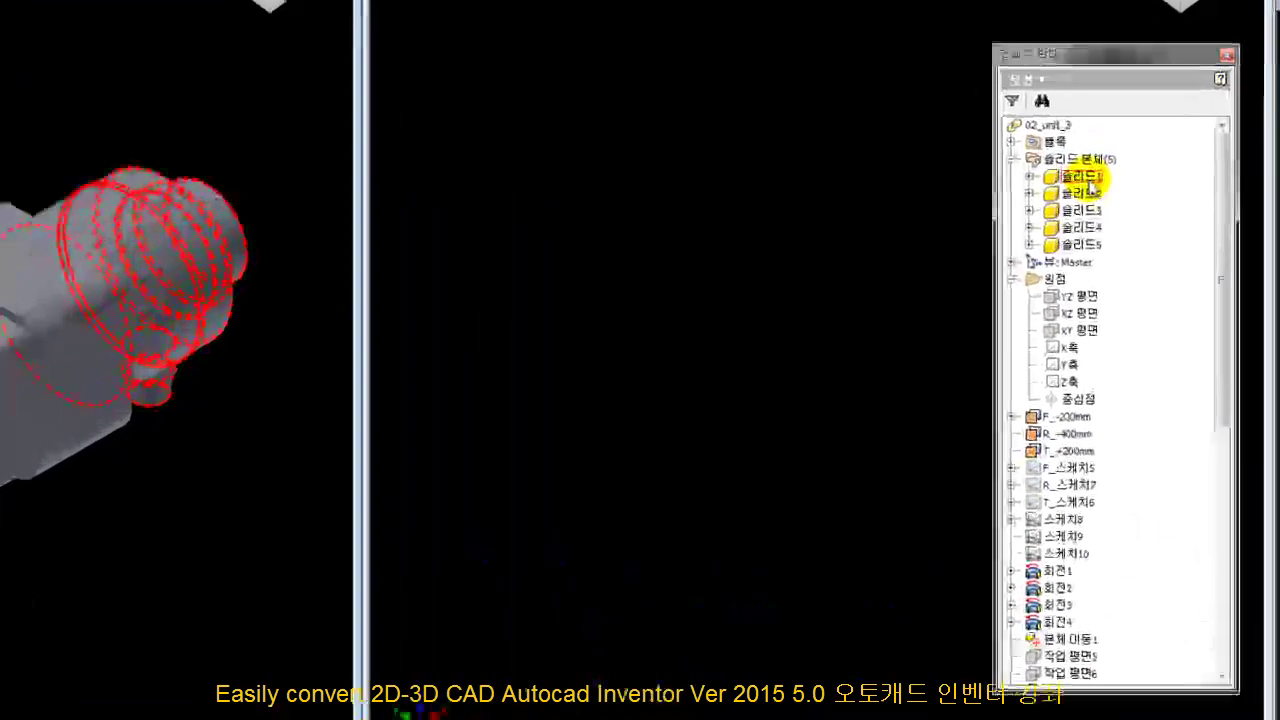
click(1085, 177)
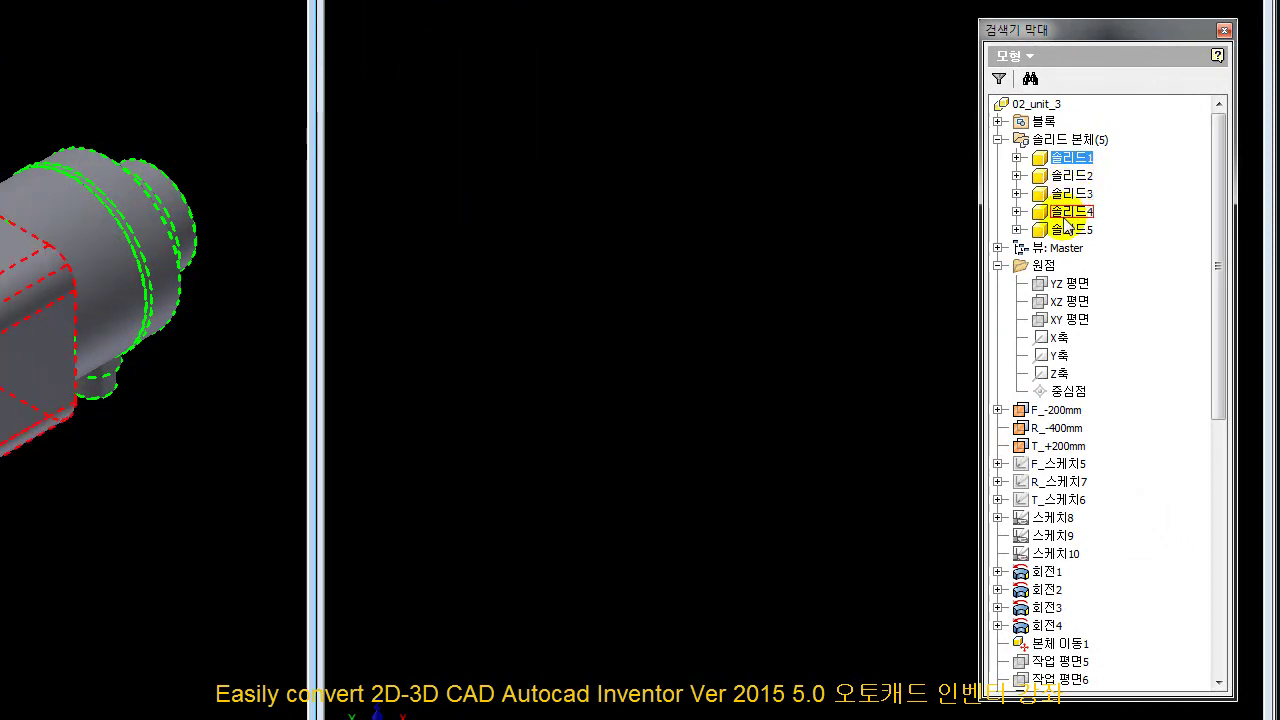
click(1067, 214)
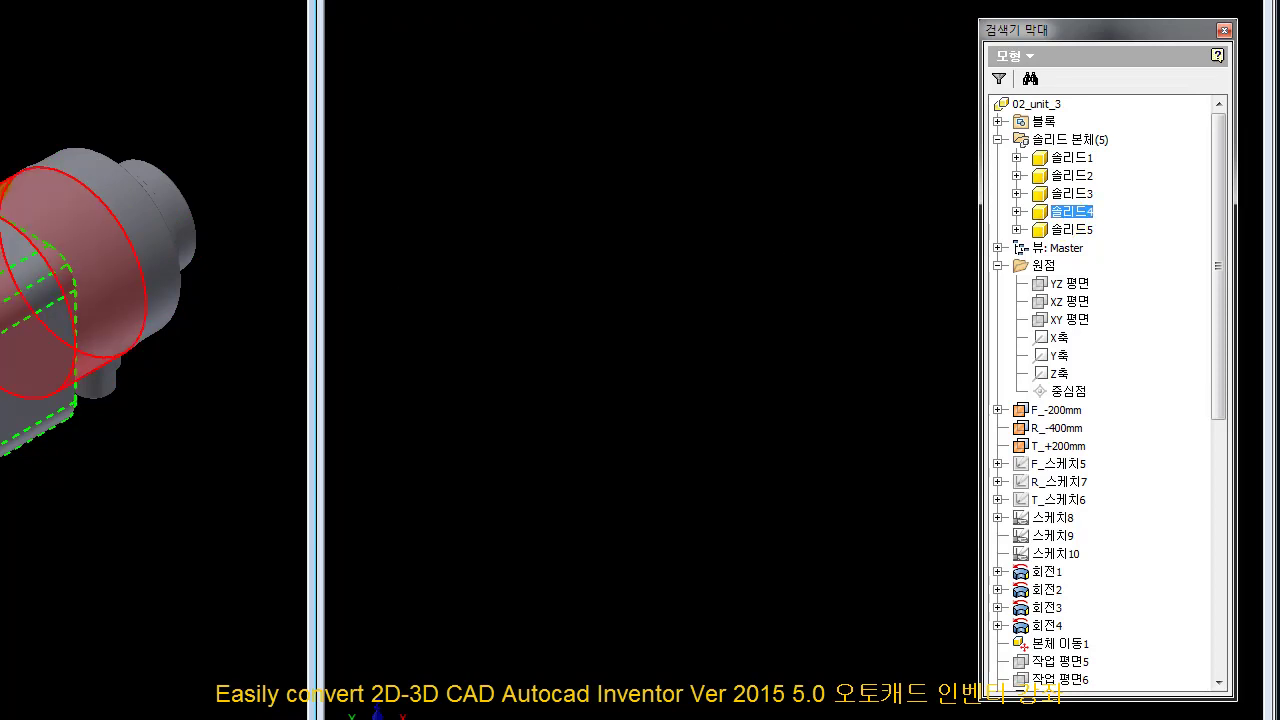
click(14, 210)
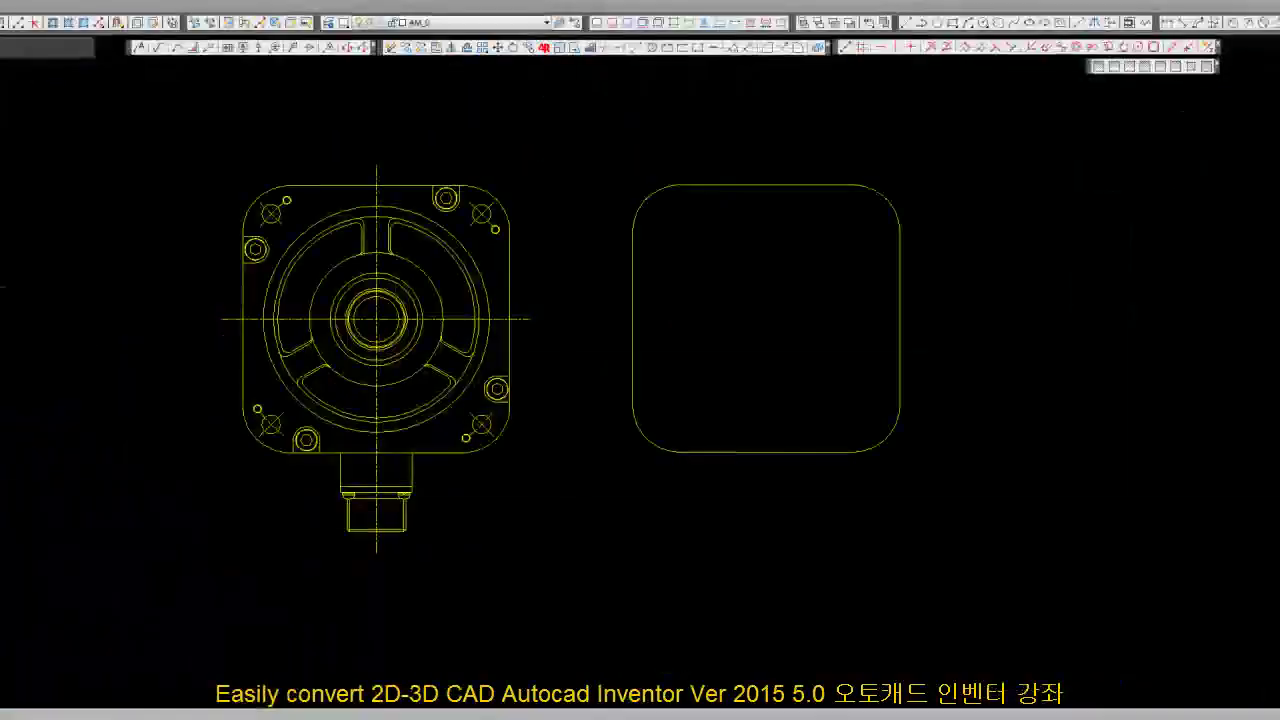
Measure the motor body step in the AutoCAD side view with DIMLINEAR, reading 66.6, without placing it
scroll(609, 294, down, 5)
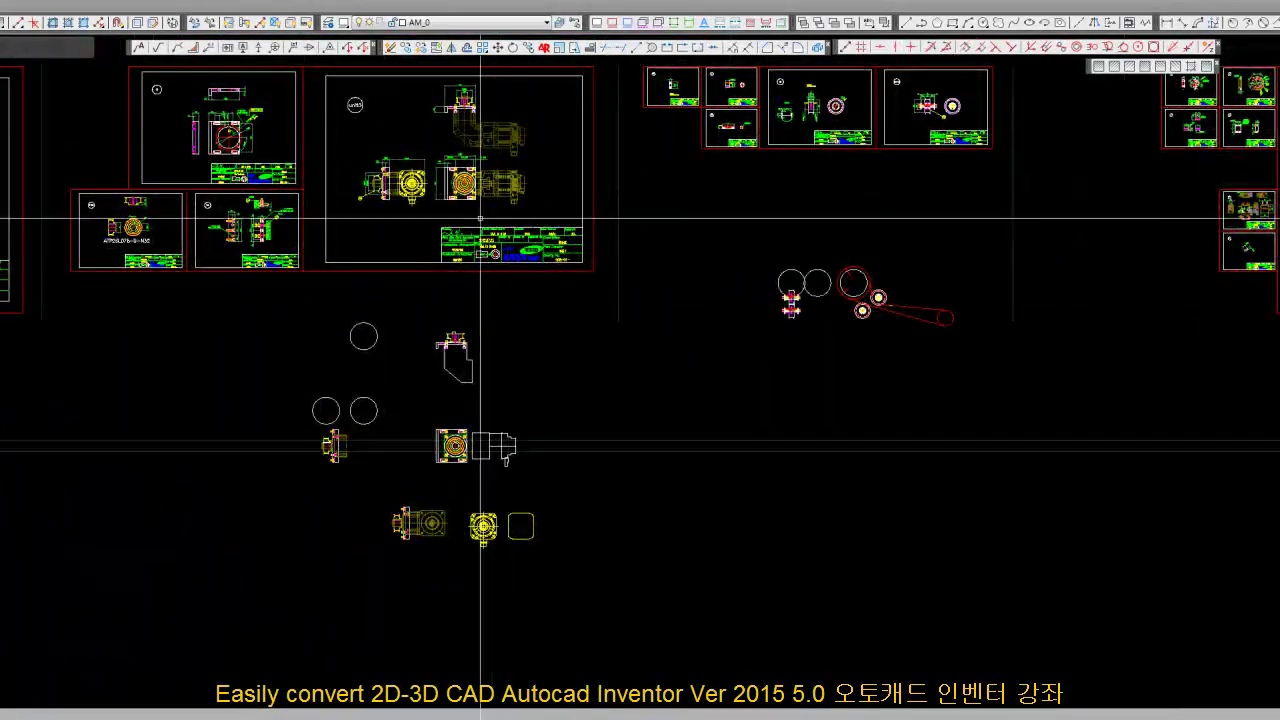
scroll(472, 155, up, 4)
scroll(472, 155, up, 3)
scroll(523, 211, up, 3)
scroll(560, 134, up, 2)
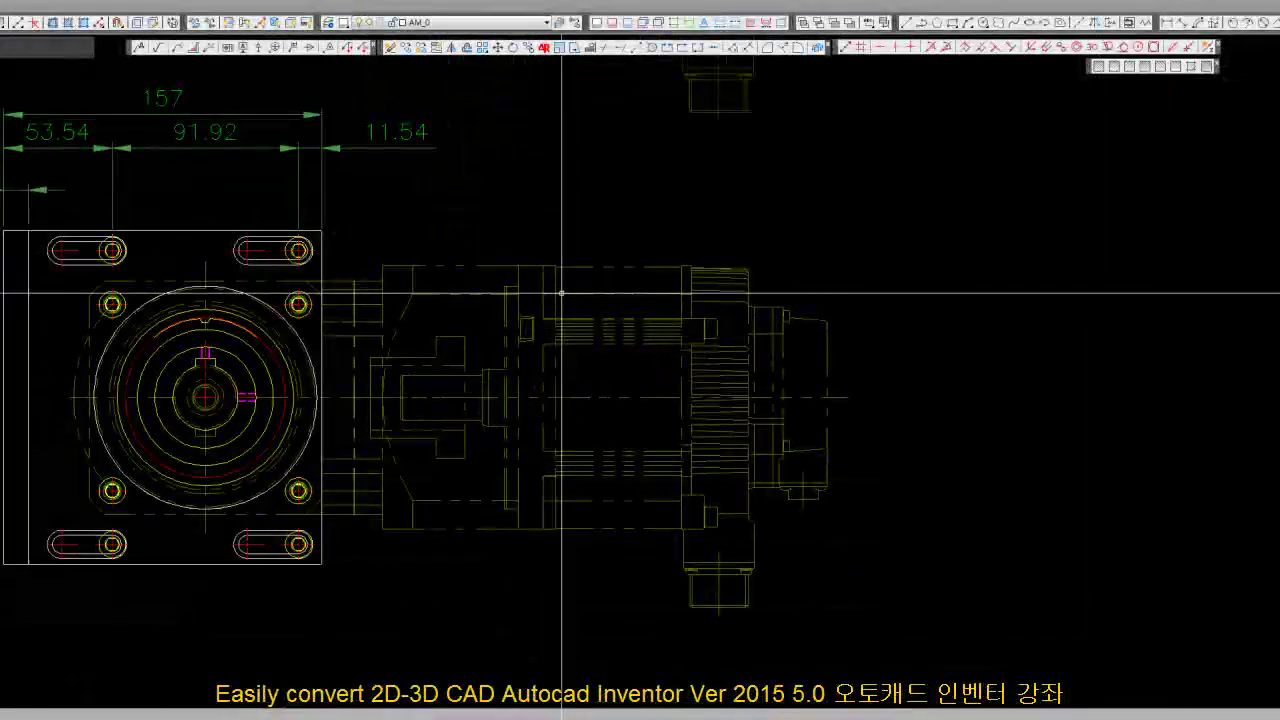
scroll(560, 134, down, 2)
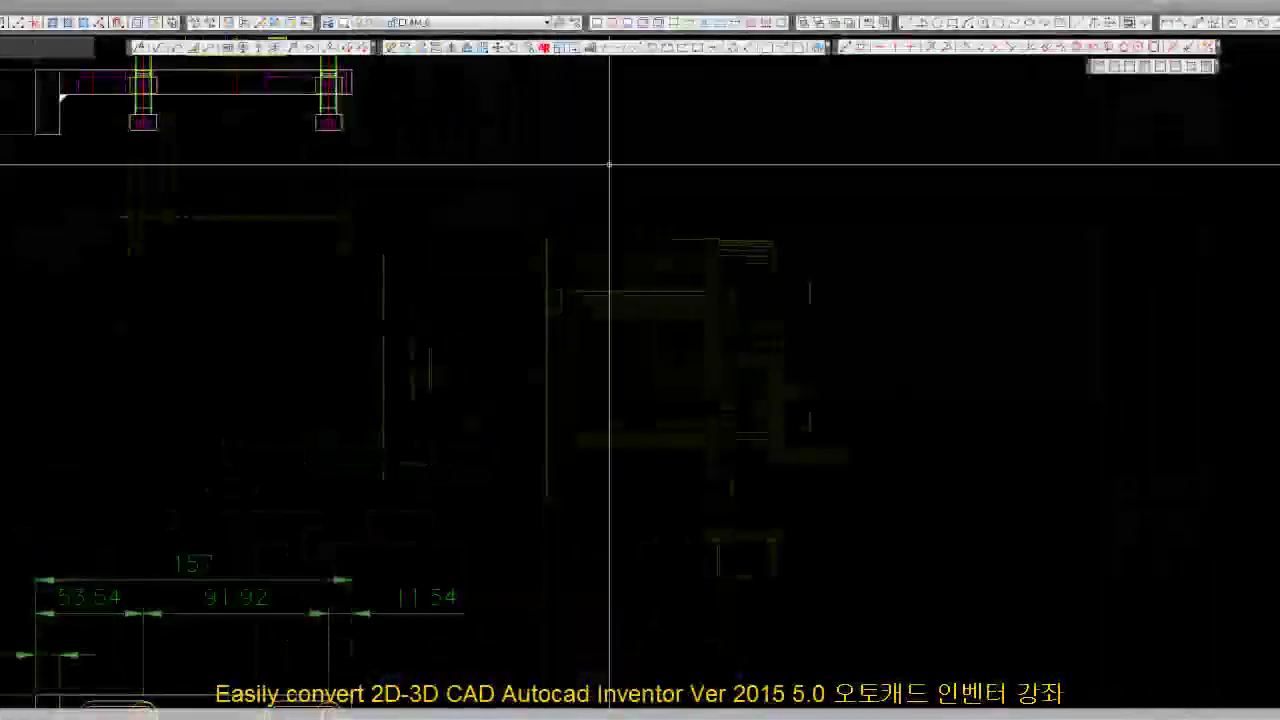
click(1168, 22)
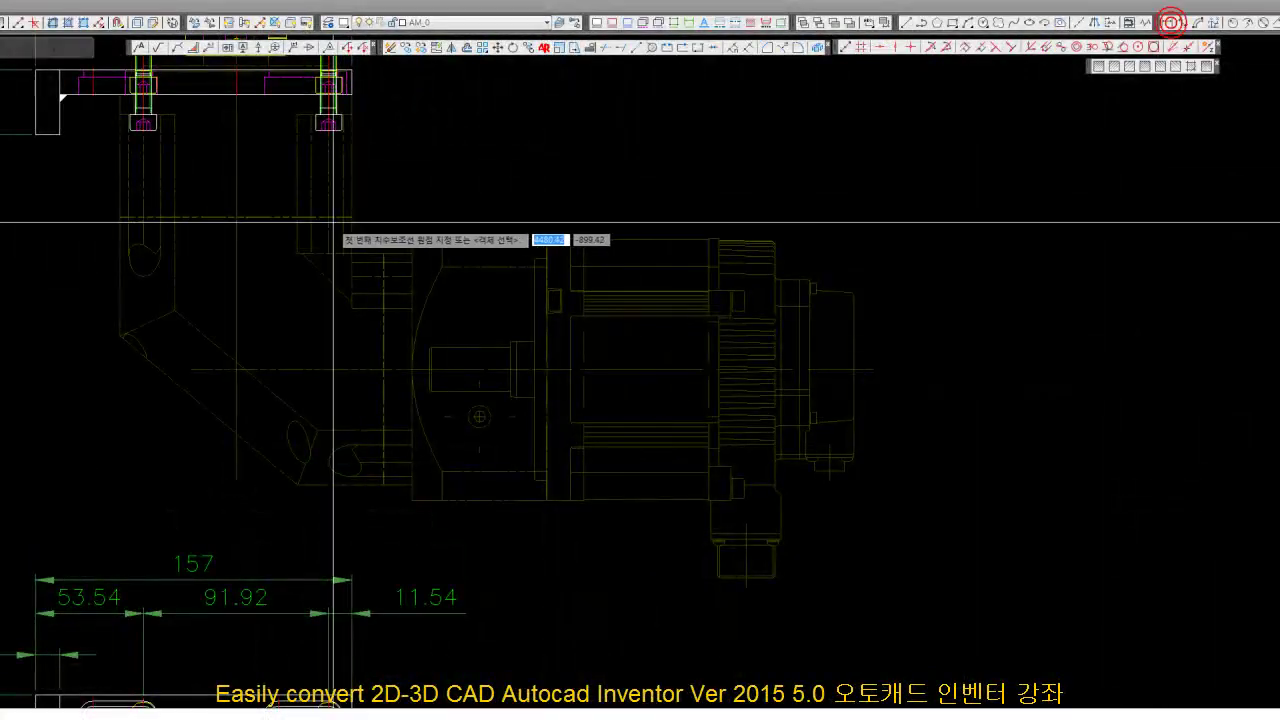
click(411, 238)
scroll(563, 217, up, 3)
scroll(527, 249, up, 1)
scroll(520, 253, up, 2)
scroll(485, 288, up, 1)
click(457, 313)
scroll(620, 286, down, 1)
scroll(586, 286, down, 2)
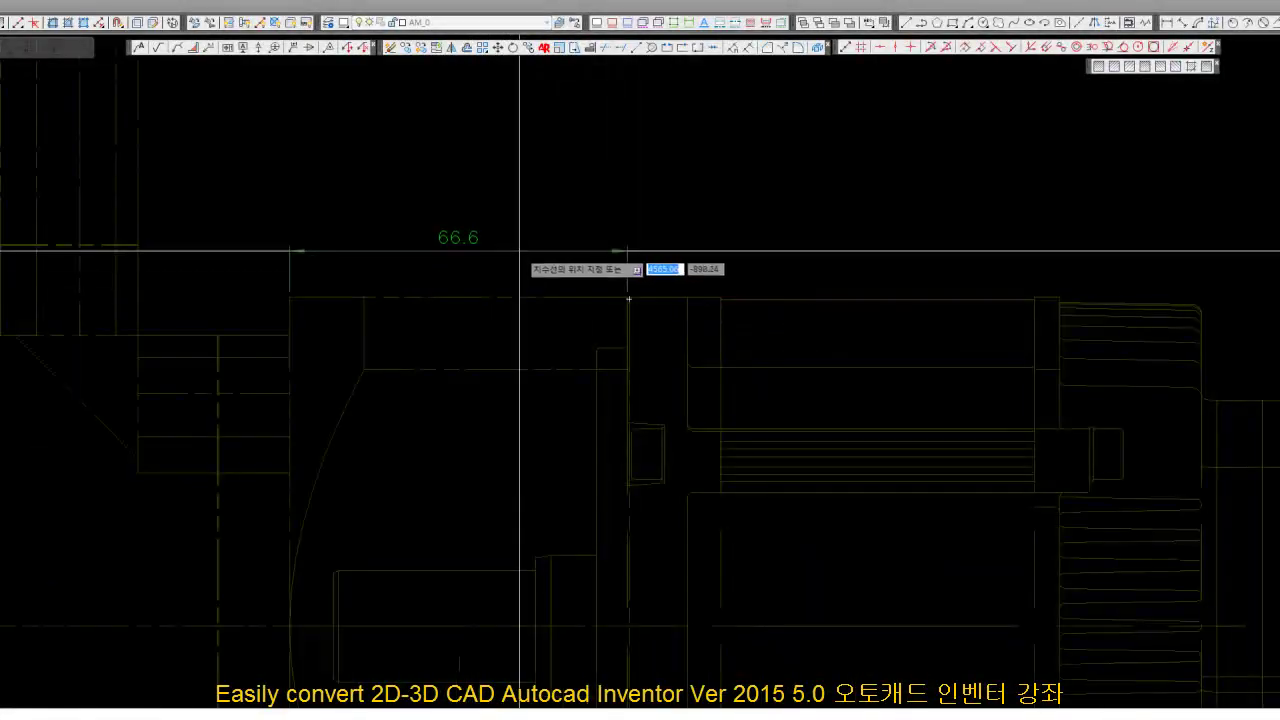
key(Escape)
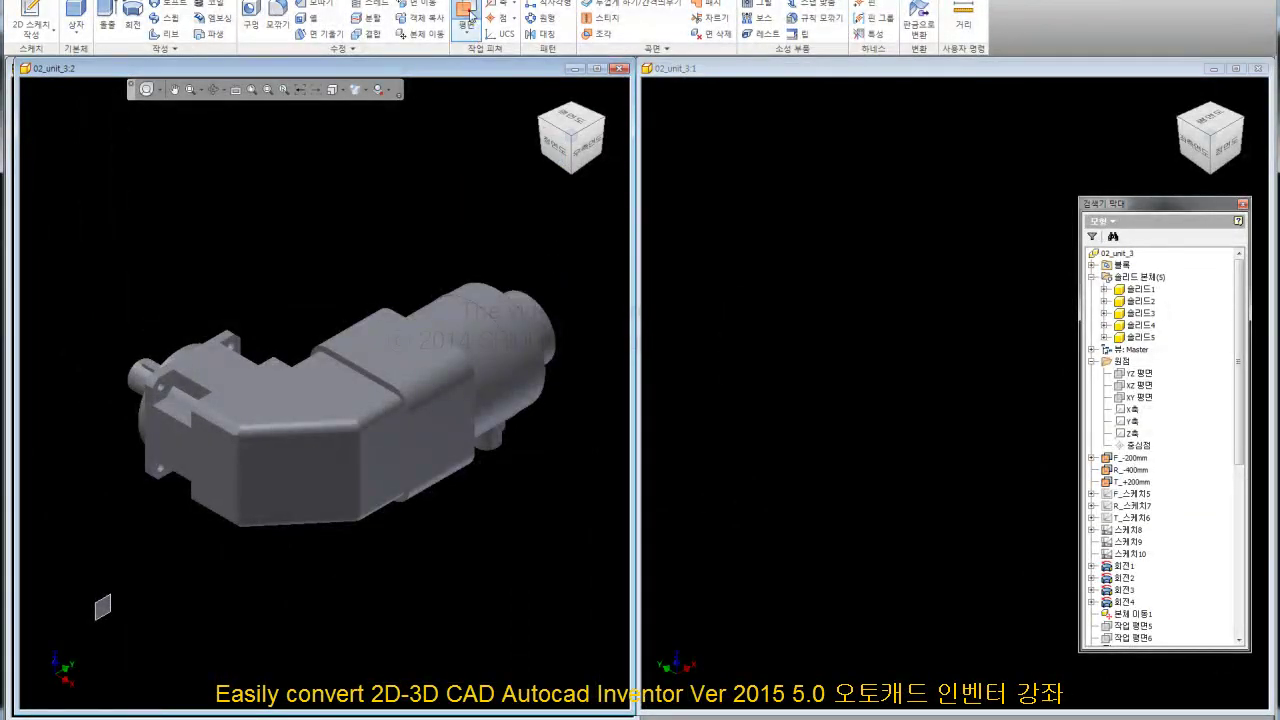
Create a work plane offset -66.6 mm from the housing's flat face
click(467, 14)
scroll(371, 286, up, 5)
drag(230, 490, 357, 437)
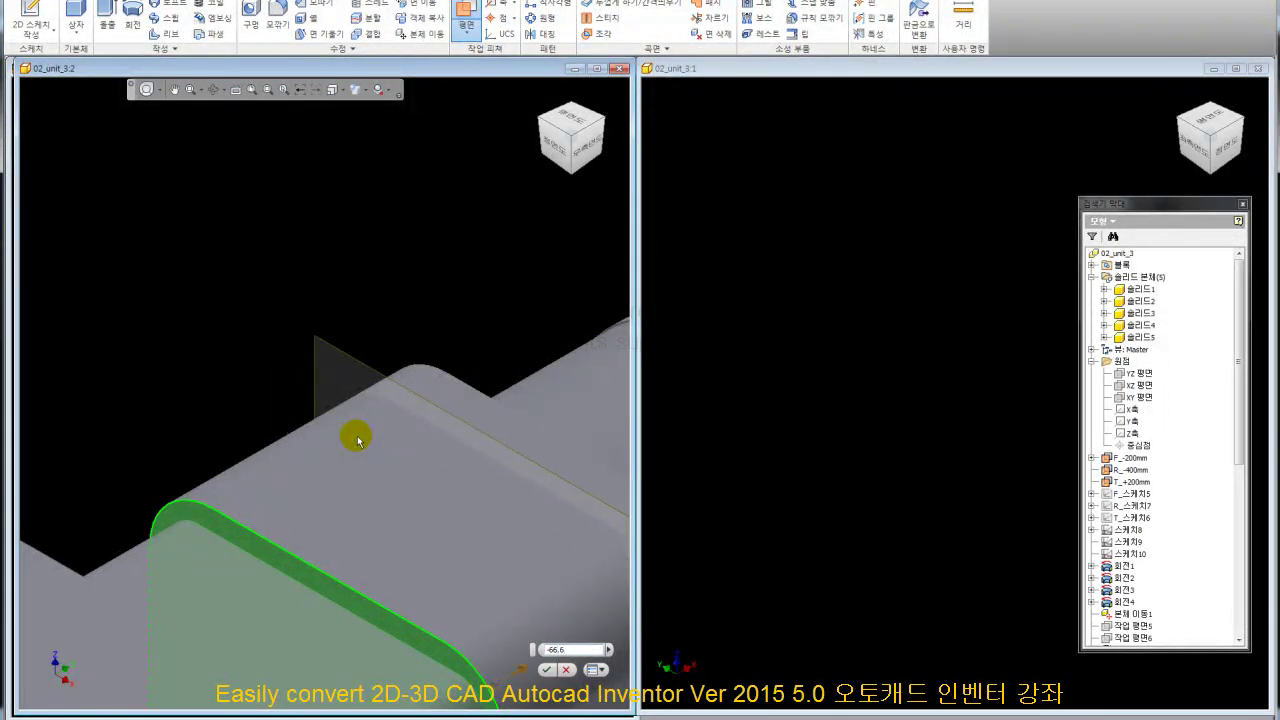
click(545, 670)
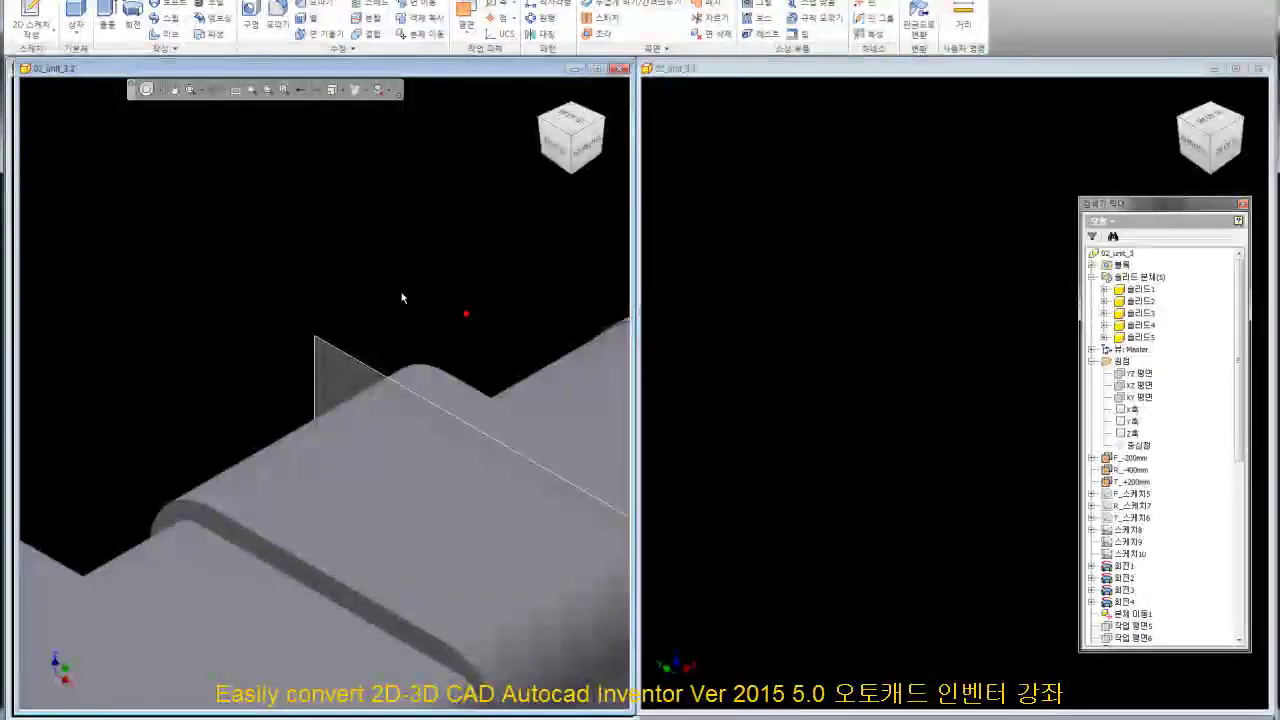
scroll(454, 314, down, 5)
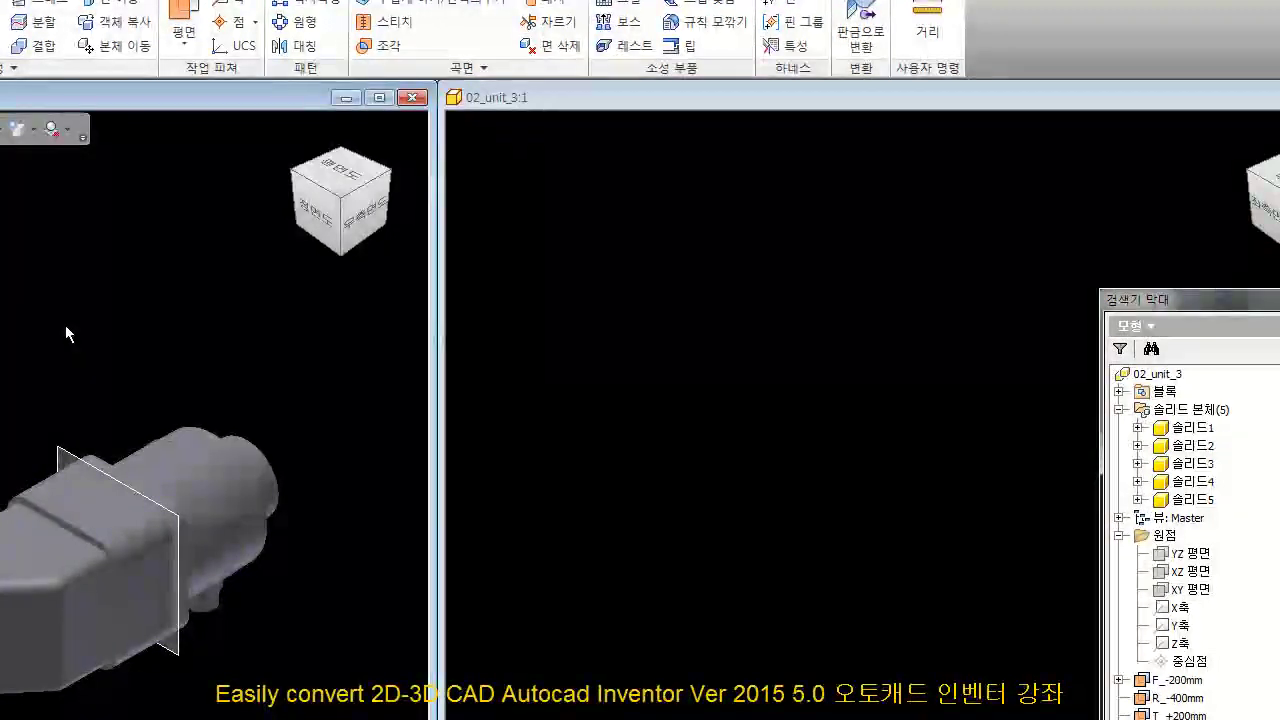
Split the motor solid at the new work plane into separate solid bodies, then select 솔리드1
click(15, 68)
click(105, 224)
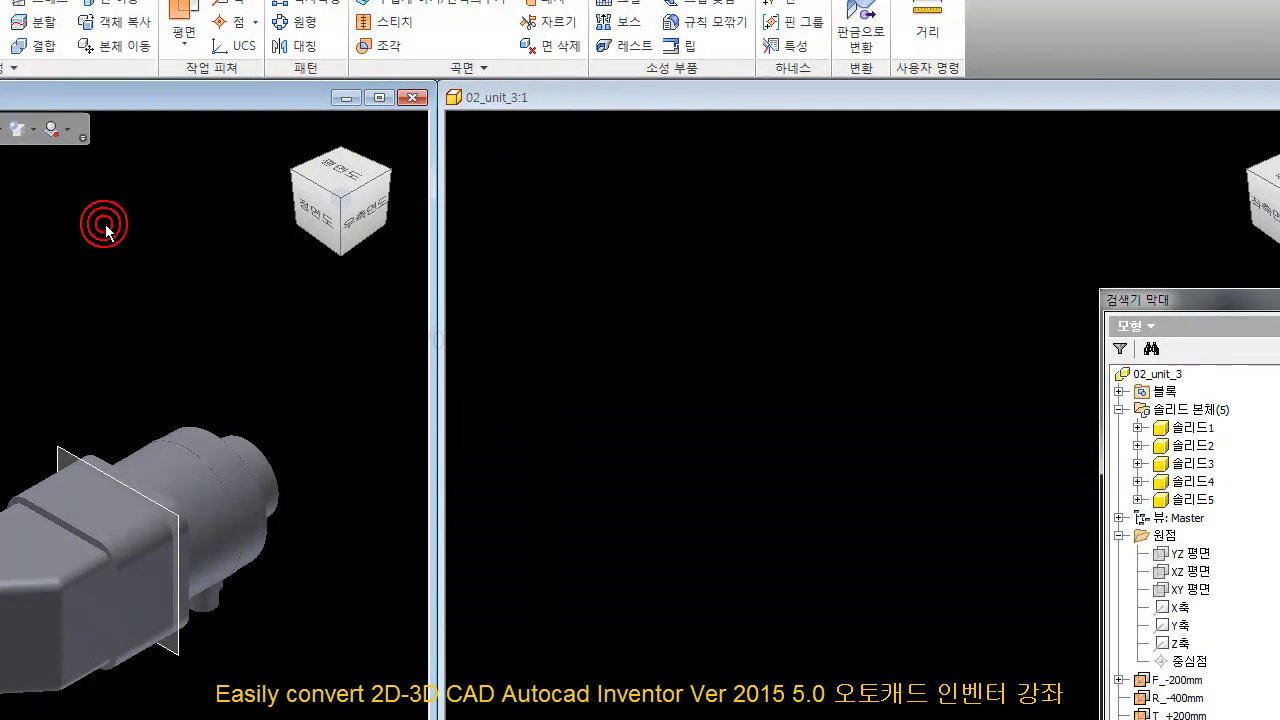
click(492, 65)
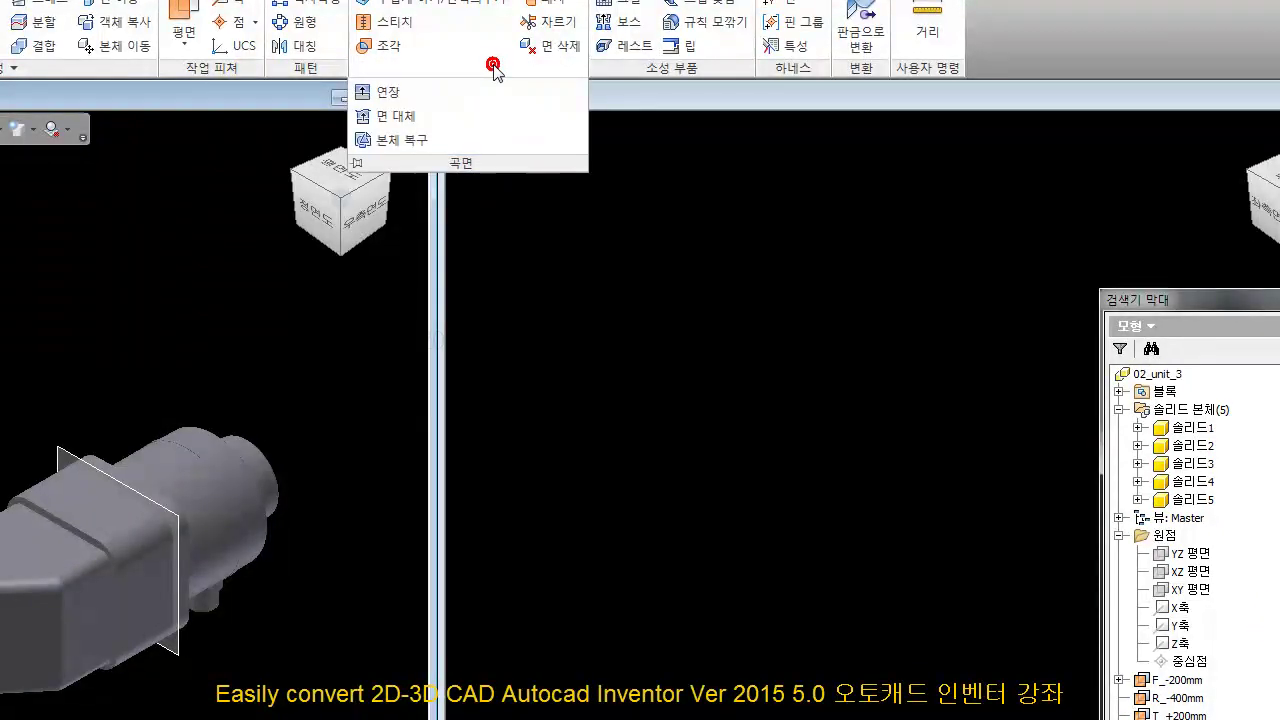
click(244, 332)
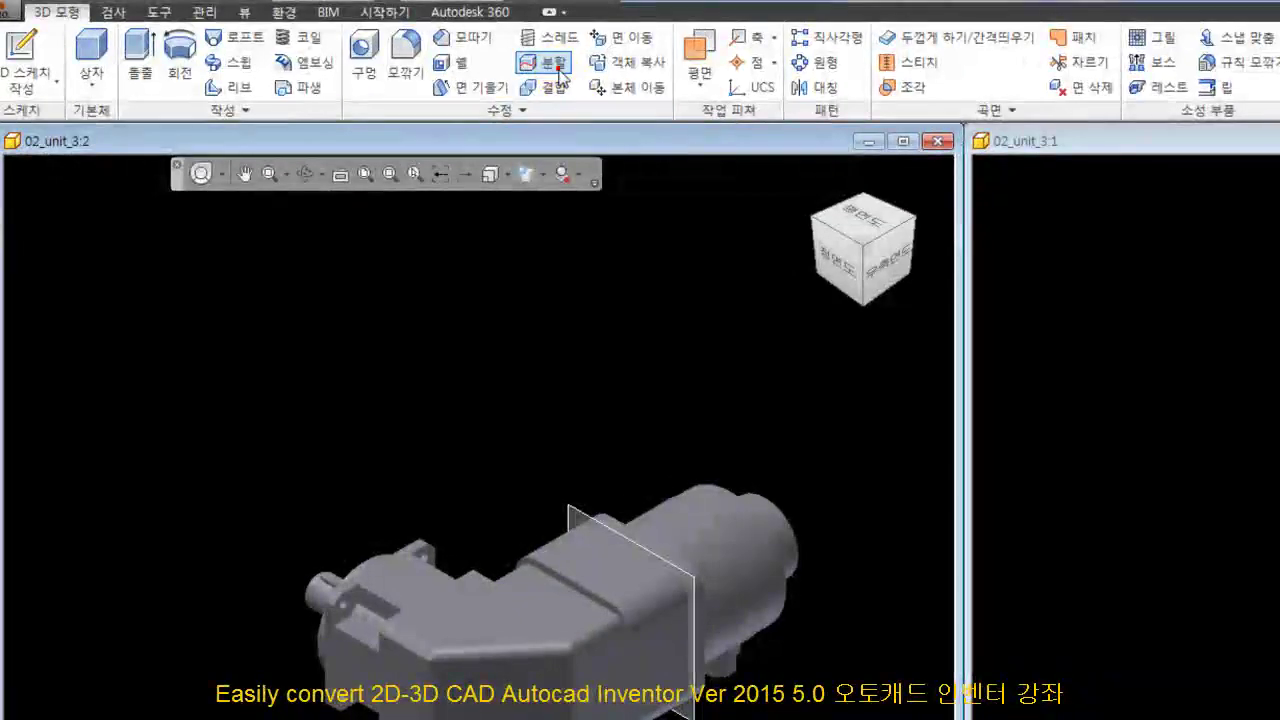
click(556, 64)
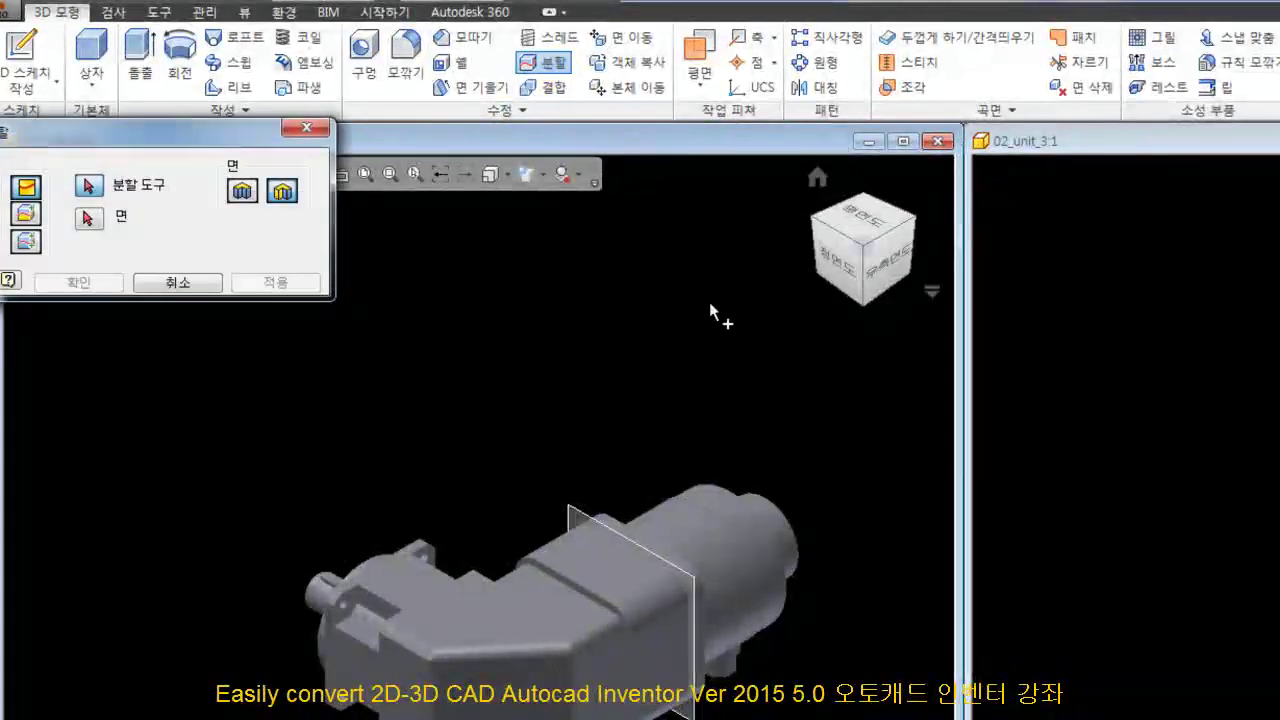
click(575, 503)
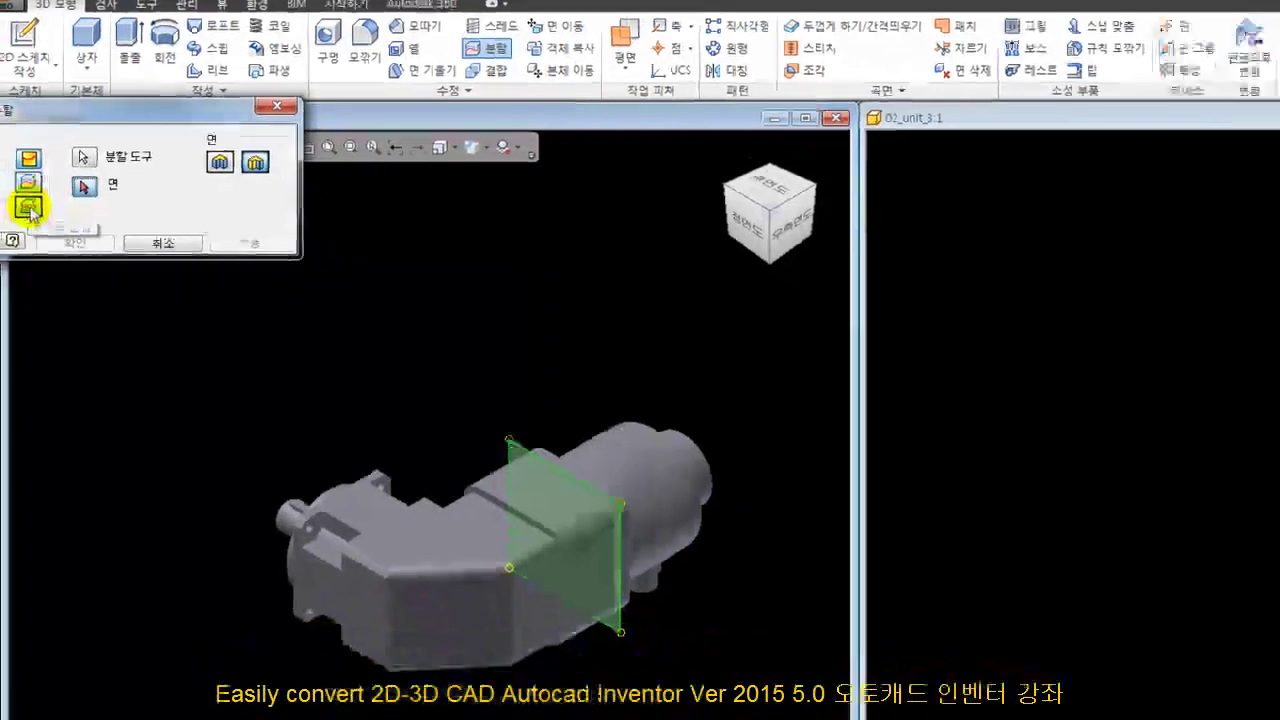
click(25, 242)
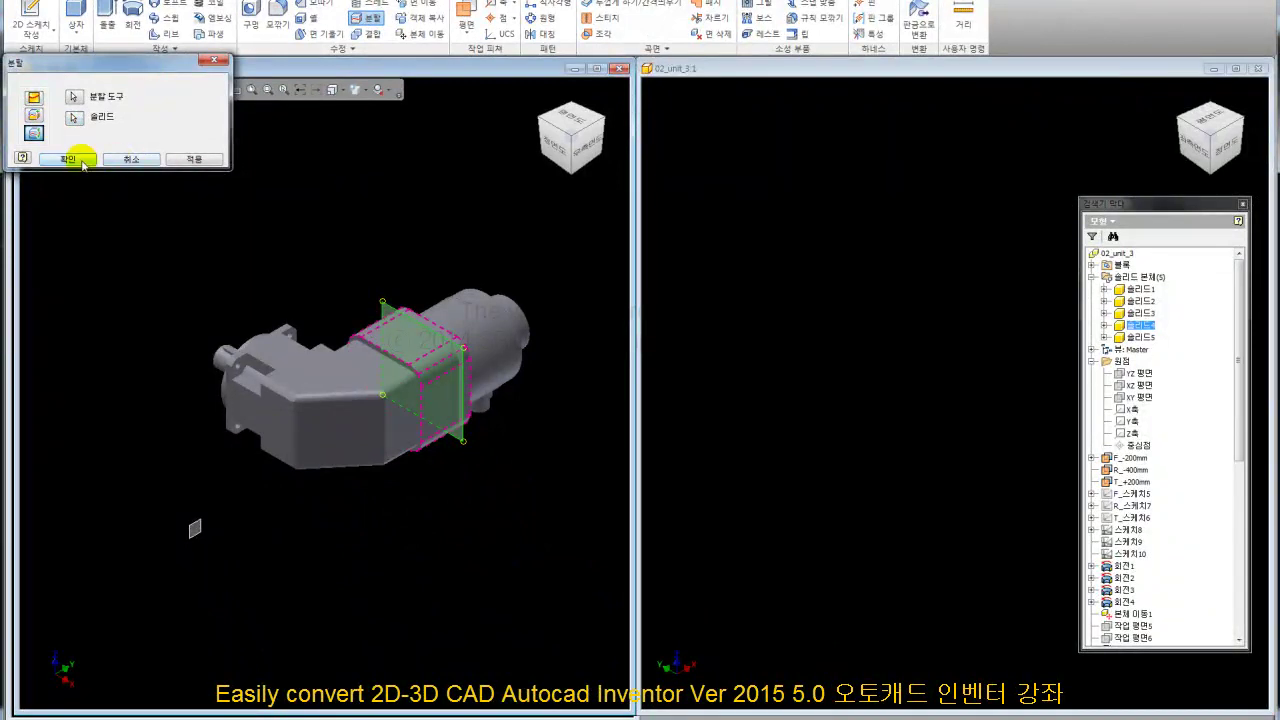
click(82, 161)
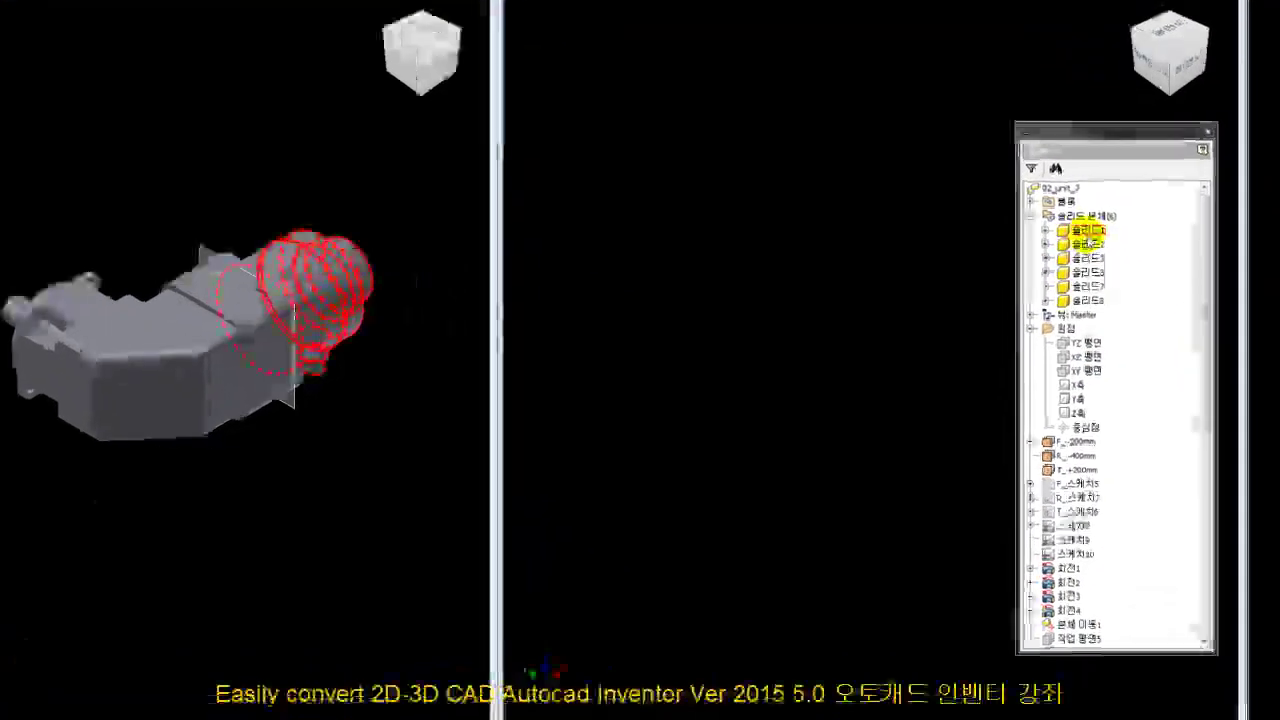
click(1100, 287)
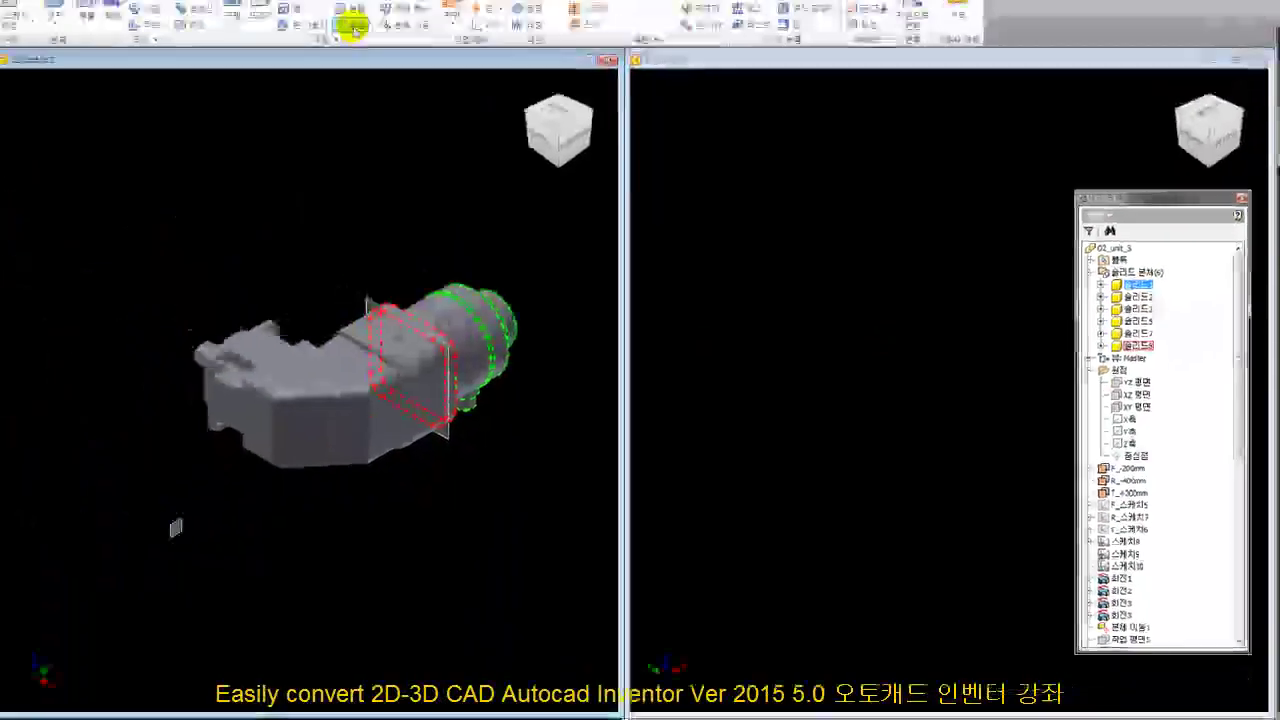
click(369, 35)
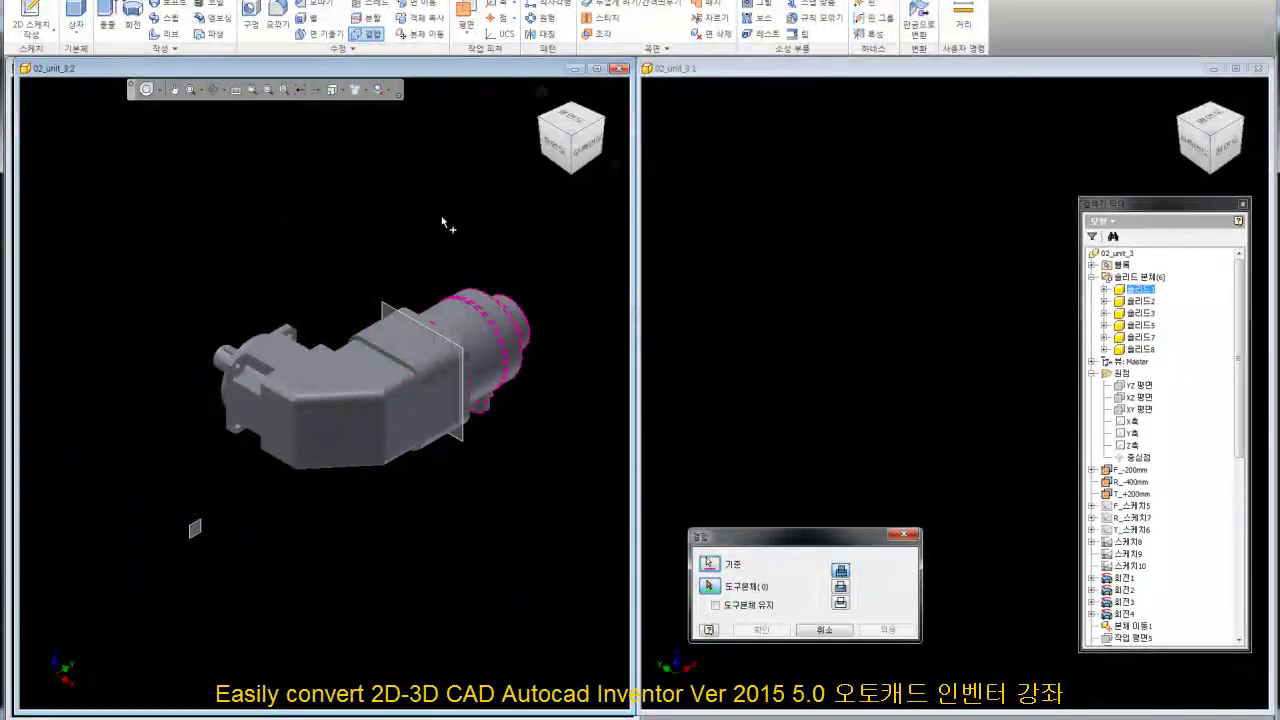
Combine 솔리드8 into the base body, then merge the housing, shaft and pin bodies into one
click(418, 319)
click(762, 630)
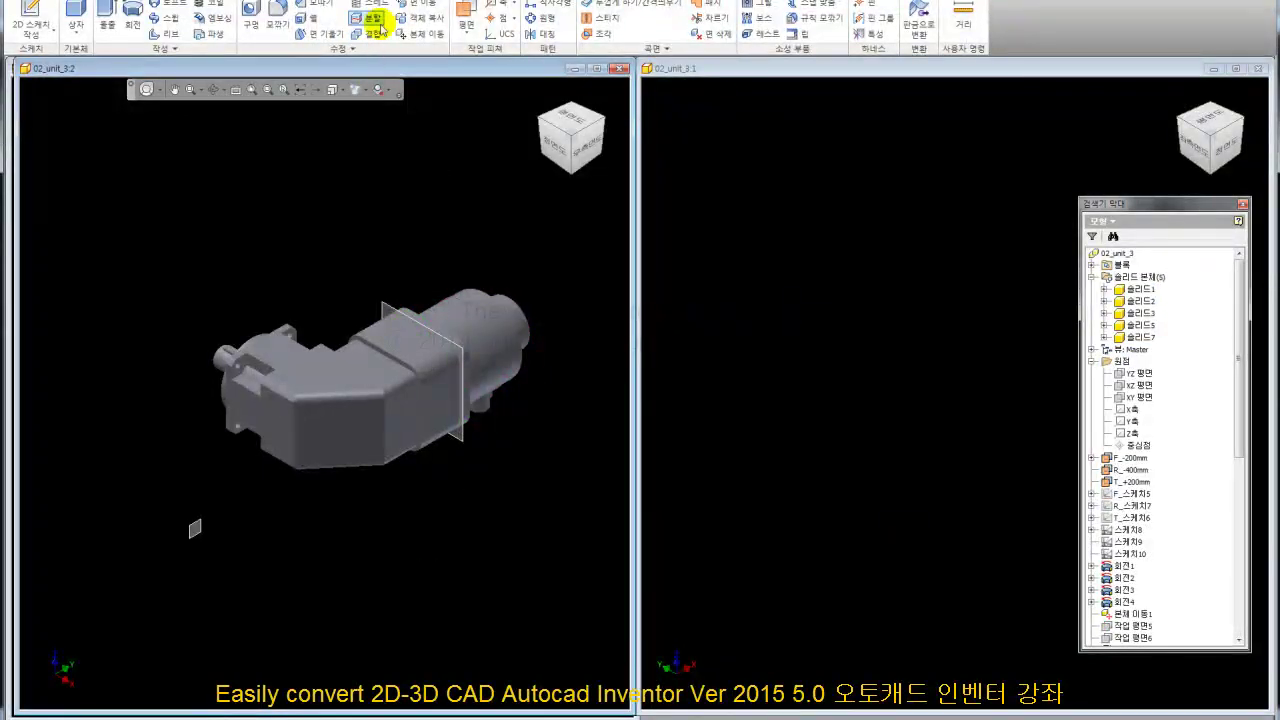
click(410, 342)
click(418, 416)
click(418, 416)
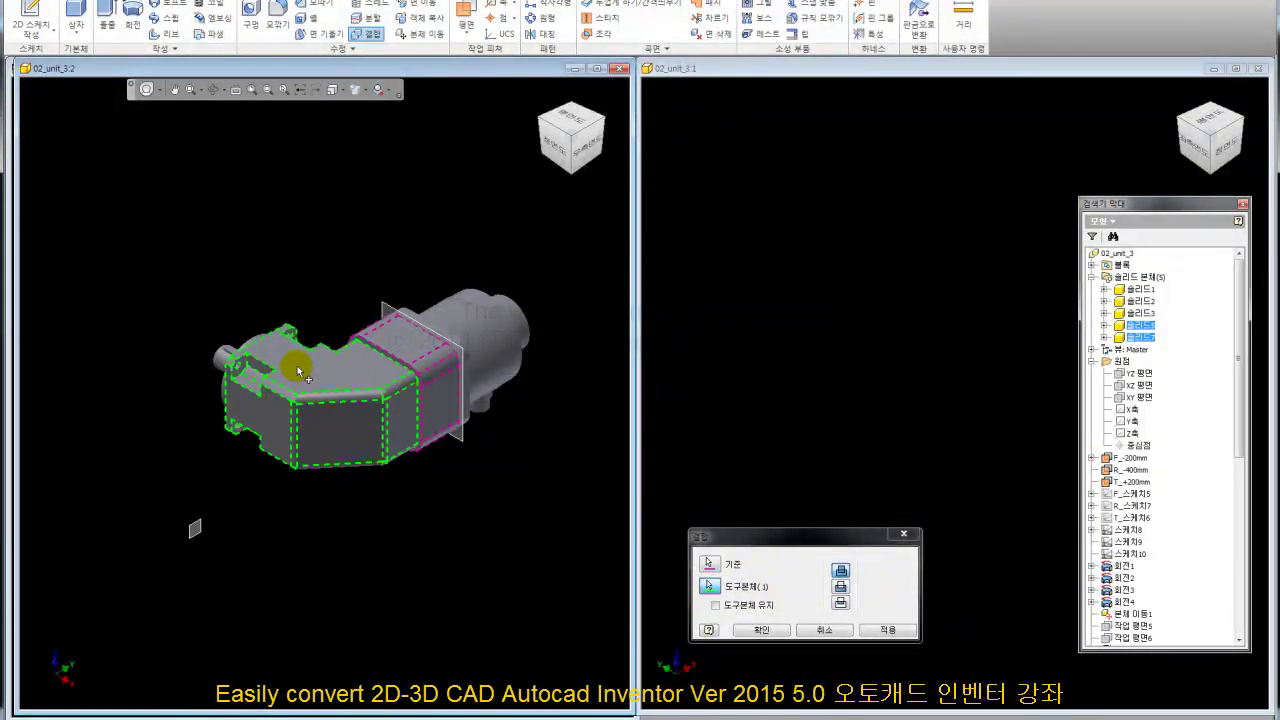
click(252, 346)
scroll(222, 341, up, 5)
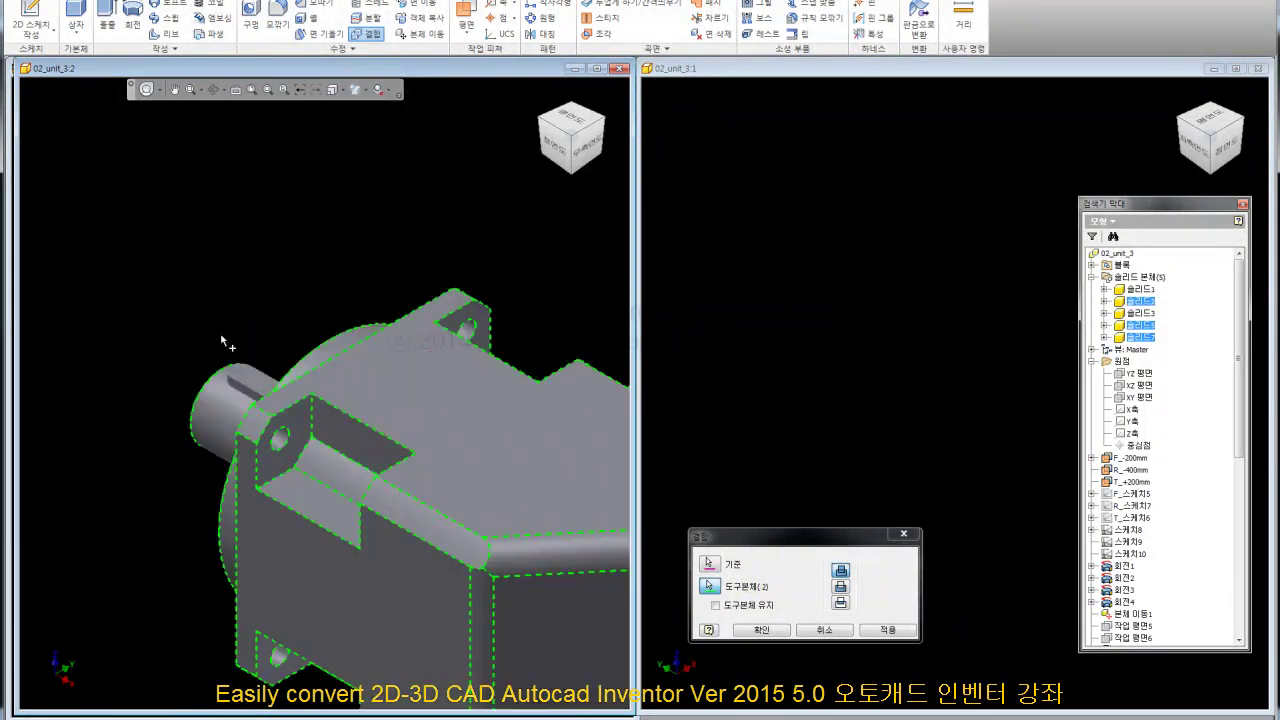
click(245, 383)
click(768, 627)
scroll(304, 307, down, 5)
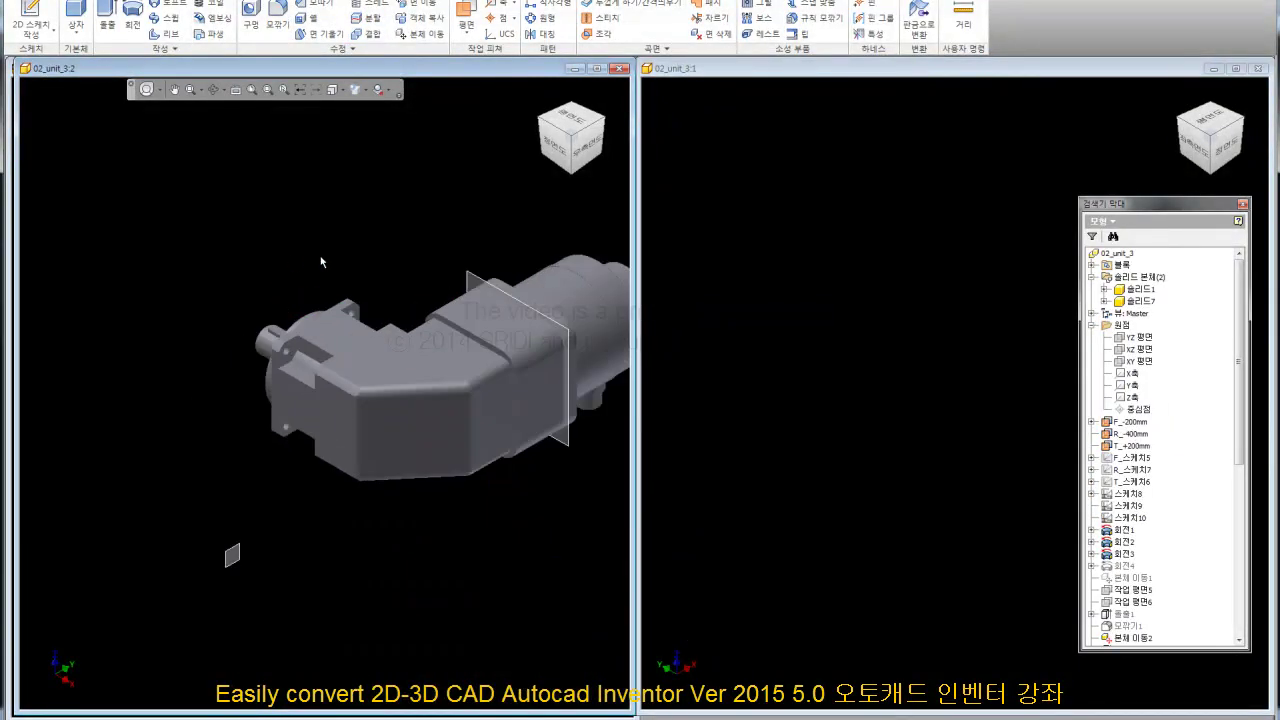
click(163, 40)
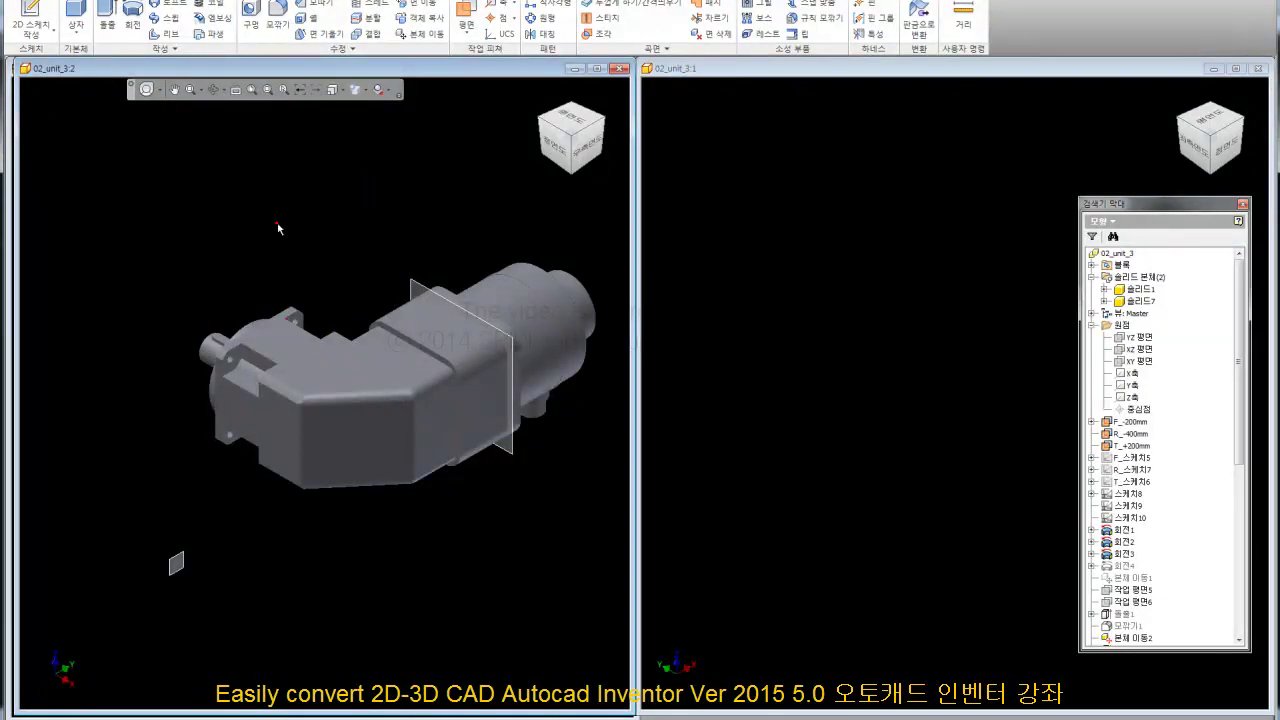
click(1145, 290)
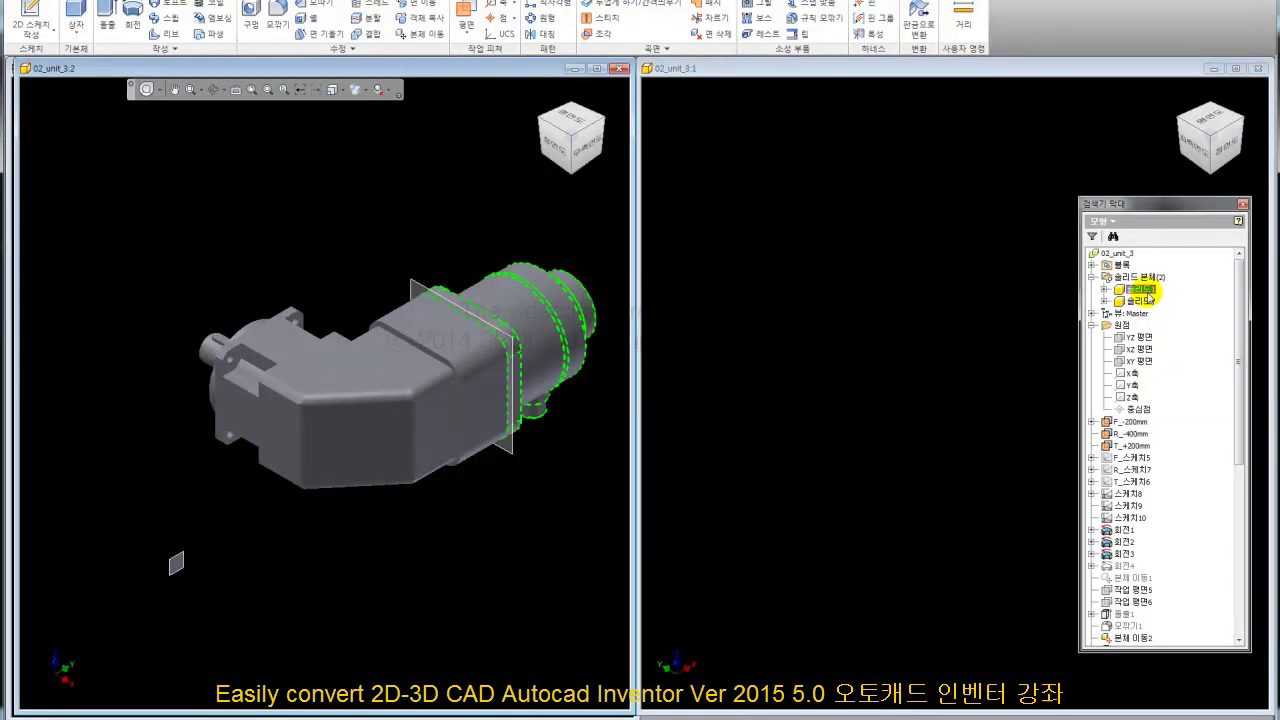
Turn off visibility of the splitting work plane 작업 평면14 in the browser
click(1140, 300)
scroll(1145, 300, down, 5)
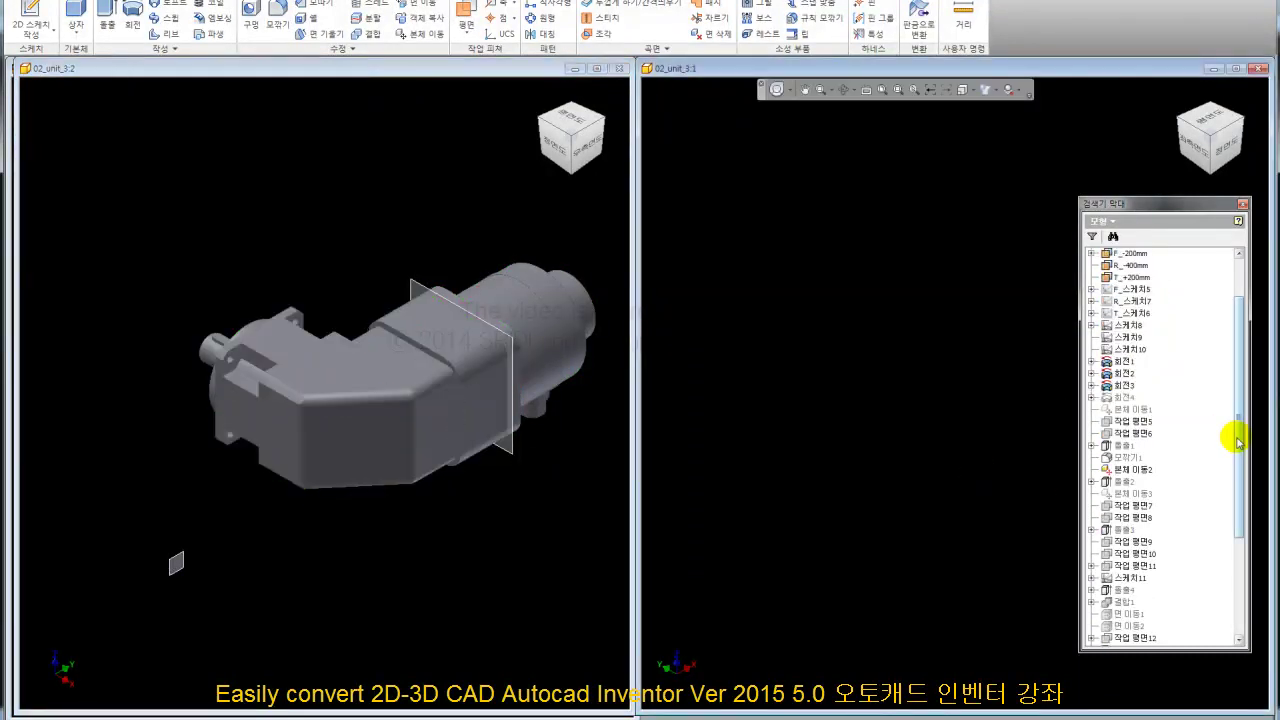
drag(1238, 440, 1244, 615)
right_click(1150, 592)
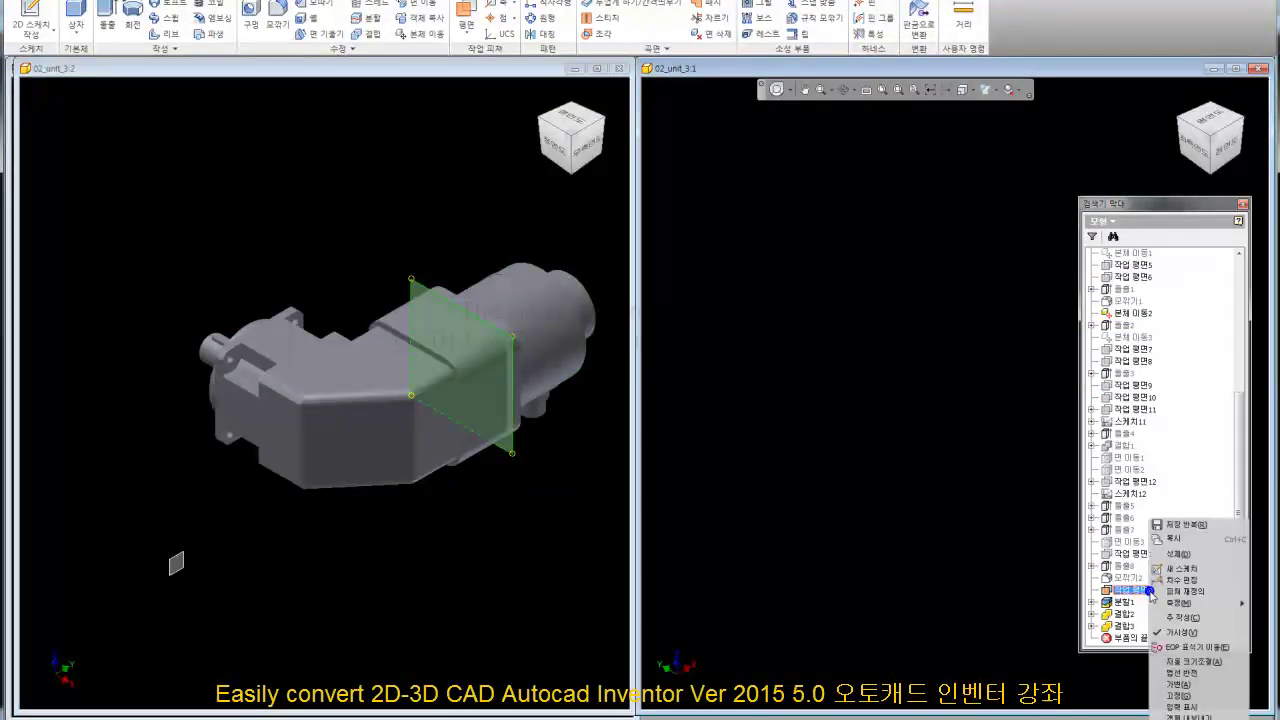
click(1183, 634)
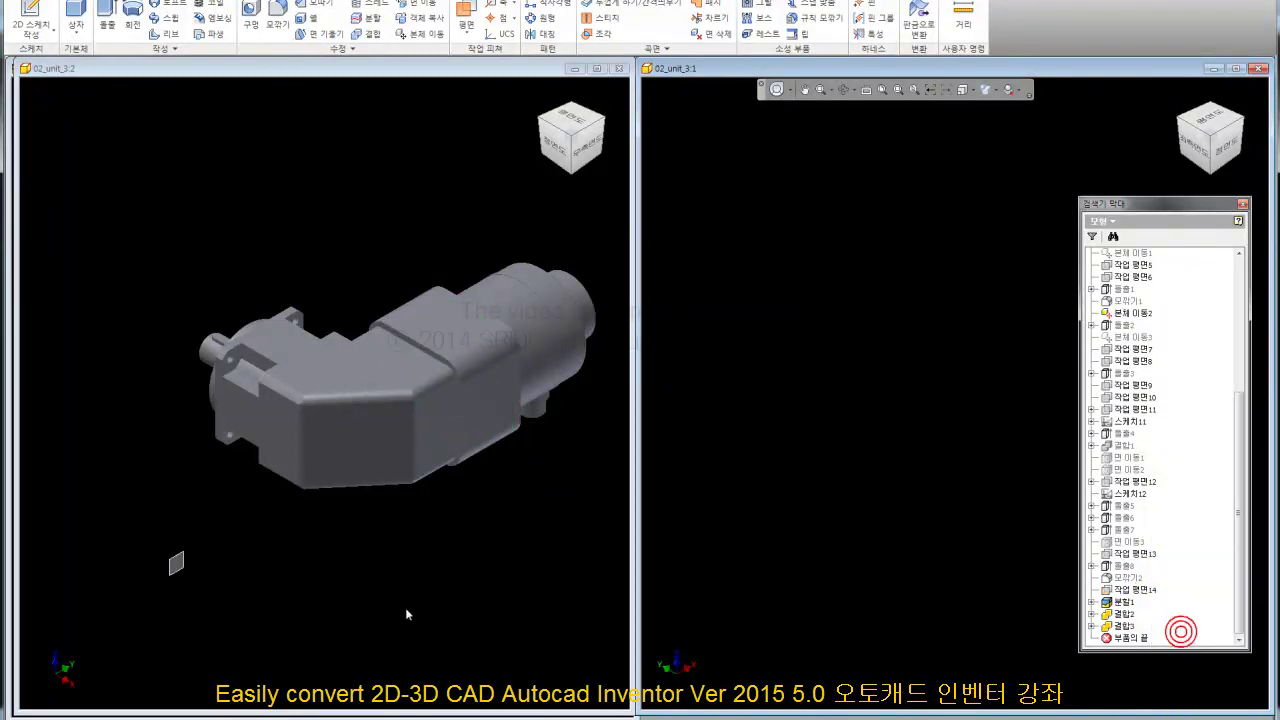
click(385, 595)
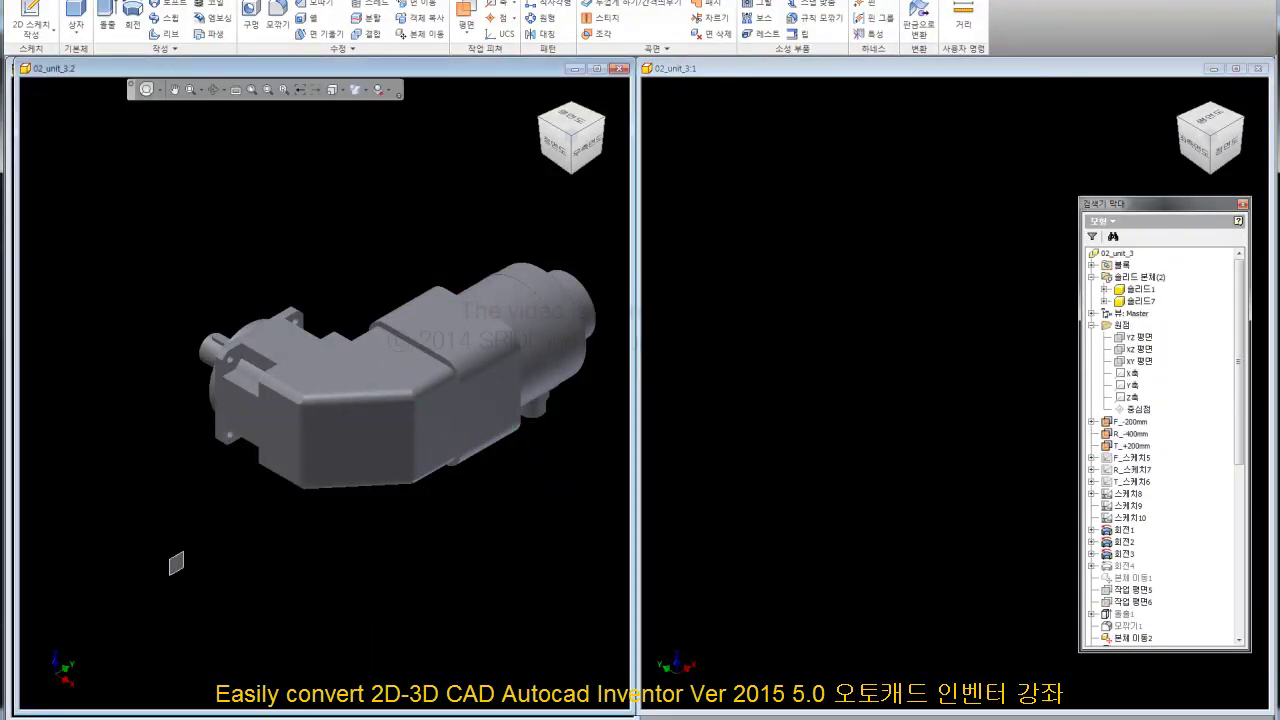
scroll(398, 235, down, 3)
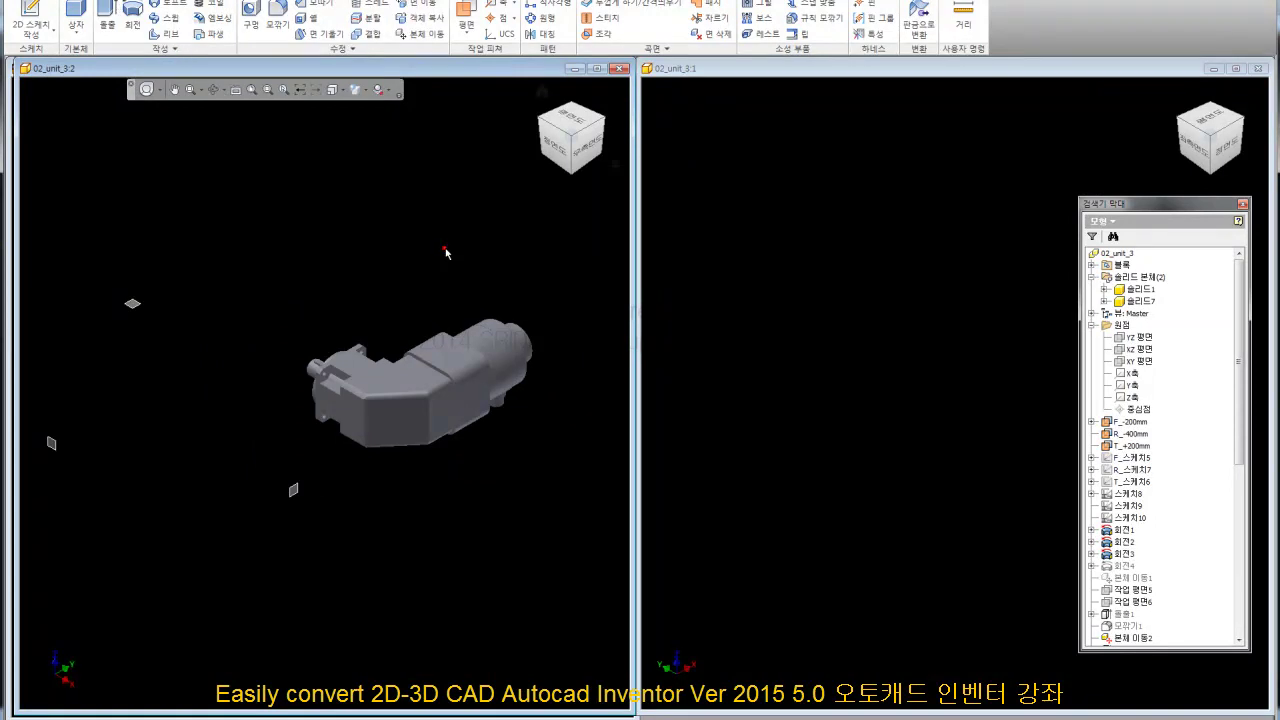
Turn on visibility for F_스케치5, R_스케치7 and T_스케치6, then orbit to see them
click(1155, 457)
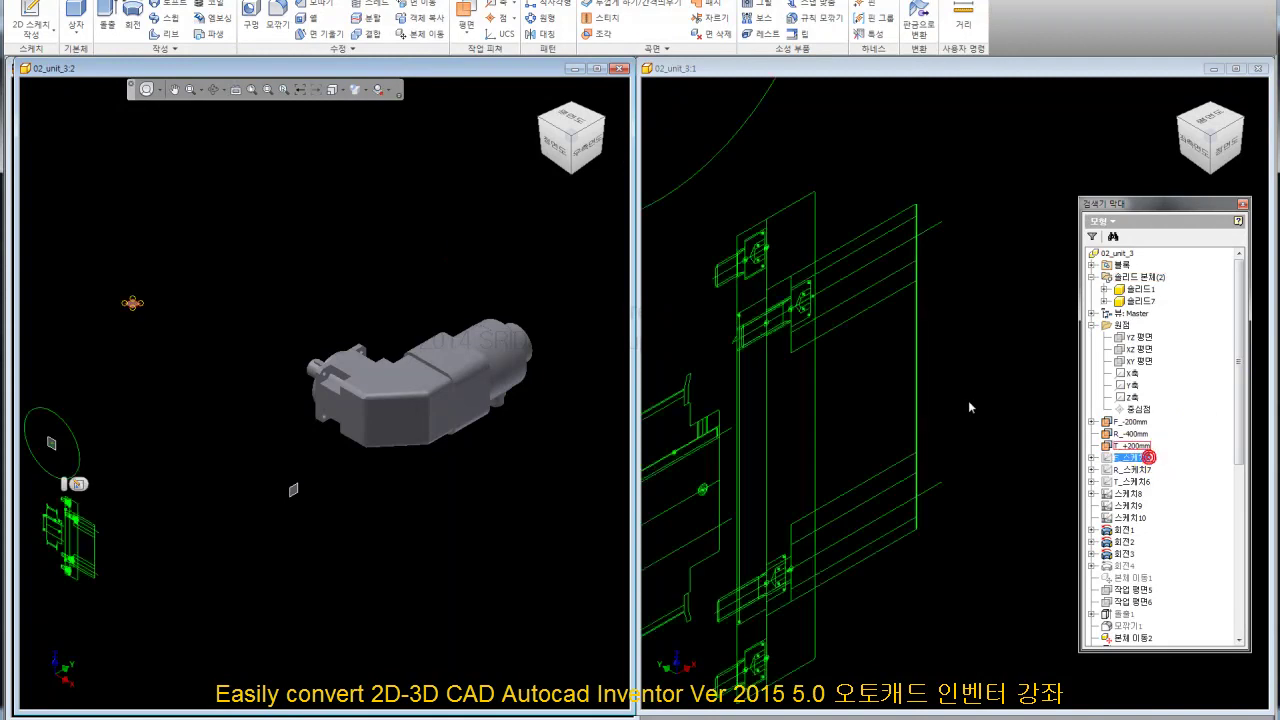
shift+click(1133, 481)
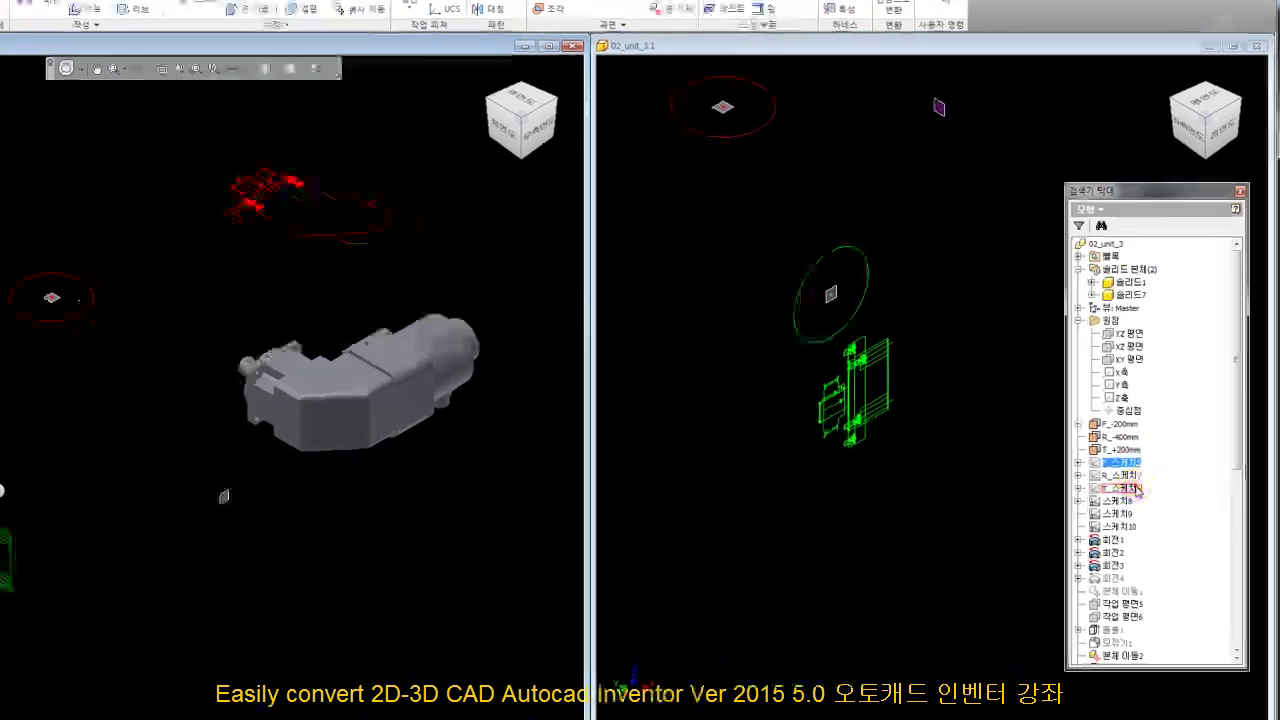
right_click(1145, 481)
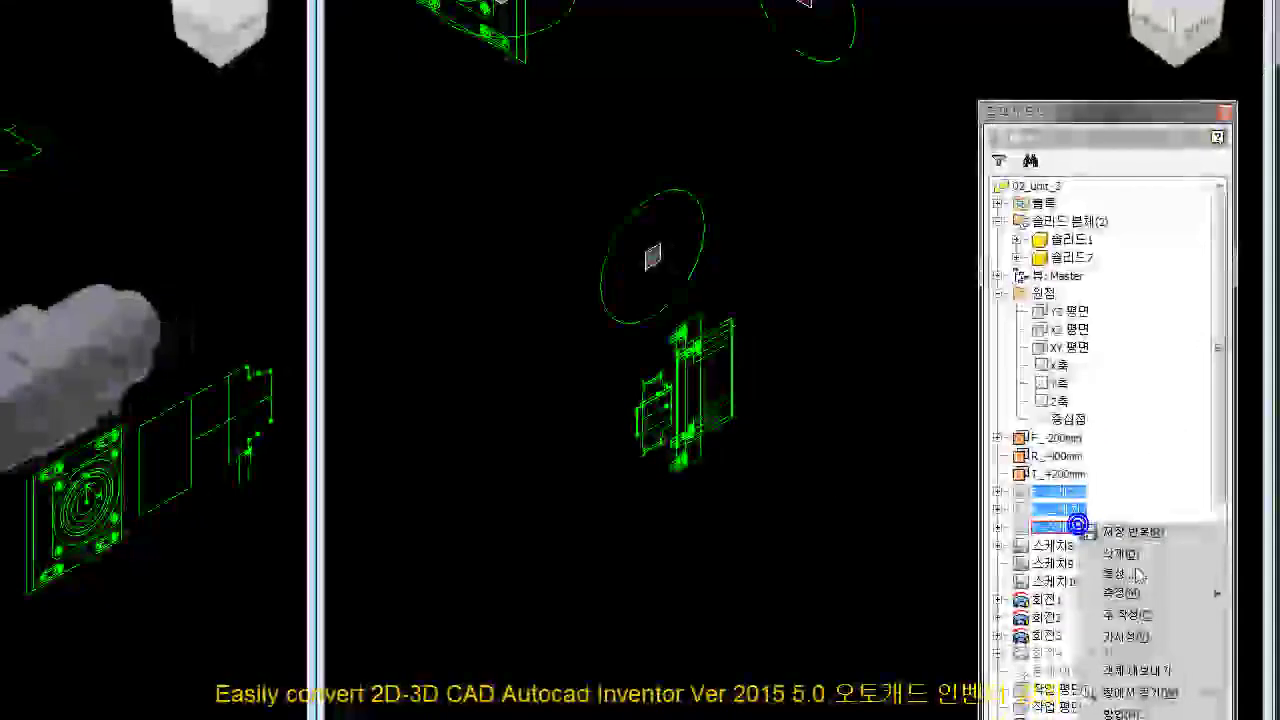
click(1130, 636)
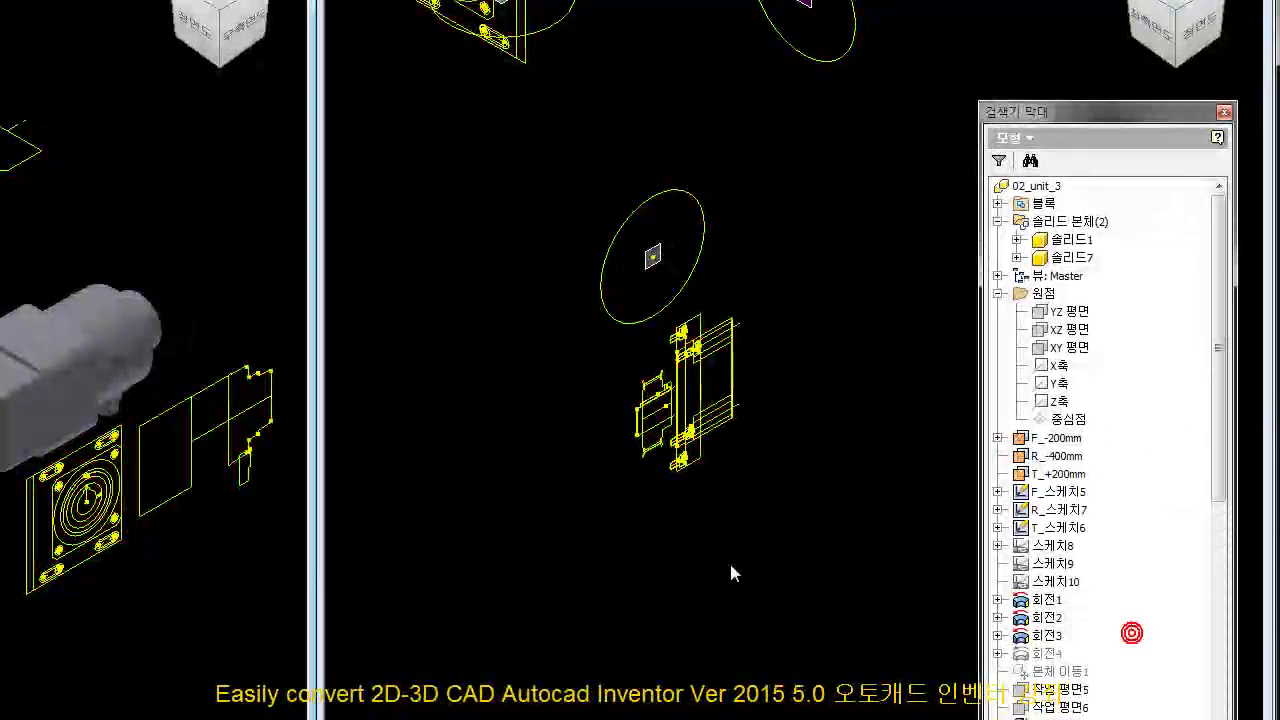
shift+middle_drag(687, 495, 783, 246)
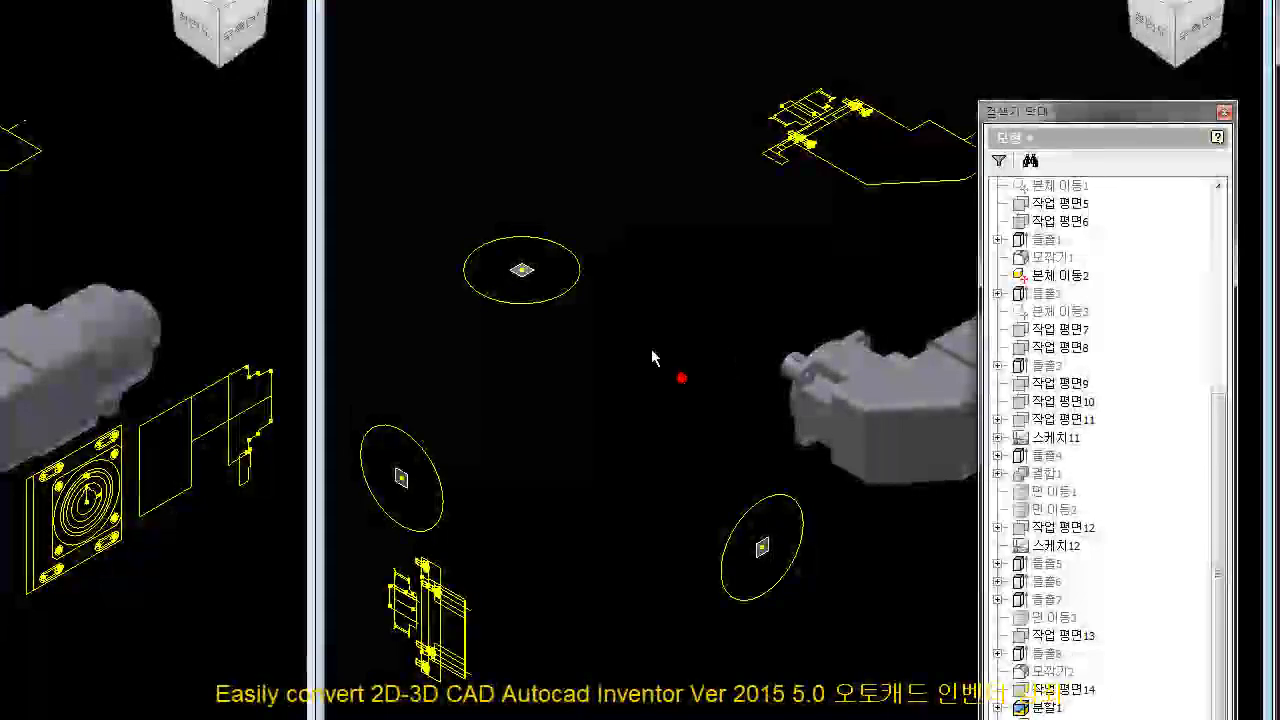
Delete the circles from the top, lower-right and remaining work-plane sketches, then finish the sketch
click(578, 284)
click(692, 265)
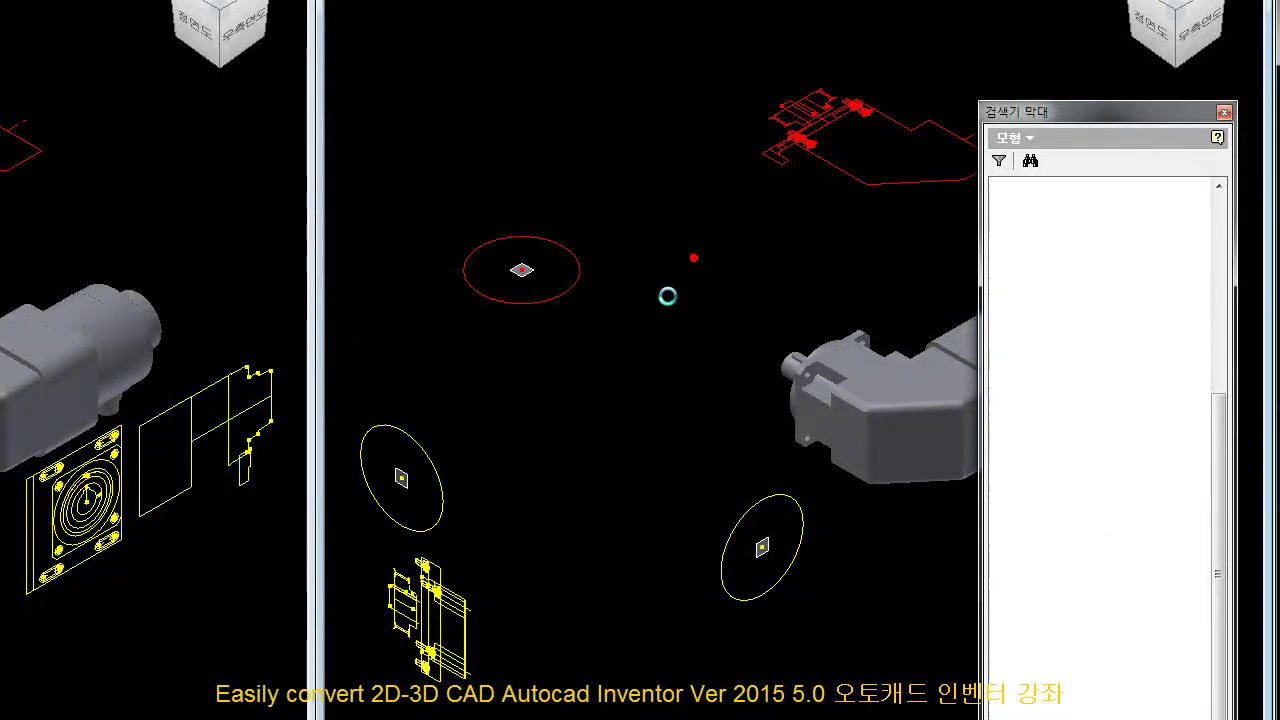
right_click(572, 253)
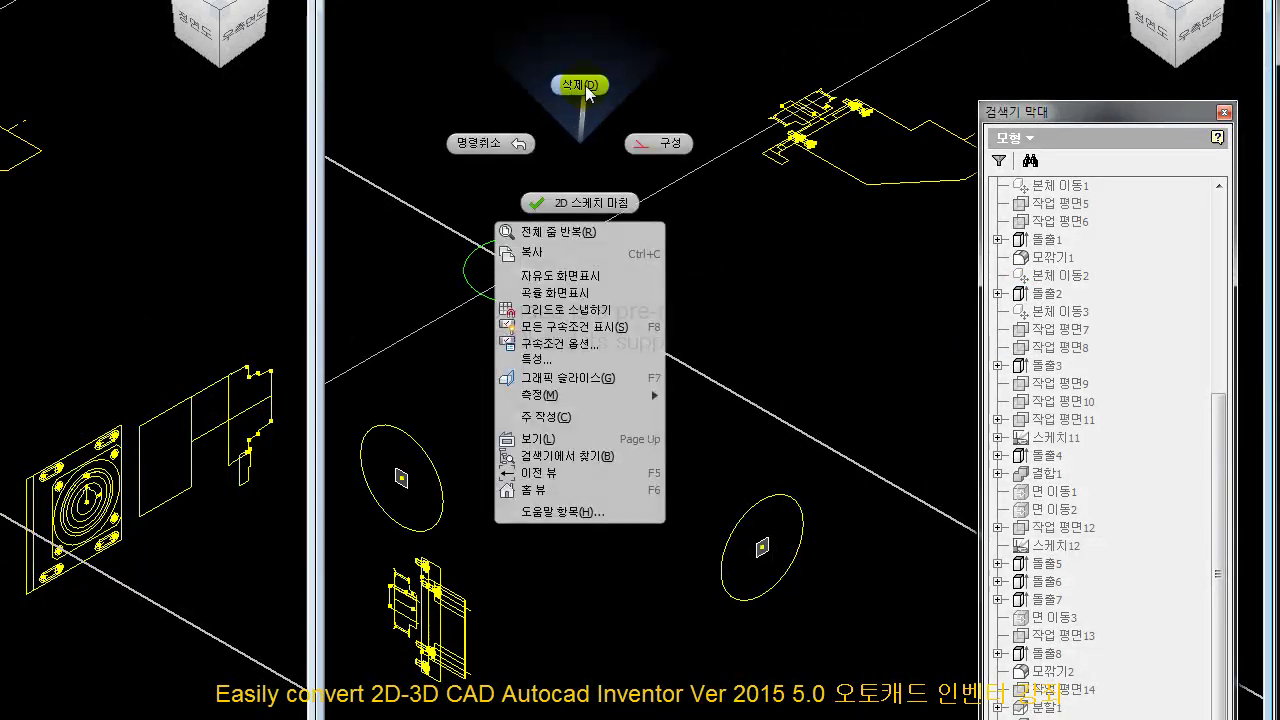
click(585, 85)
click(803, 510)
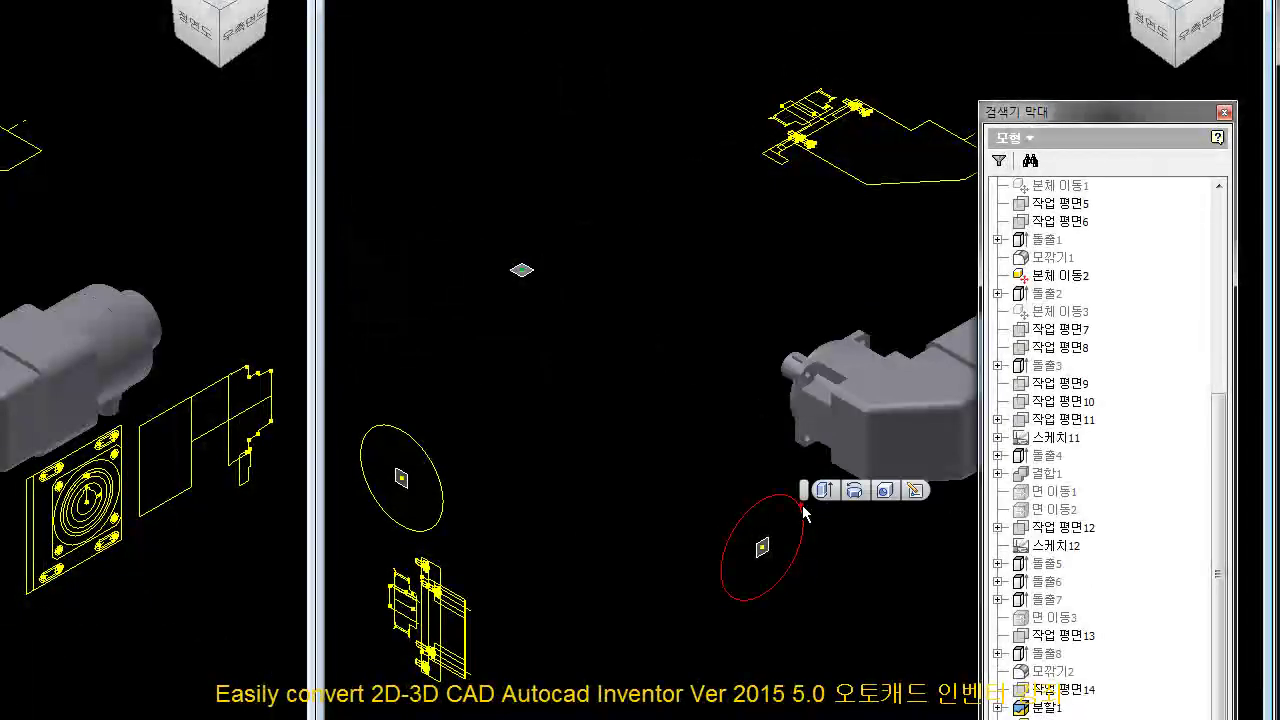
click(913, 490)
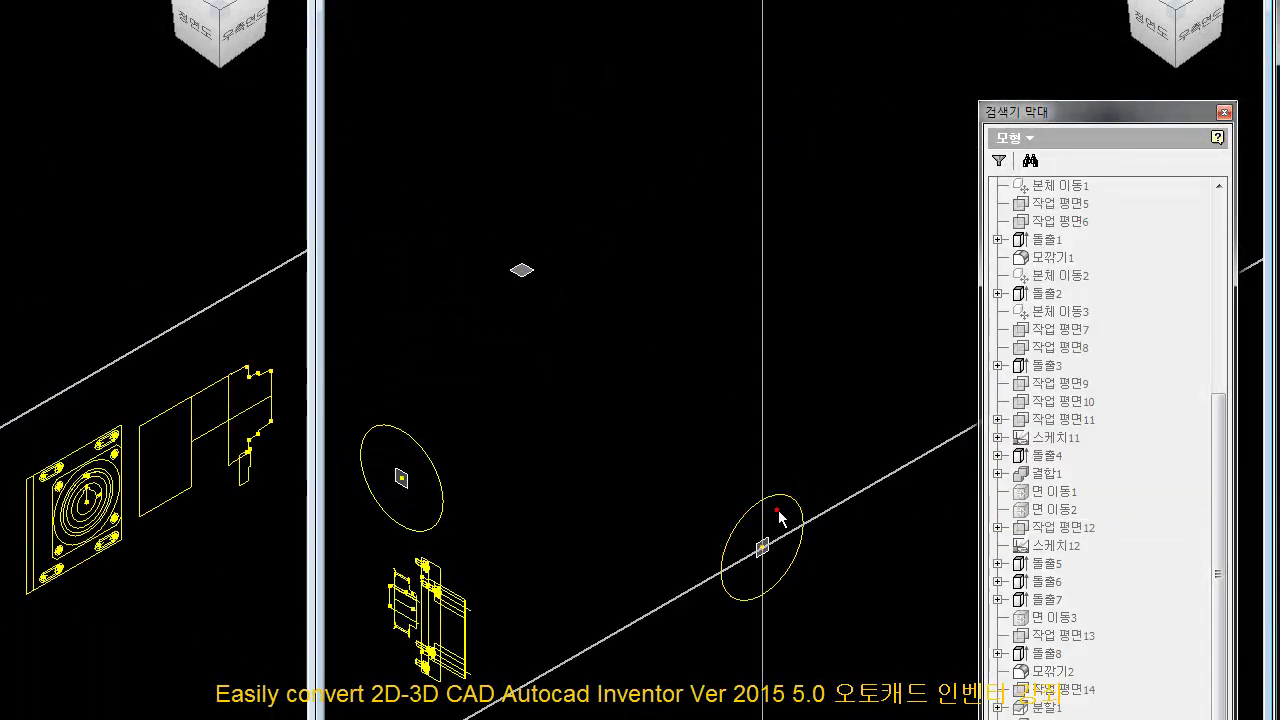
right_click(707, 427)
click(703, 357)
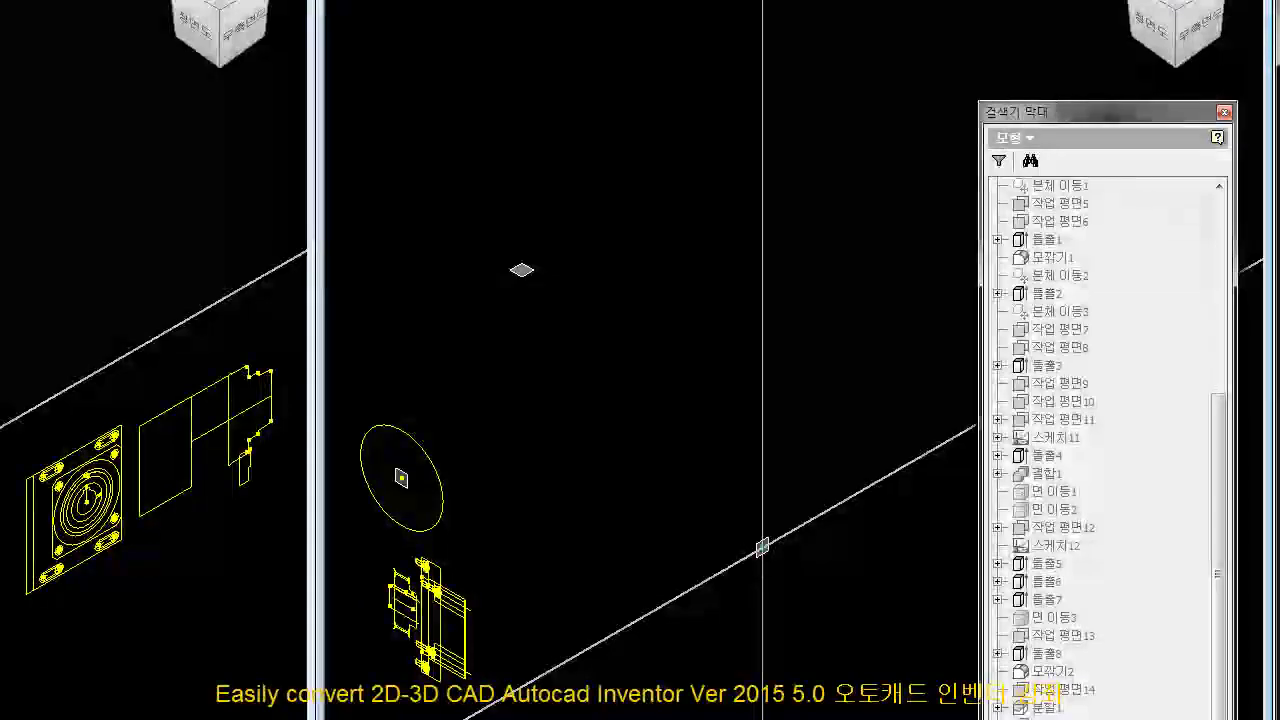
click(425, 455)
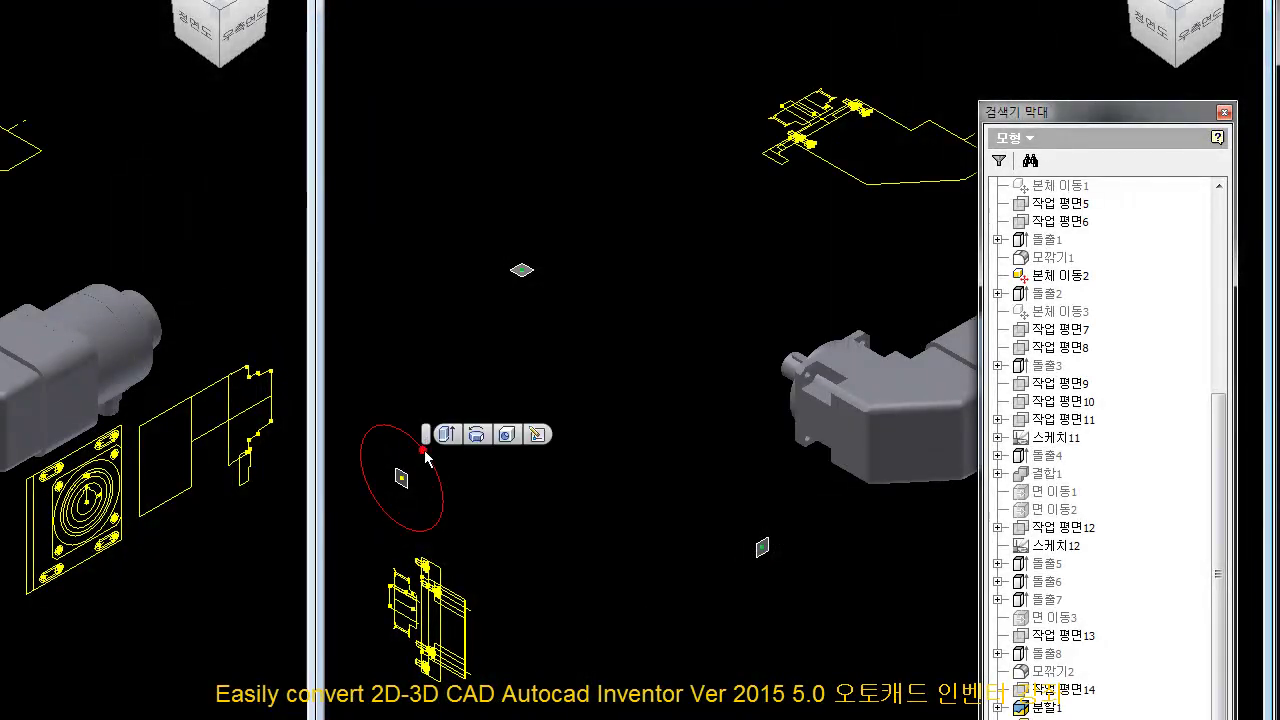
click(534, 438)
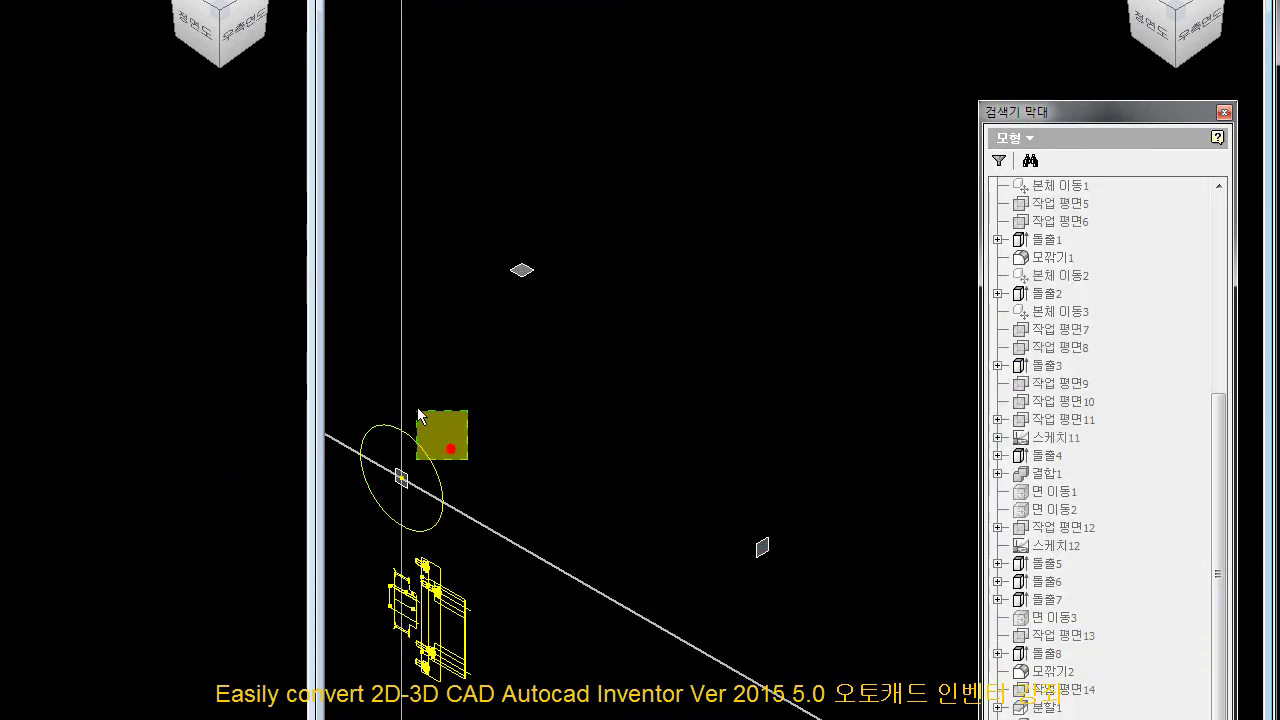
right_click(443, 337)
click(438, 287)
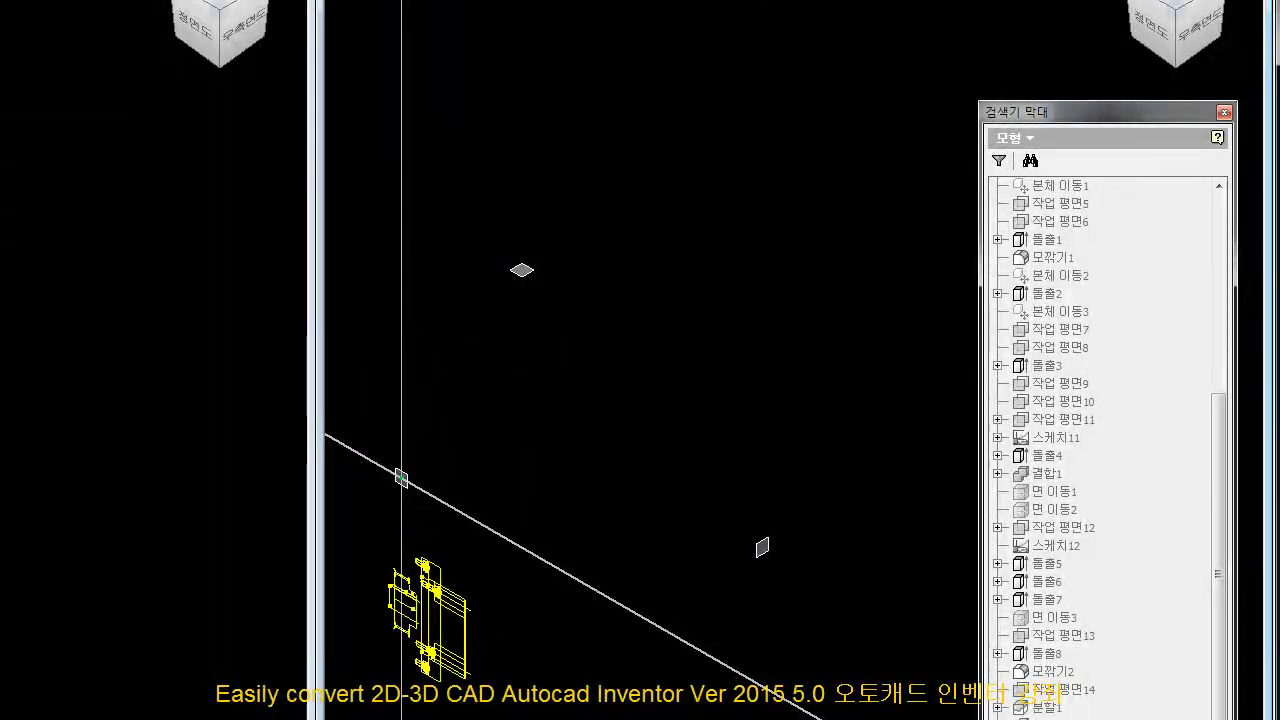
click(640, 486)
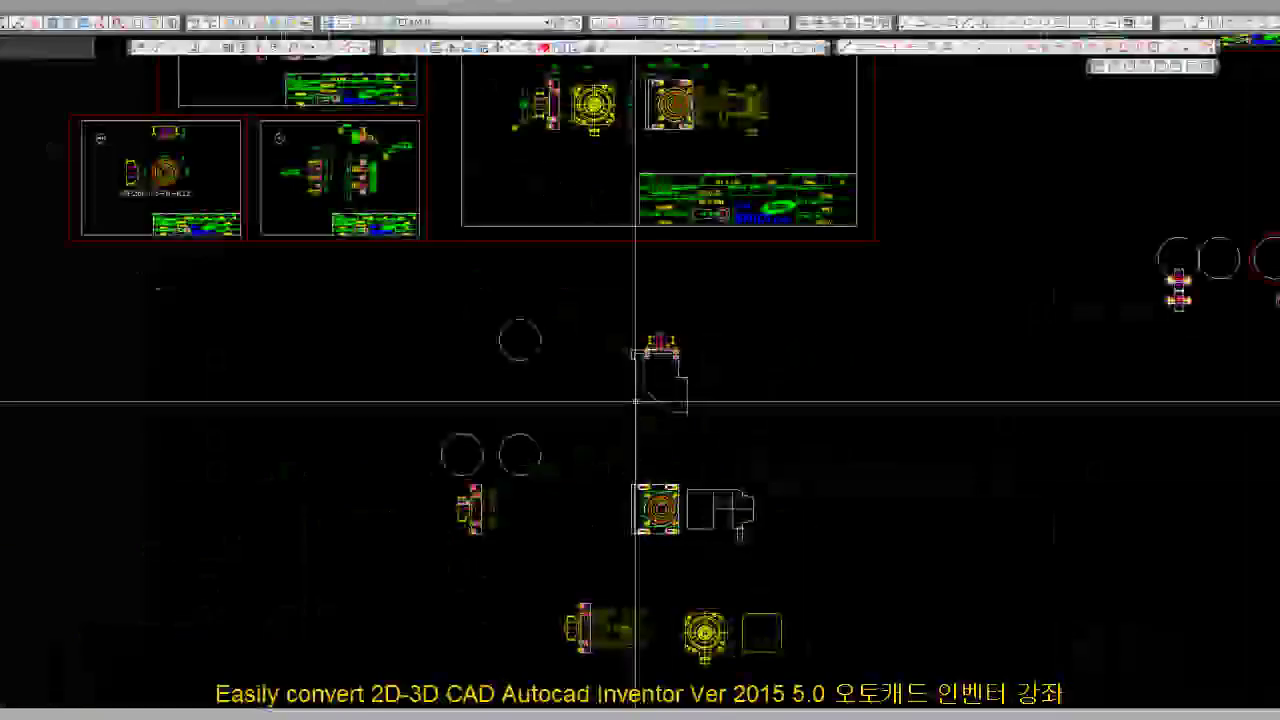
Erase the bottom row of drawing views
scroll(757, 366, up, 3)
scroll(629, 636, up, 2)
drag(629, 640, 177, 514)
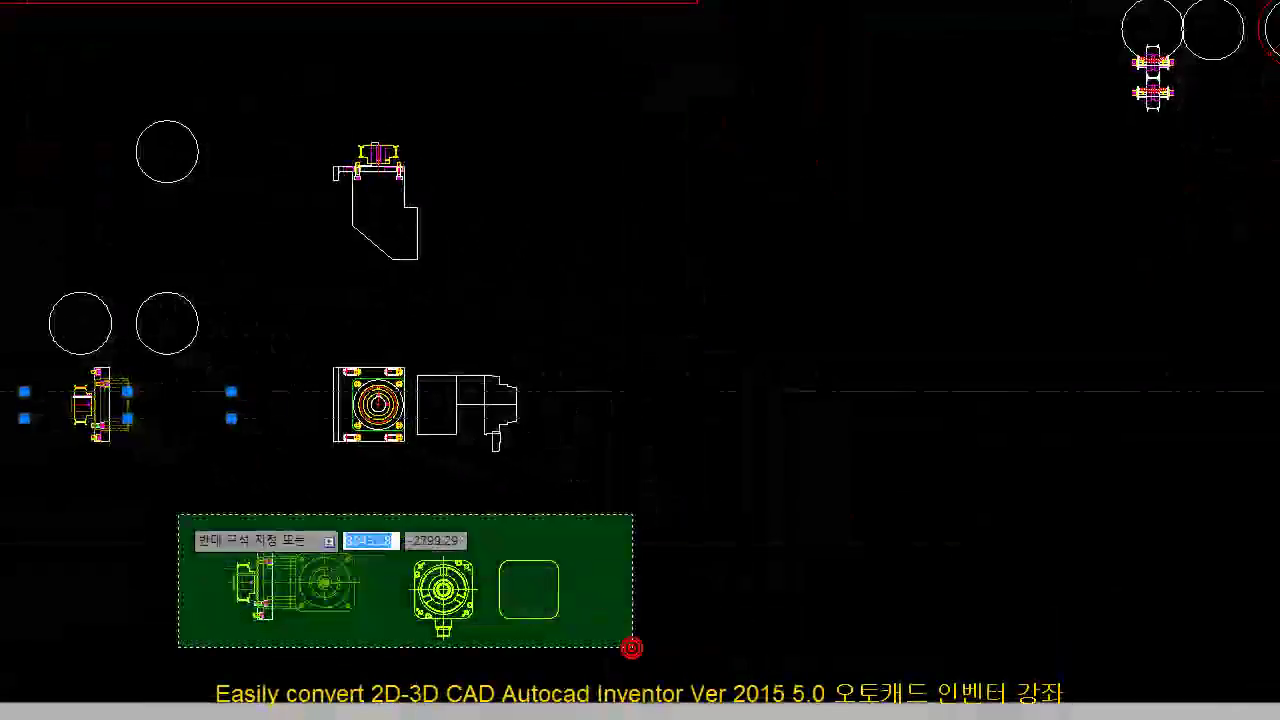
right_click(620, 194)
click(679, 345)
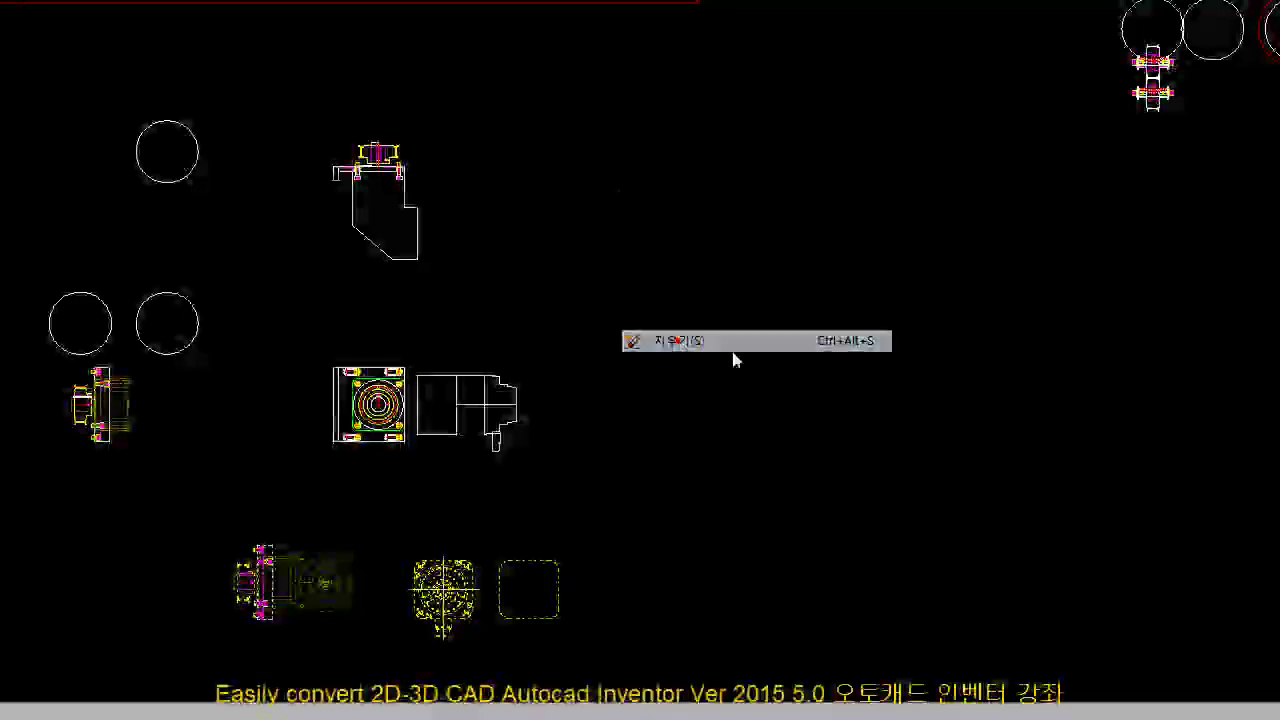
Window-select the lower-right circle and start Move (M) from its base point
middle_drag(63, 63, 214, 220)
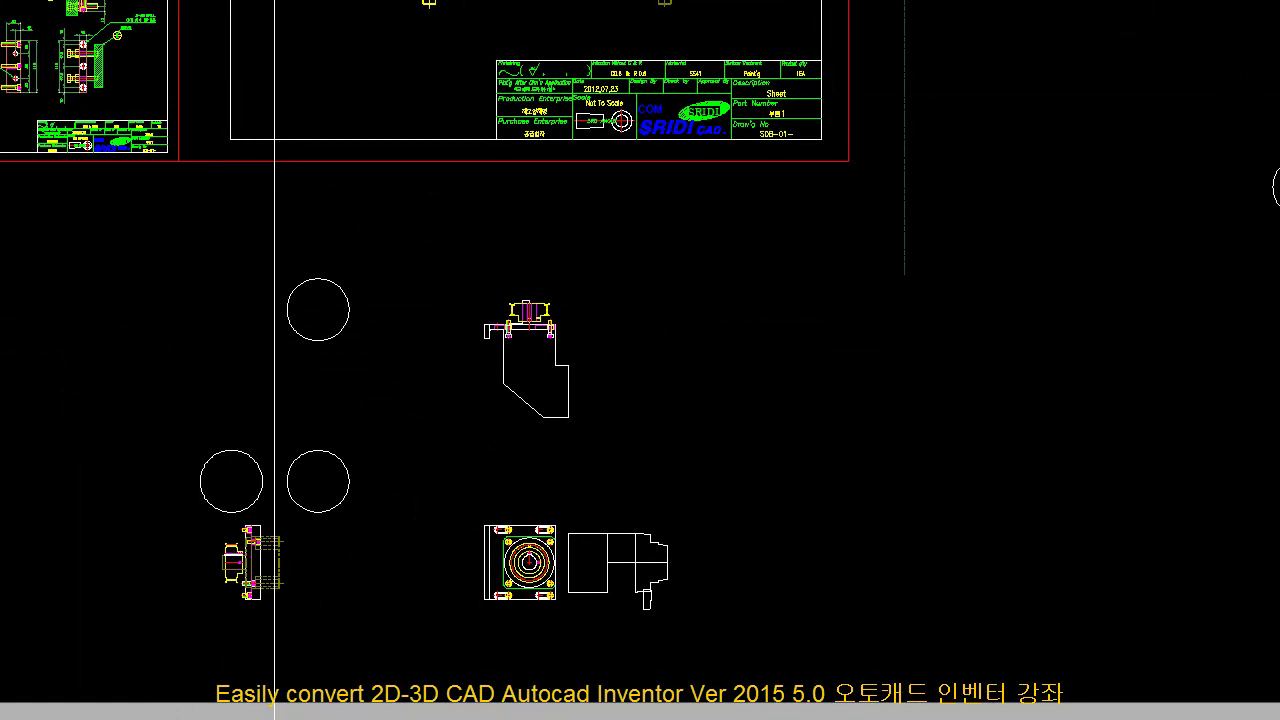
middle_drag(317, 354, 265, 248)
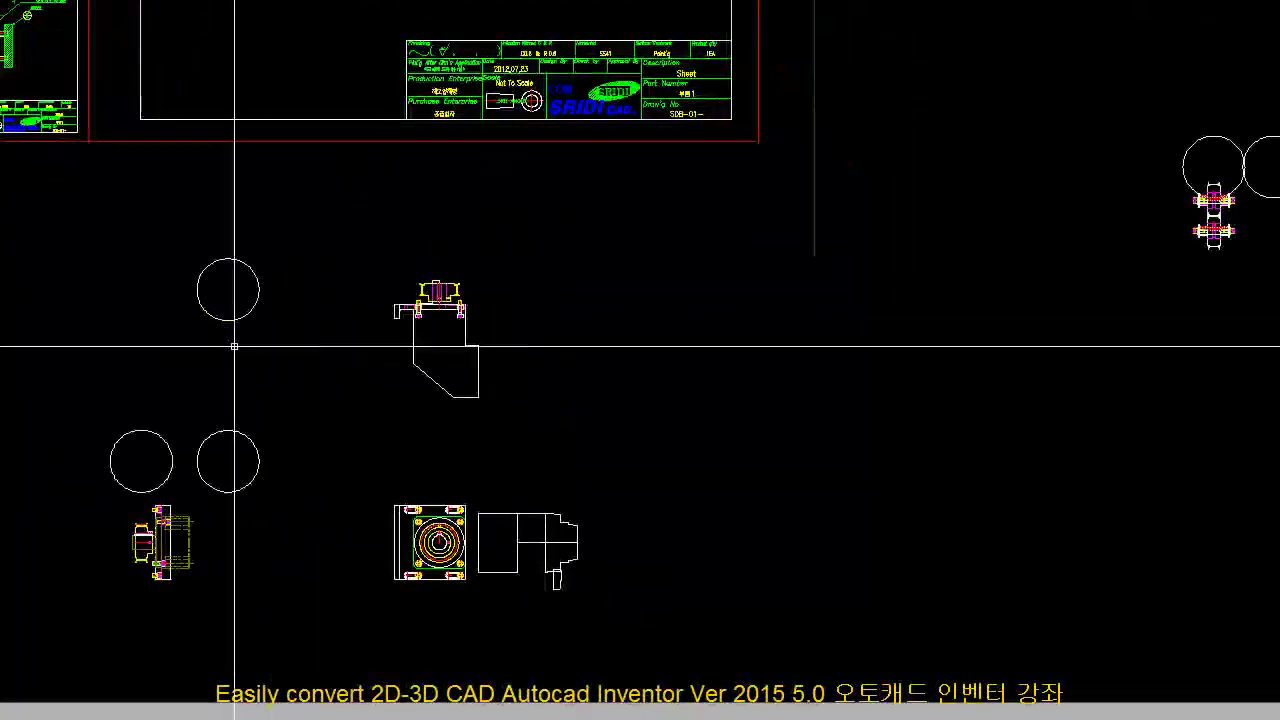
click(320, 390)
click(271, 334)
middle_drag(323, 314, 325, 370)
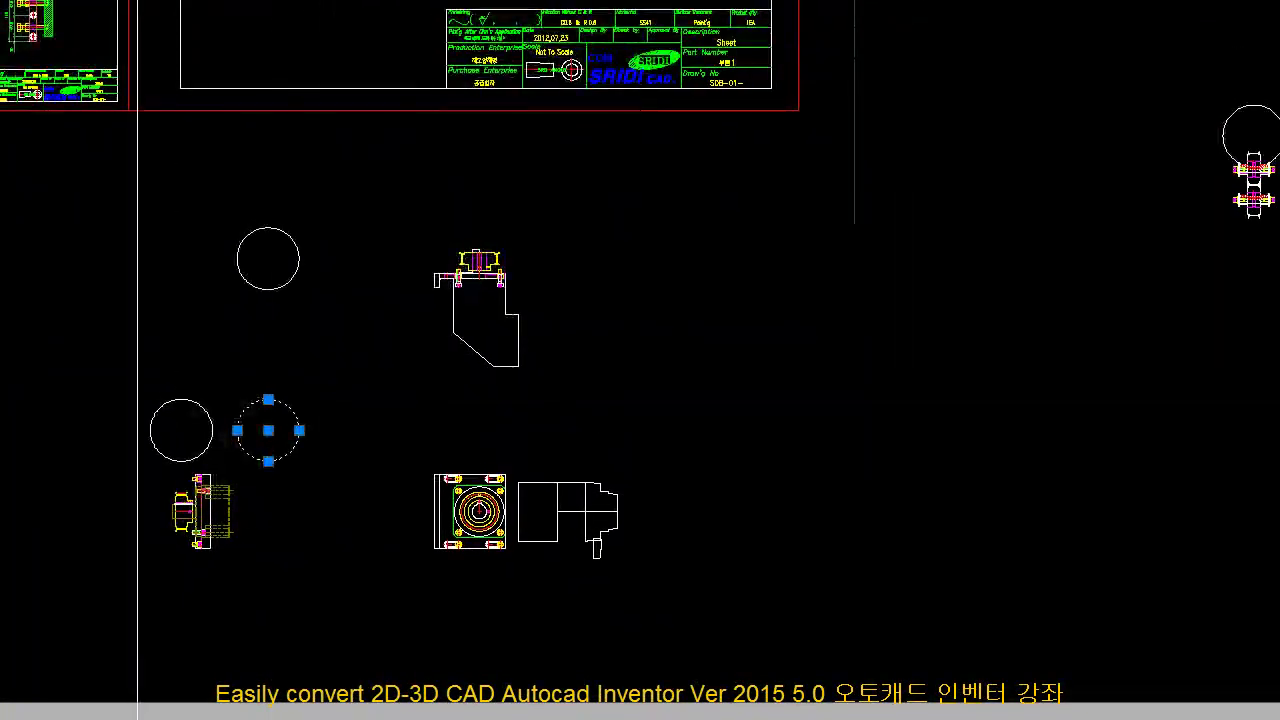
text(m)
key(Return)
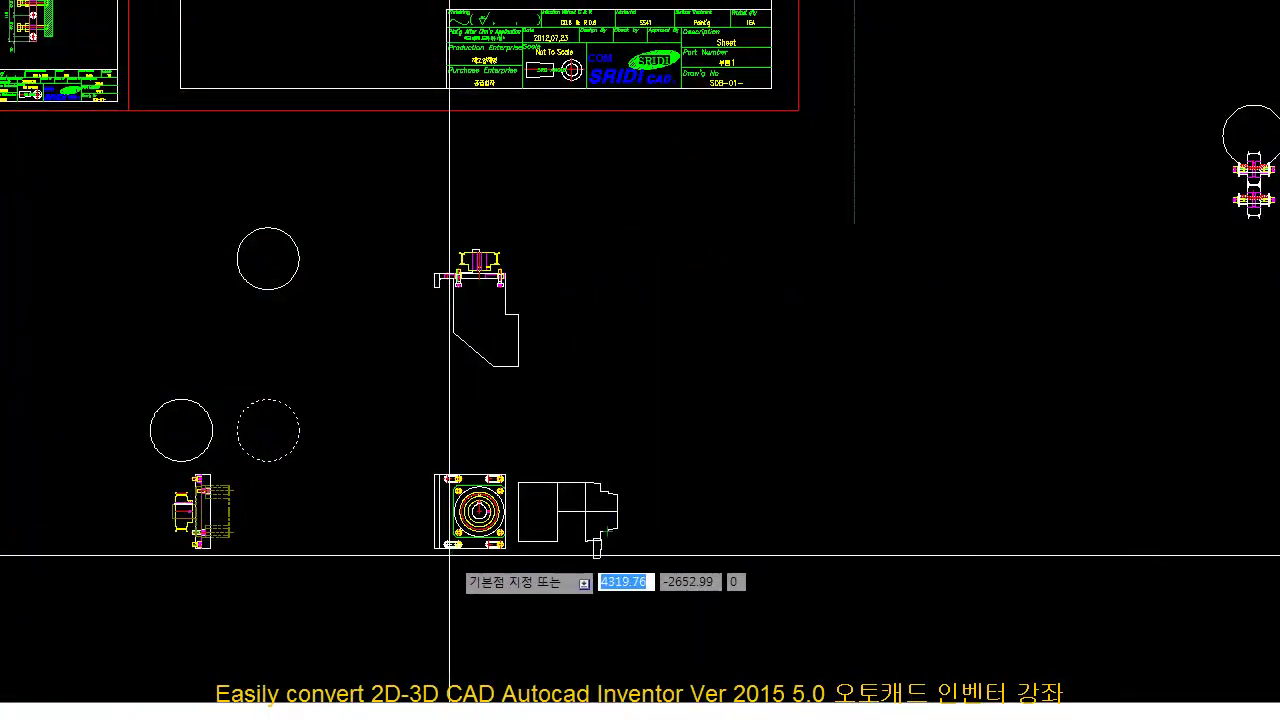
click(434, 474)
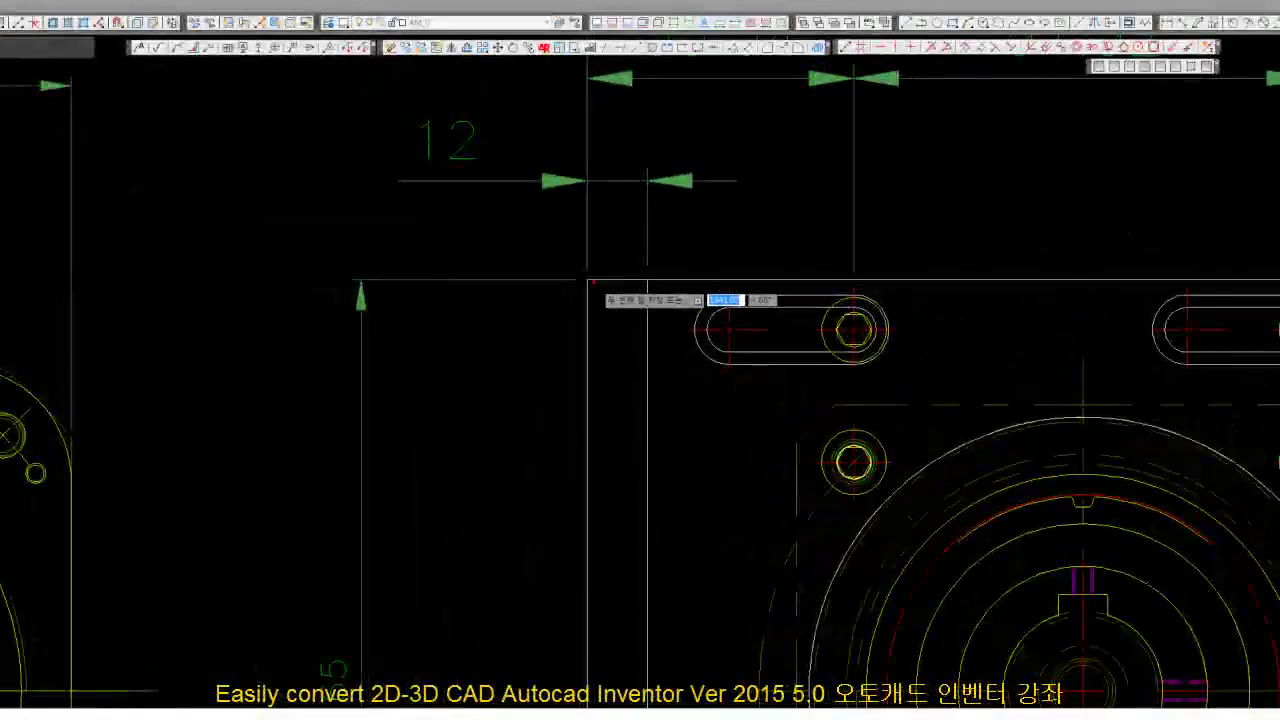
Select the left lower circle and complete the move from the shortcut menu
scroll(700, 290, down, 5)
scroll(690, 290, down, 3)
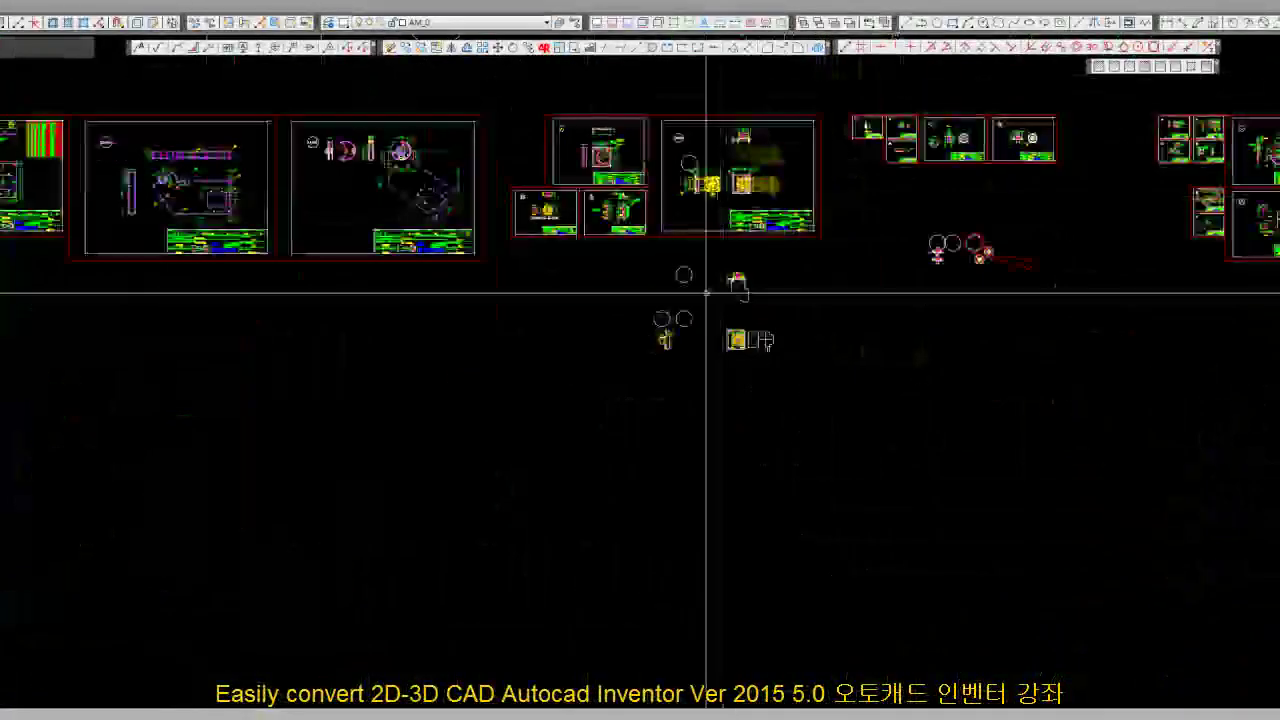
scroll(670, 306, up, 5)
click(588, 322)
click(414, 46)
scroll(640, 440, up, 3)
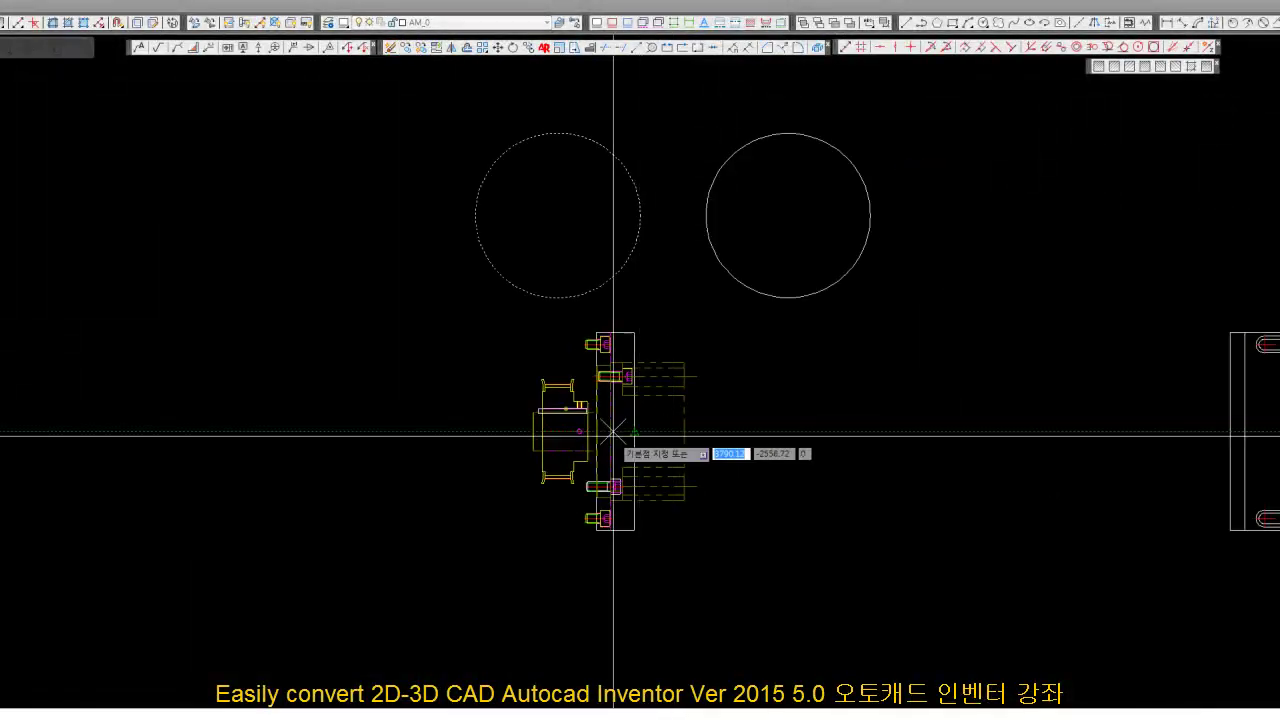
scroll(609, 434, up, 2)
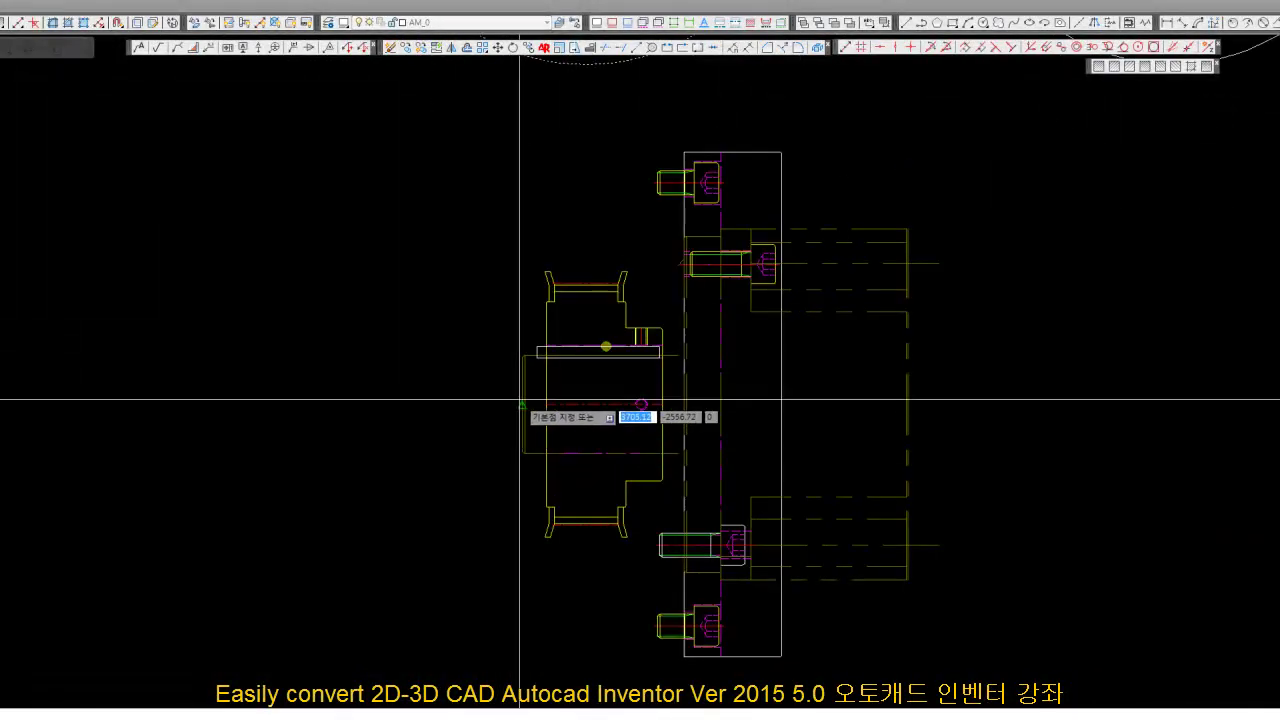
scroll(596, 495, down, 3)
scroll(596, 495, down, 3)
scroll(629, 380, up, 2)
scroll(660, 290, up, 3)
scroll(653, 257, up, 3)
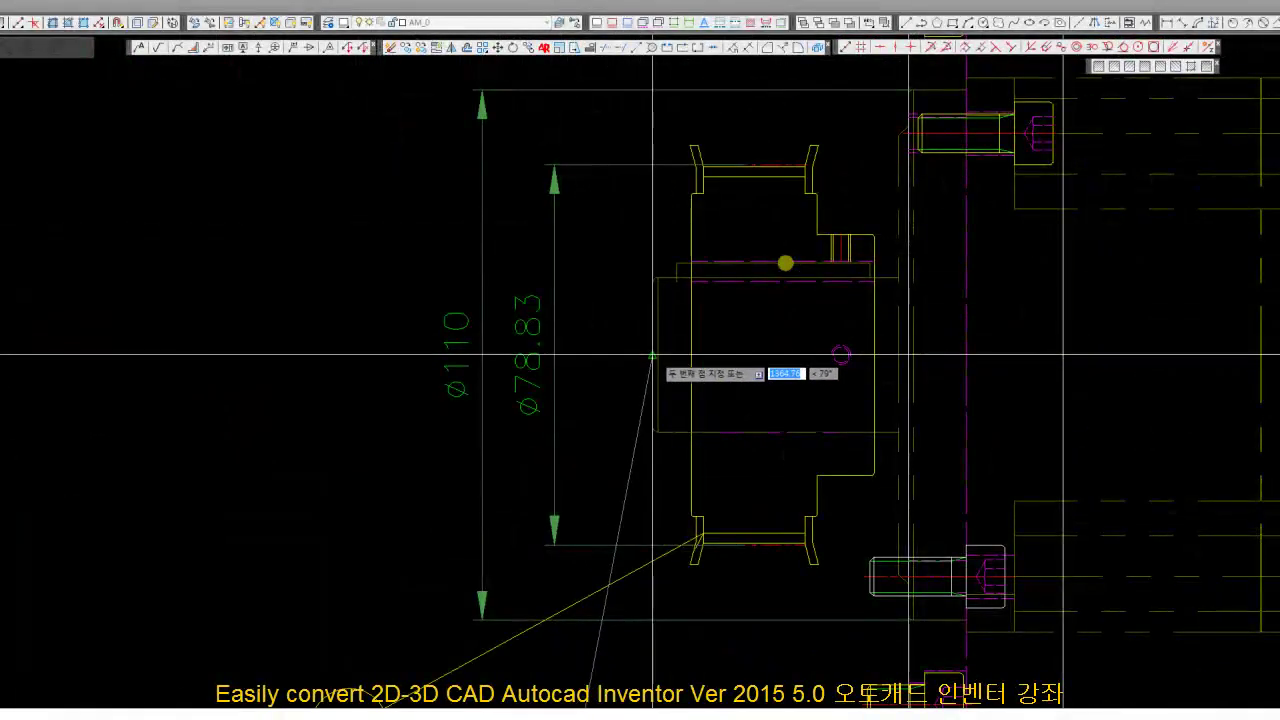
scroll(739, 268, down, 3)
right_click(722, 245)
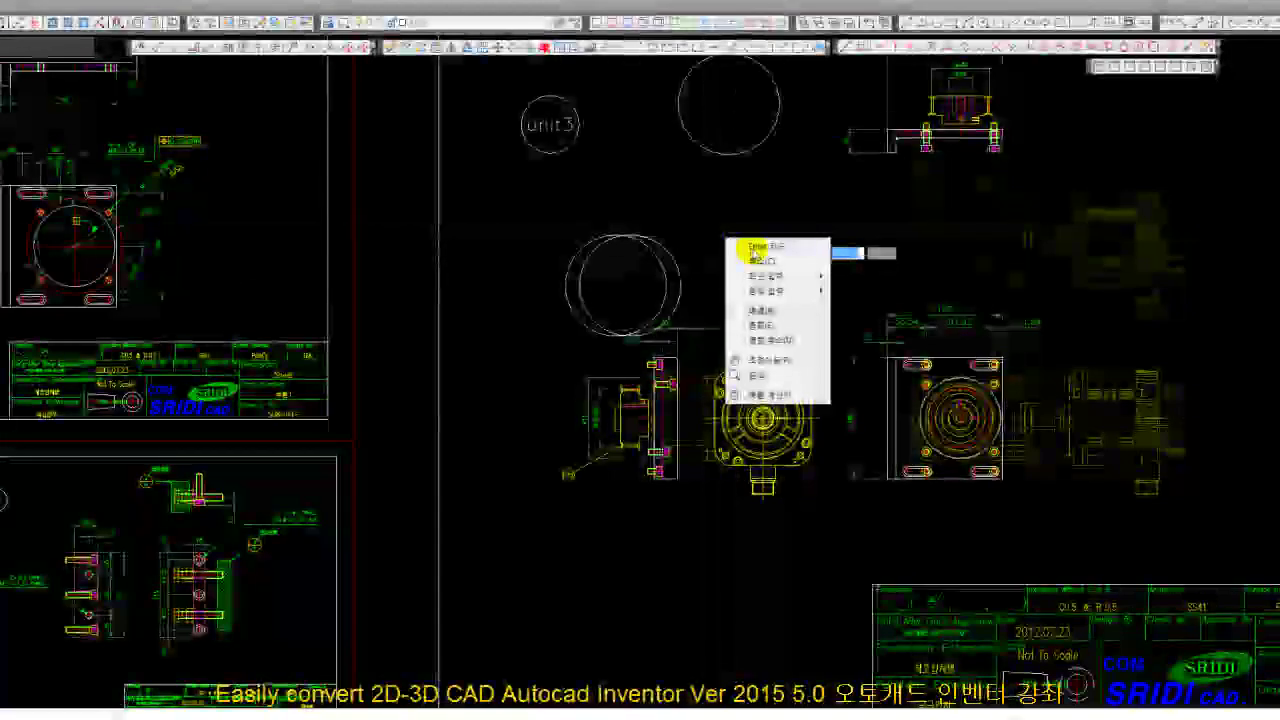
click(745, 246)
Select the circle and move it (M) up into the unit3 sheet above the flange view
scroll(674, 277, down, 3)
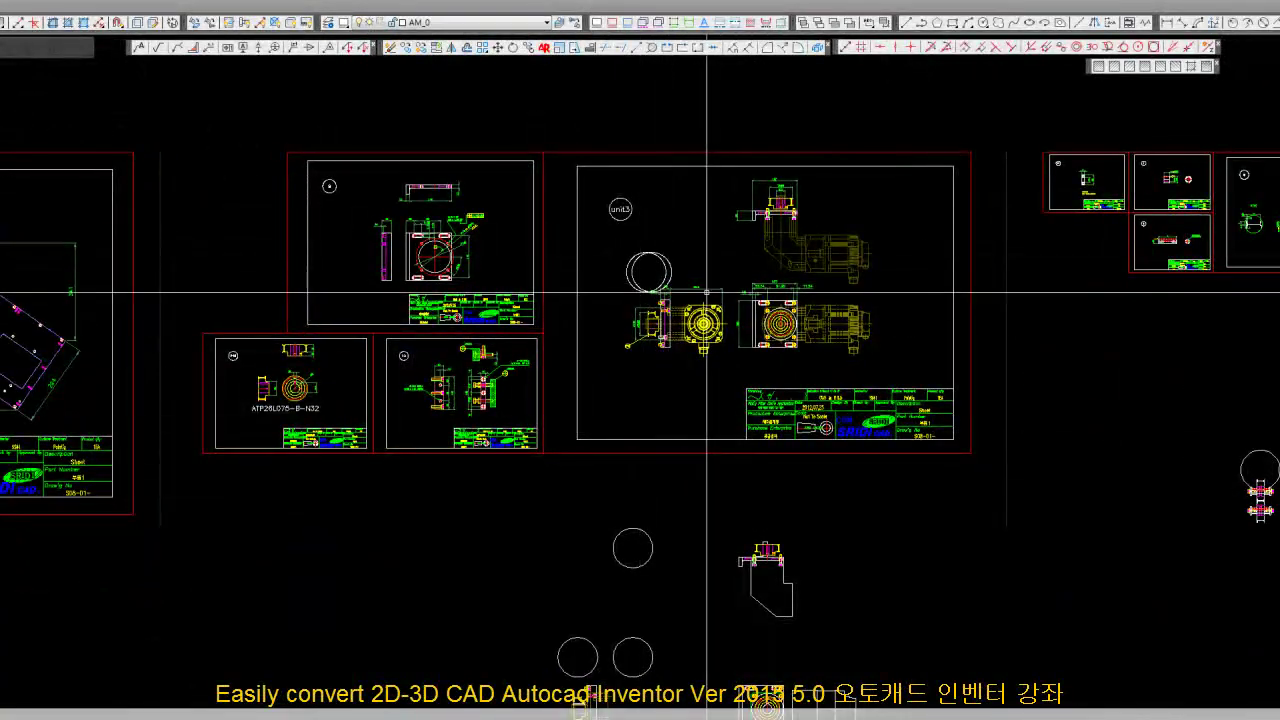
scroll(709, 289, down, 5)
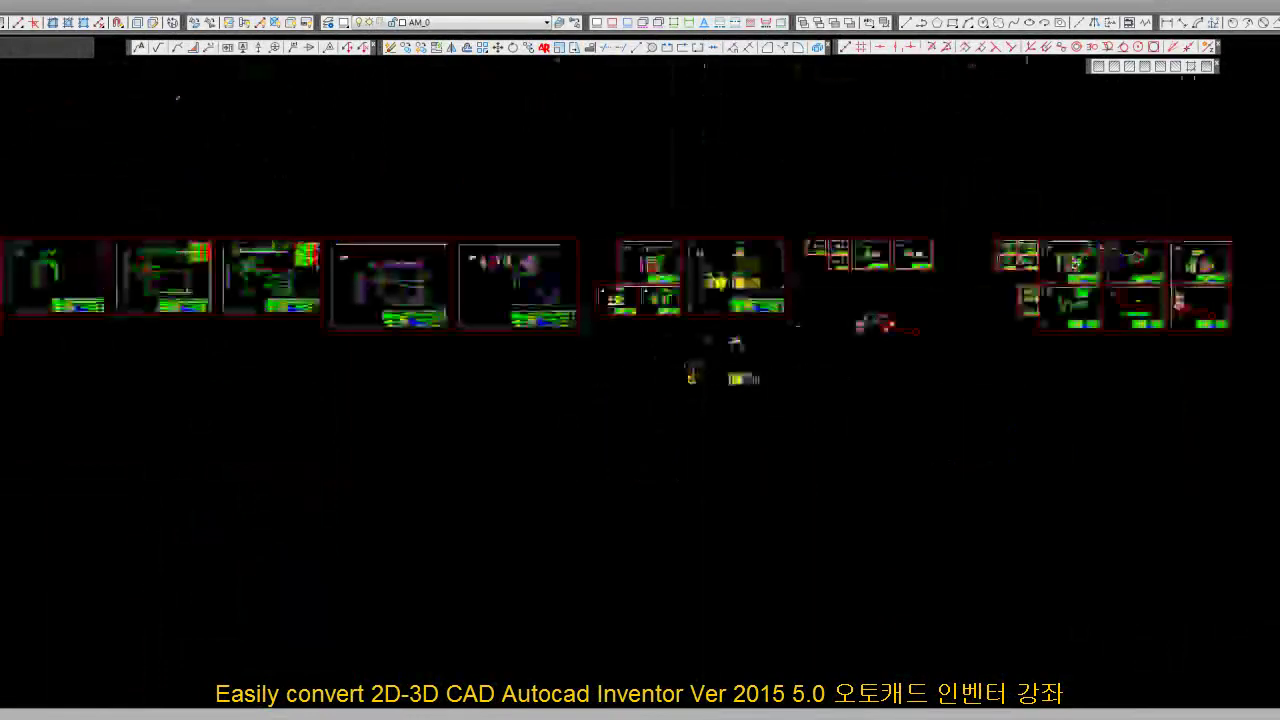
scroll(709, 300, up, 3)
scroll(706, 271, up, 4)
scroll(766, 257, up, 2)
click(643, 233)
scroll(655, 300, down, 3)
scroll(646, 379, up, 2)
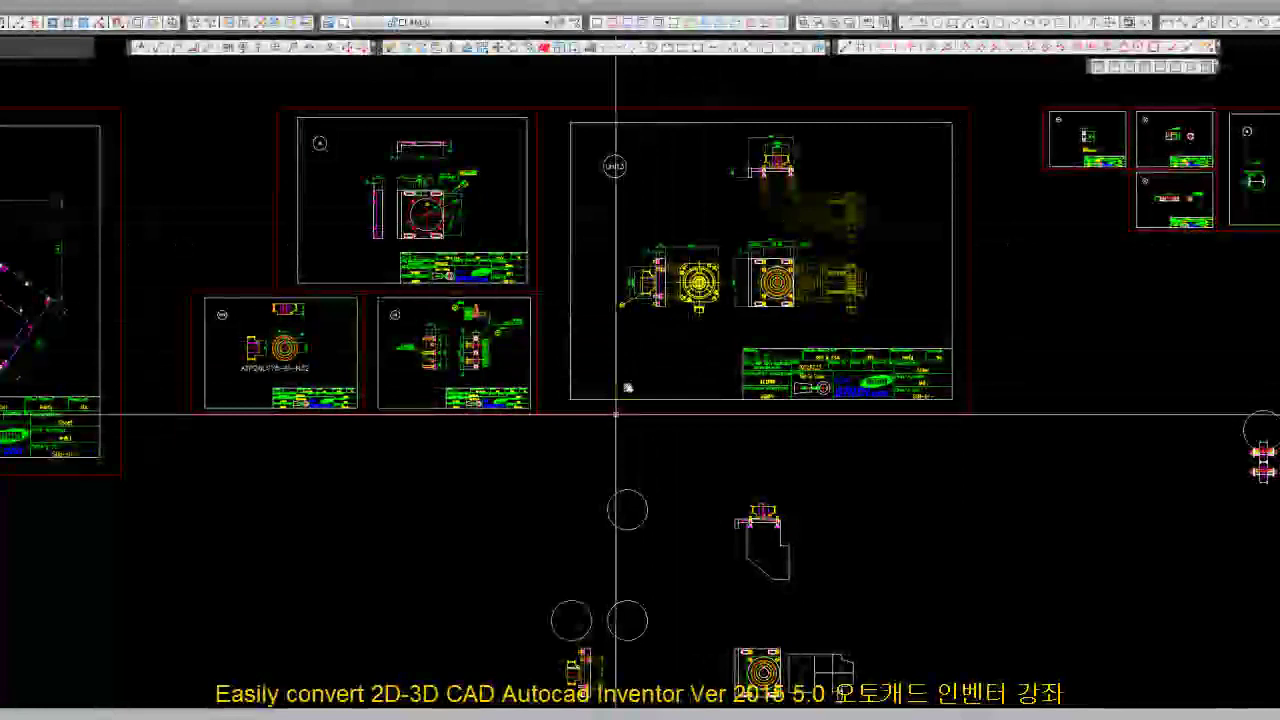
middle_drag(615, 413, 615, 308)
text(m)
key(Return)
scroll(557, 560, up, 5)
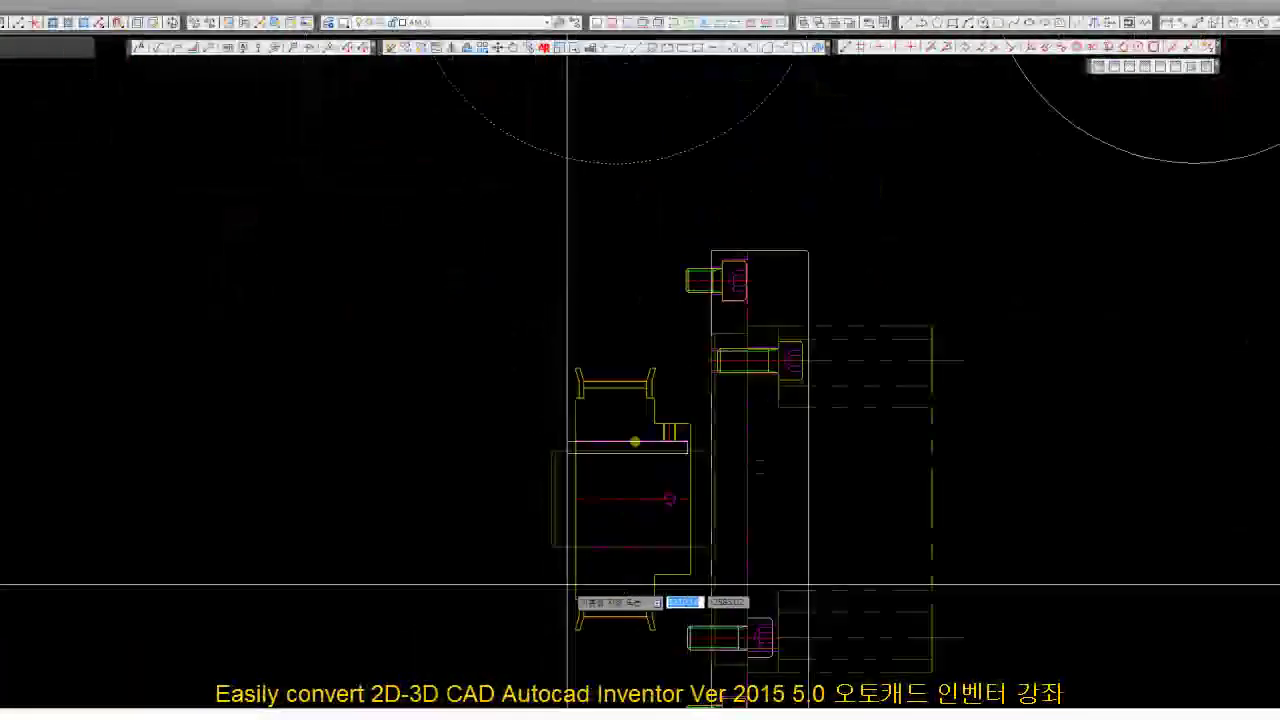
scroll(551, 493, down, 5)
scroll(663, 386, up, 3)
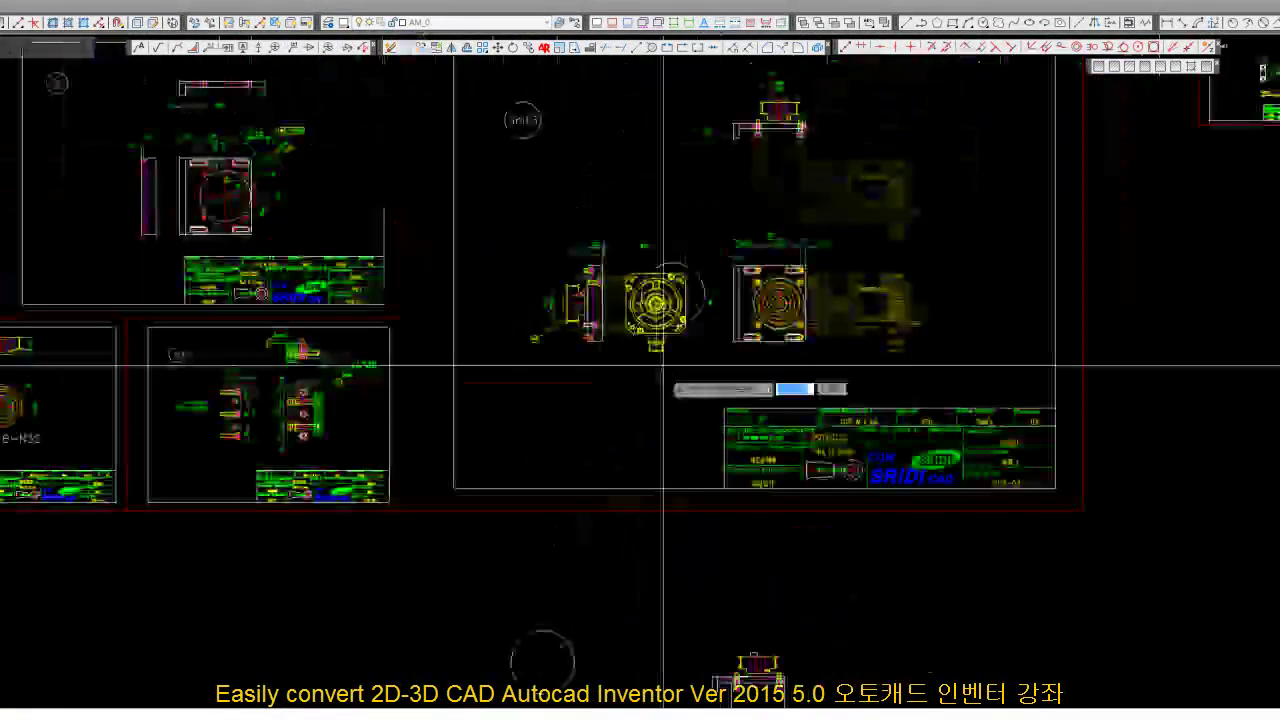
scroll(571, 300, up, 2)
scroll(541, 298, down, 2)
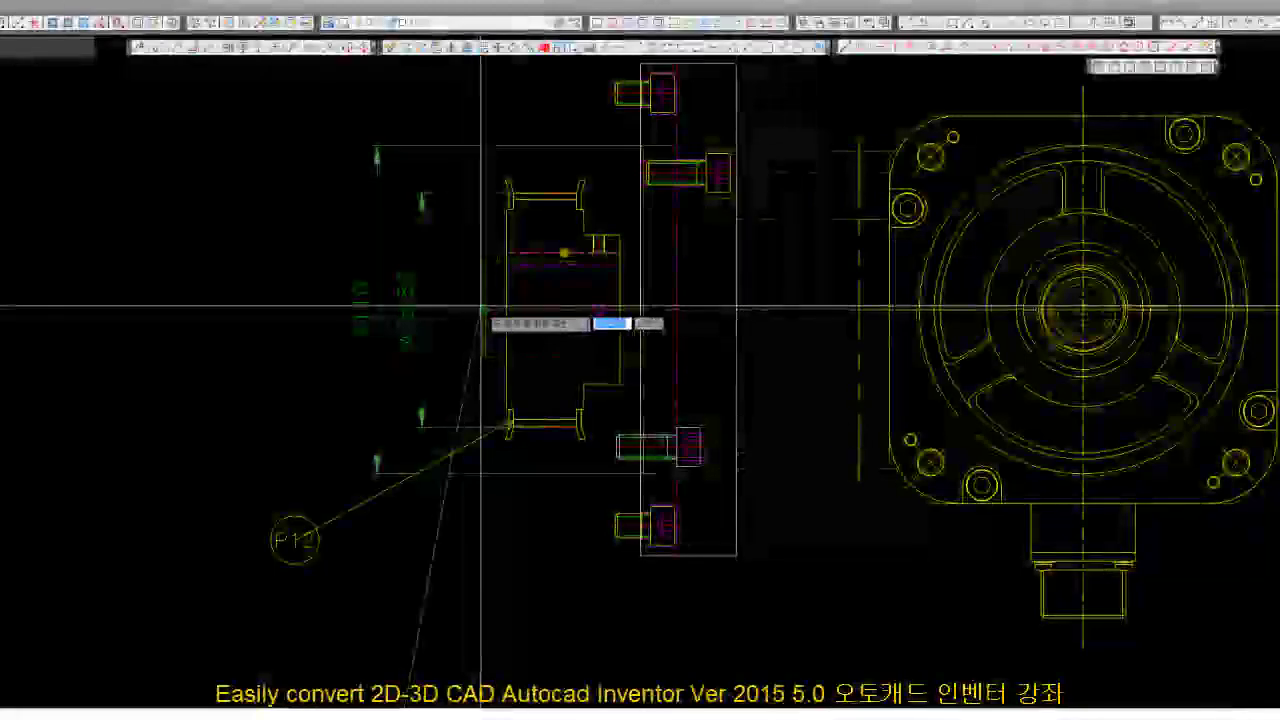
scroll(590, 285, down, 3)
scroll(617, 267, down, 2)
right_click(617, 267)
Place the circle in the sheet, then move the top and front gearbox views
click(643, 277)
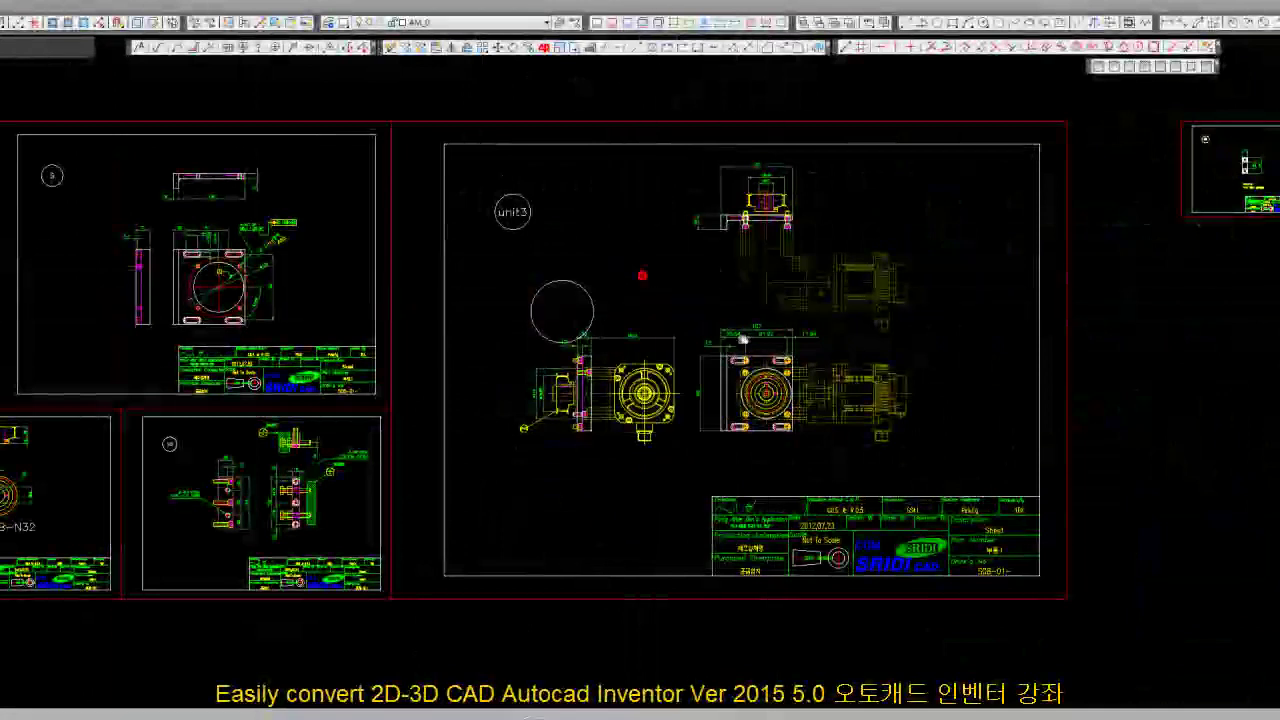
scroll(771, 240, down, 2)
scroll(700, 350, up, 3)
click(590, 215)
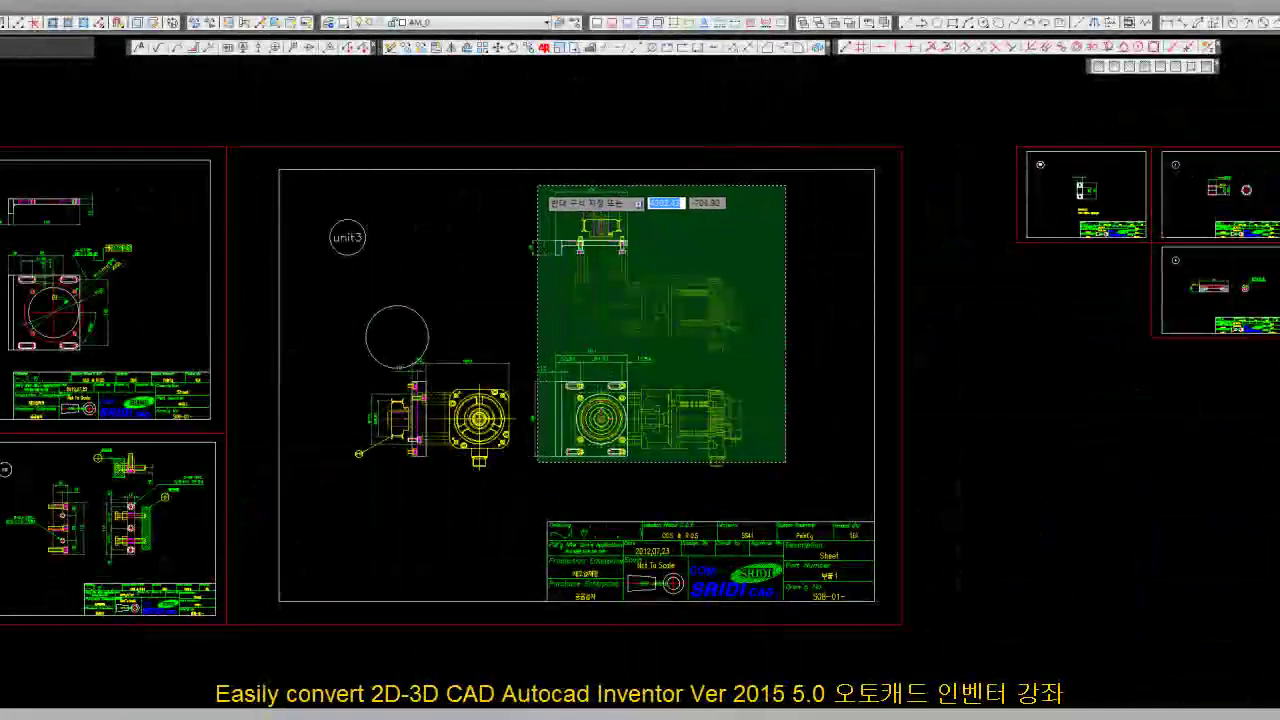
click(534, 193)
click(497, 47)
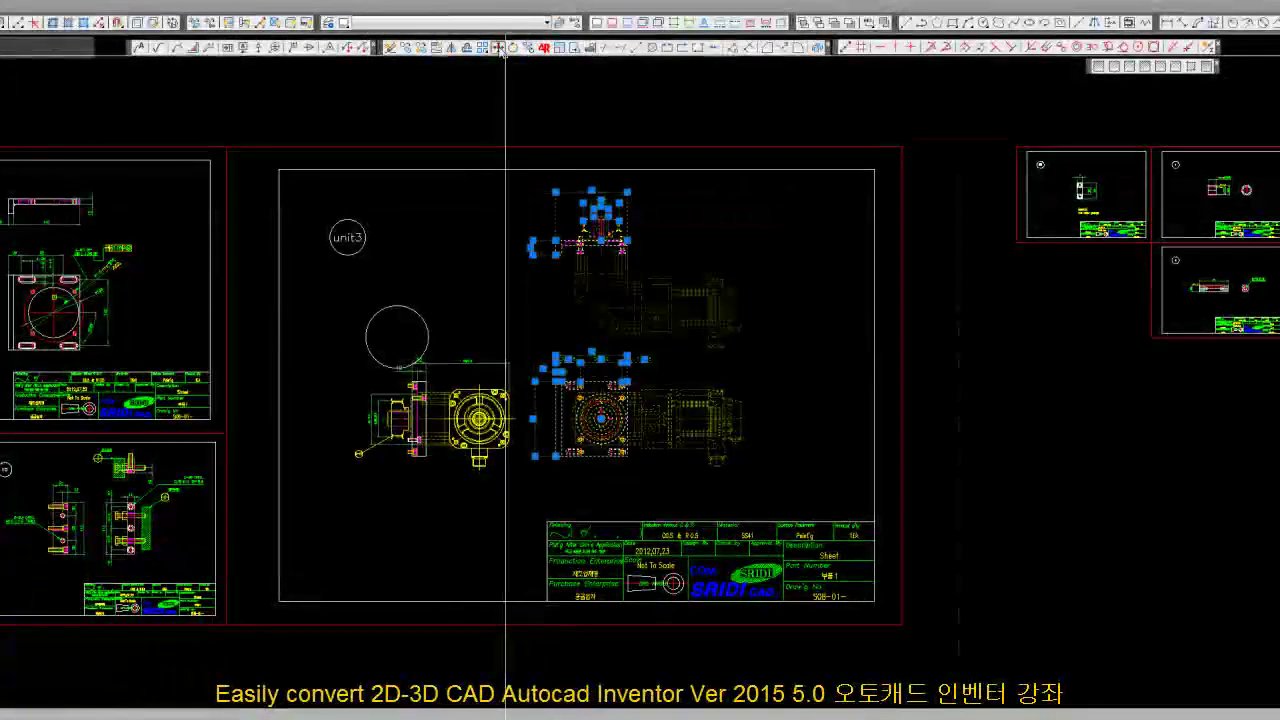
click(586, 108)
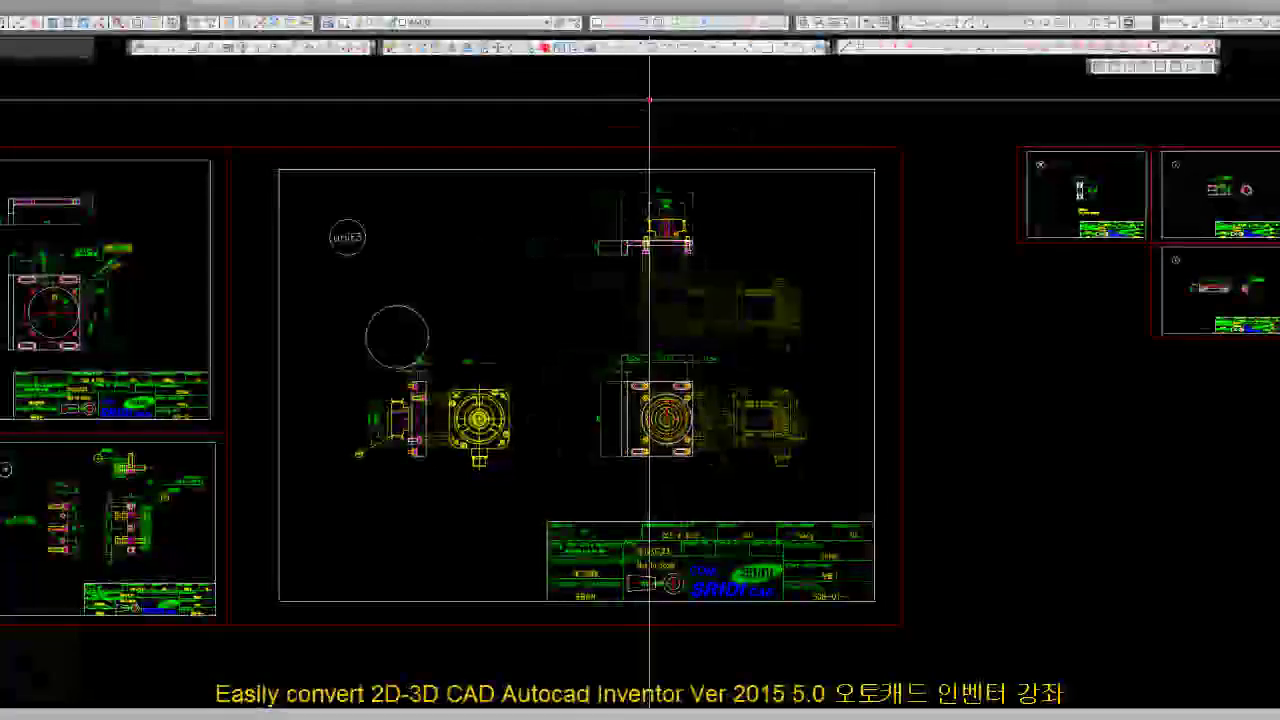
Move the circle below the sheets up beside the first one near the square flange view
scroll(650, 105, down, 4)
scroll(556, 432, up, 2)
click(588, 488)
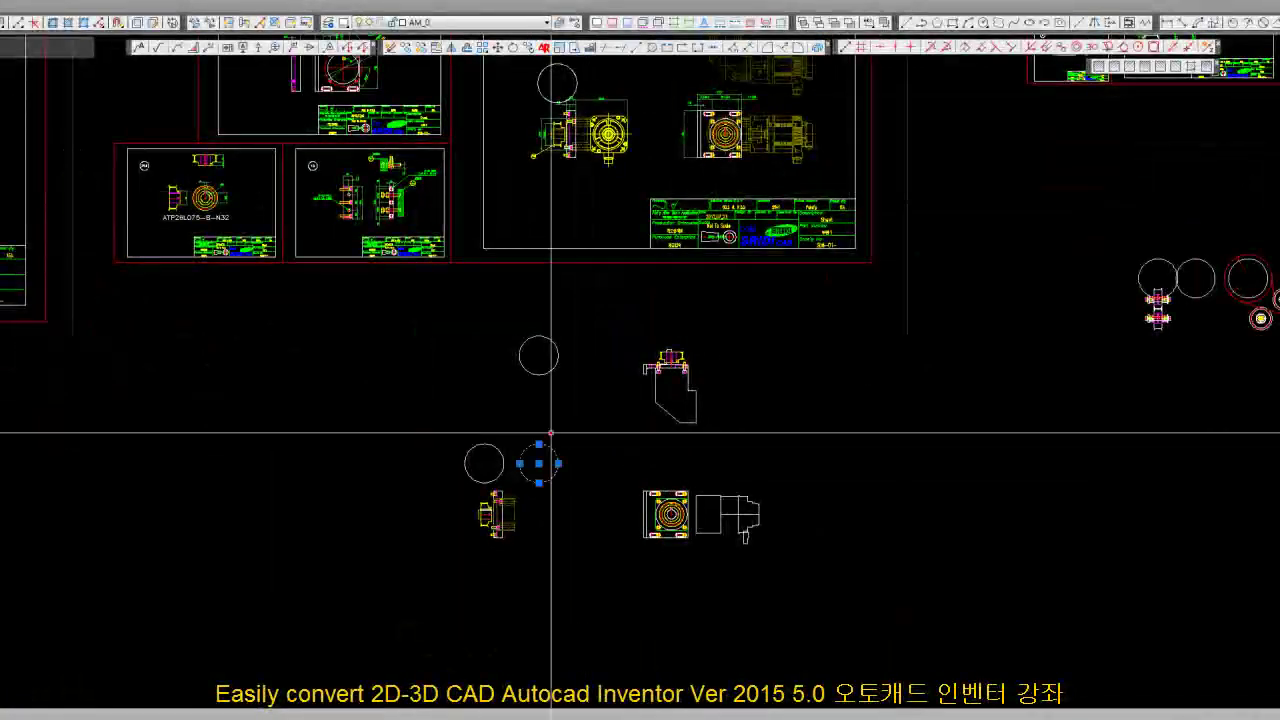
click(418, 48)
scroll(660, 500, up, 6)
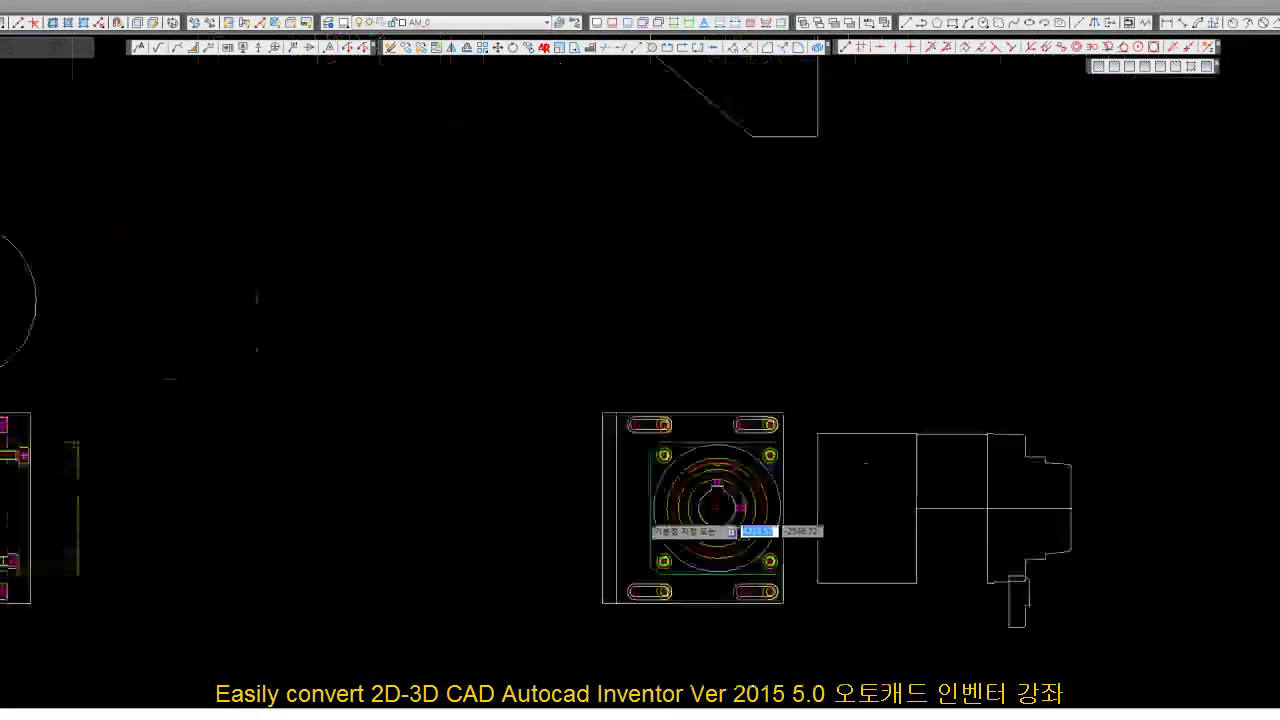
scroll(714, 528, up, 1)
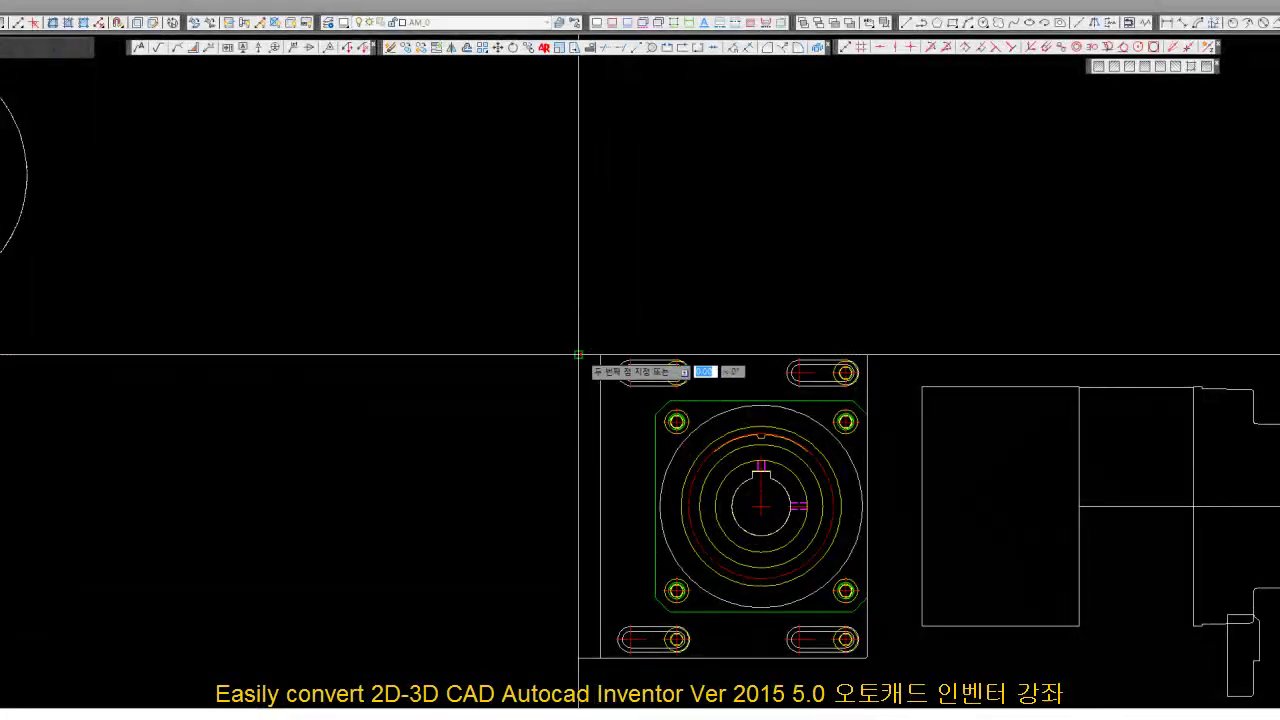
scroll(584, 352, down, 5)
scroll(640, 170, up, 2)
scroll(703, 98, up, 2)
middle_drag(703, 98, 686, 290)
scroll(657, 277, up, 5)
scroll(663, 229, up, 3)
scroll(666, 238, down, 6)
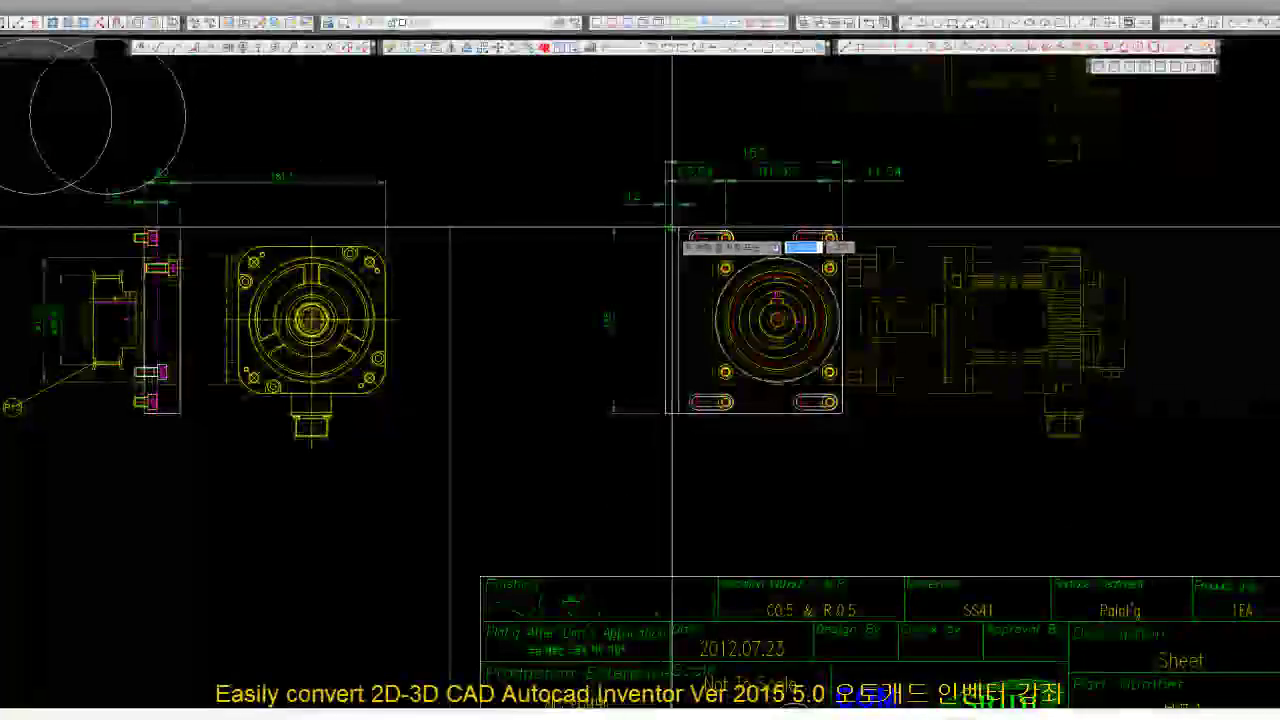
middle_drag(666, 238, 679, 297)
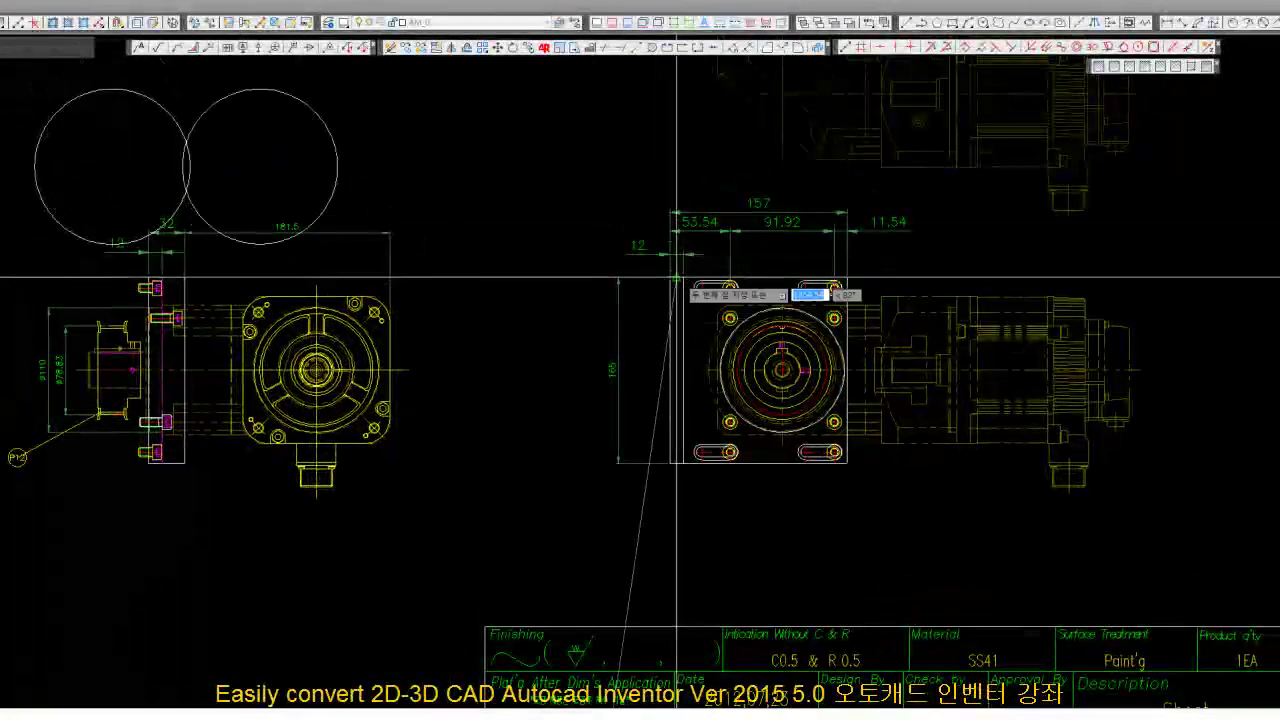
scroll(684, 277, up, 3)
scroll(644, 277, down, 6)
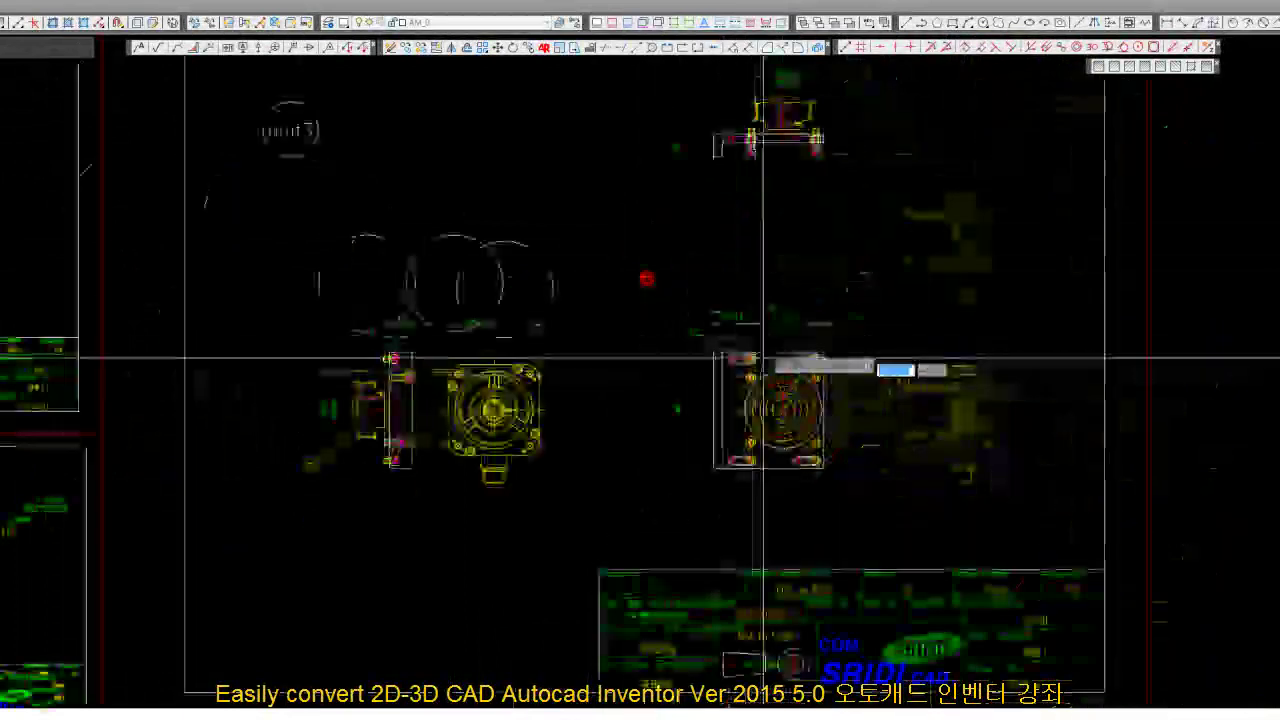
right_click(663, 240)
key(Escape)
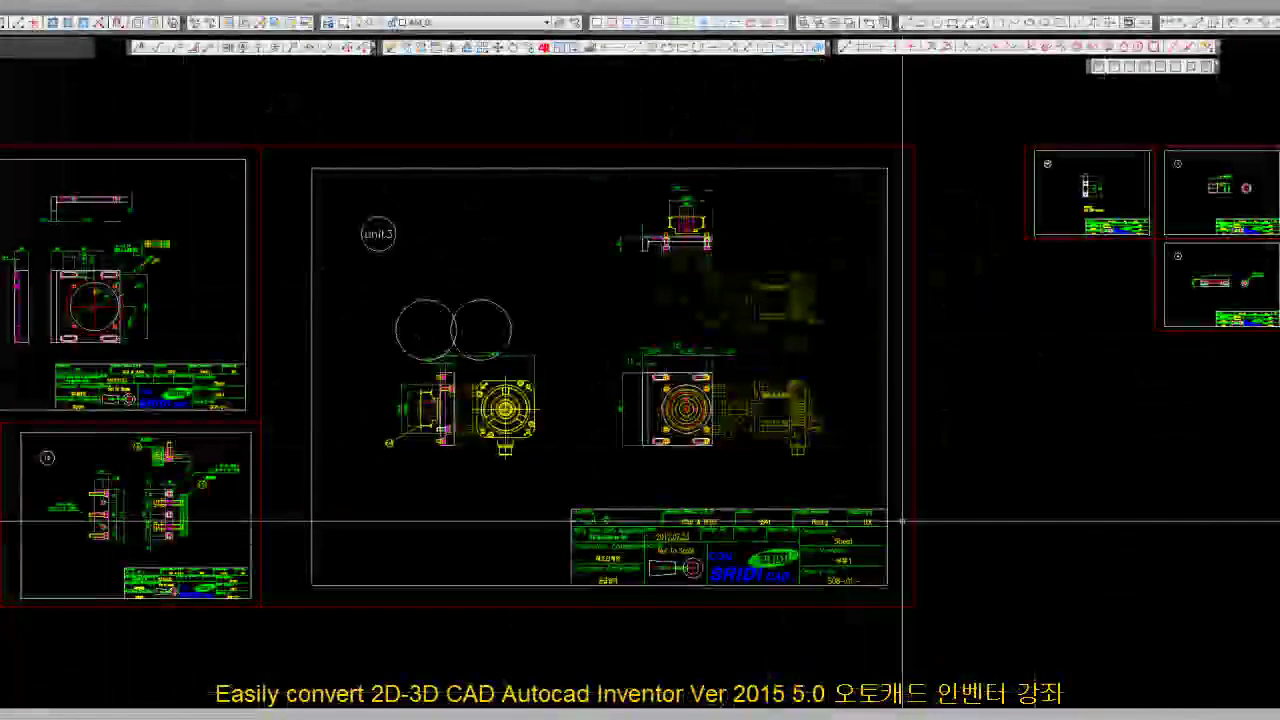
click(854, 473)
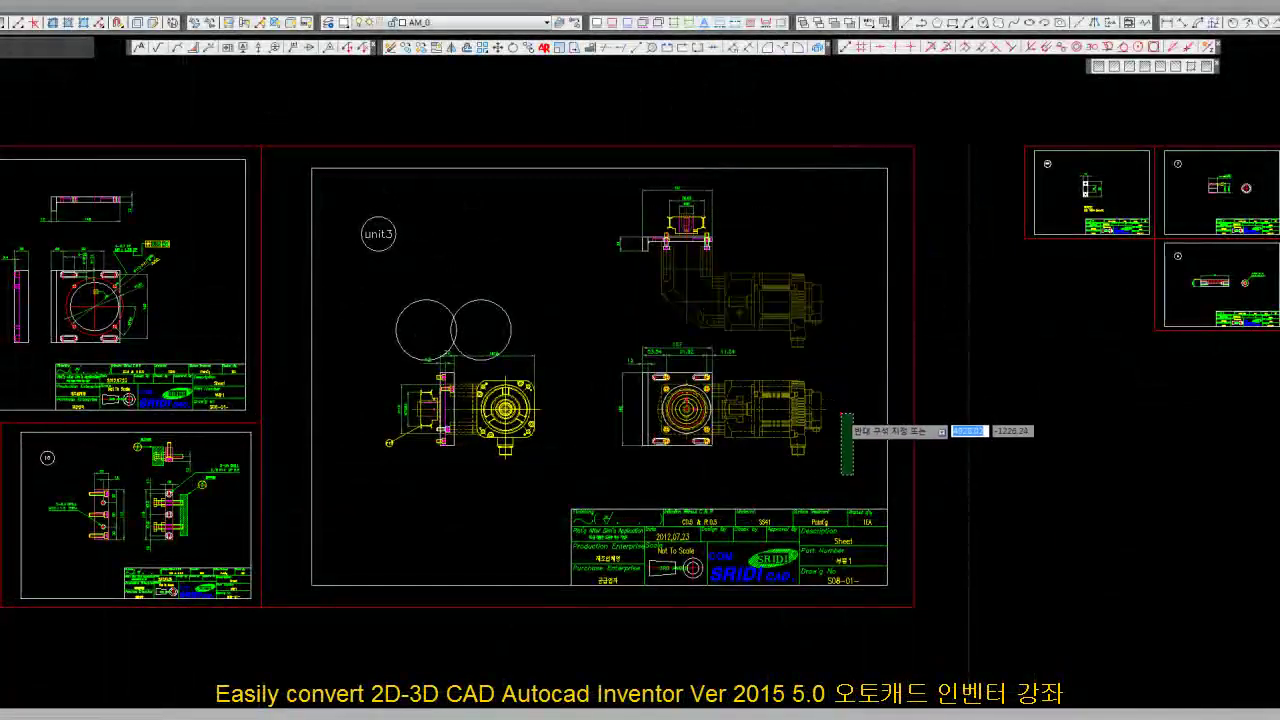
Select the small circle below the sheets and start moving it
key(Escape)
scroll(709, 286, down, 3)
scroll(670, 320, up, 2)
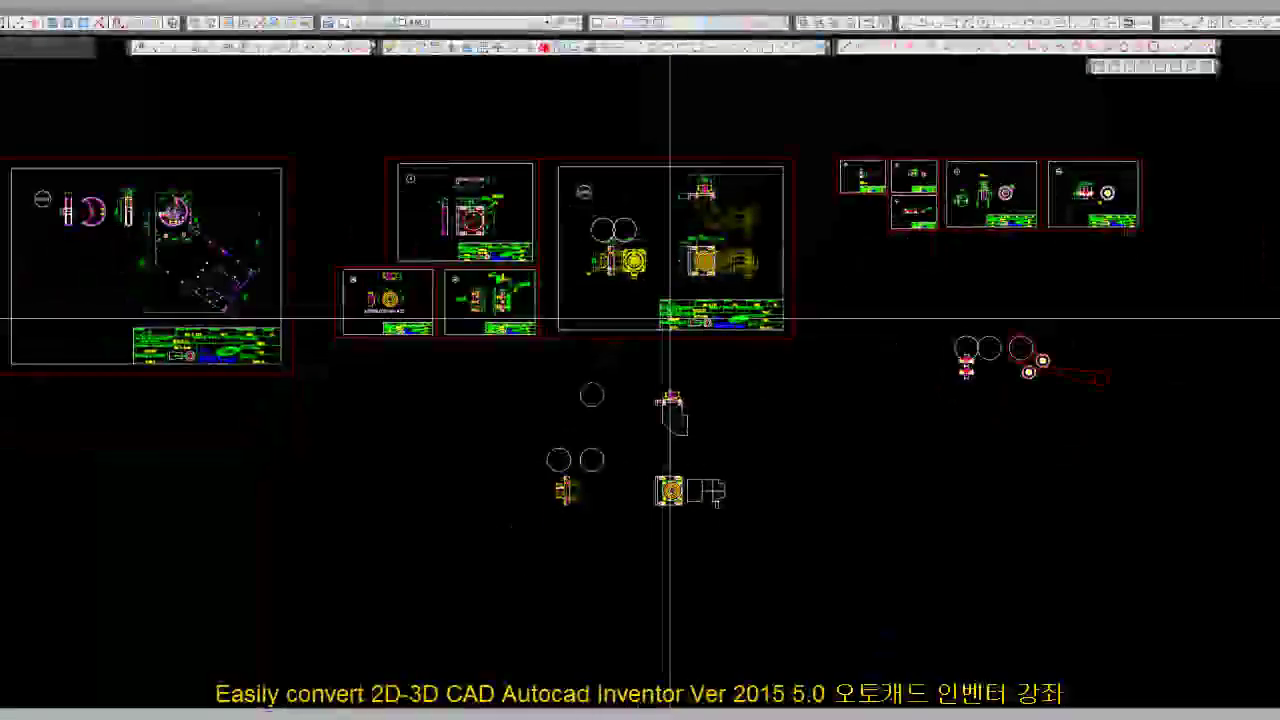
click(590, 393)
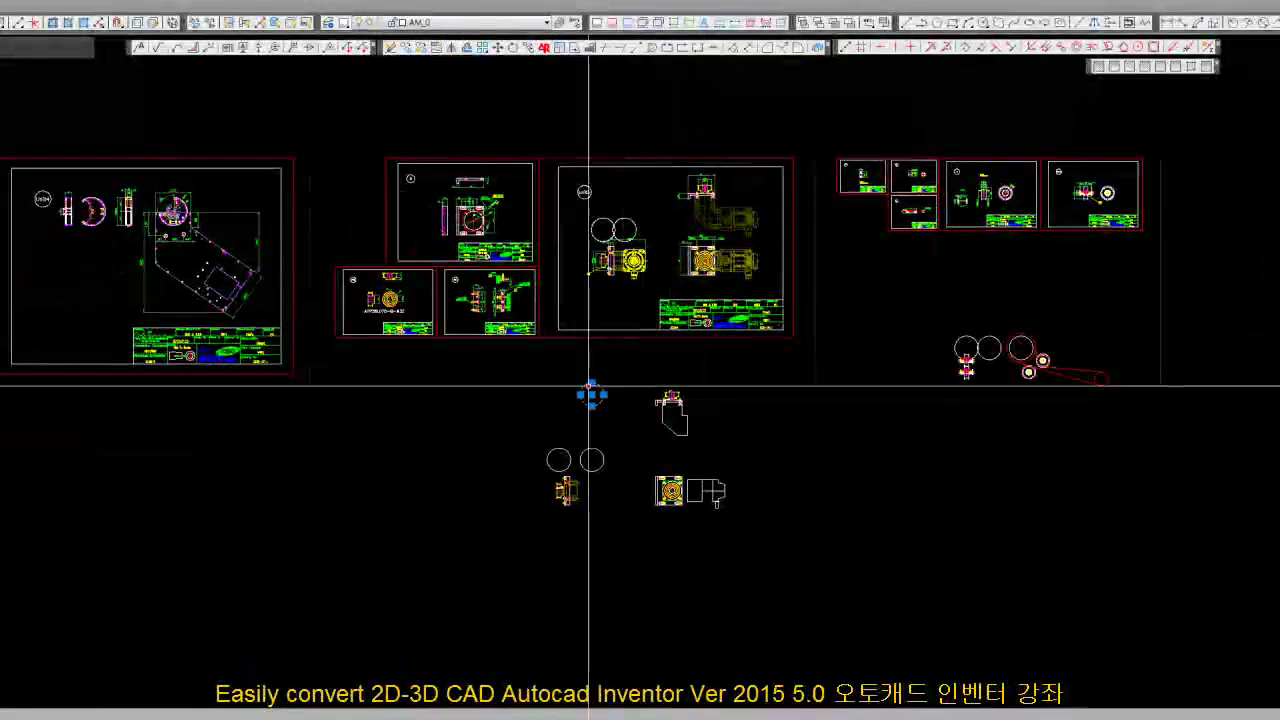
click(407, 48)
scroll(646, 392, up, 3)
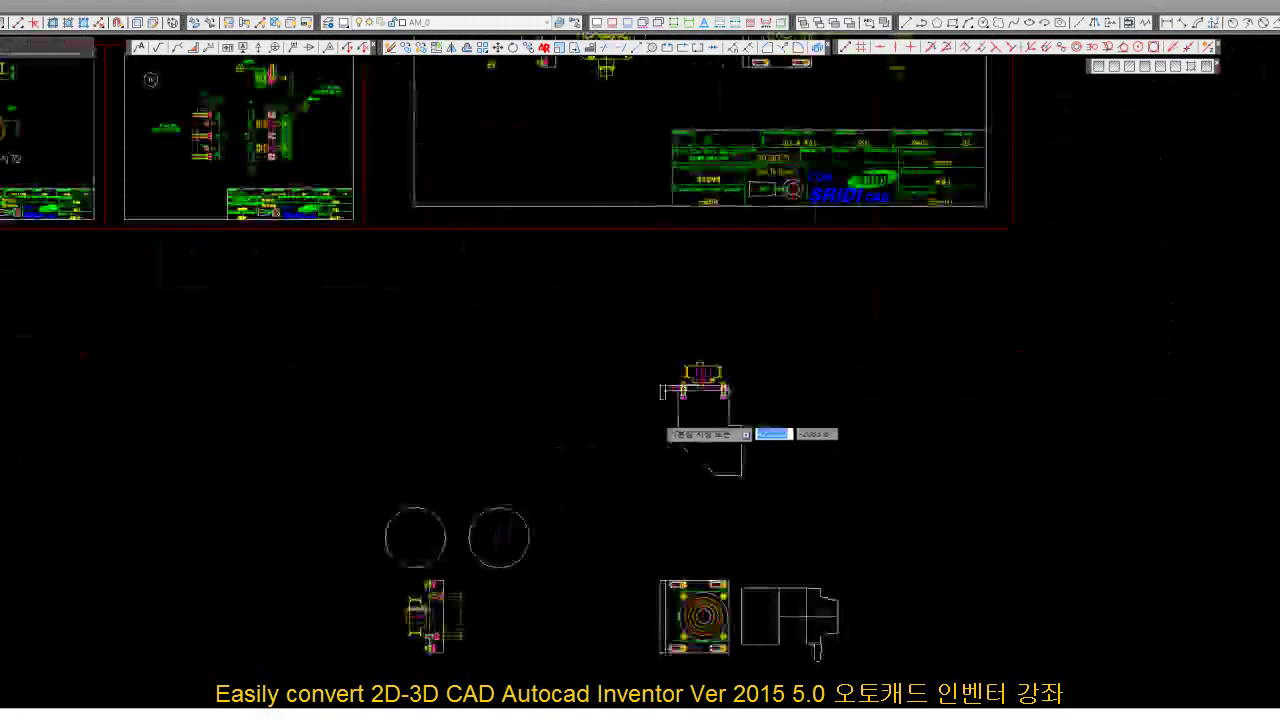
scroll(646, 387, up, 2)
scroll(646, 387, down, 3)
scroll(651, 423, up, 2)
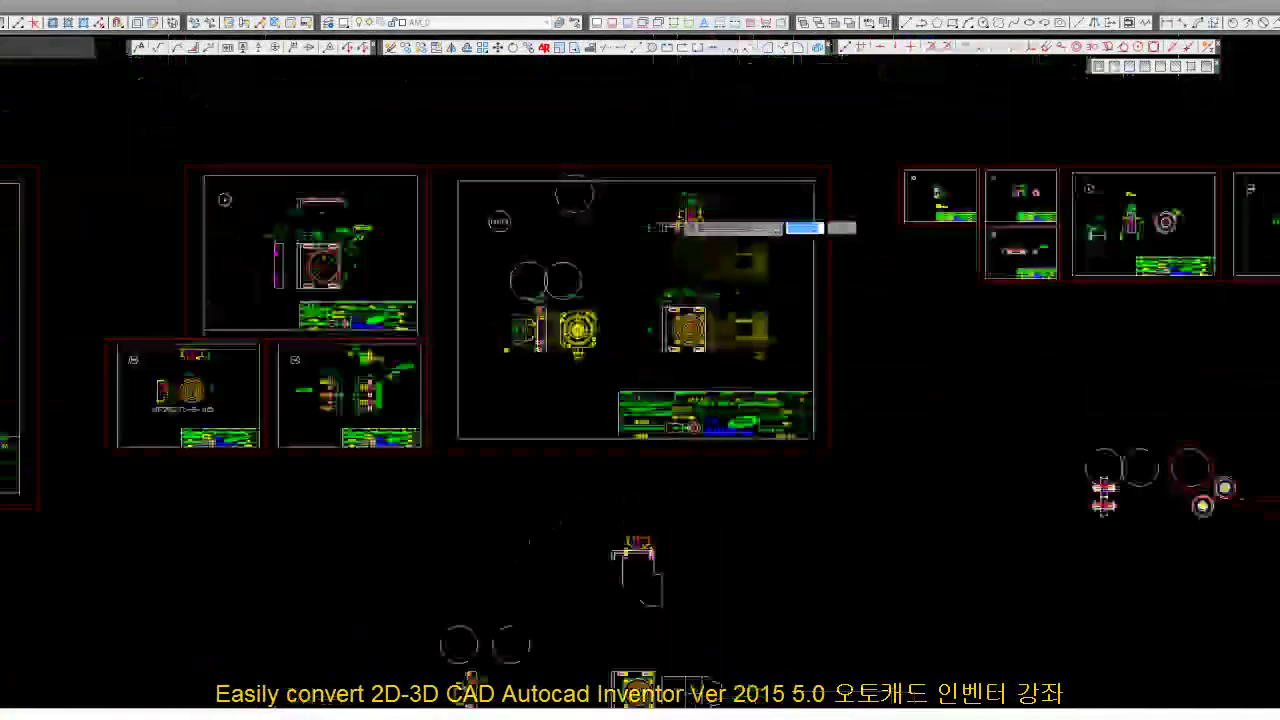
scroll(621, 322, up, 3)
scroll(610, 276, up, 2)
scroll(613, 278, up, 1)
scroll(617, 278, down, 4)
Delete the leftover lower copies of the parts below the sheets
middle_drag(686, 300, 686, 200)
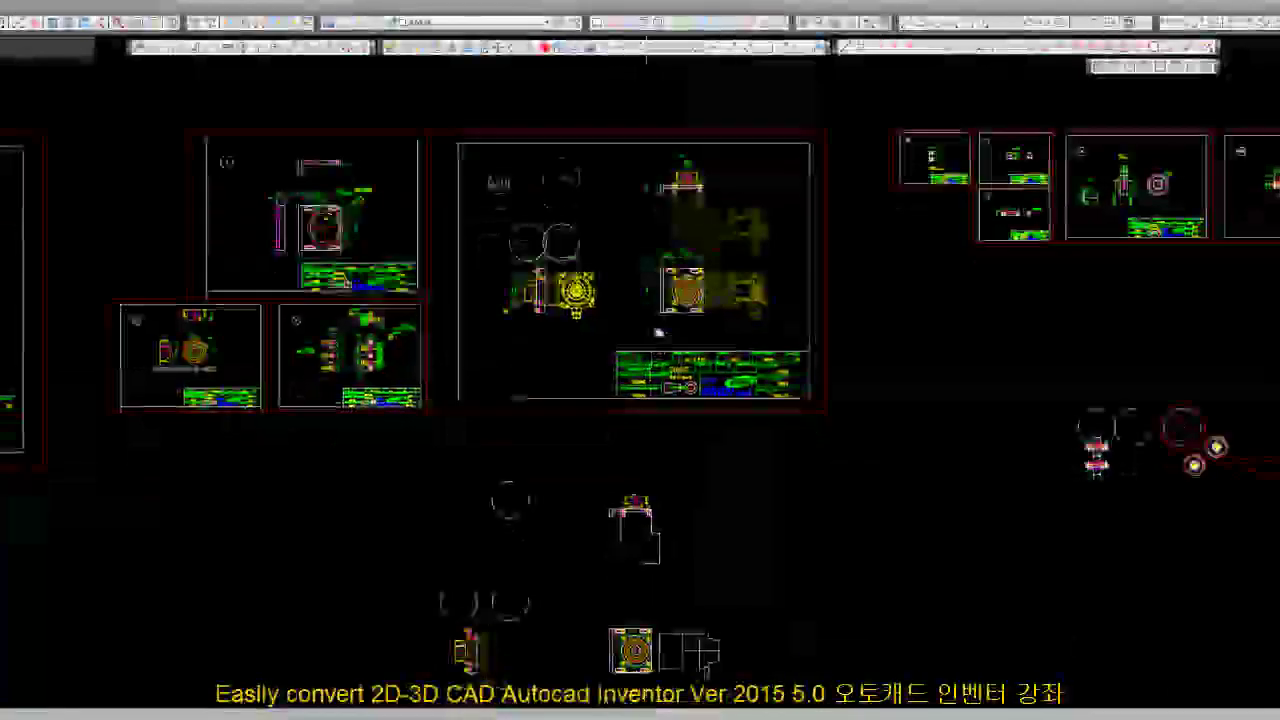
drag(762, 596, 414, 371)
middle_drag(650, 390, 650, 466)
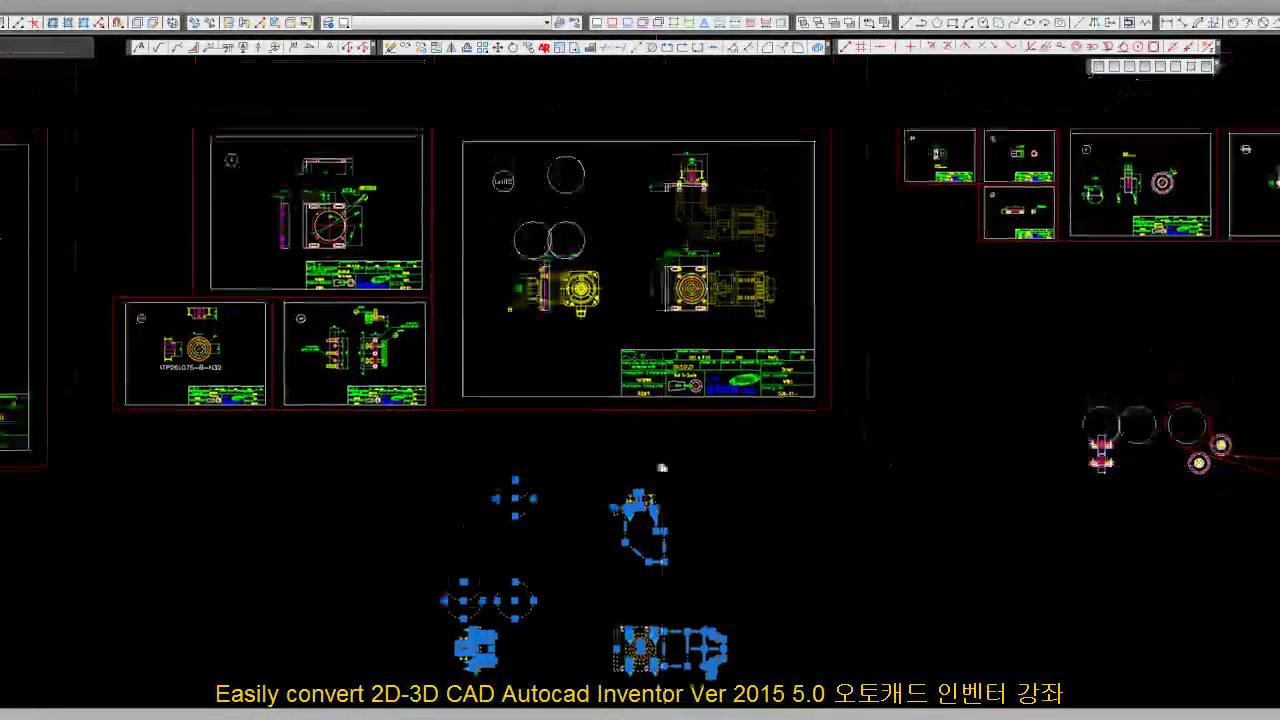
key(Delete)
Select the central sheet's motor views, then cancel the attempted move
scroll(586, 251, up, 2)
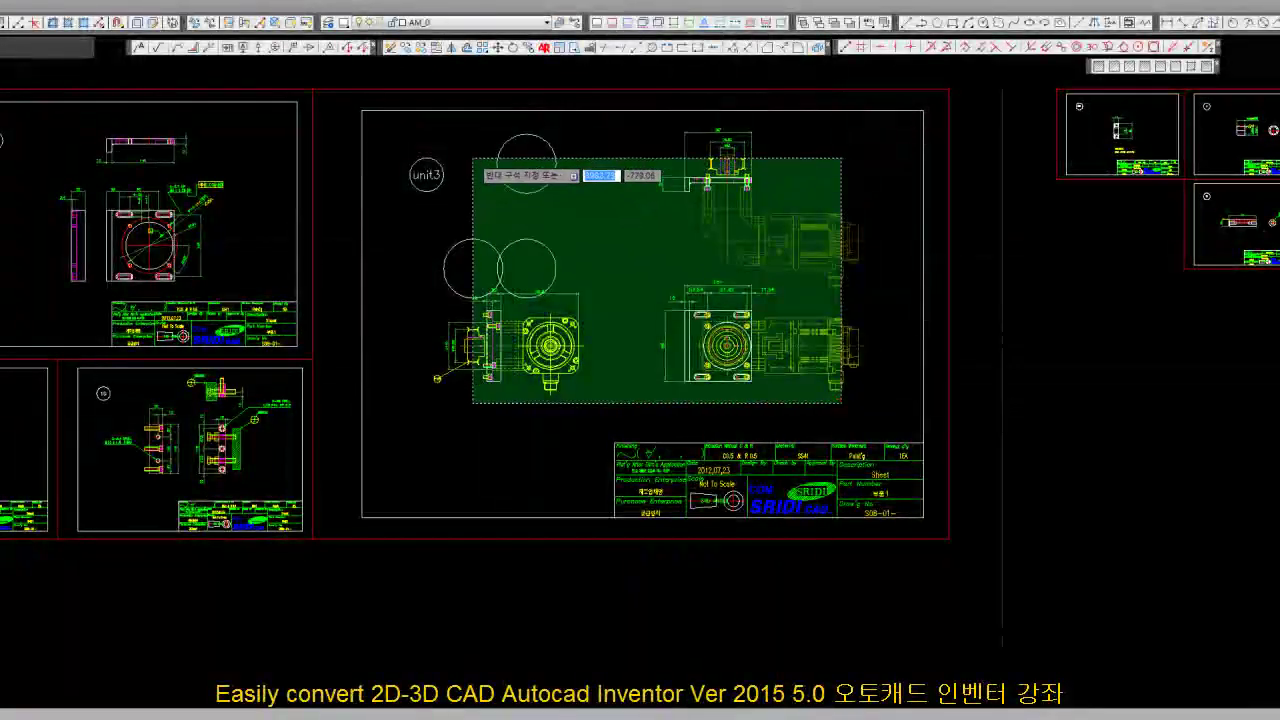
drag(857, 398, 414, 157)
click(620, 262)
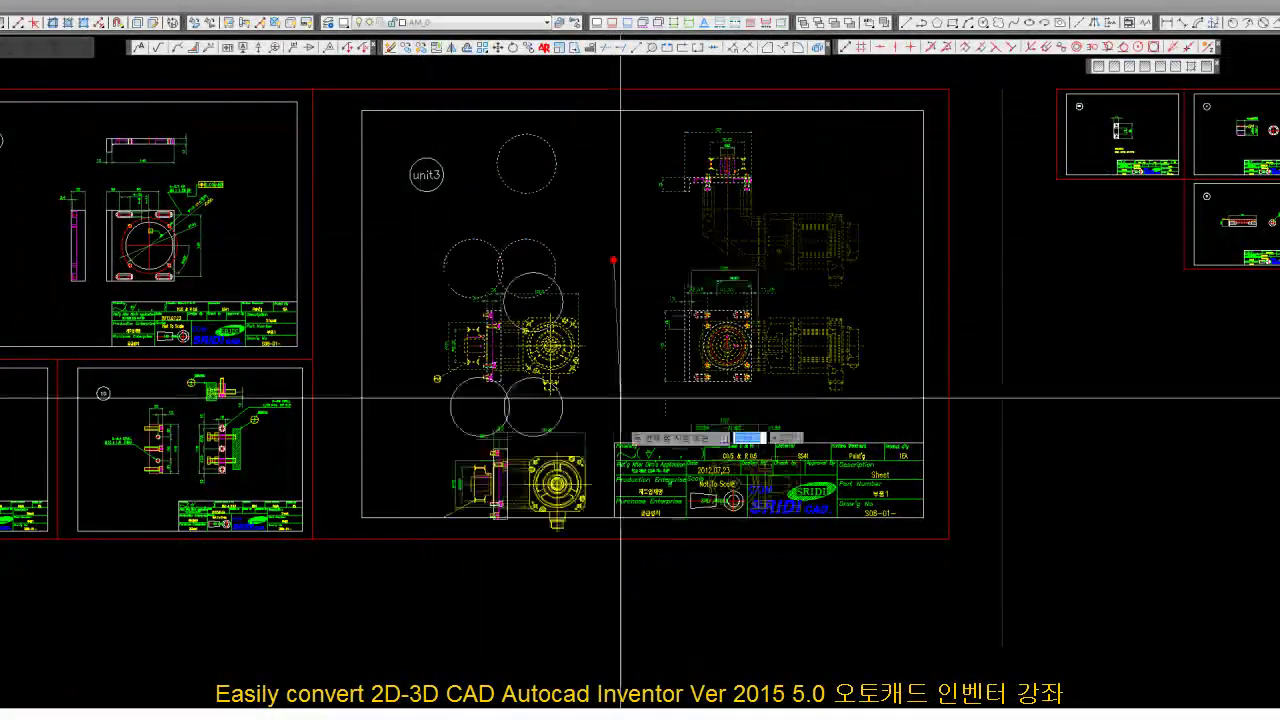
middle_drag(640, 600, 602, 220)
right_click(582, 443)
click(626, 467)
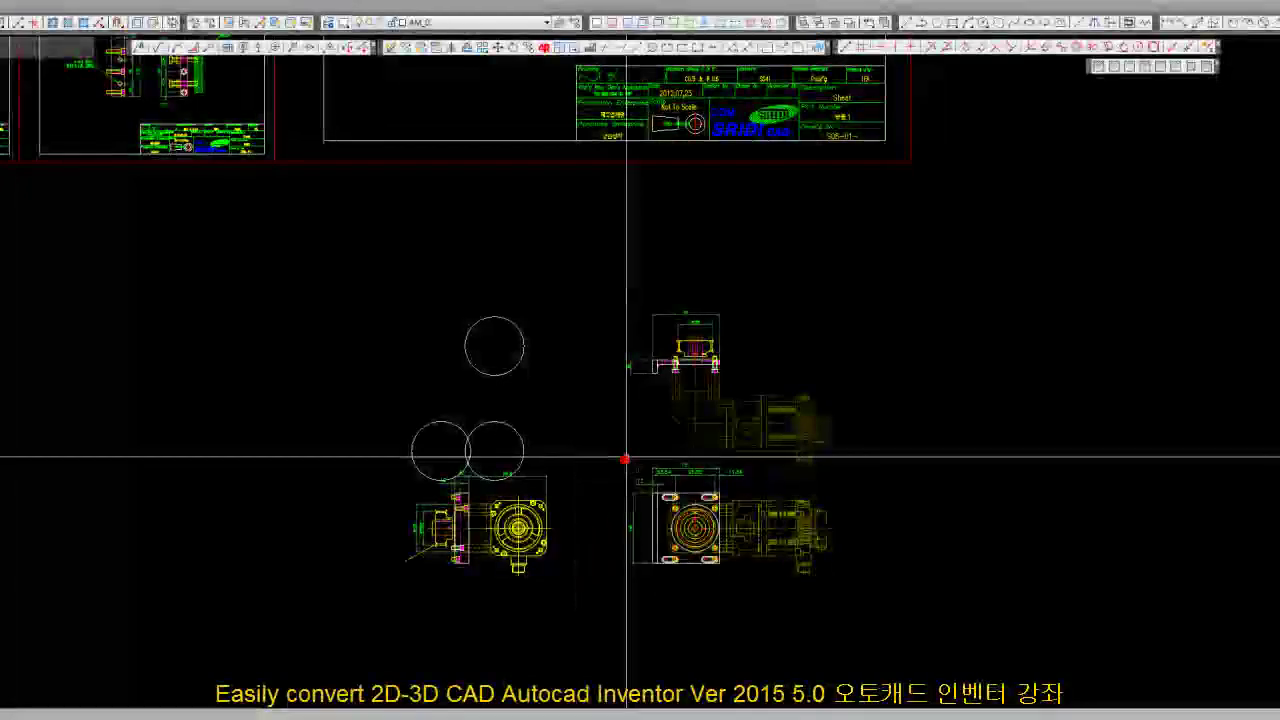
scroll(623, 457, down, 3)
mouse_move(471, 286)
middle_down()
mouse_move(508, 373)
mouse_move(477, 344)
middle_up()
Select the three circles, then move the right view's geometry slightly left
click(489, 372)
click(443, 243)
click(405, 345)
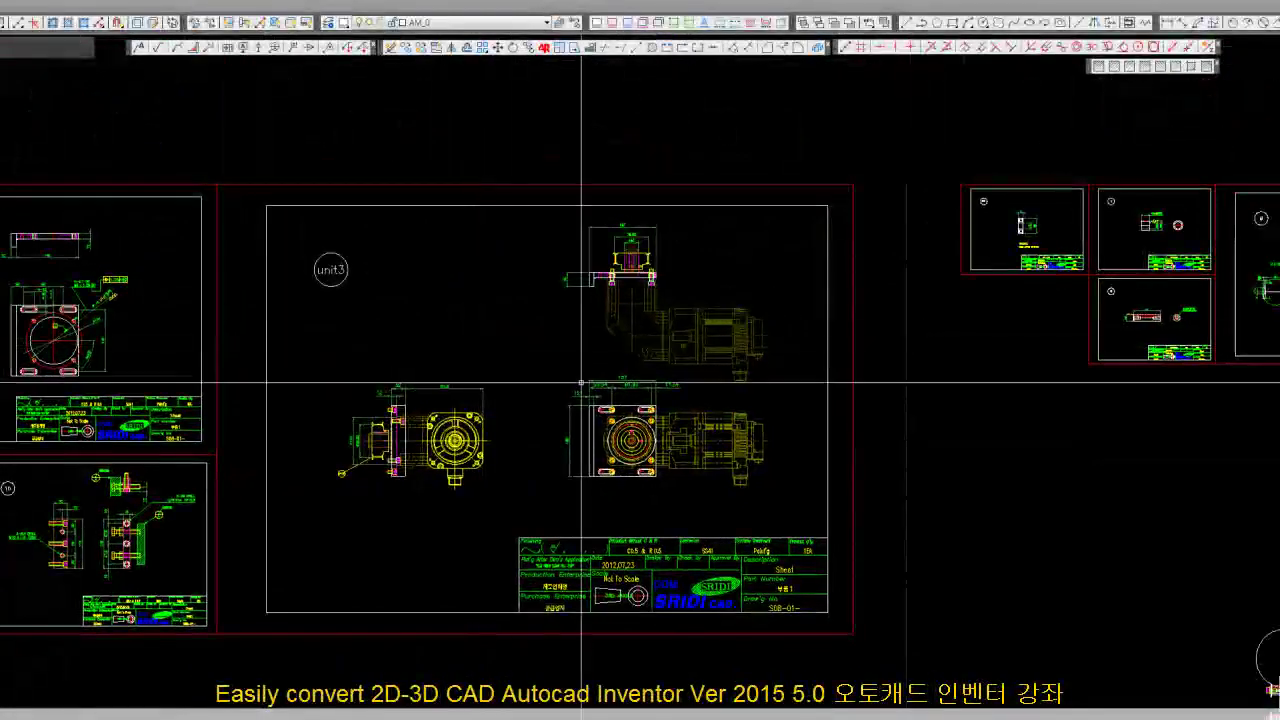
drag(477, 344, 762, 448)
click(762, 448)
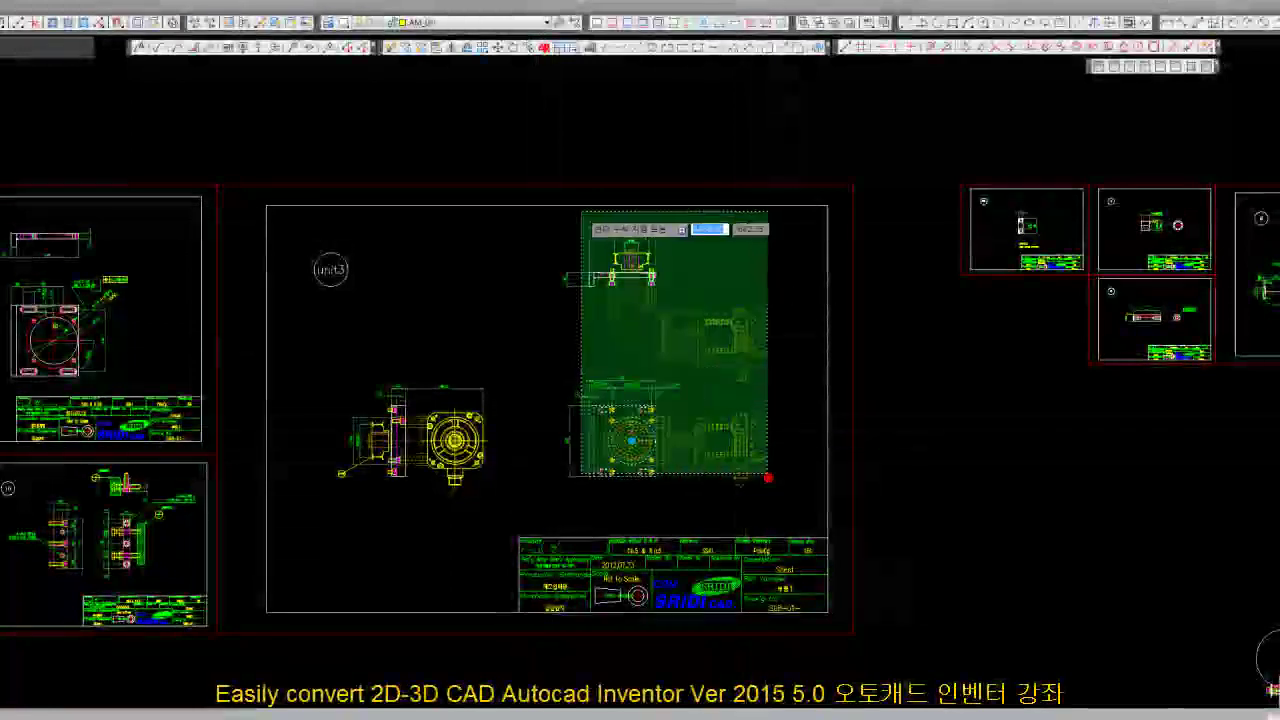
click(586, 214)
click(497, 47)
click(611, 118)
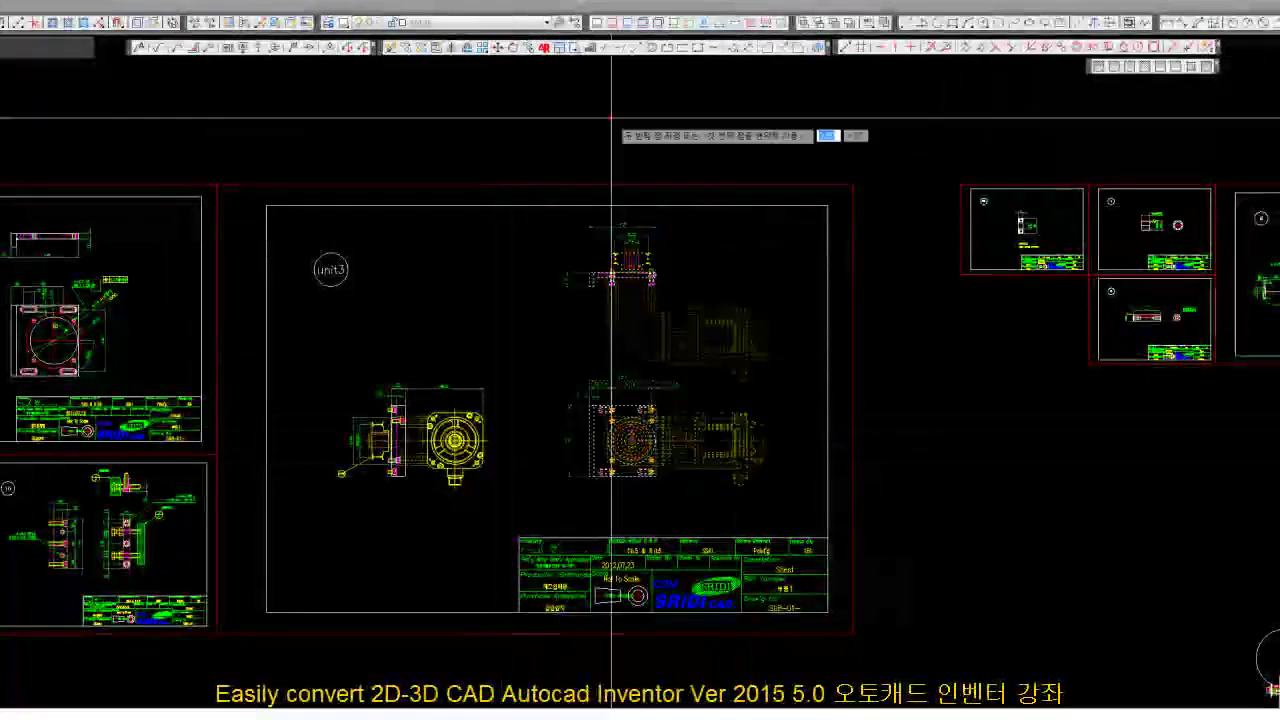
click(559, 118)
Move the side view and its circle further left along the horizontal
scroll(531, 286, down, 5)
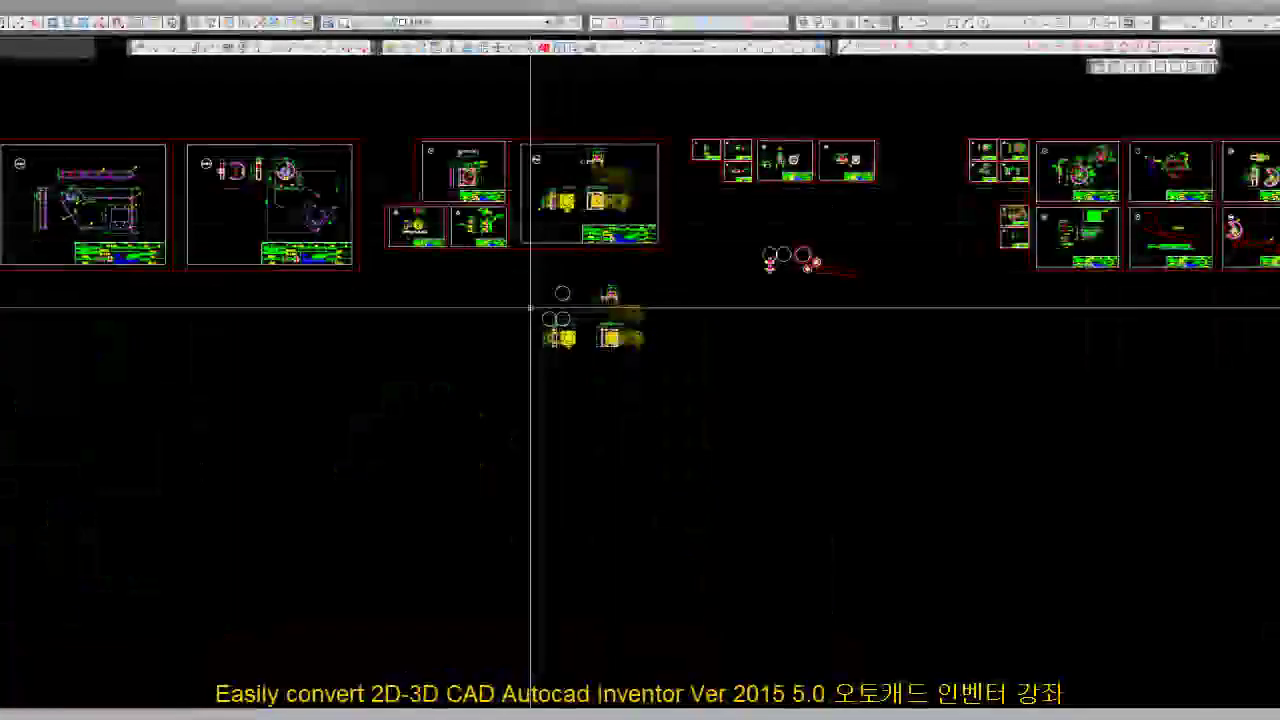
scroll(543, 309, up, 3)
scroll(551, 362, up, 3)
scroll(551, 362, up, 3)
click(886, 688)
click(414, 420)
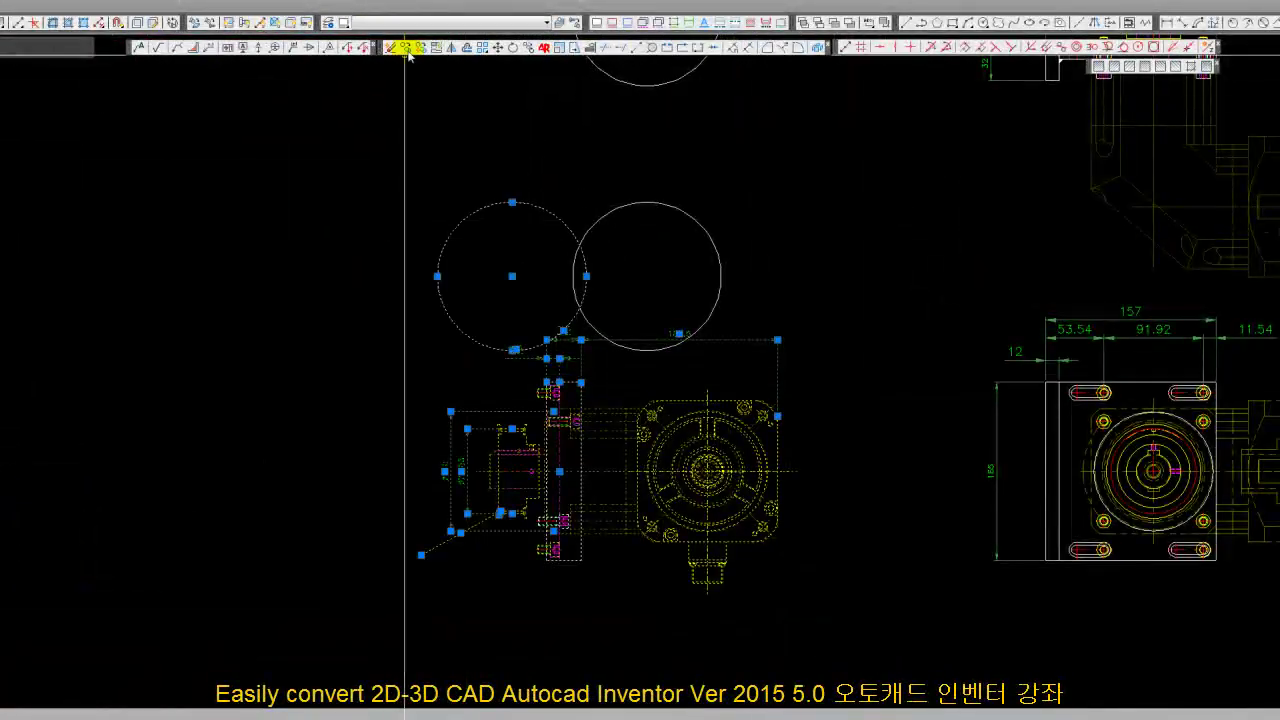
click(497, 47)
click(517, 120)
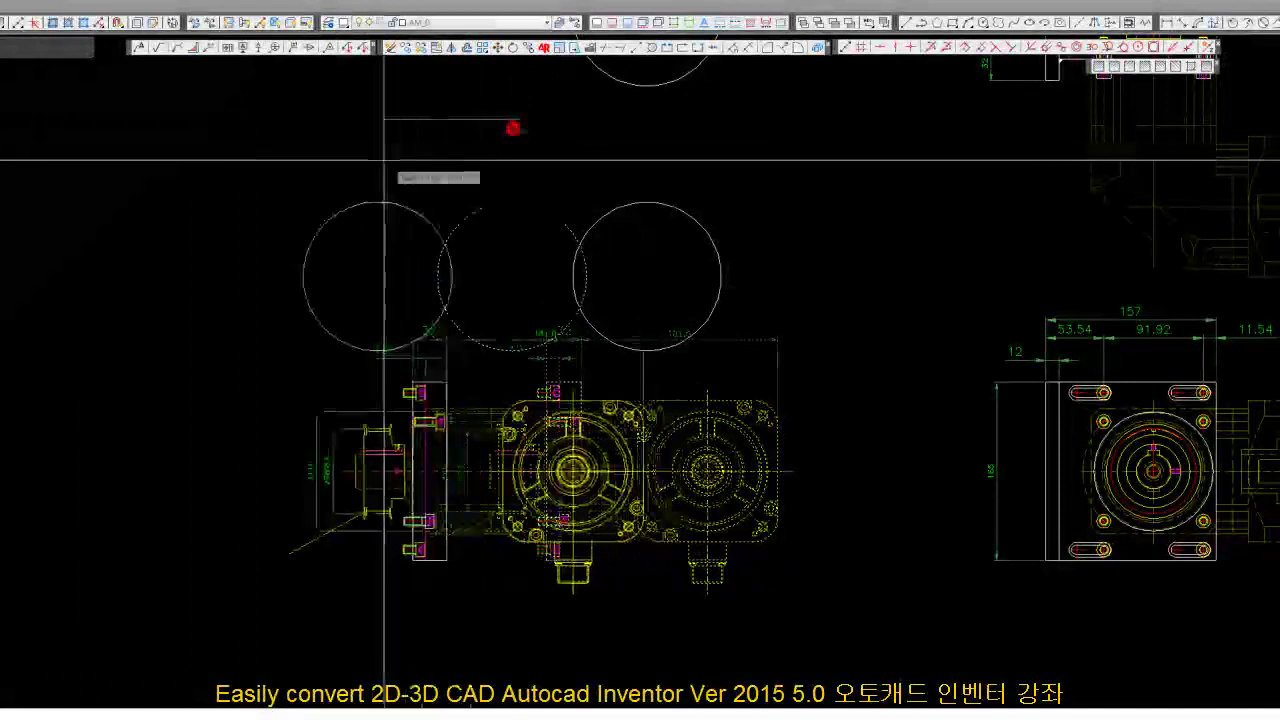
click(291, 157)
scroll(663, 349, down, 5)
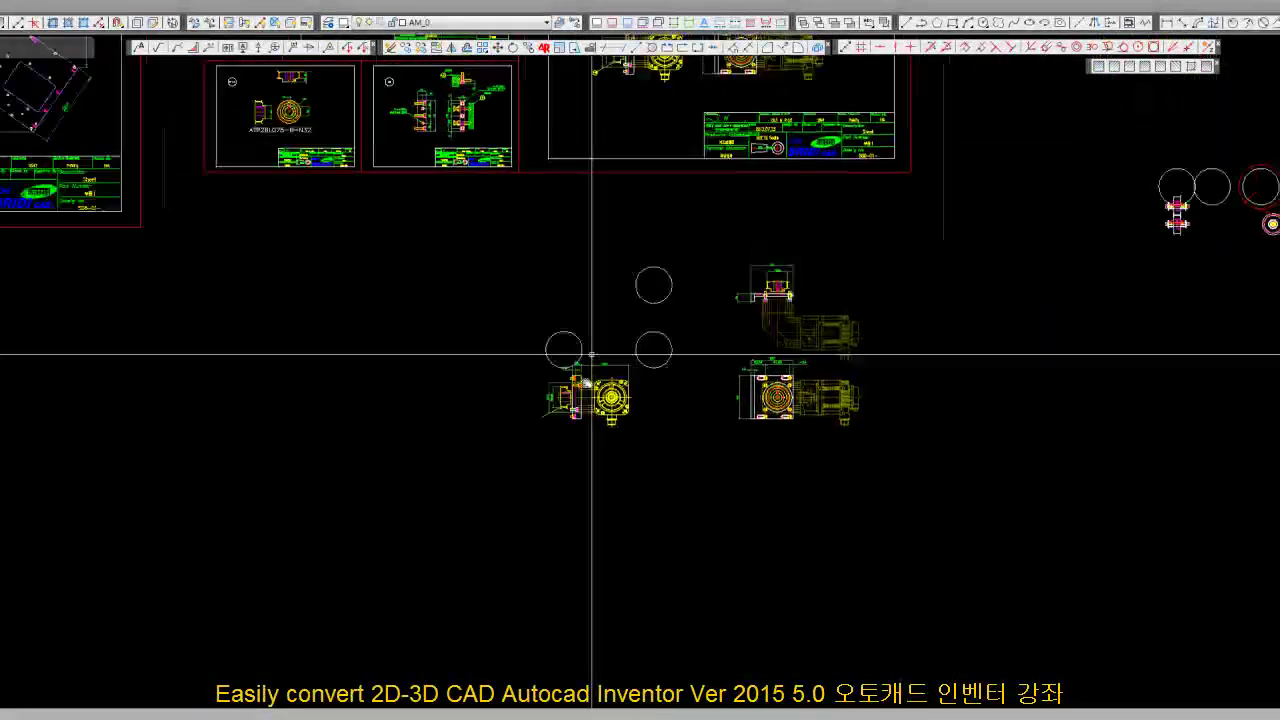
scroll(634, 398, up, 2)
middle_drag(634, 398, 658, 602)
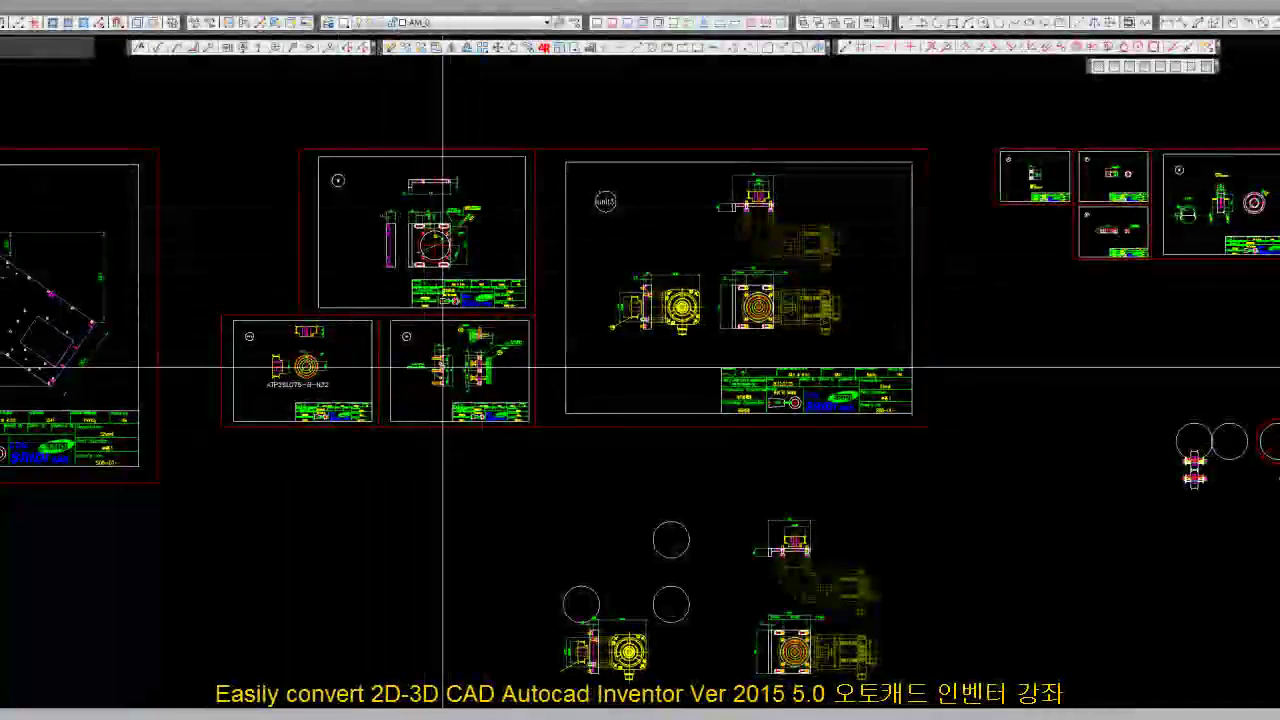
Zoom and pan over to the unit3 sheet showing the slotted 145 mm square mounting plate
scroll(400, 212, up, 5)
scroll(409, 212, up, 2)
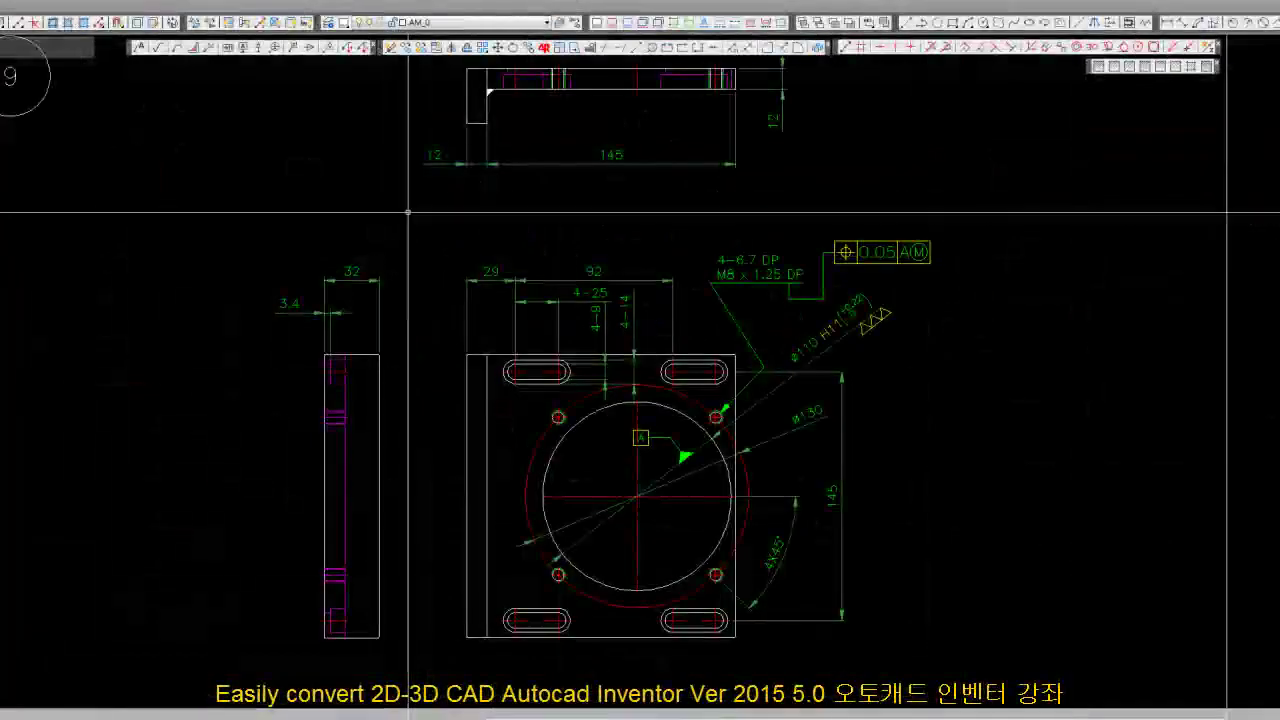
scroll(410, 431, down, 2)
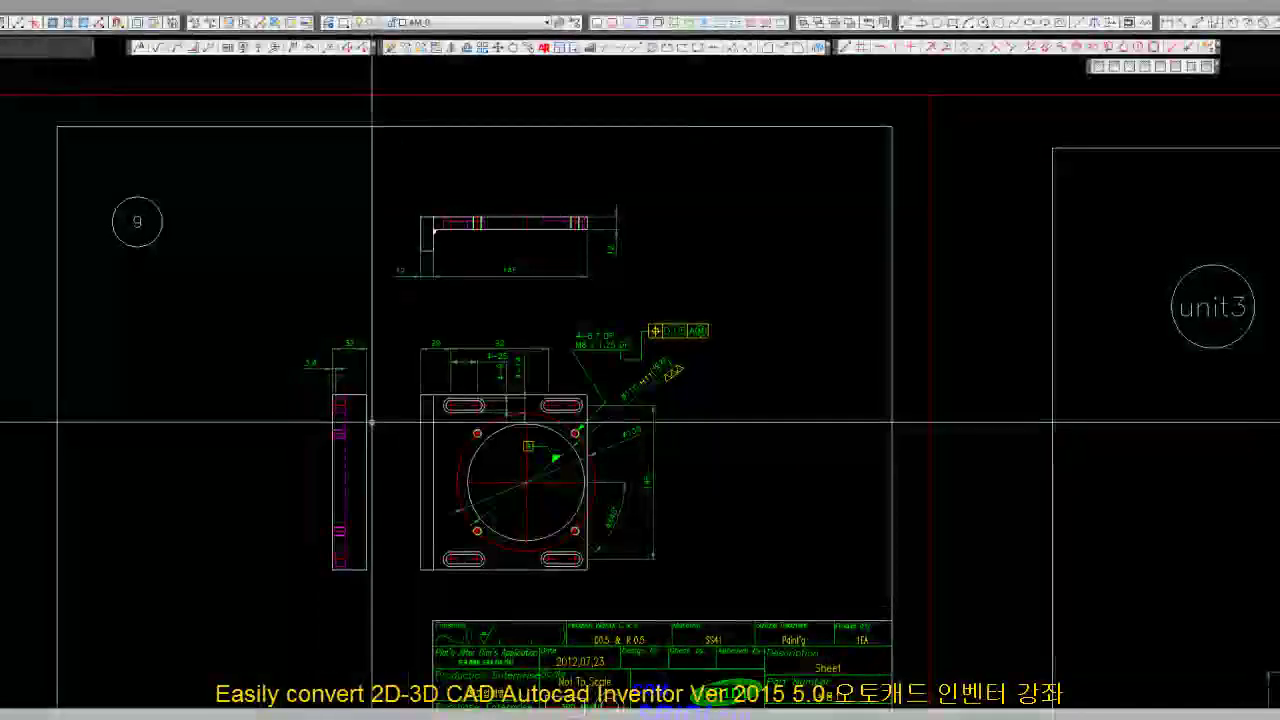
scroll(405, 422, up, 2)
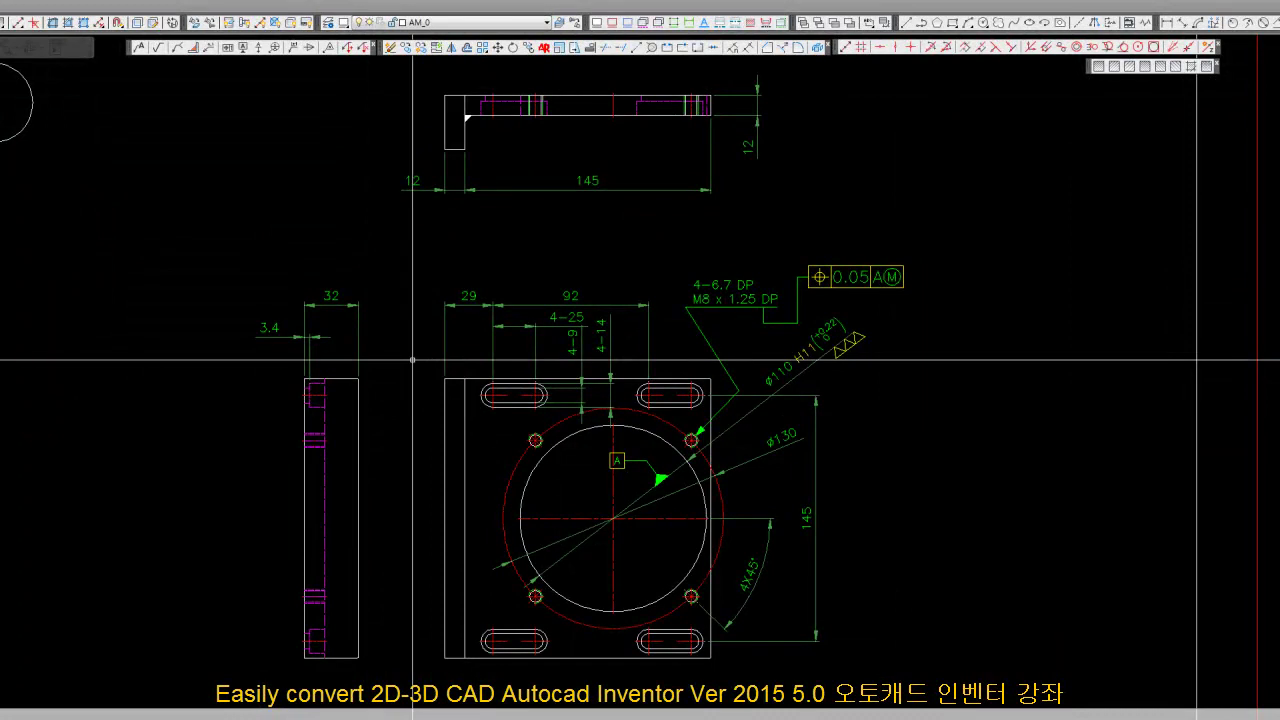
middle_drag(1160, 300, 123, 266)
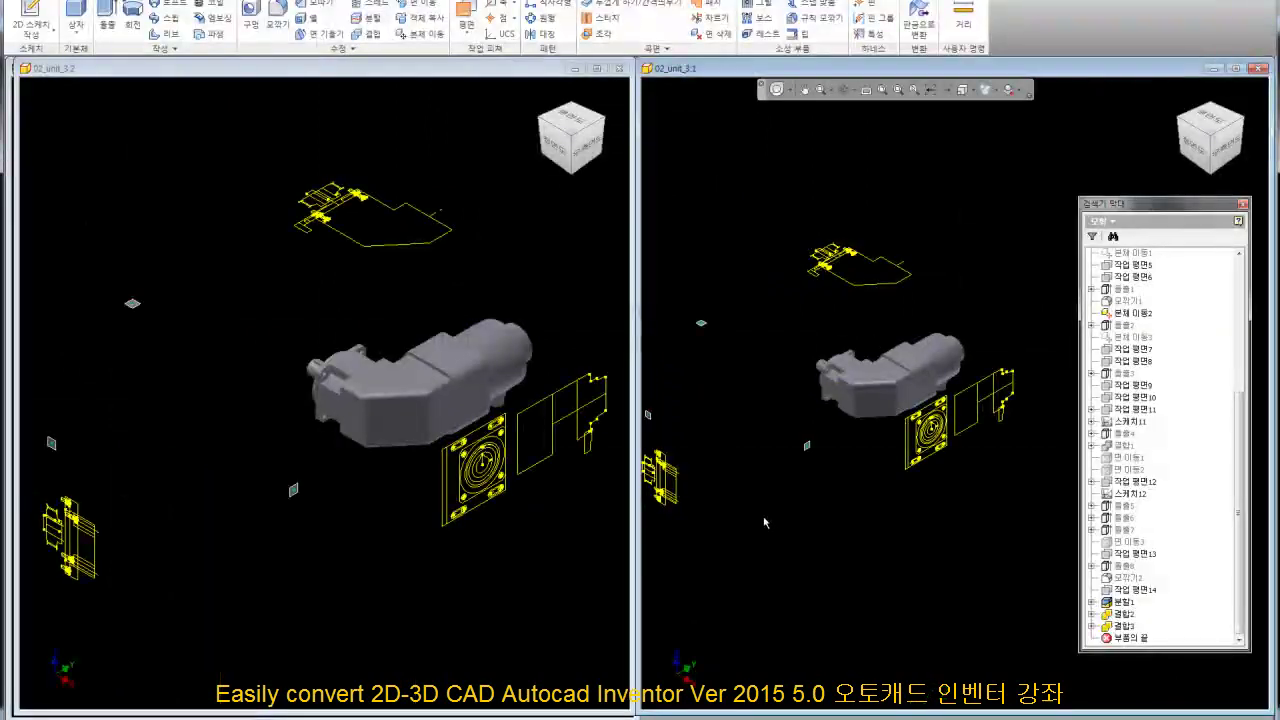
Locate the plate outline sketch R_스케치7 in the model browser
click(933, 430)
right_click(951, 472)
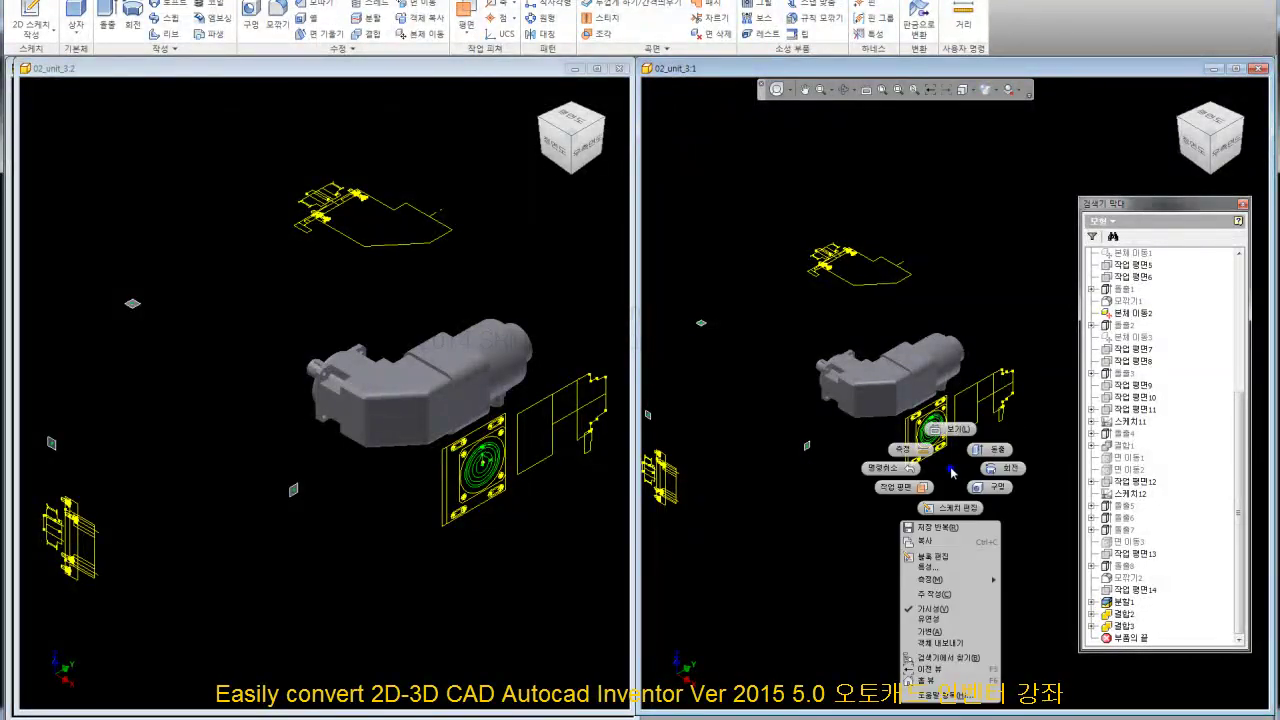
click(952, 658)
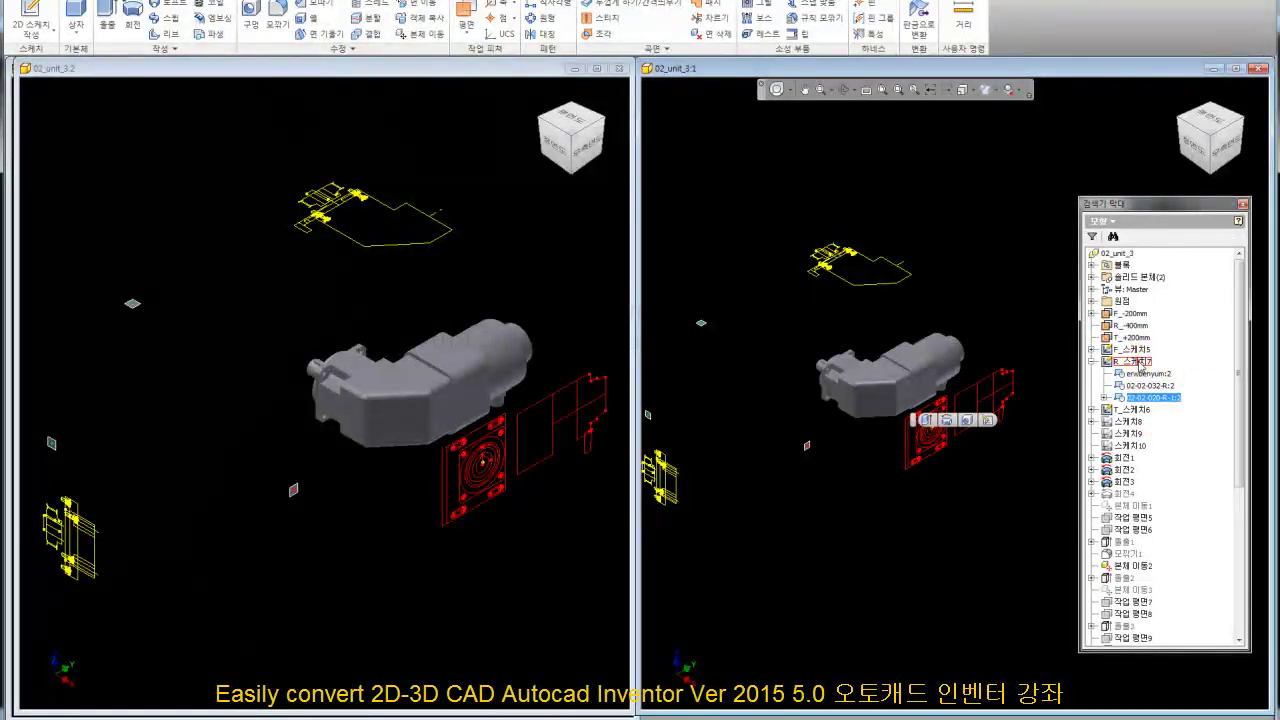
Copy R_스케치7, hide it, then make the plate sketch visible again
right_click(1140, 364)
click(1165, 380)
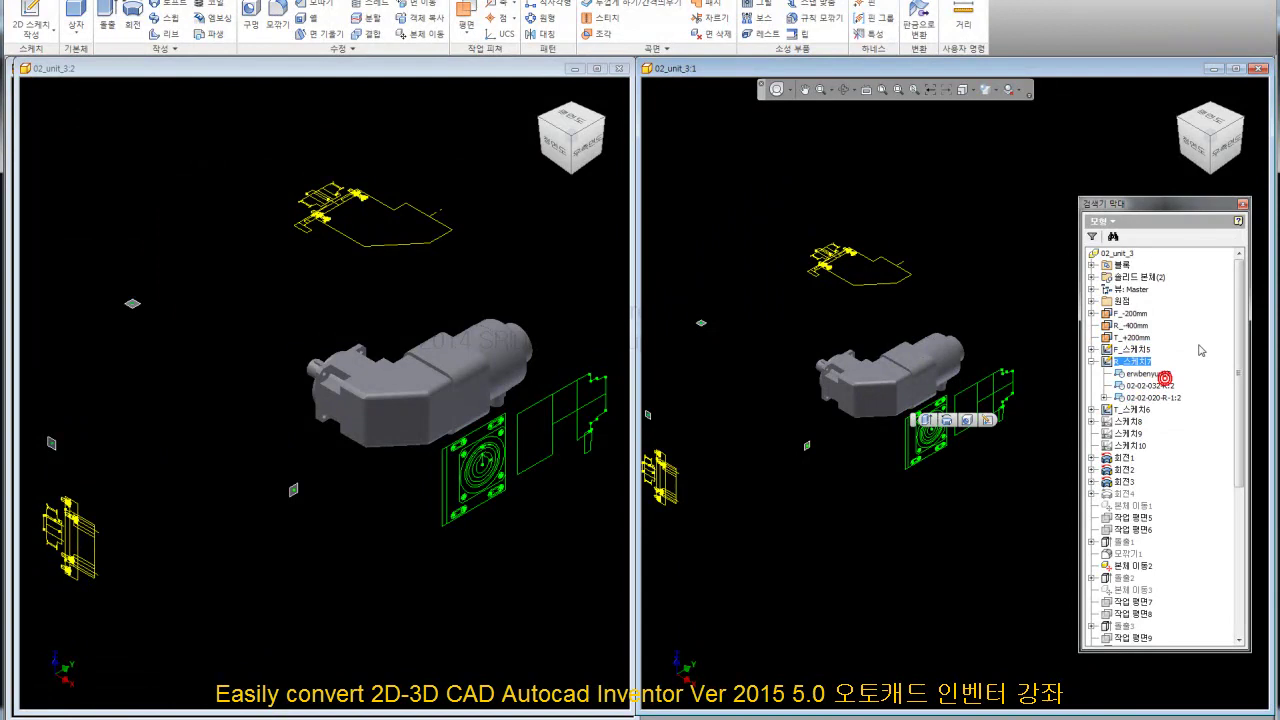
click(1093, 361)
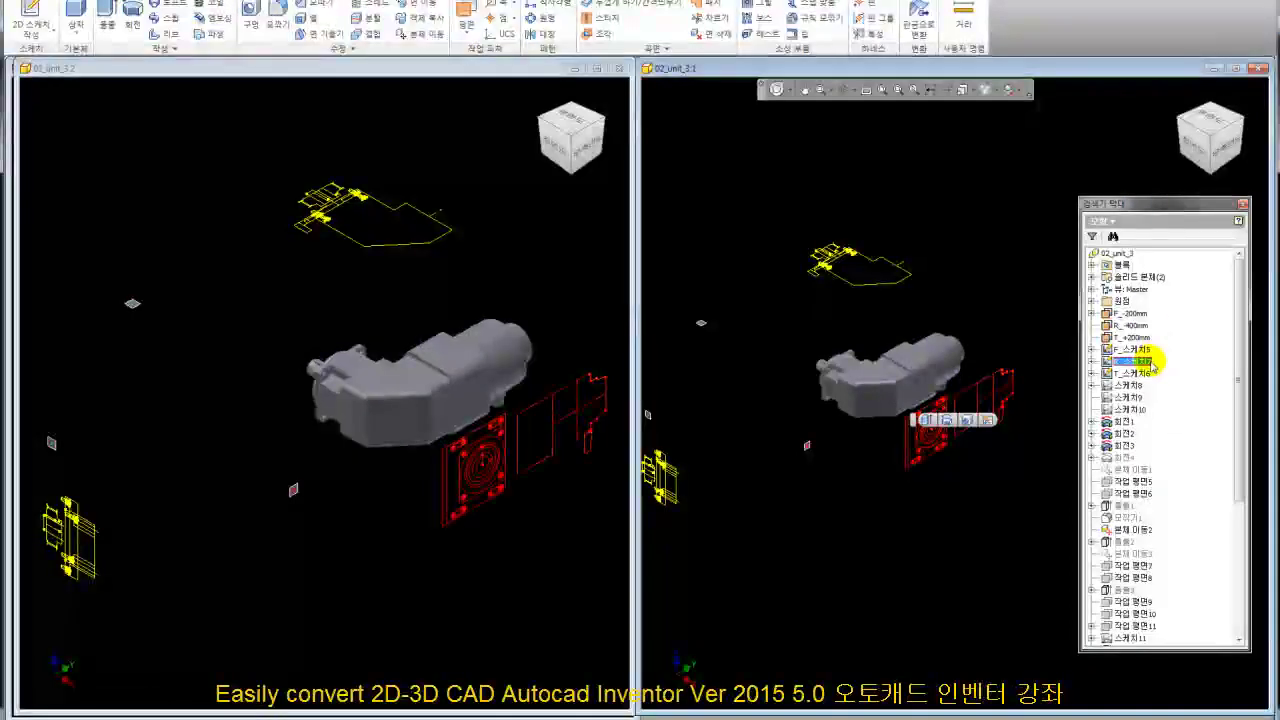
right_click(1150, 361)
click(1180, 497)
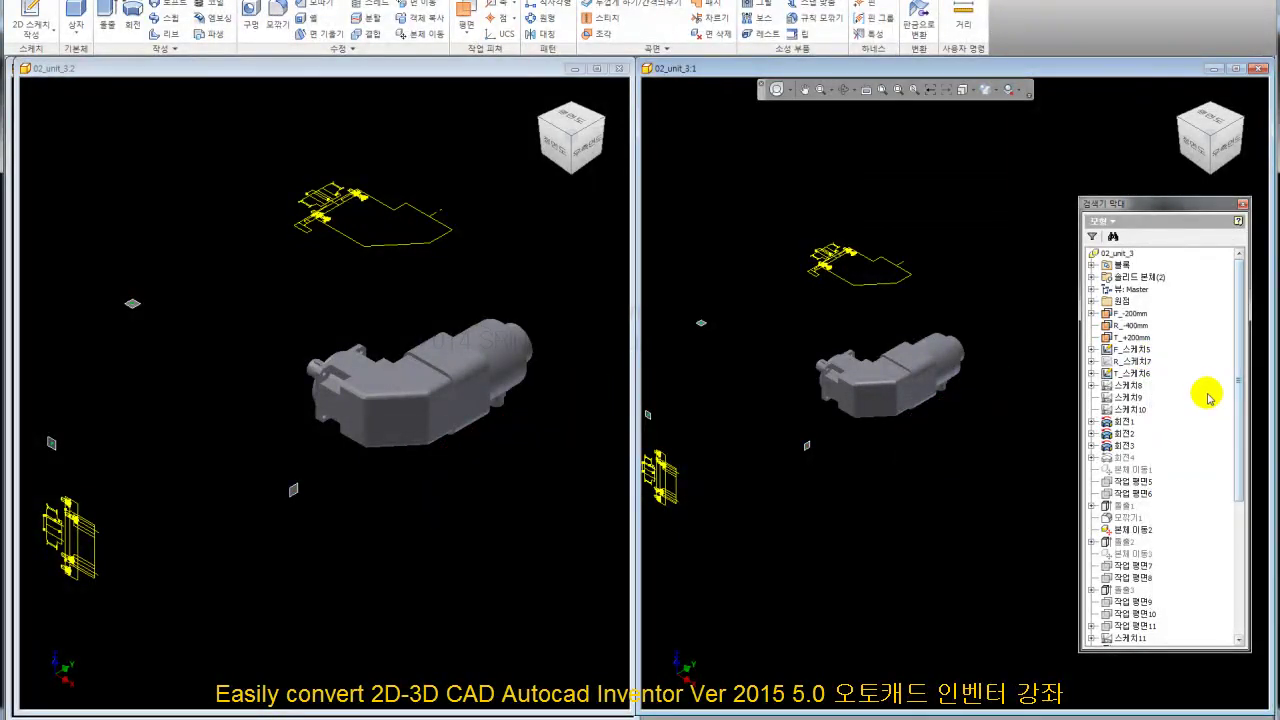
right_click(1134, 327)
click(1165, 463)
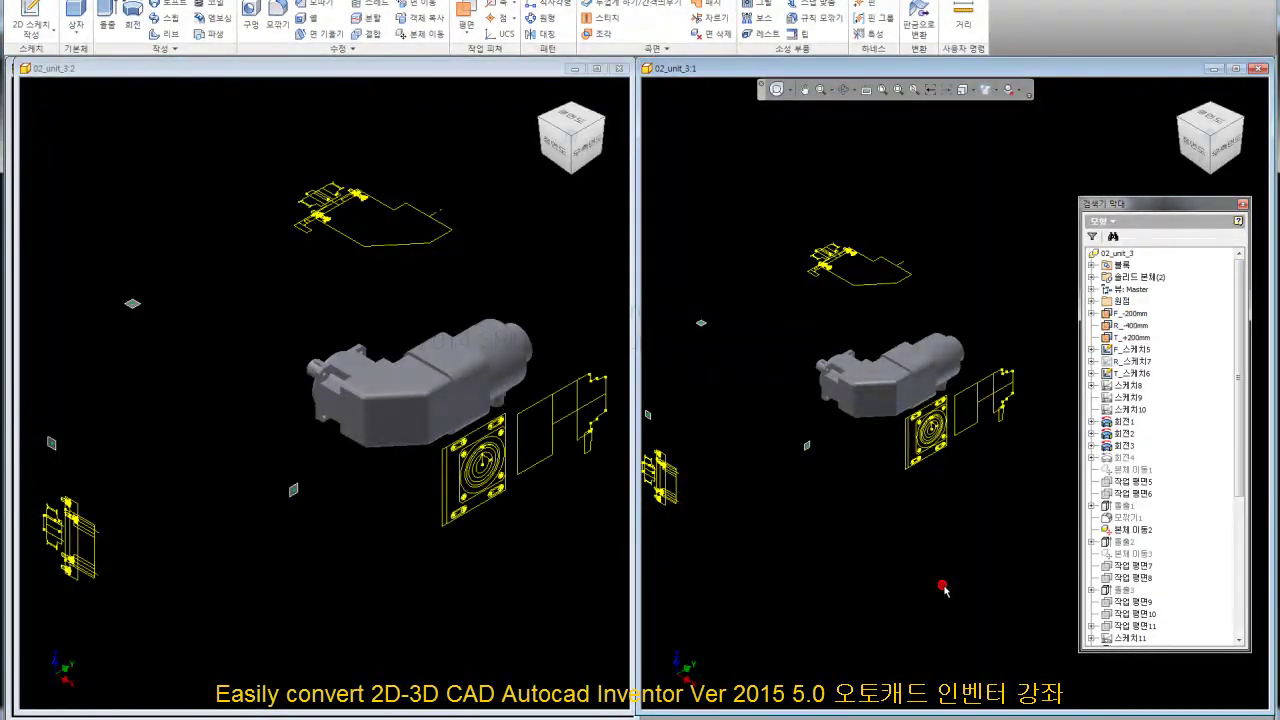
Open the plate sketch R_스케치7 for editing
click(995, 424)
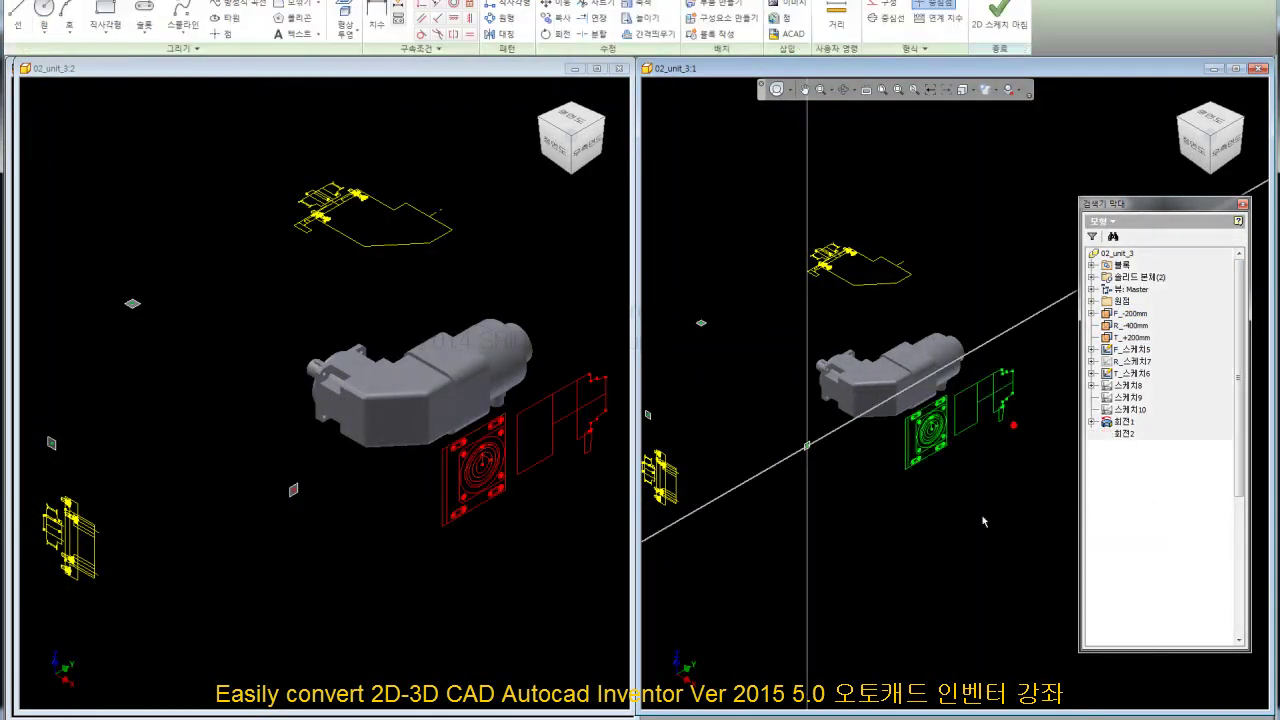
right_click(779, 369)
click(787, 324)
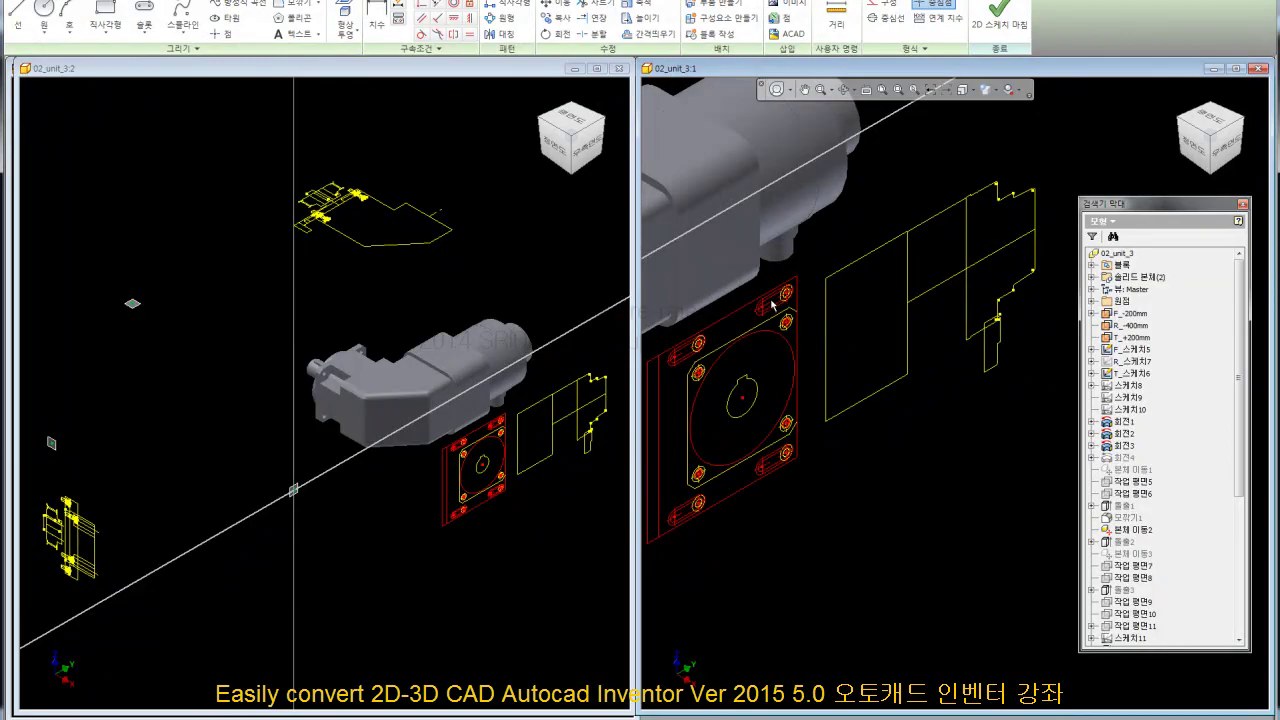
scroll(818, 414, down, 3)
Window-select the two extra imported outlines beside the plate and delete them
mouse_move(716, 215)
mouse_down()
mouse_move(819, 605)
mouse_move(810, 627)
mouse_up()
right_click(868, 540)
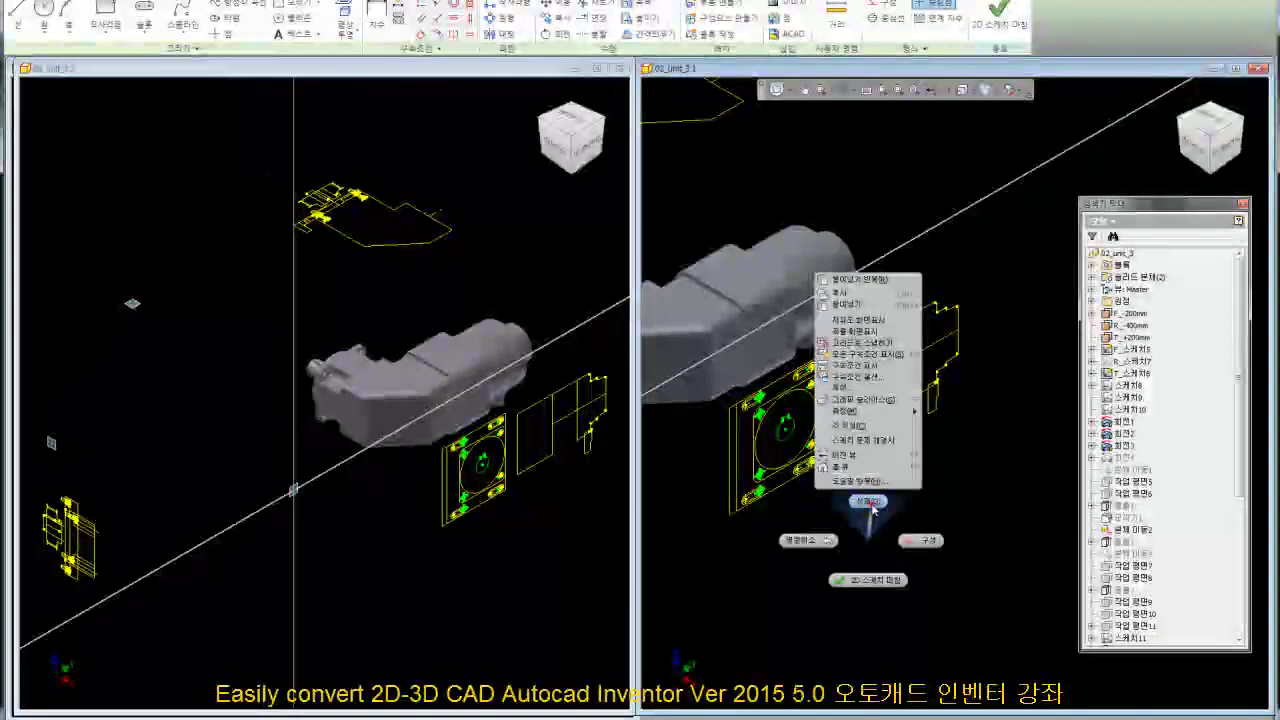
click(868, 501)
drag(764, 192, 1024, 566)
right_click(905, 173)
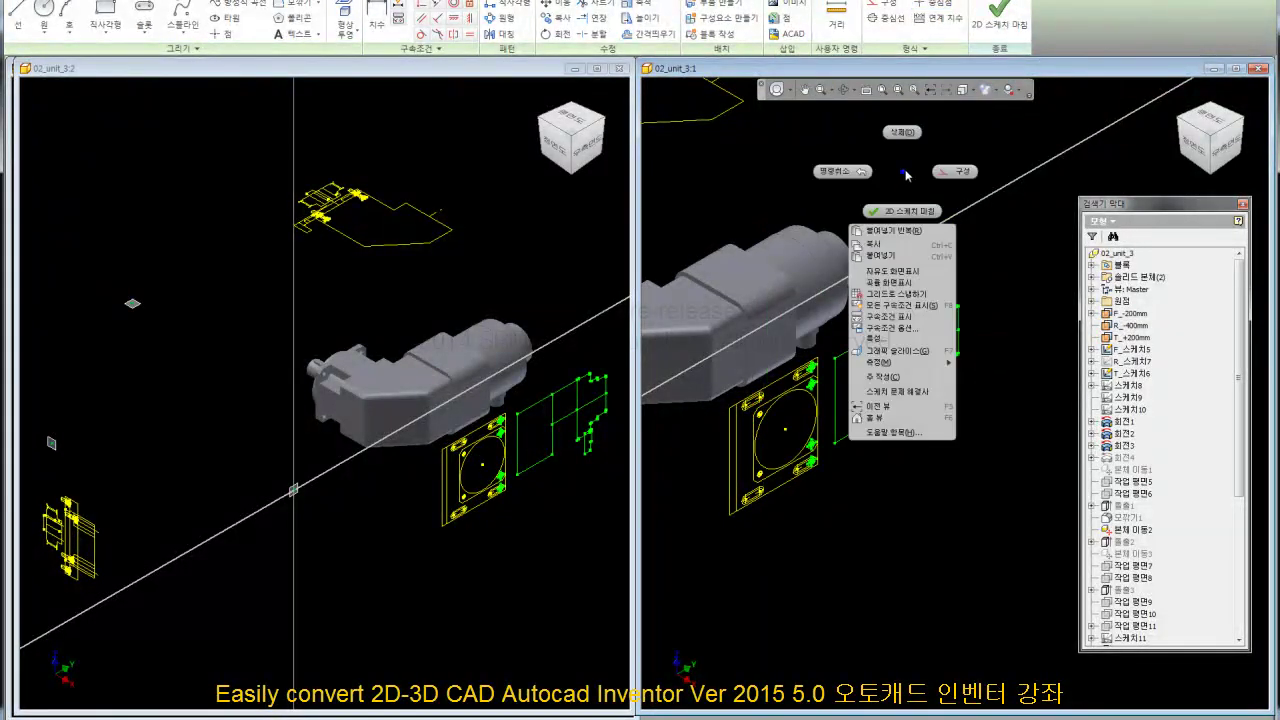
click(901, 134)
scroll(806, 366, up, 5)
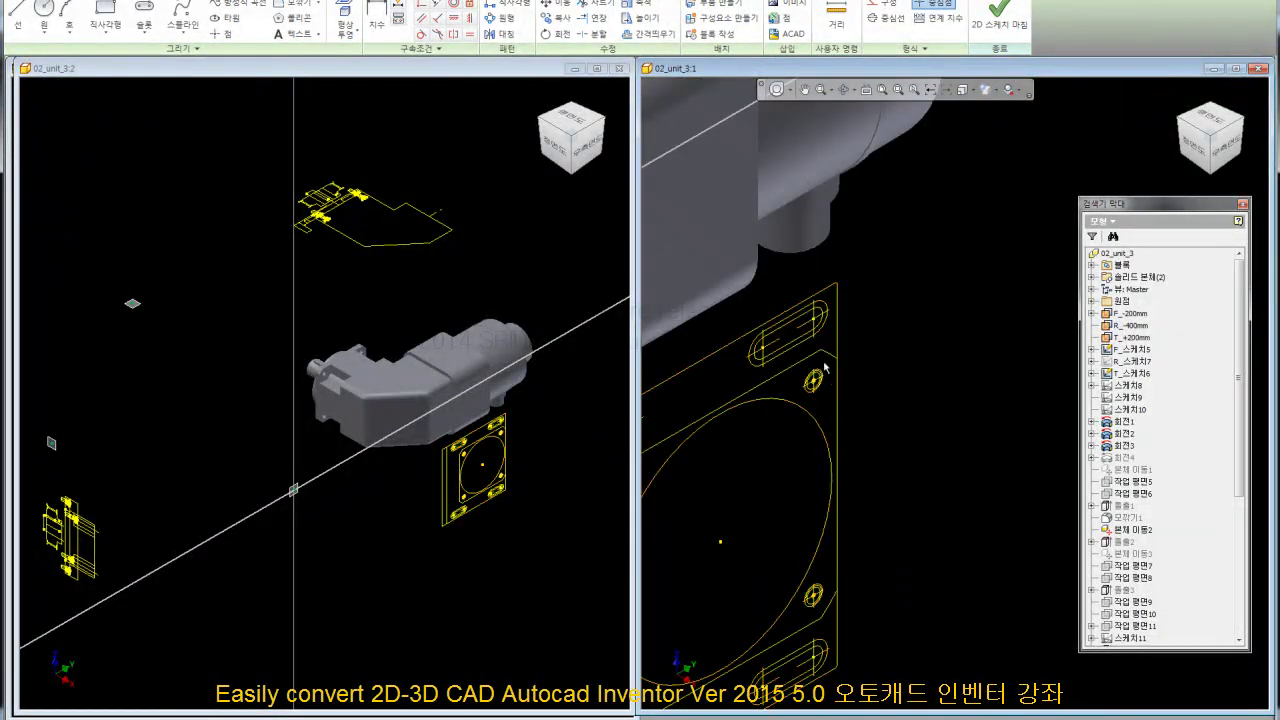
Reselect the whole square plate outline
right_click(913, 320)
click(947, 304)
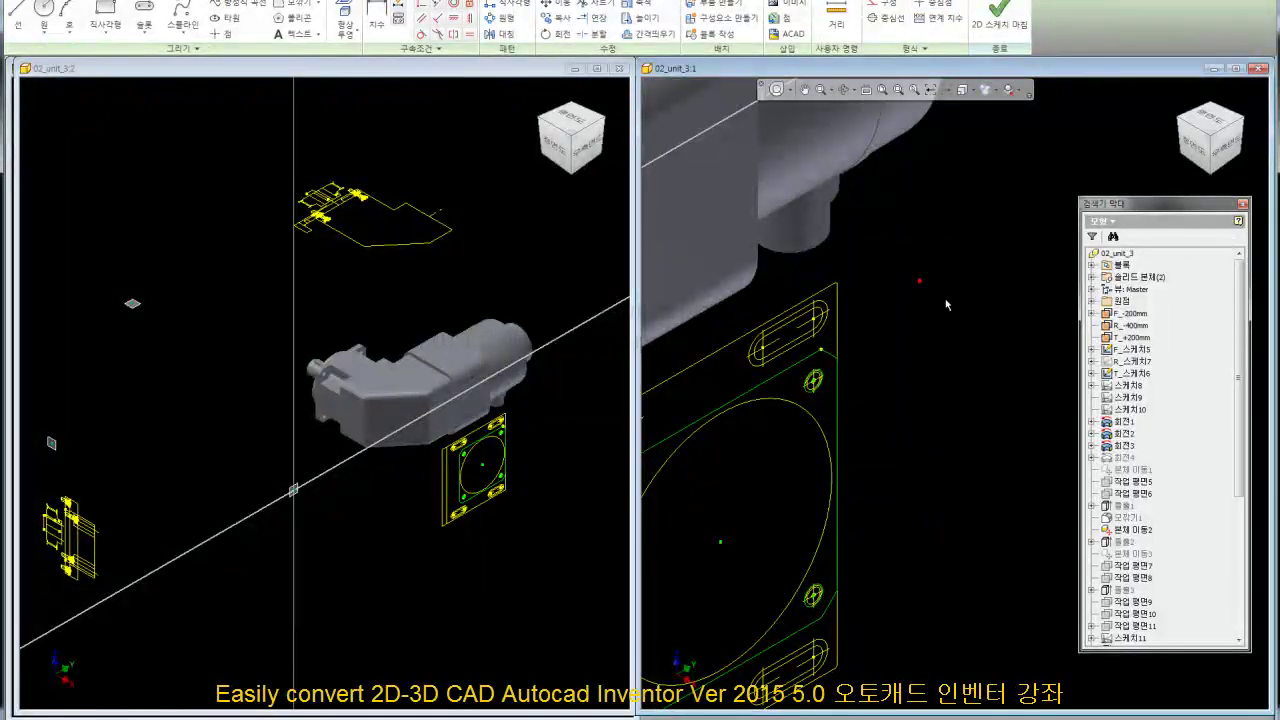
scroll(840, 355, down, 3)
scroll(828, 358, up, 3)
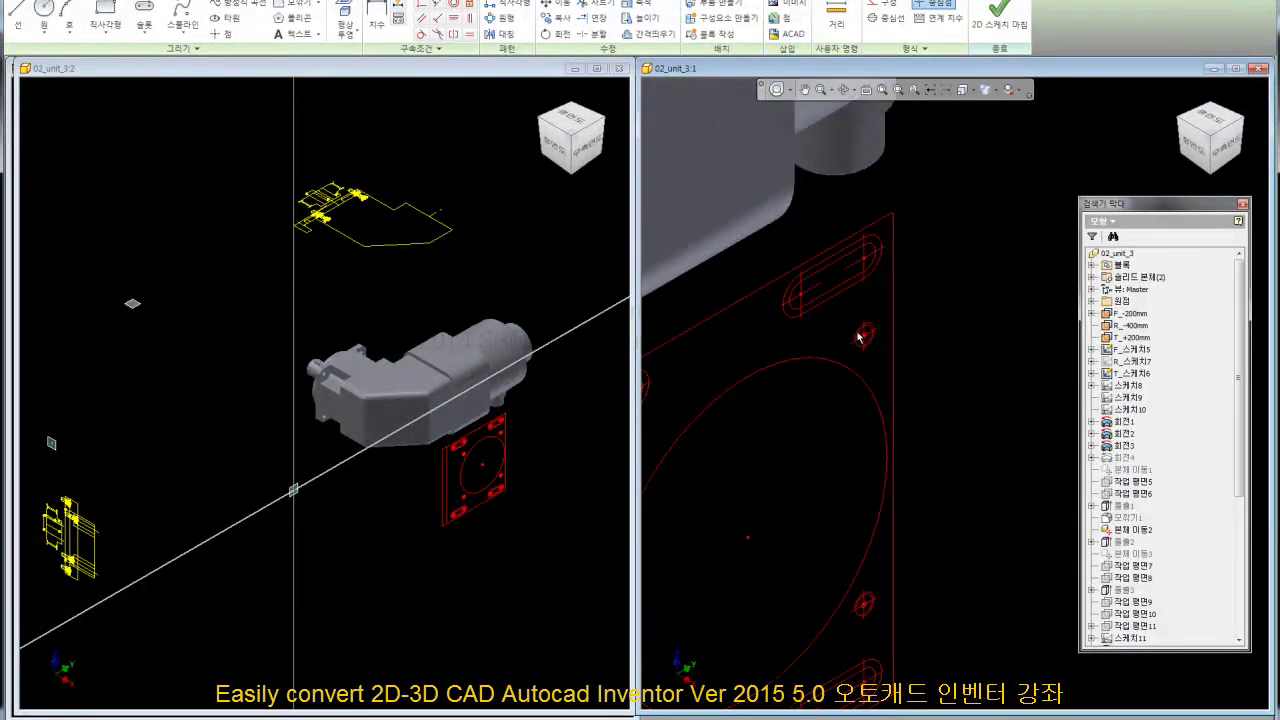
scroll(885, 338, down, 2)
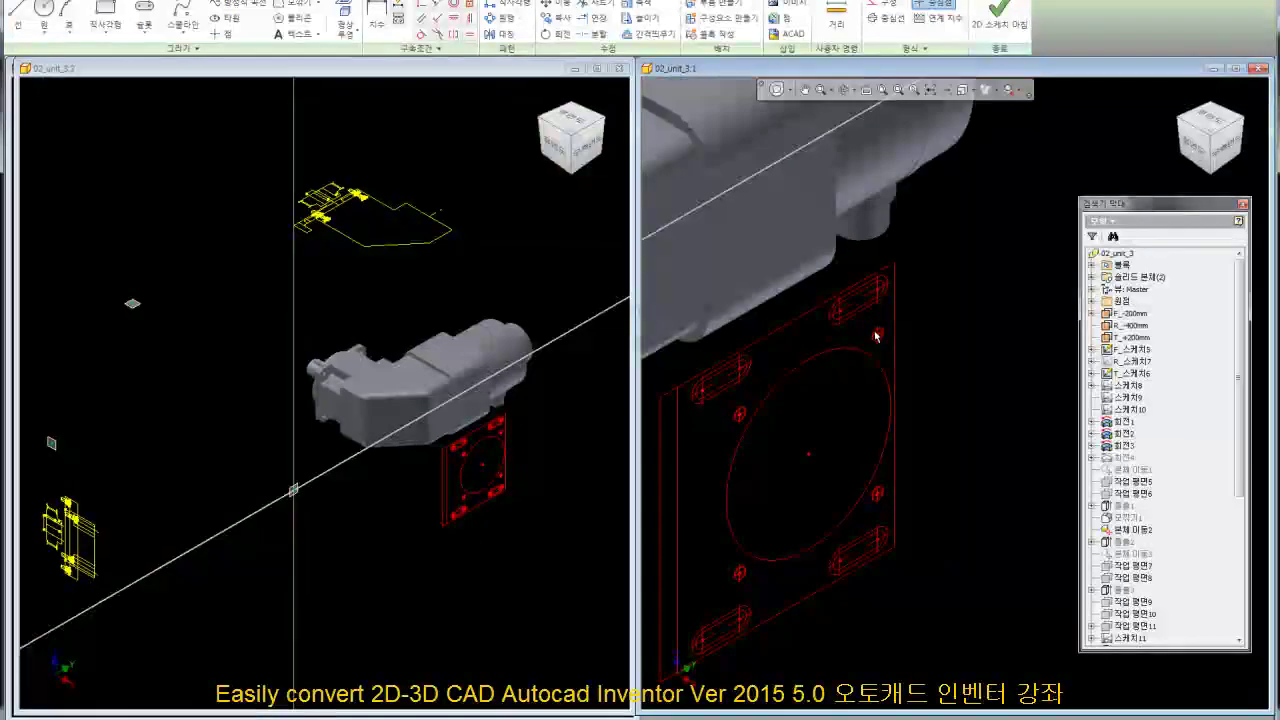
right_click(928, 297)
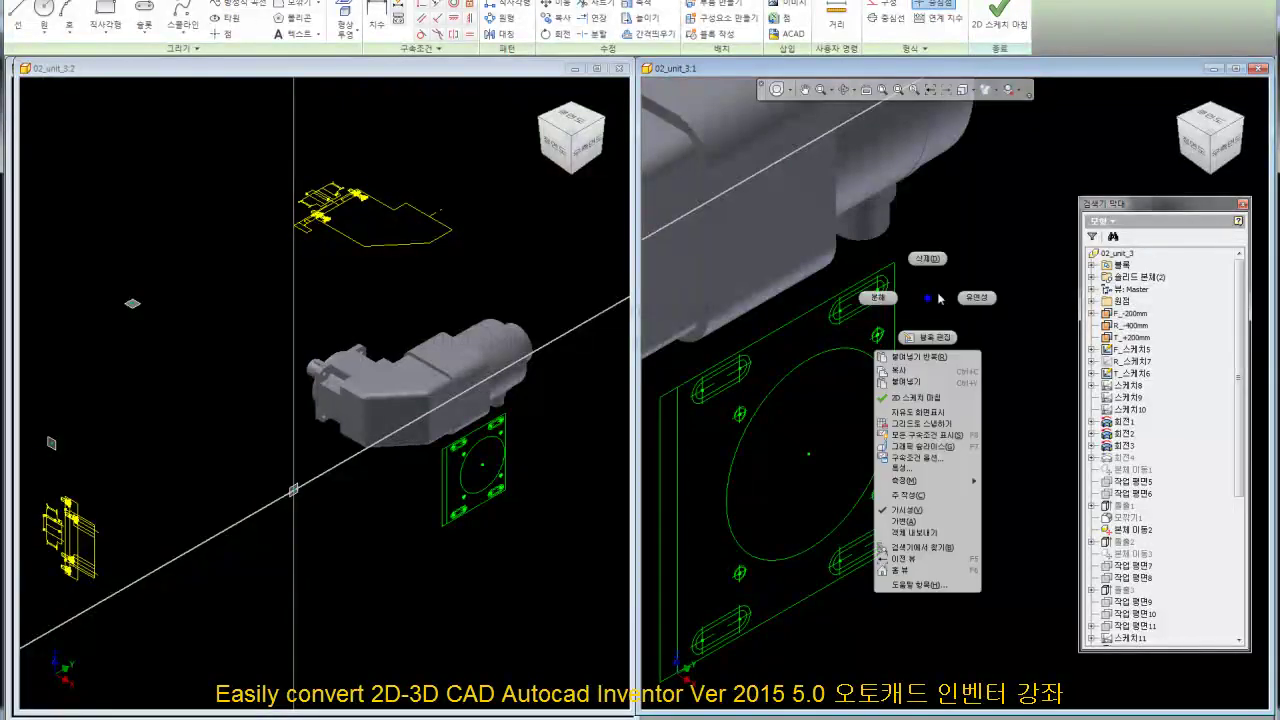
Restyle the plate outline with the 기본값 line type, yellow colour and a chosen lineweight
click(888, 304)
scroll(901, 348, down, 3)
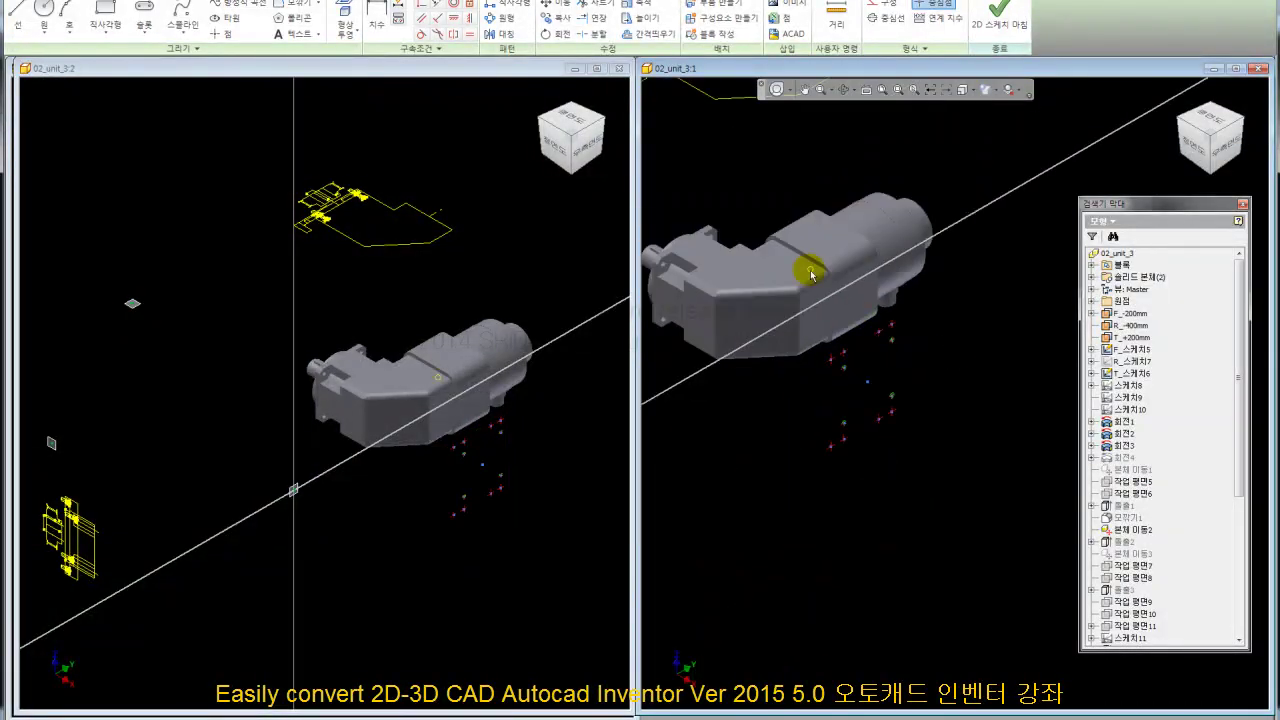
click(897, 393)
click(913, 64)
click(920, 82)
click(925, 96)
click(915, 112)
click(920, 80)
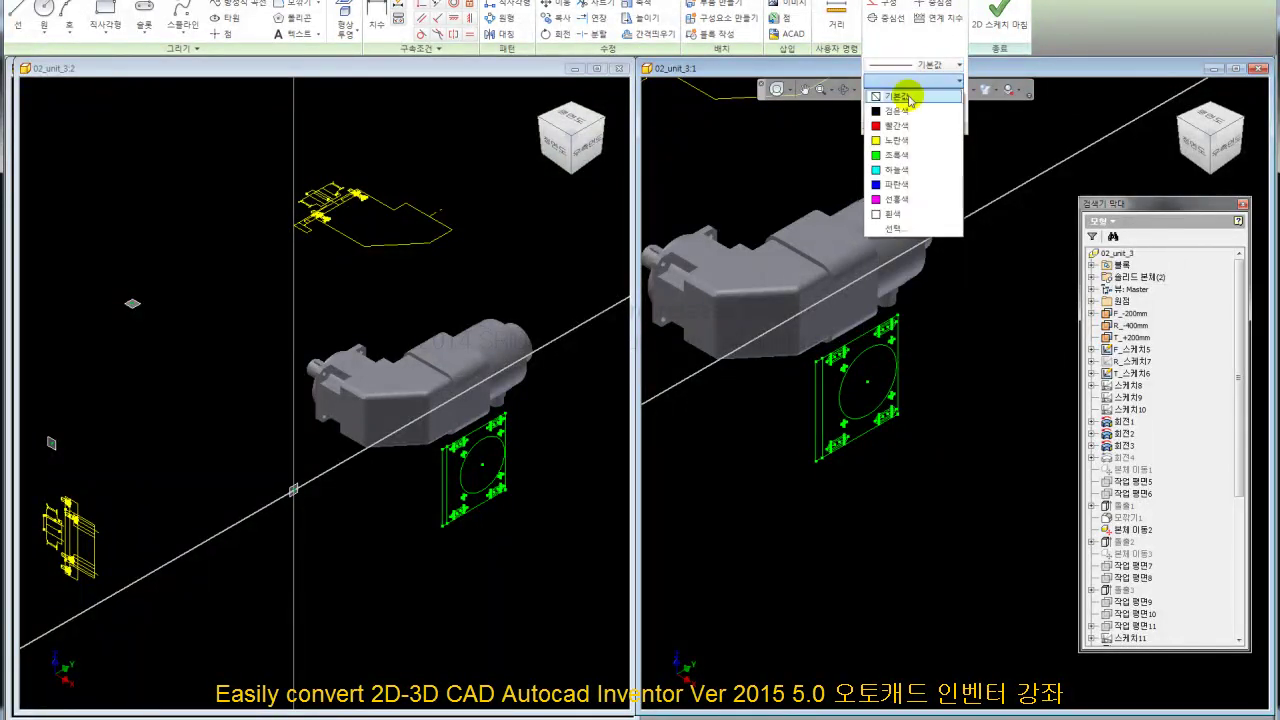
click(899, 141)
click(924, 97)
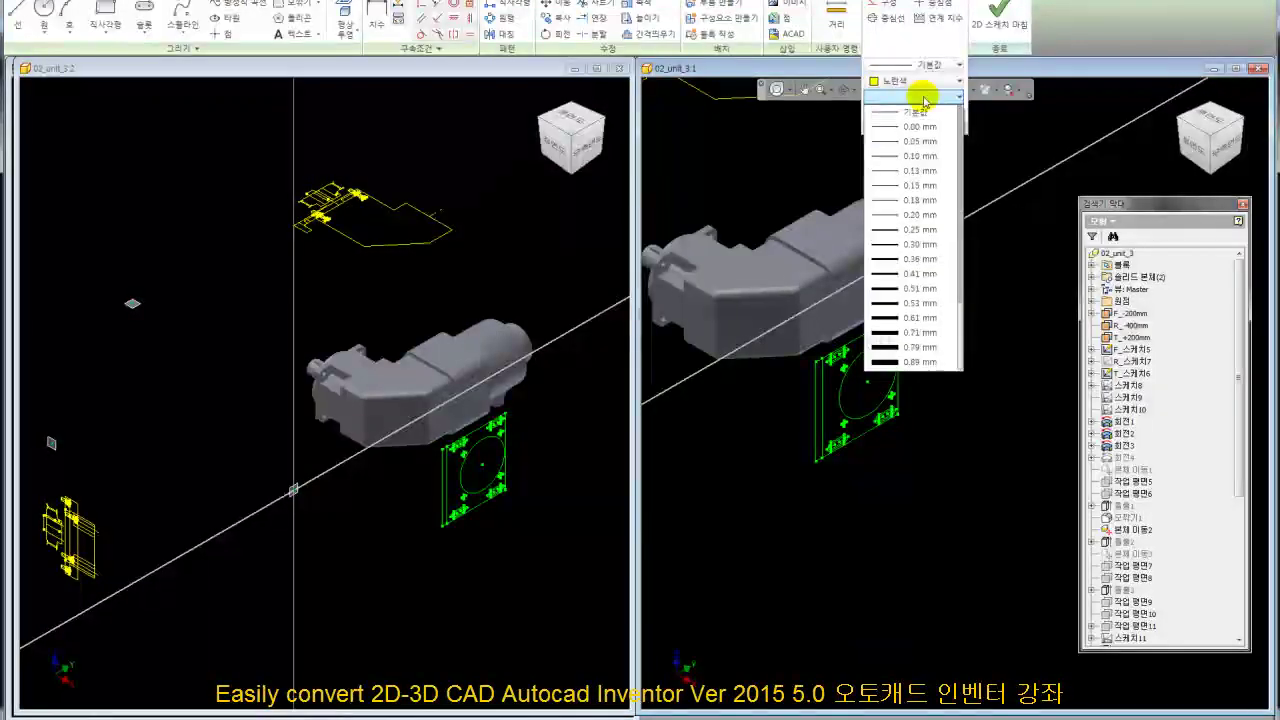
click(922, 168)
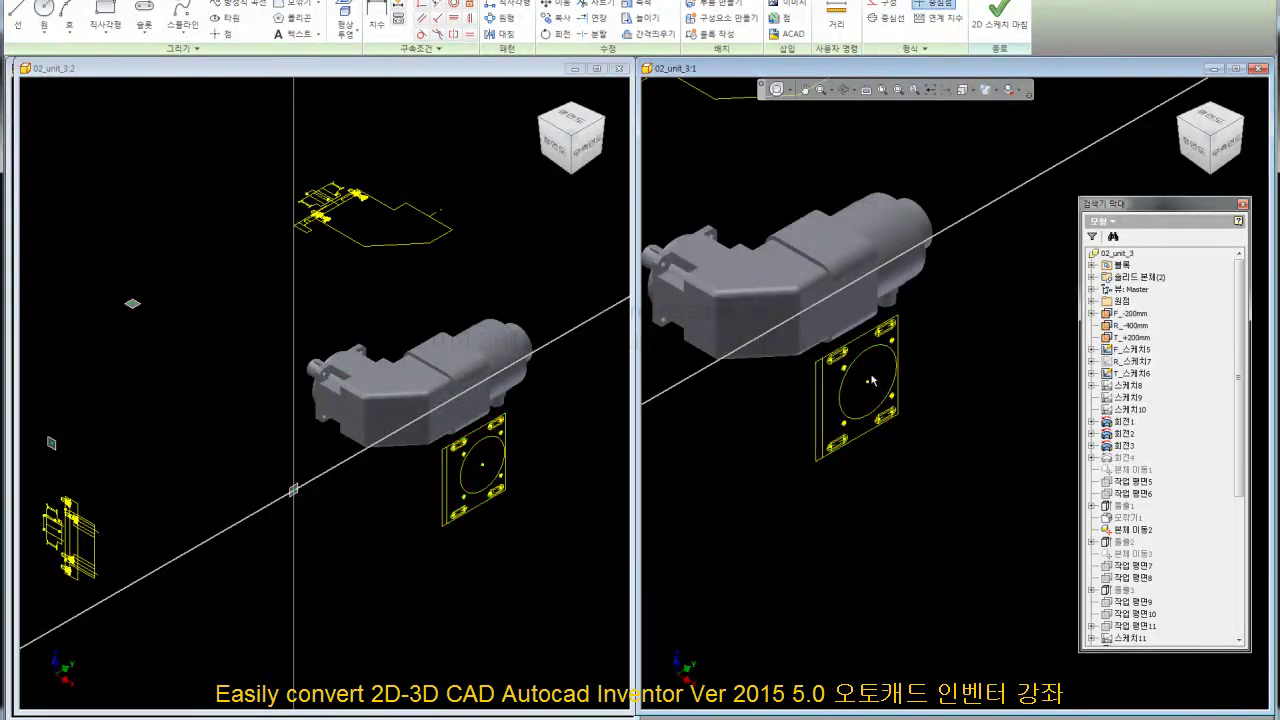
scroll(930, 383, up, 4)
View the plate sketch face-on in a maximized window, framing the slots
drag(691, 205, 970, 562)
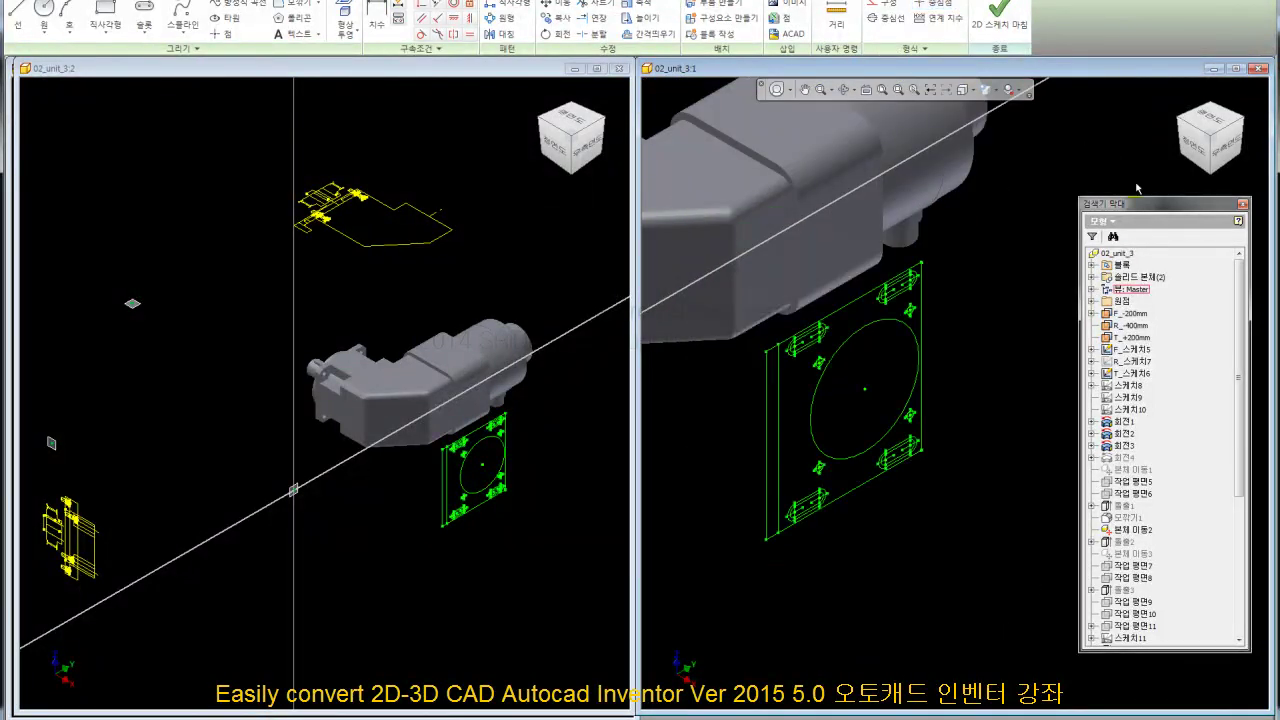
click(1217, 153)
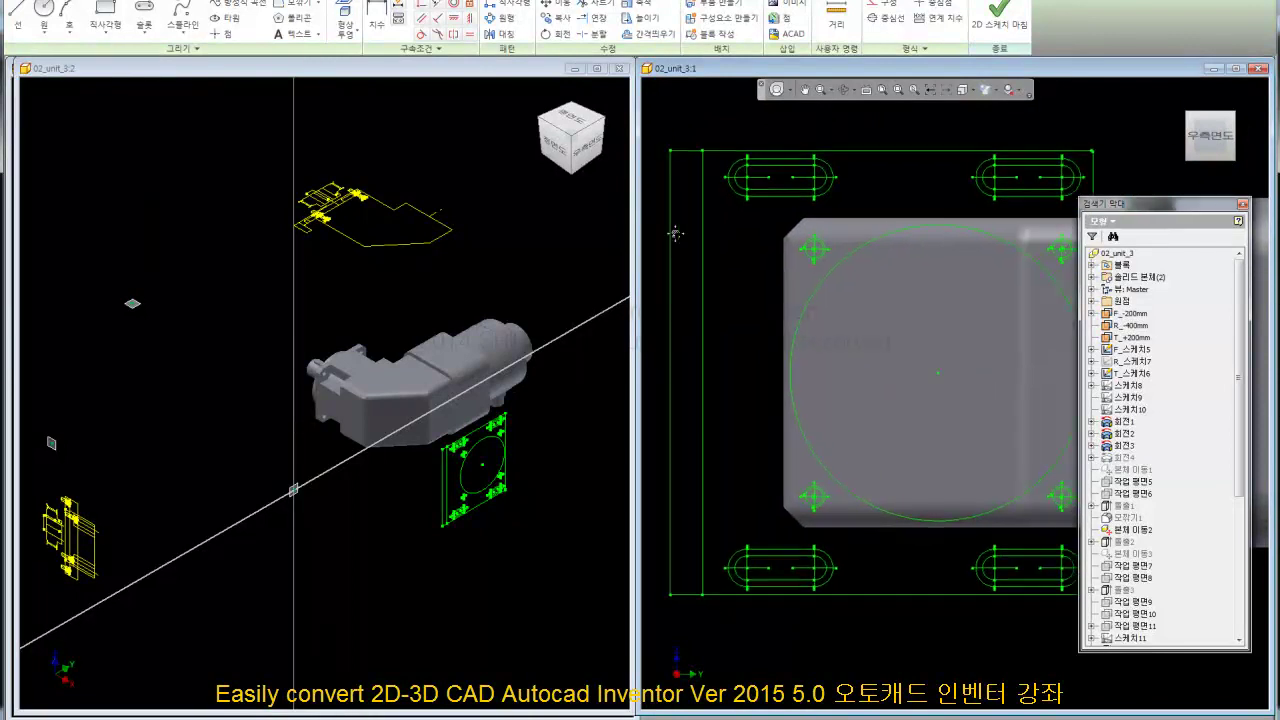
click(723, 250)
drag(738, 229, 823, 411)
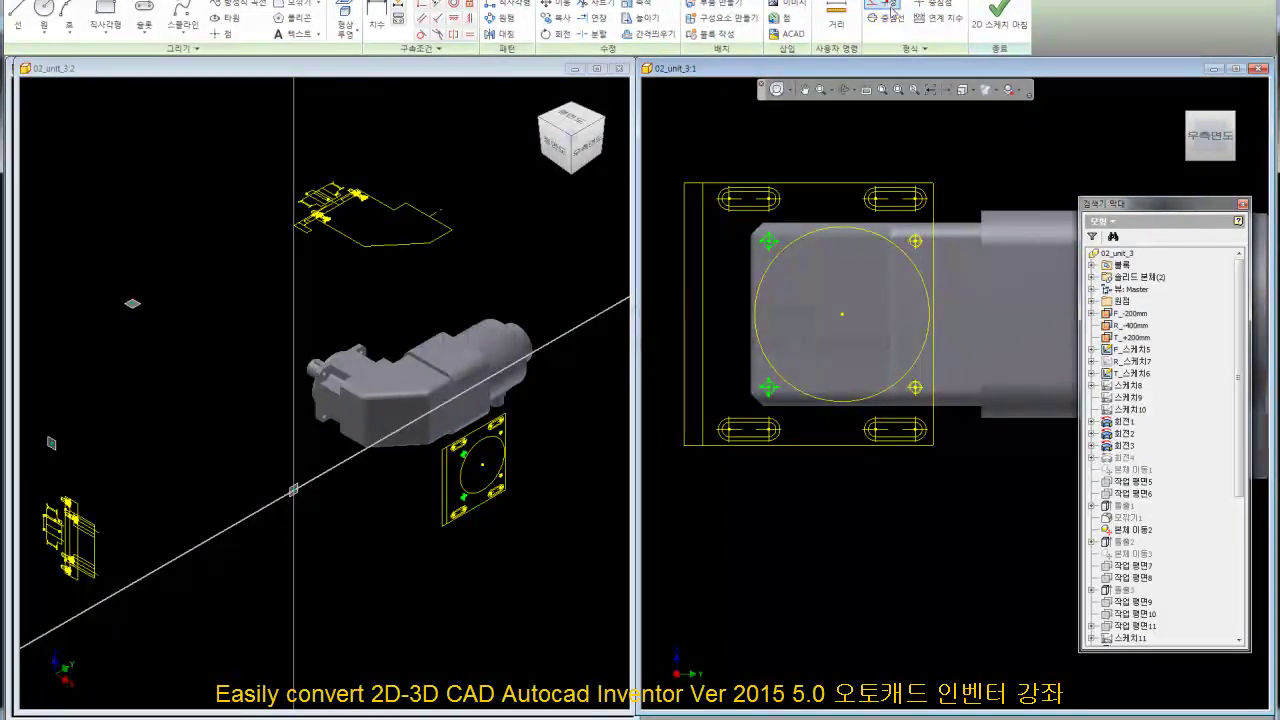
drag(888, 228, 980, 412)
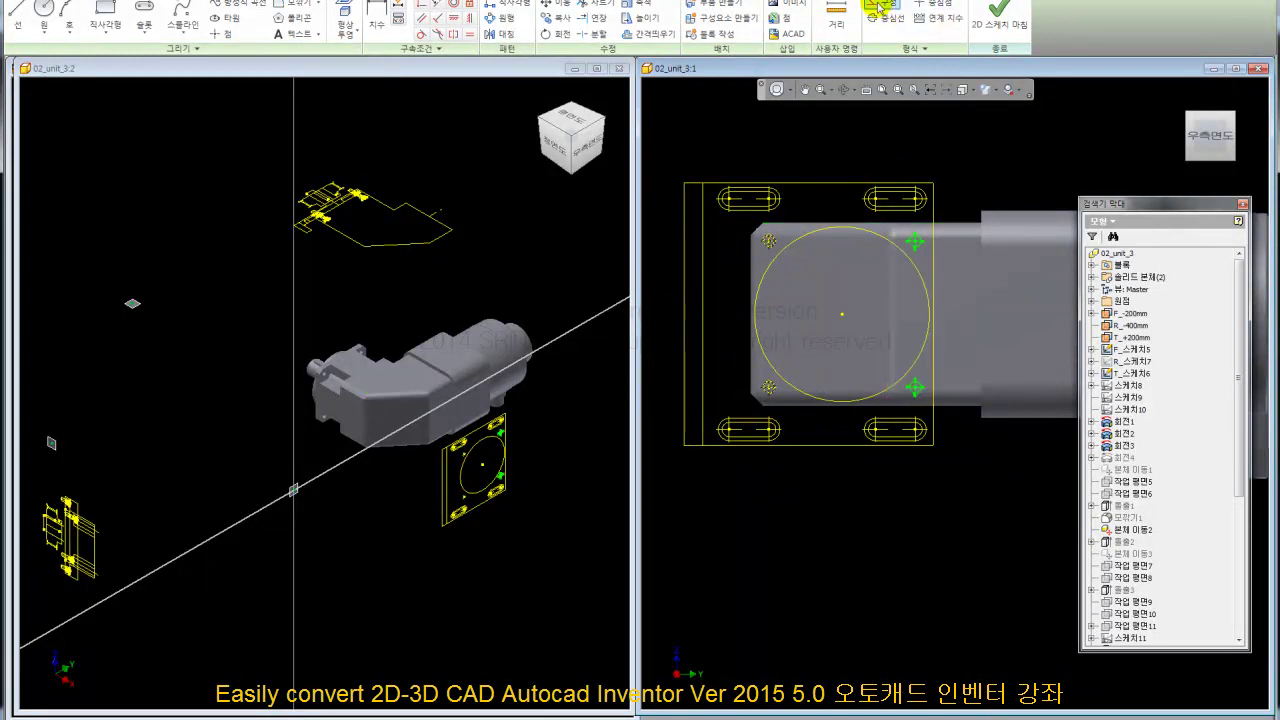
scroll(766, 187, up, 3)
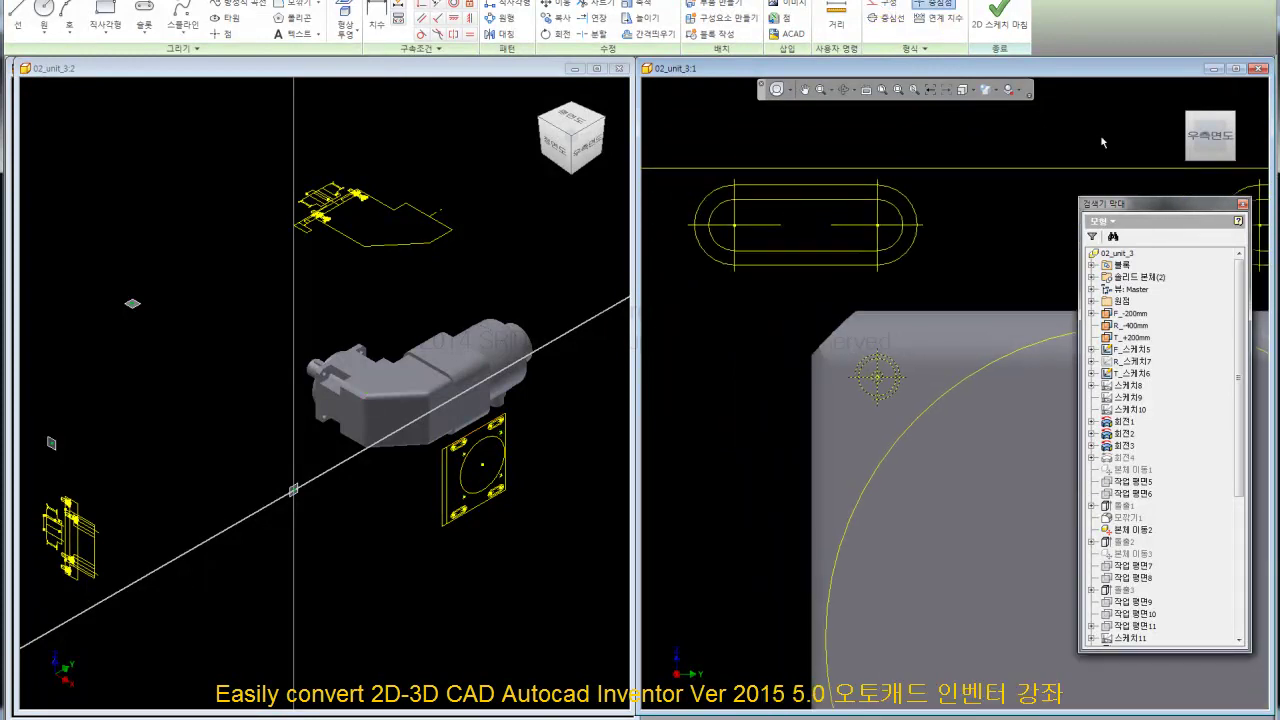
click(1237, 68)
scroll(604, 234, up, 2)
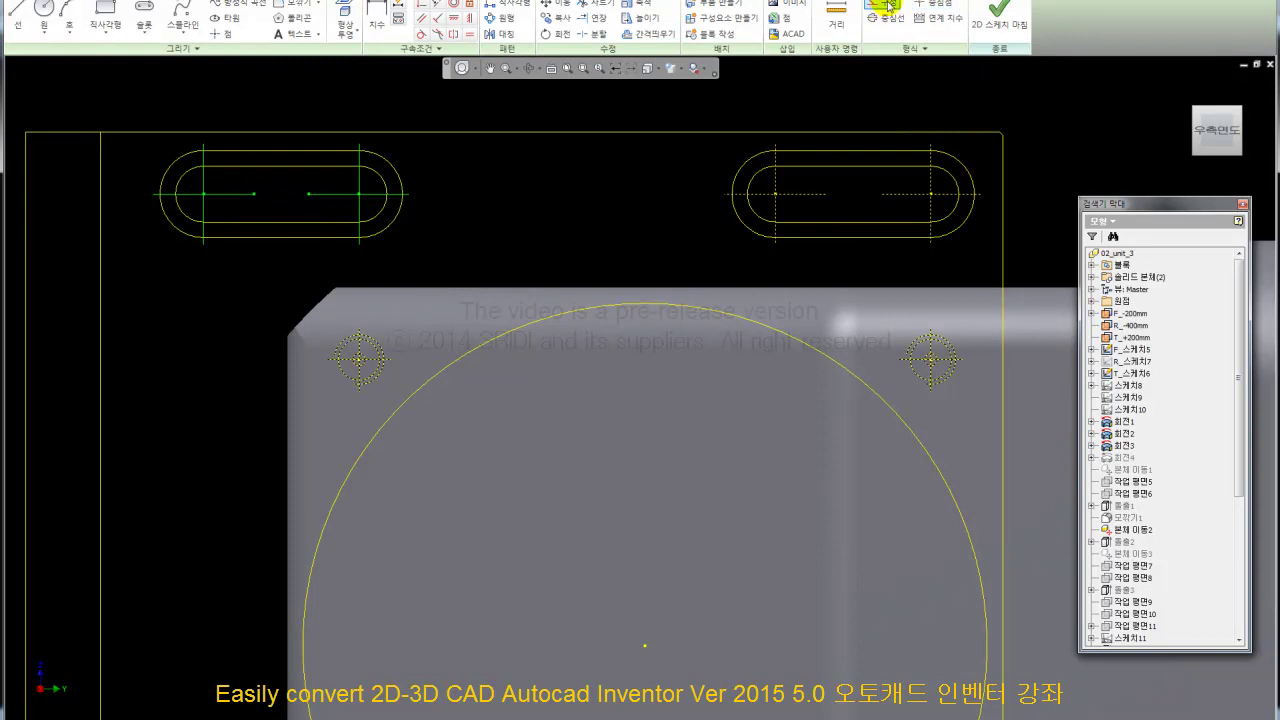
scroll(782, 146, down, 2)
middle_drag(673, 714, 634, 380)
scroll(836, 449, up, 3)
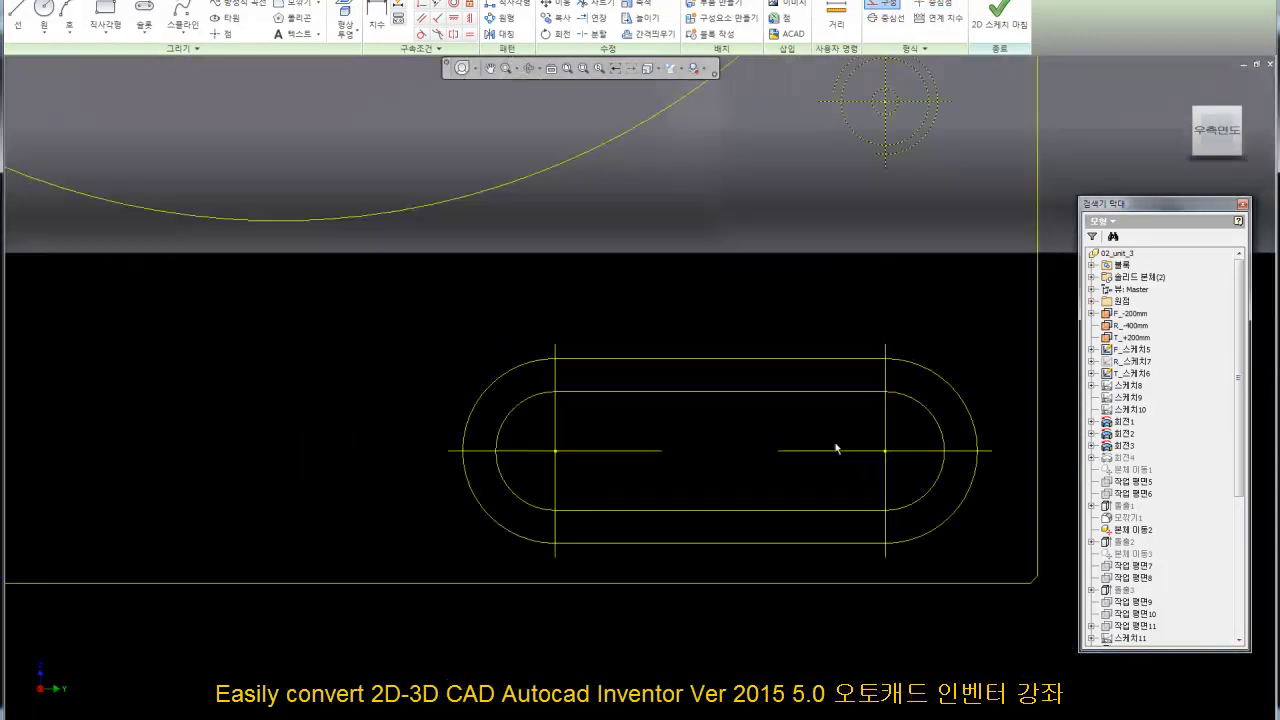
Convert both slots' centre lines to construction geometry
drag(901, 483, 508, 434)
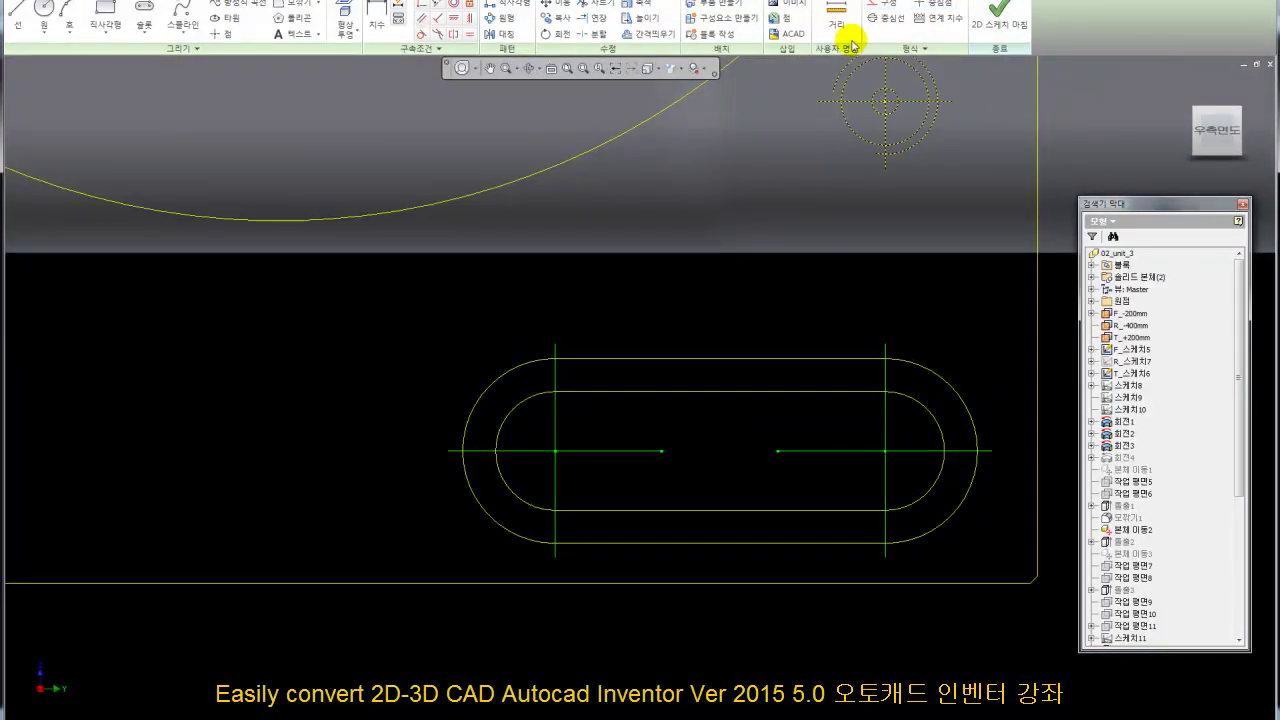
click(880, 8)
scroll(771, 271, down, 3)
scroll(591, 380, up, 1)
scroll(688, 352, up, 3)
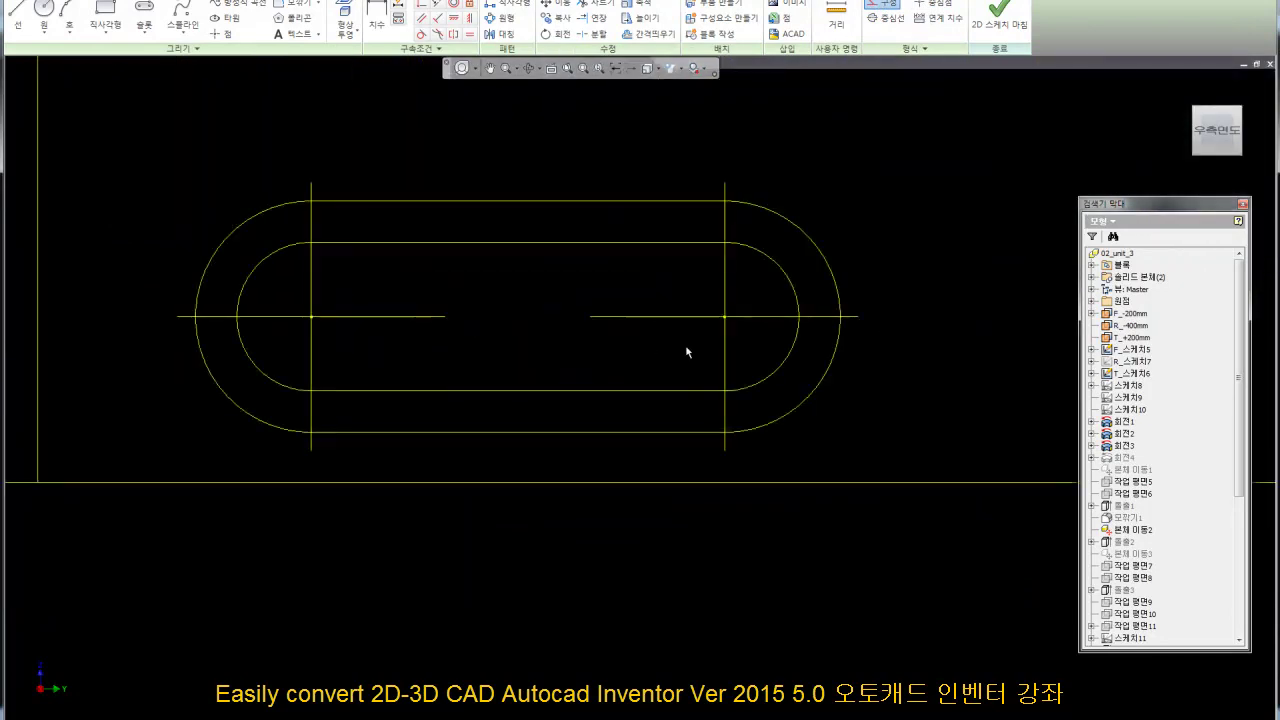
drag(605, 336, 310, 290)
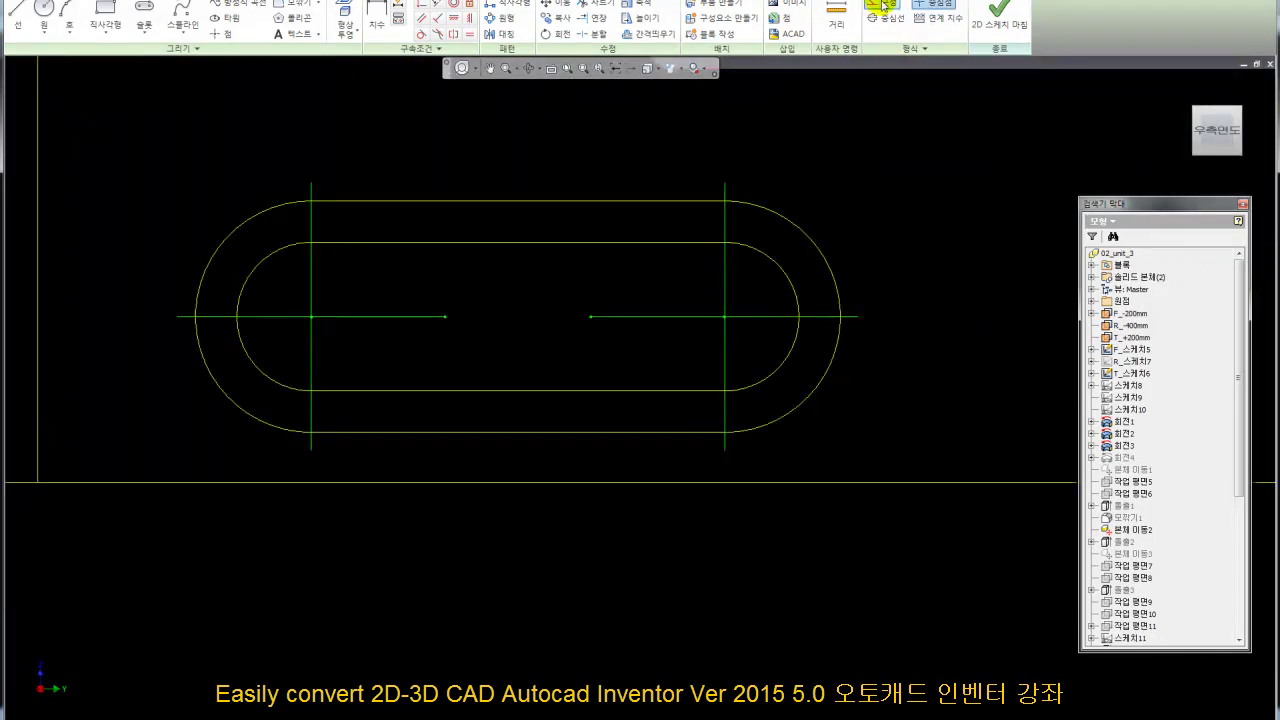
scroll(870, 299, down, 3)
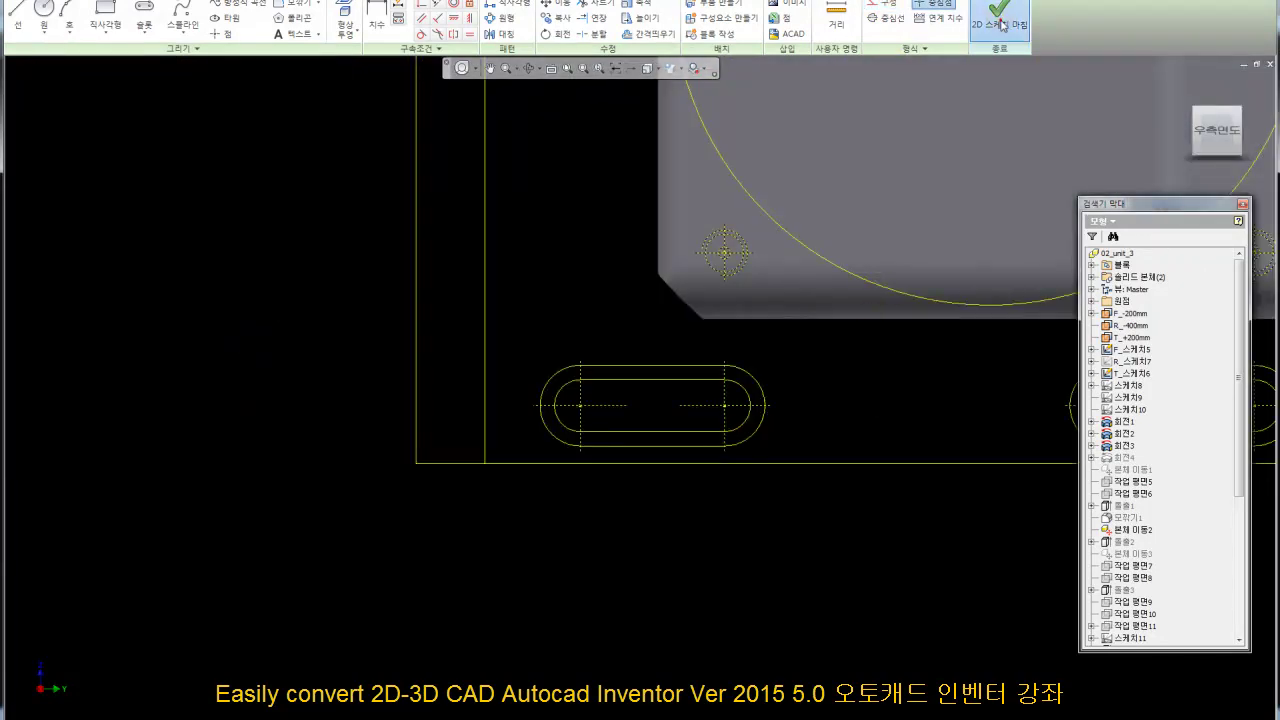
Finish the sketch and restore the side-by-side windows at the Home view
click(1002, 22)
click(1257, 65)
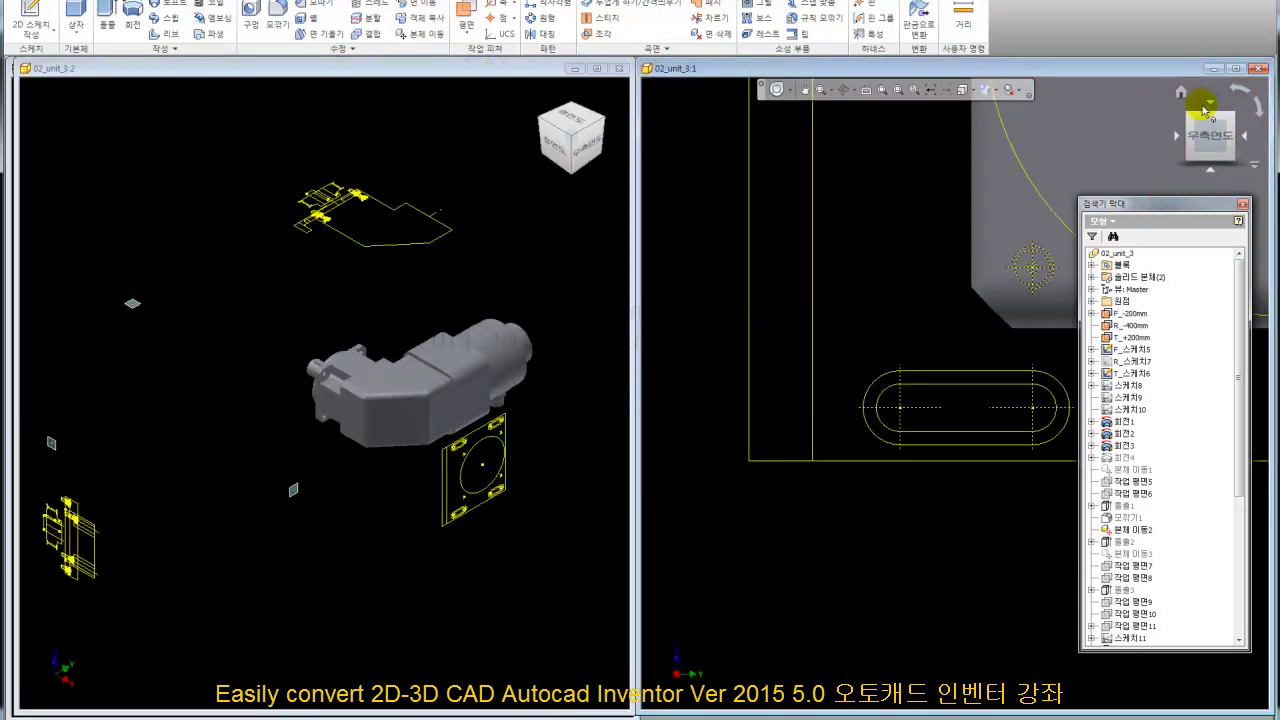
click(1190, 118)
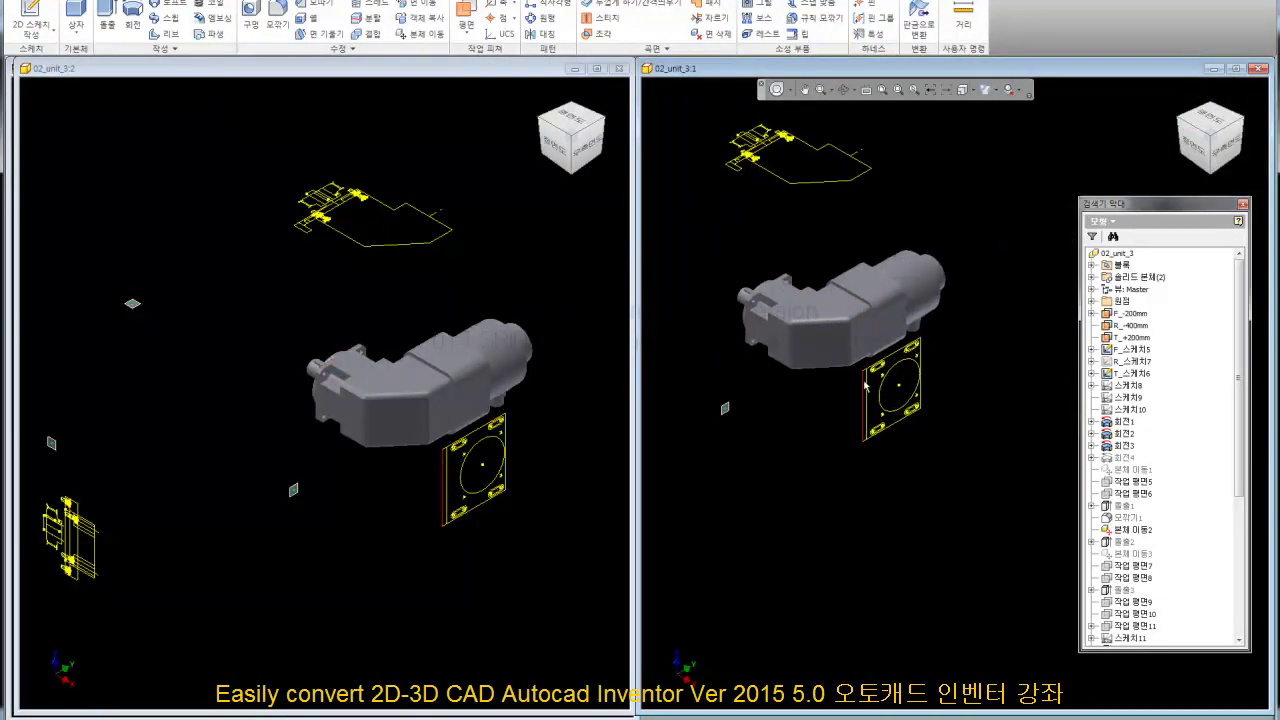
scroll(881, 398, up, 5)
click(346, 595)
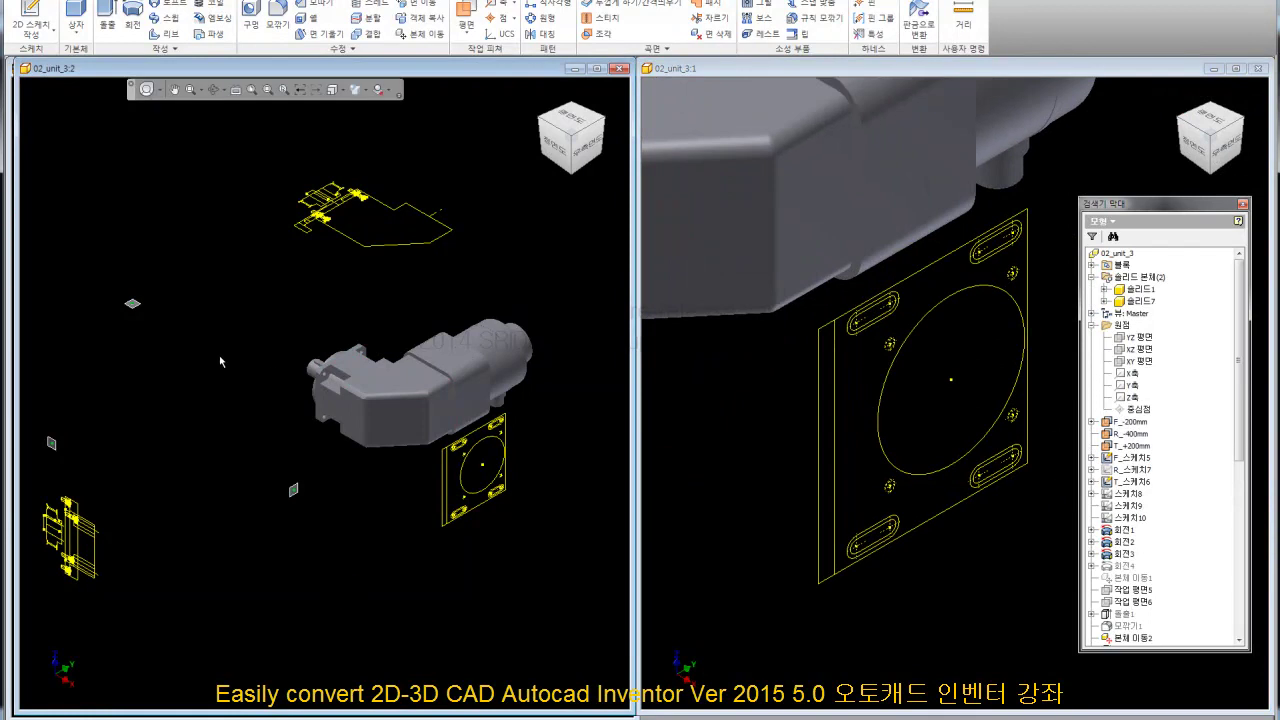
Pan and zoom the left view onto the lower outline sketch near the work plane
middle_drag(186, 516, 342, 466)
scroll(342, 466, up, 2)
scroll(342, 466, down, 3)
scroll(407, 289, up, 3)
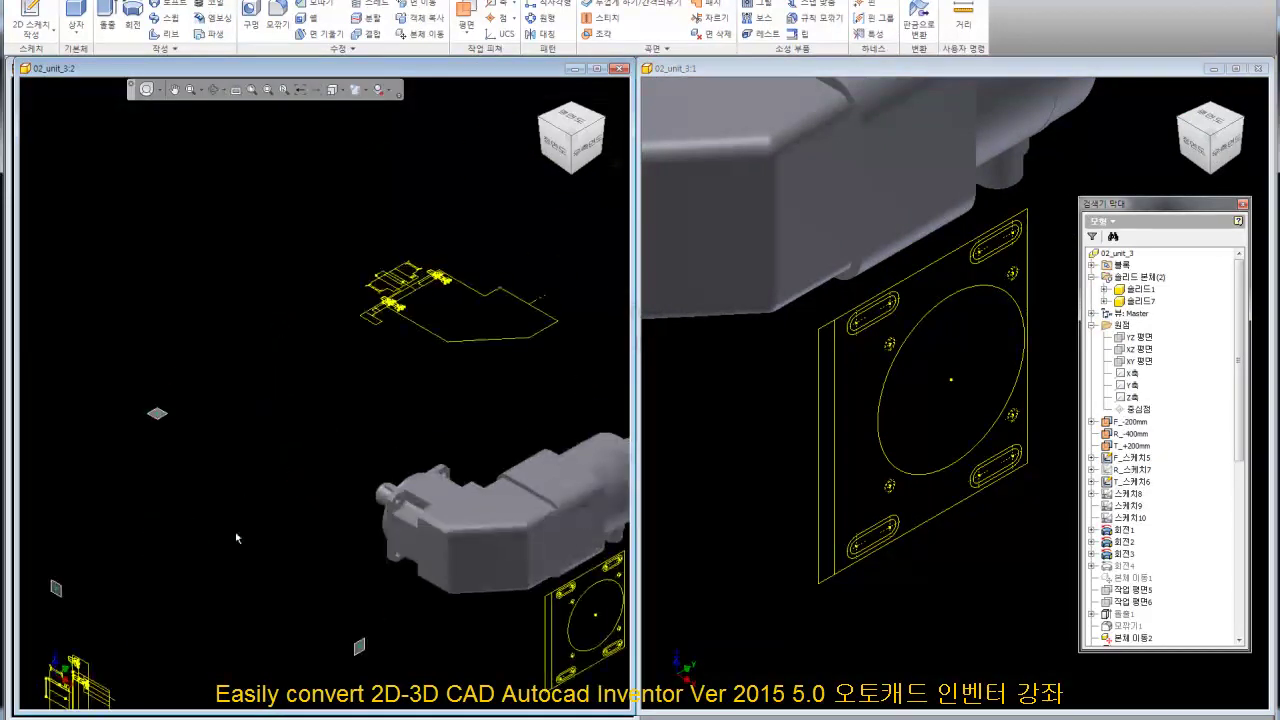
scroll(407, 289, up, 2)
scroll(306, 407, up, 2)
scroll(286, 400, up, 1)
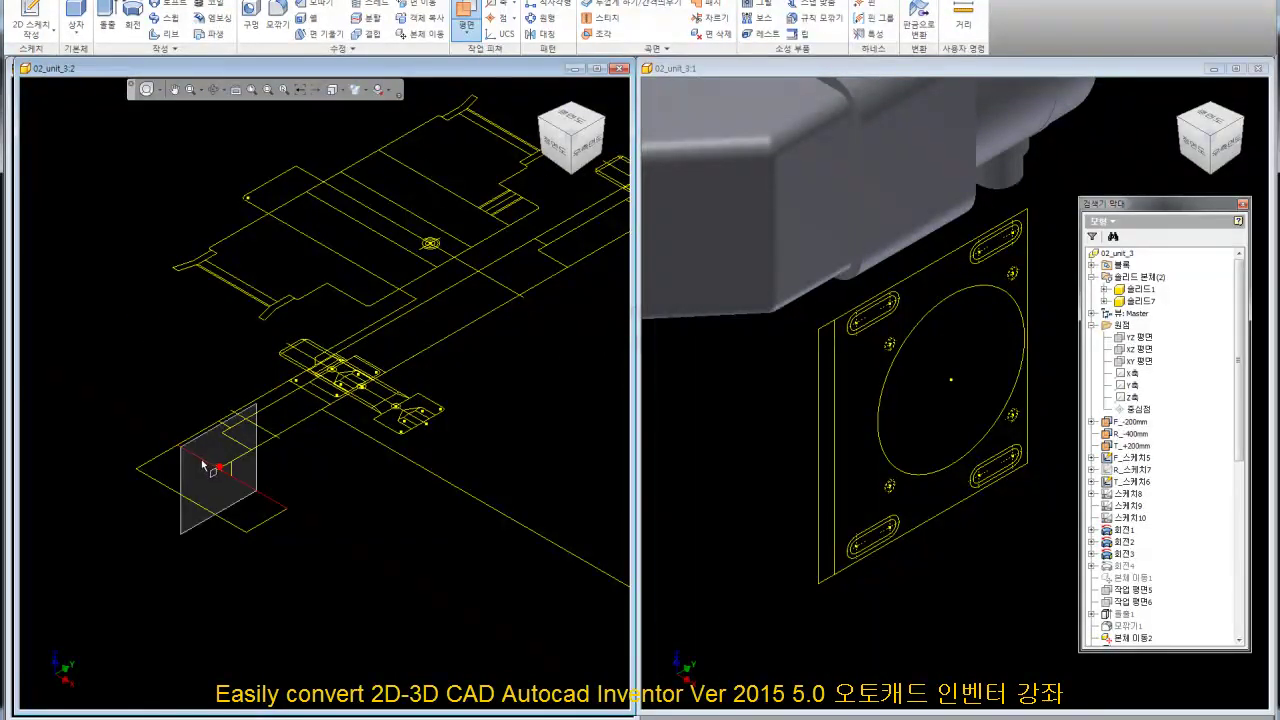
Place a second work plane beside the first one
right_click(180, 366)
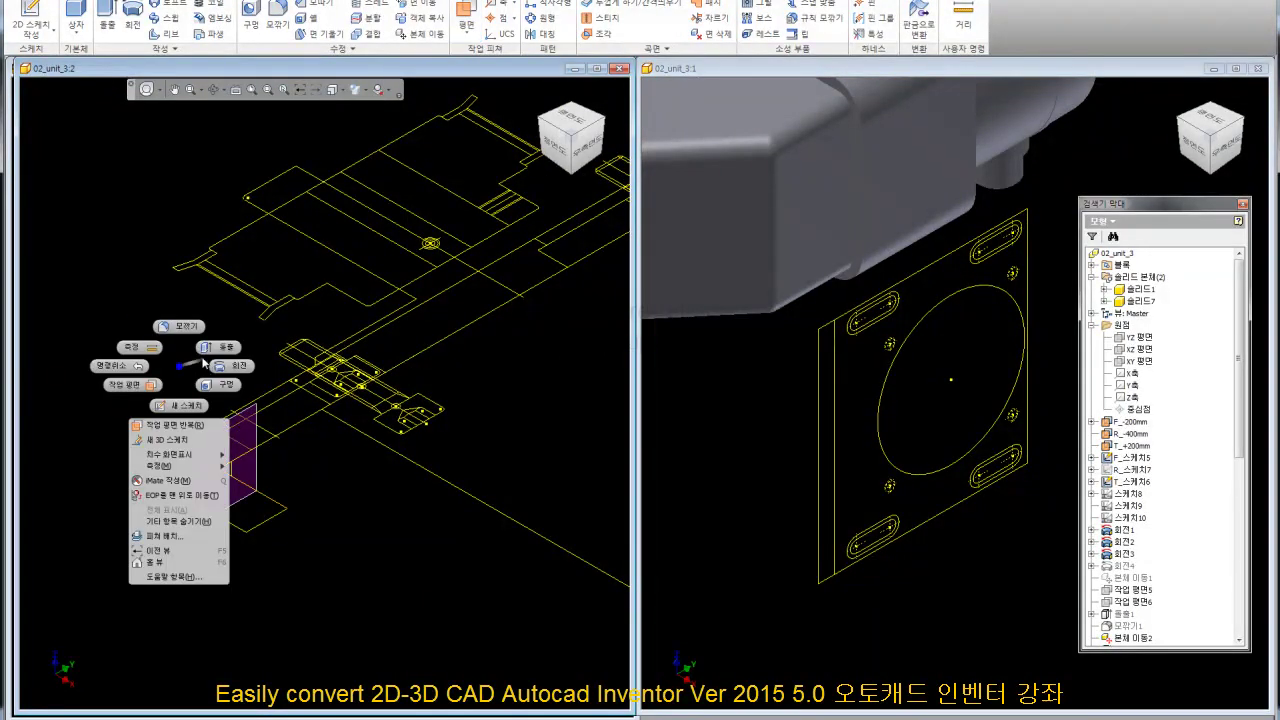
click(167, 426)
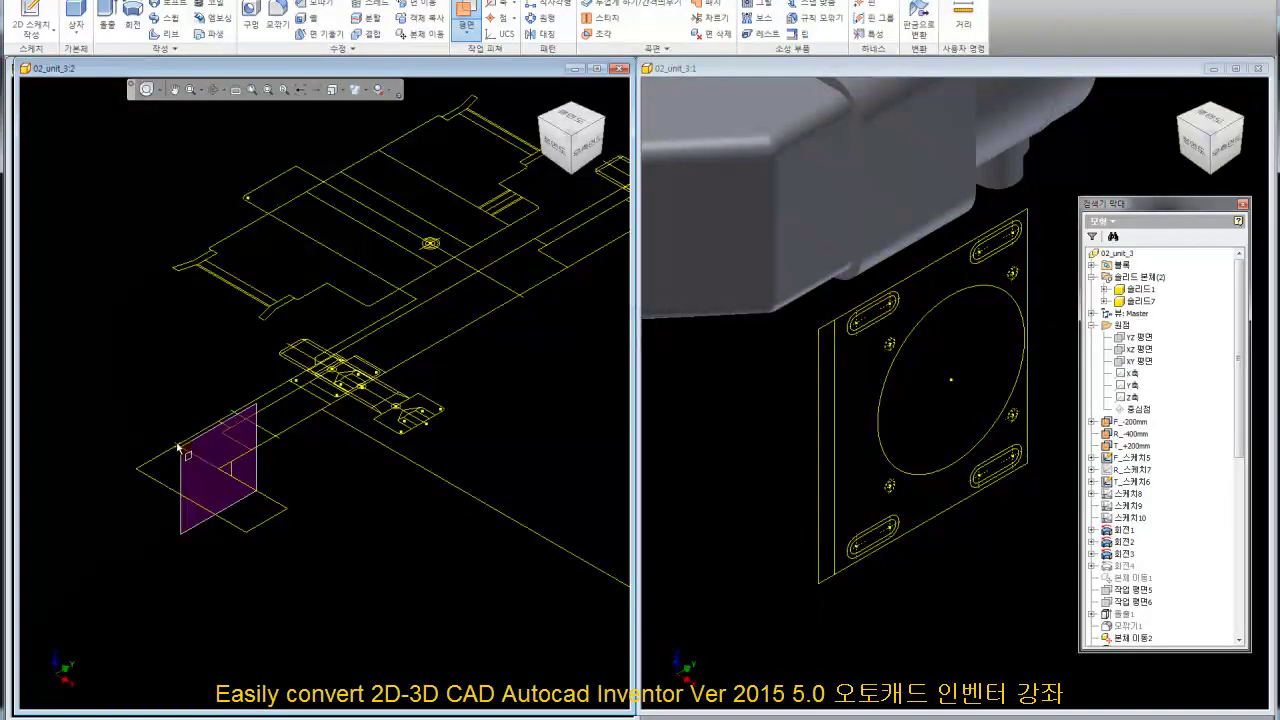
click(265, 490)
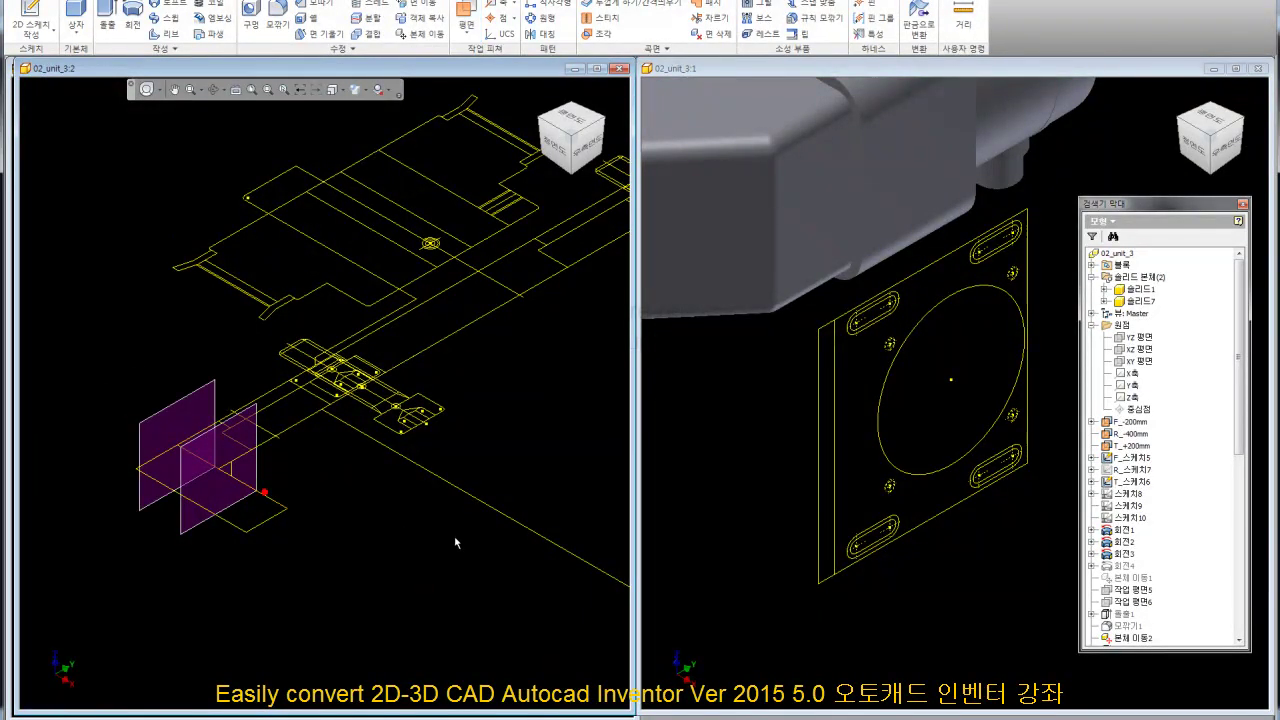
scroll(260, 340, down, 2)
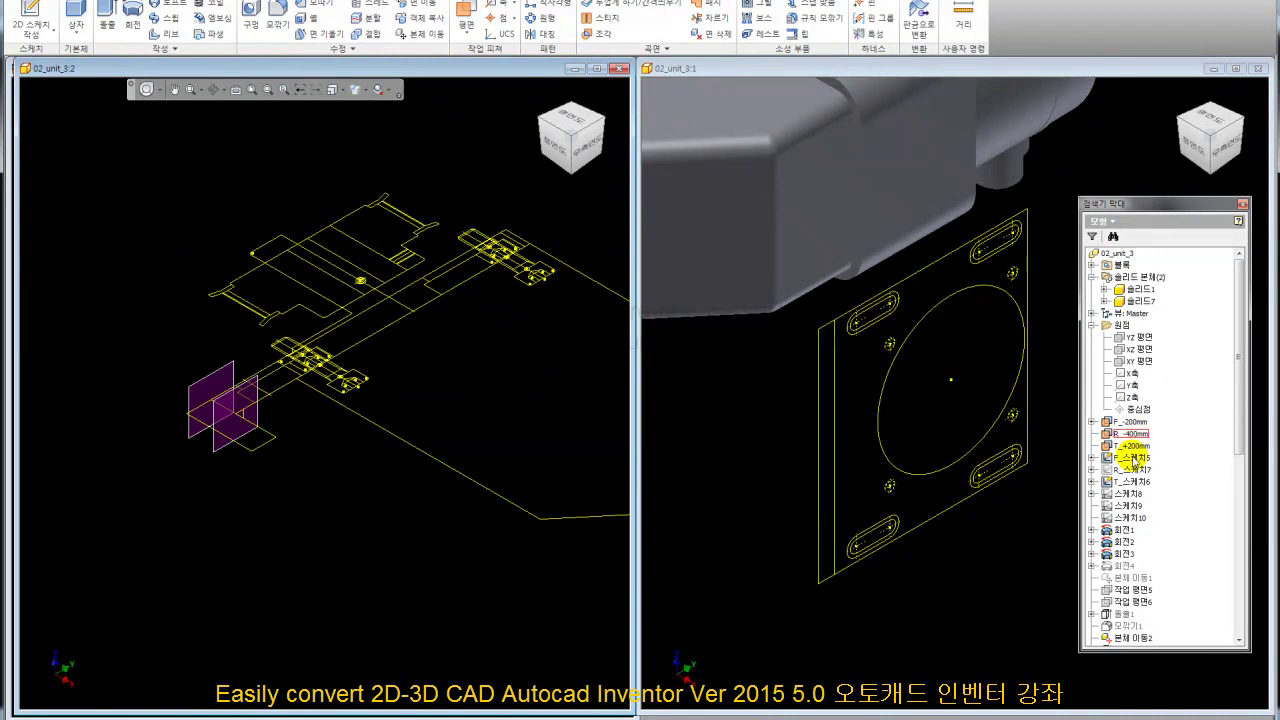
Hide the F_스케치5 and T_스케치6 outline sketches
right_click(1133, 458)
click(1168, 592)
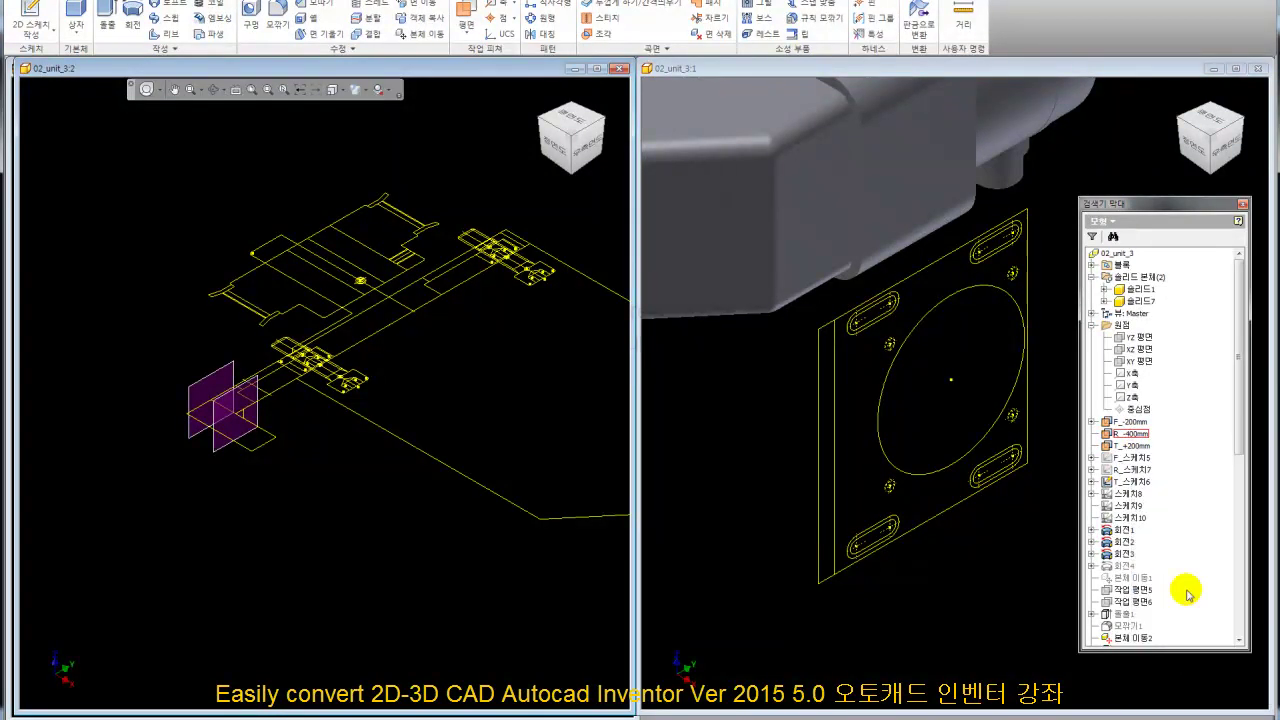
right_click(1138, 482)
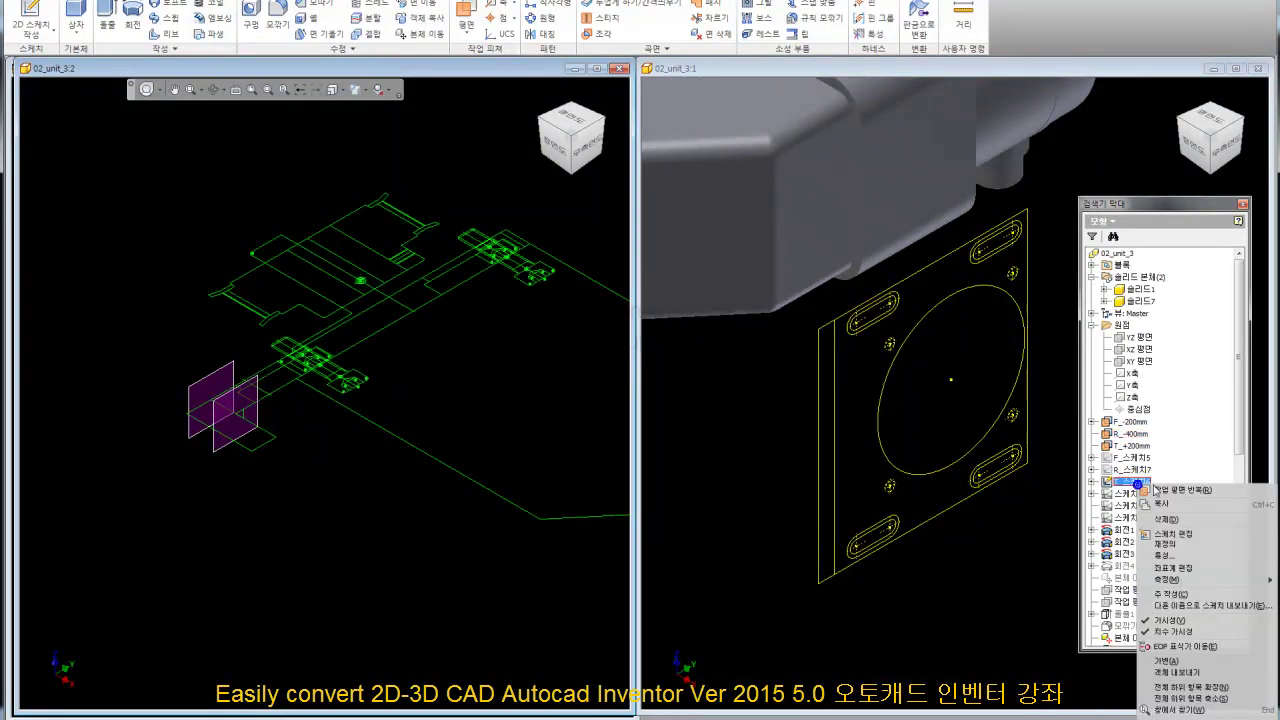
click(1166, 620)
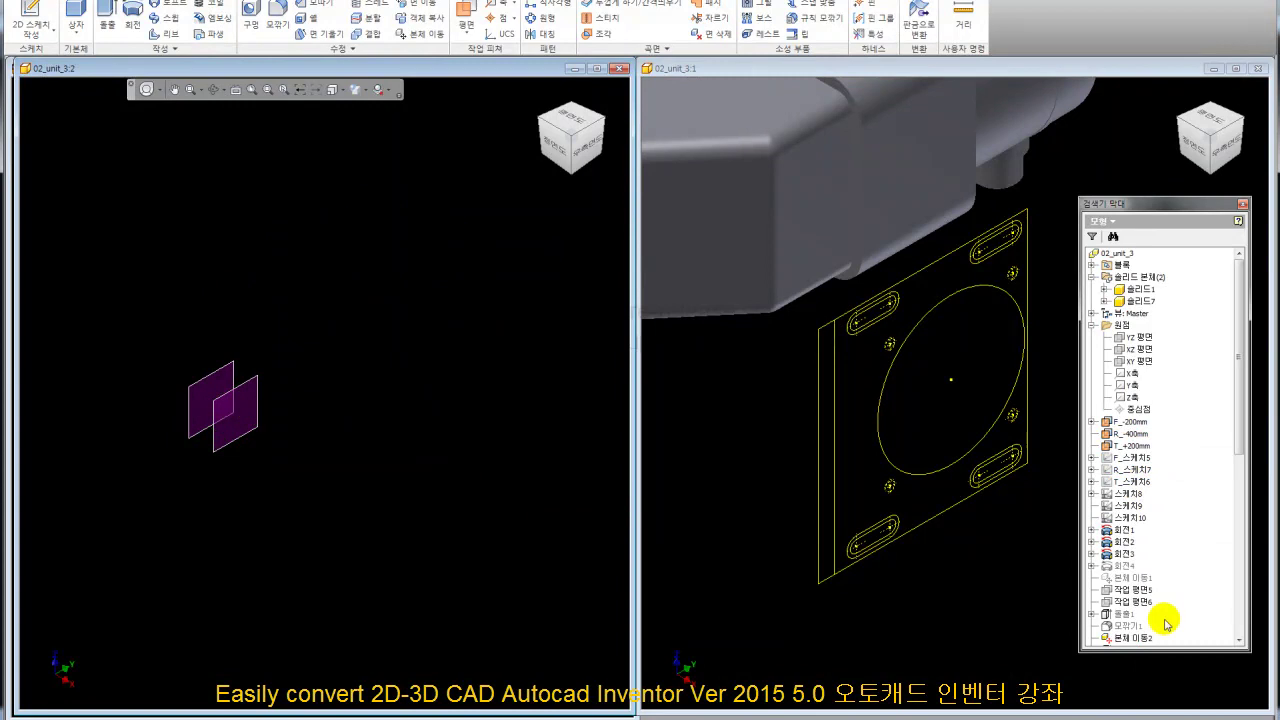
click(714, 492)
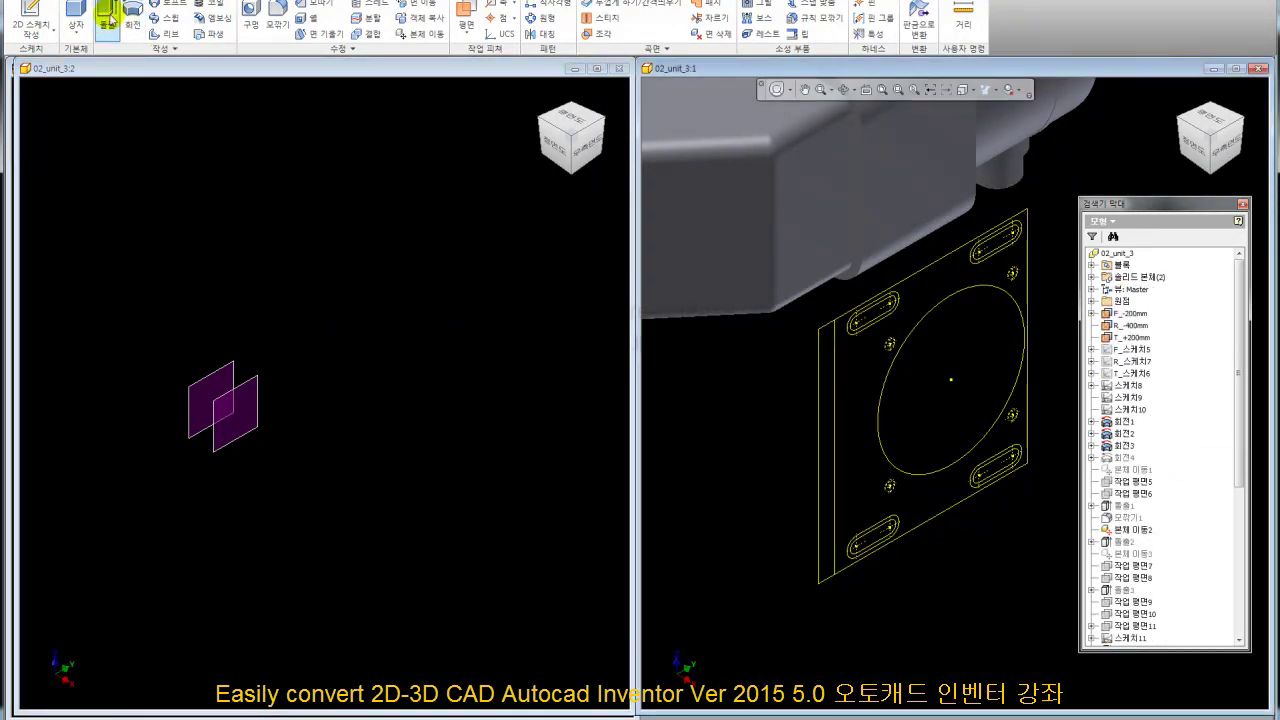
Start an extrusion picking the lower-left and upper-right slot profiles, then cancel it
click(108, 20)
scroll(925, 293, up, 3)
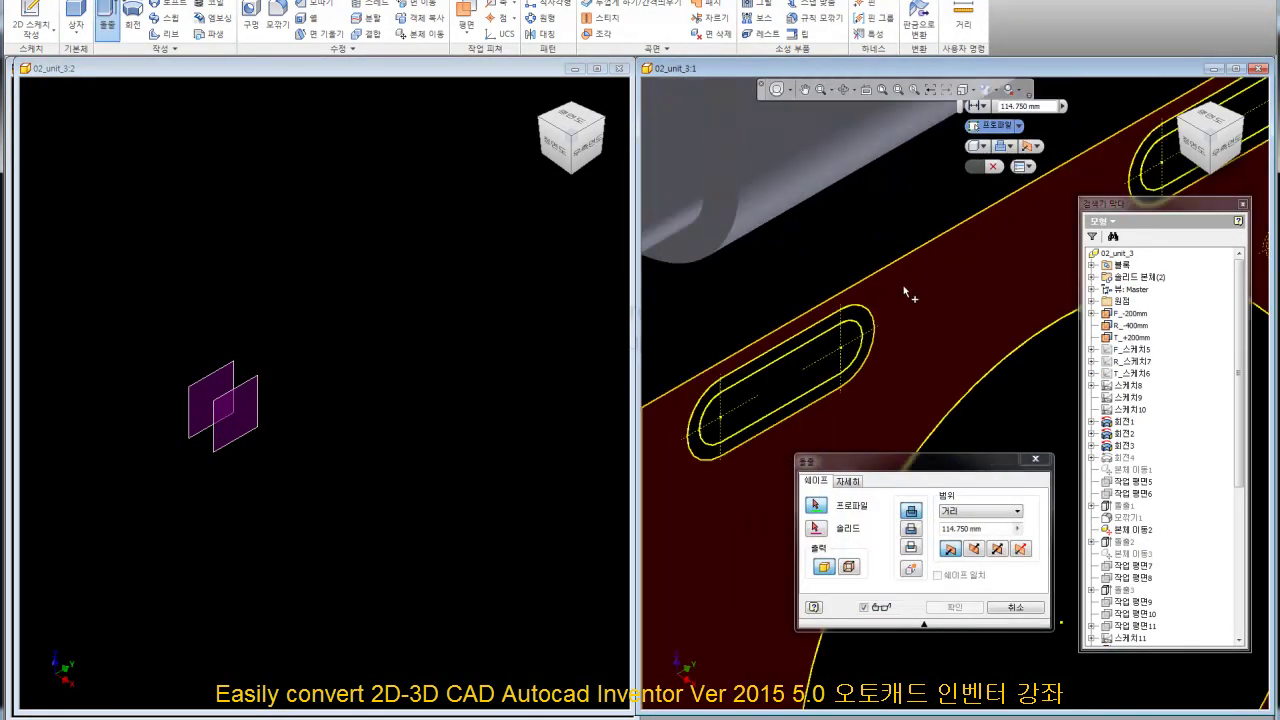
click(870, 320)
scroll(1063, 228, down, 2)
scroll(1063, 228, up, 3)
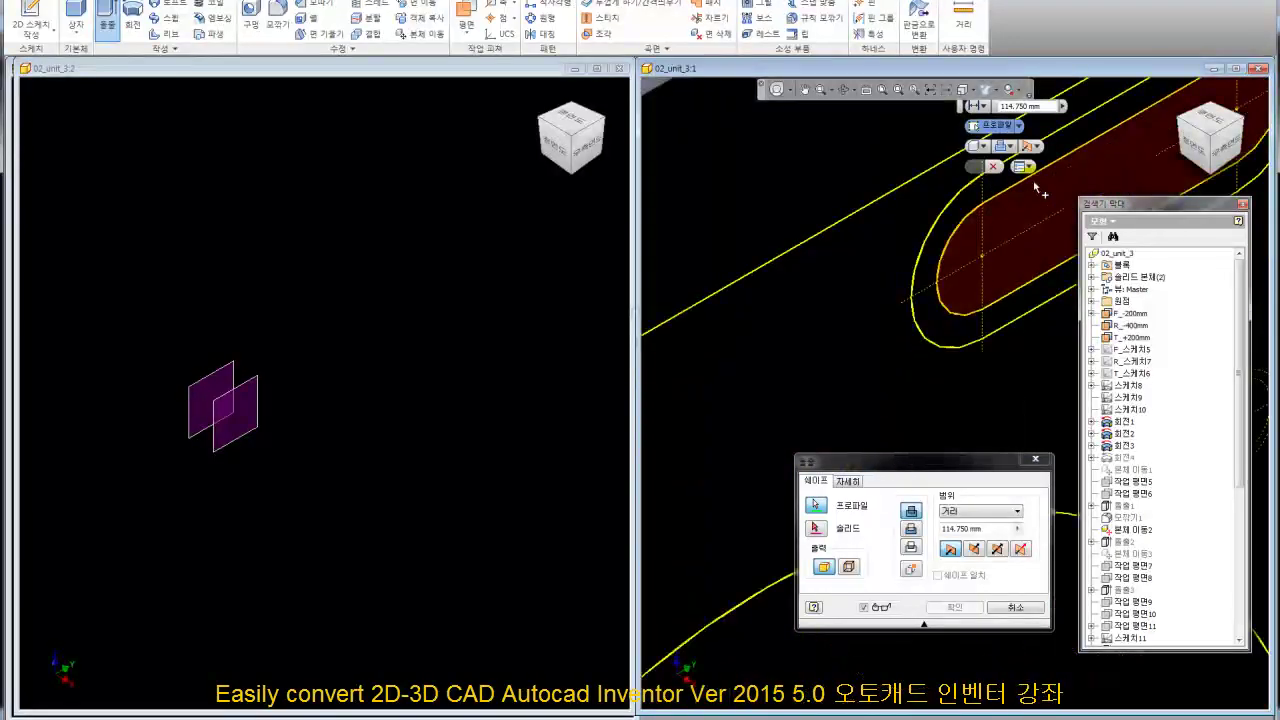
click(935, 244)
scroll(855, 200, down, 3)
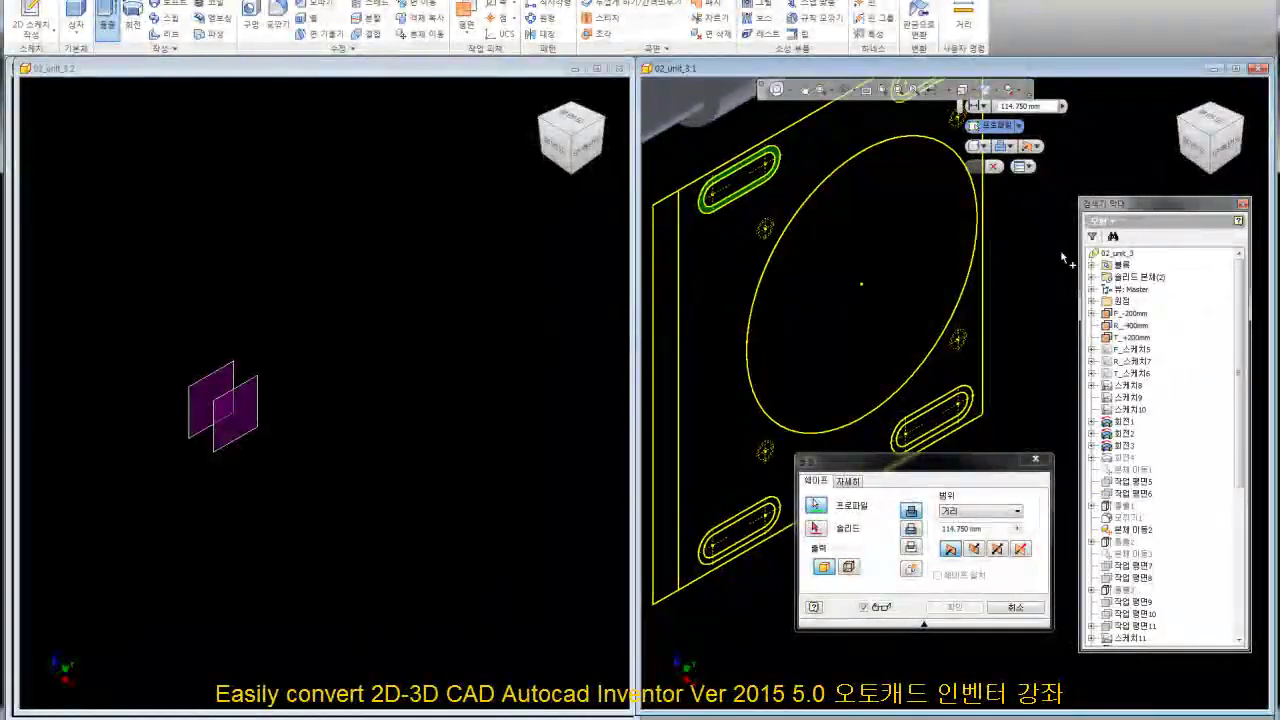
key(Escape)
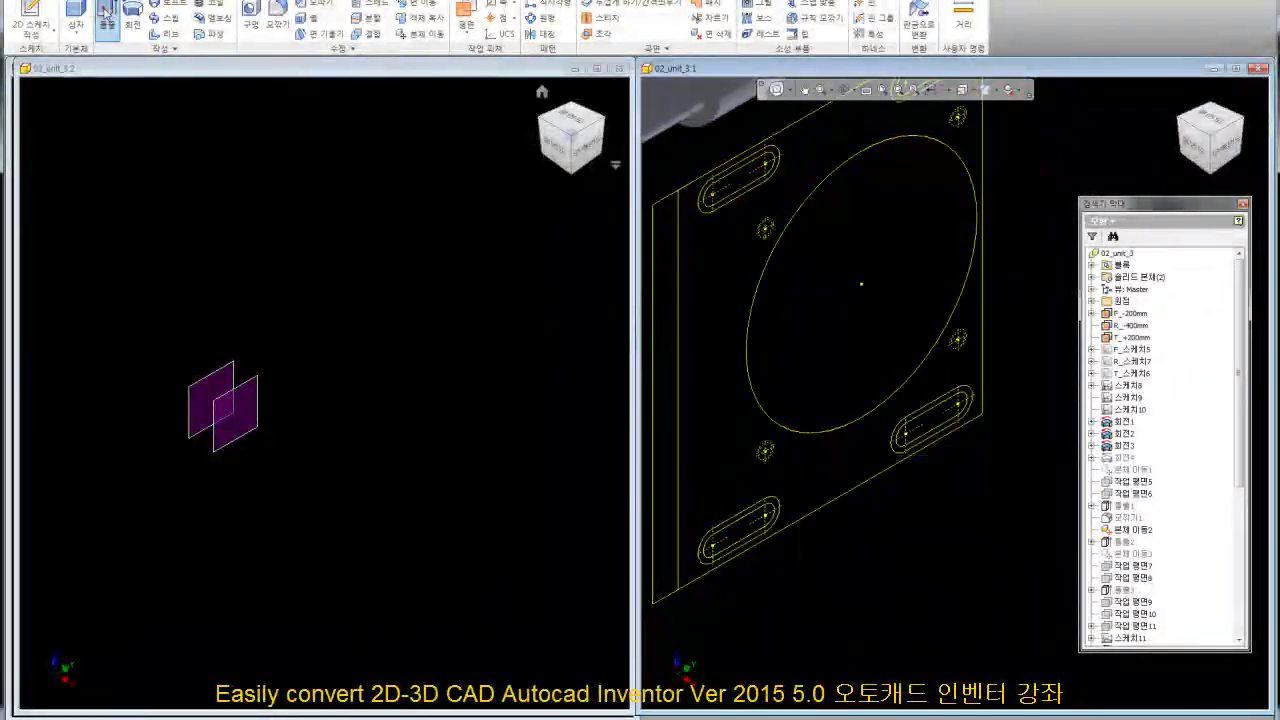
Restart the plate extrusion, orbit to check it, and bring up the Extents choices
click(104, 12)
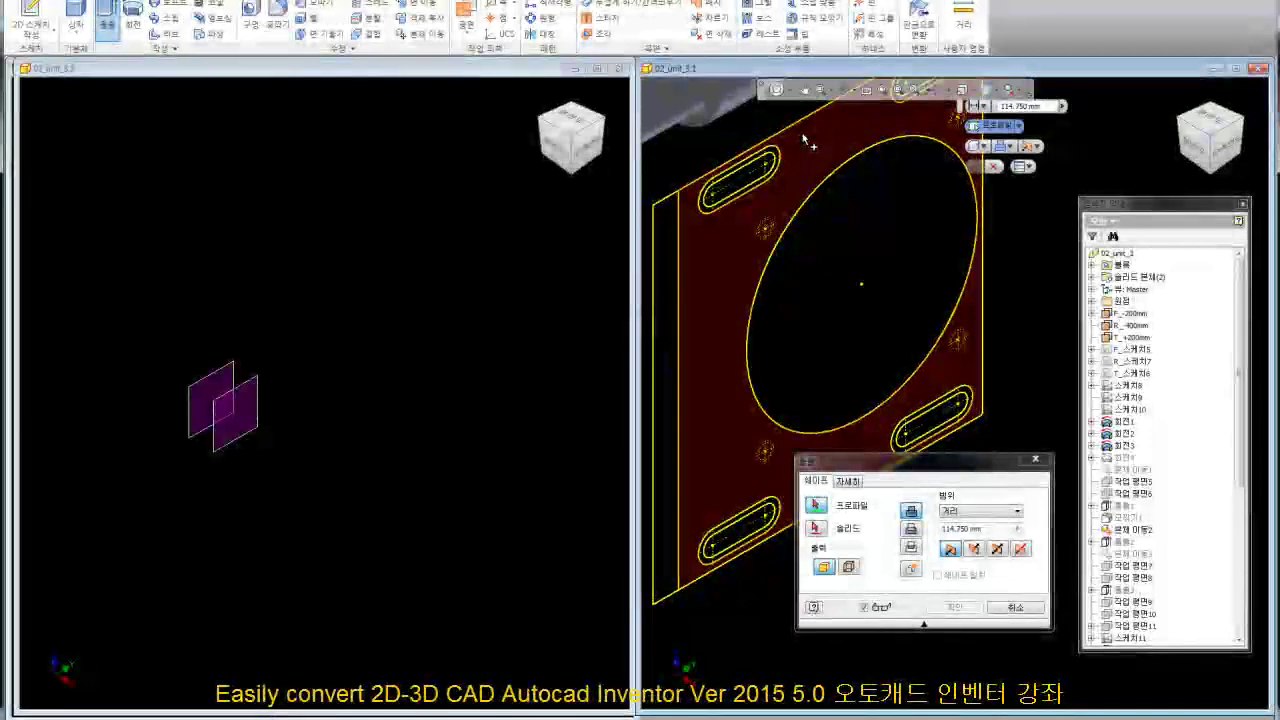
scroll(775, 145, down, 4)
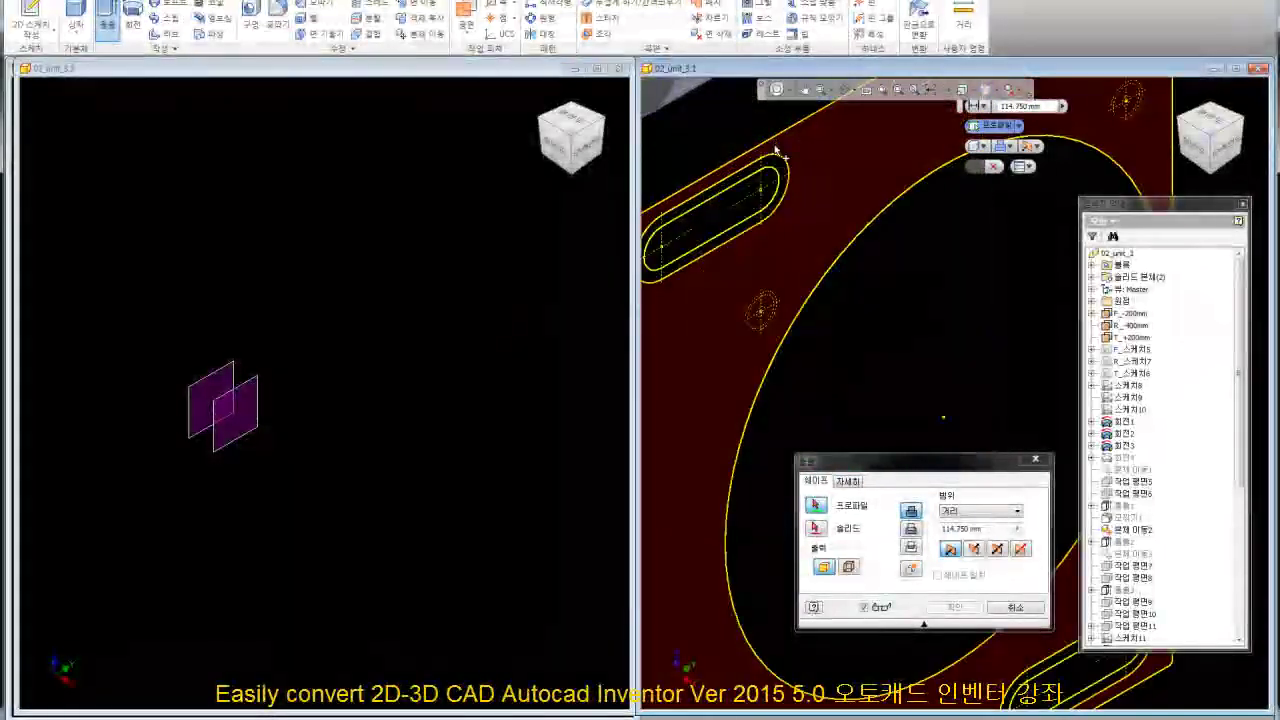
scroll(880, 205, up, 3)
shift+middle_drag(880, 205, 940, 171)
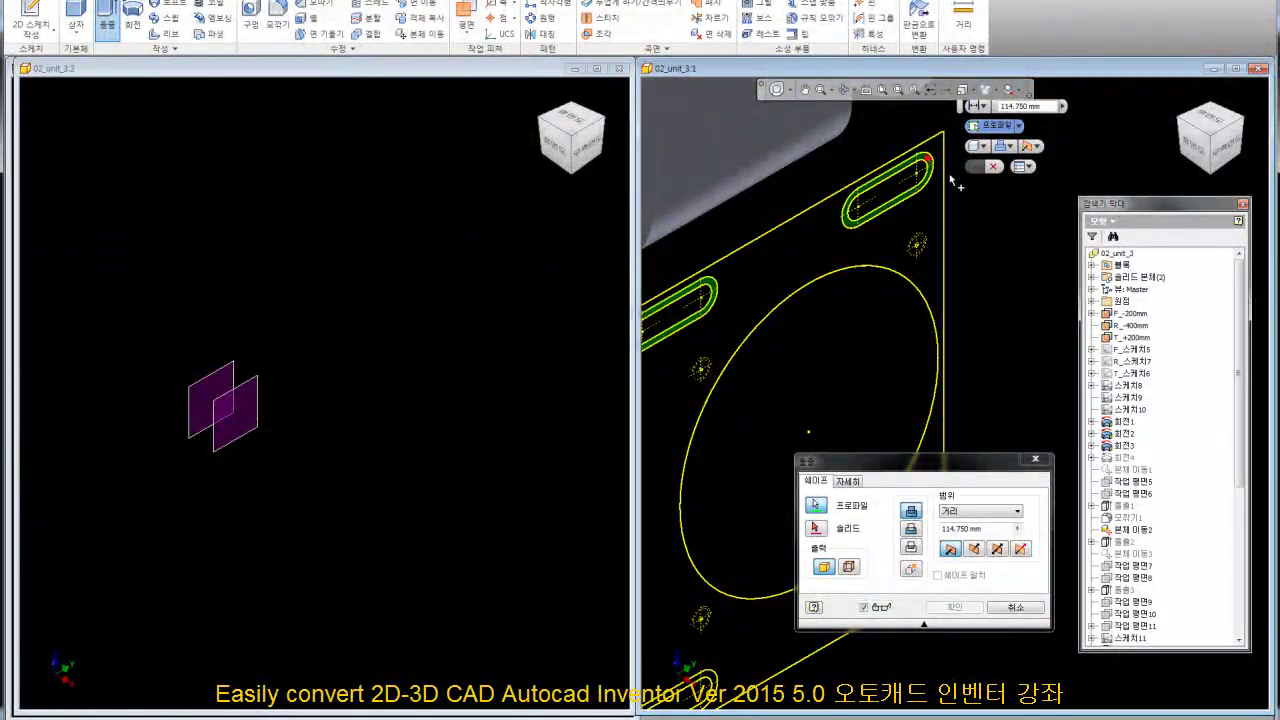
scroll(814, 430, up, 2)
scroll(857, 354, down, 3)
scroll(797, 240, down, 2)
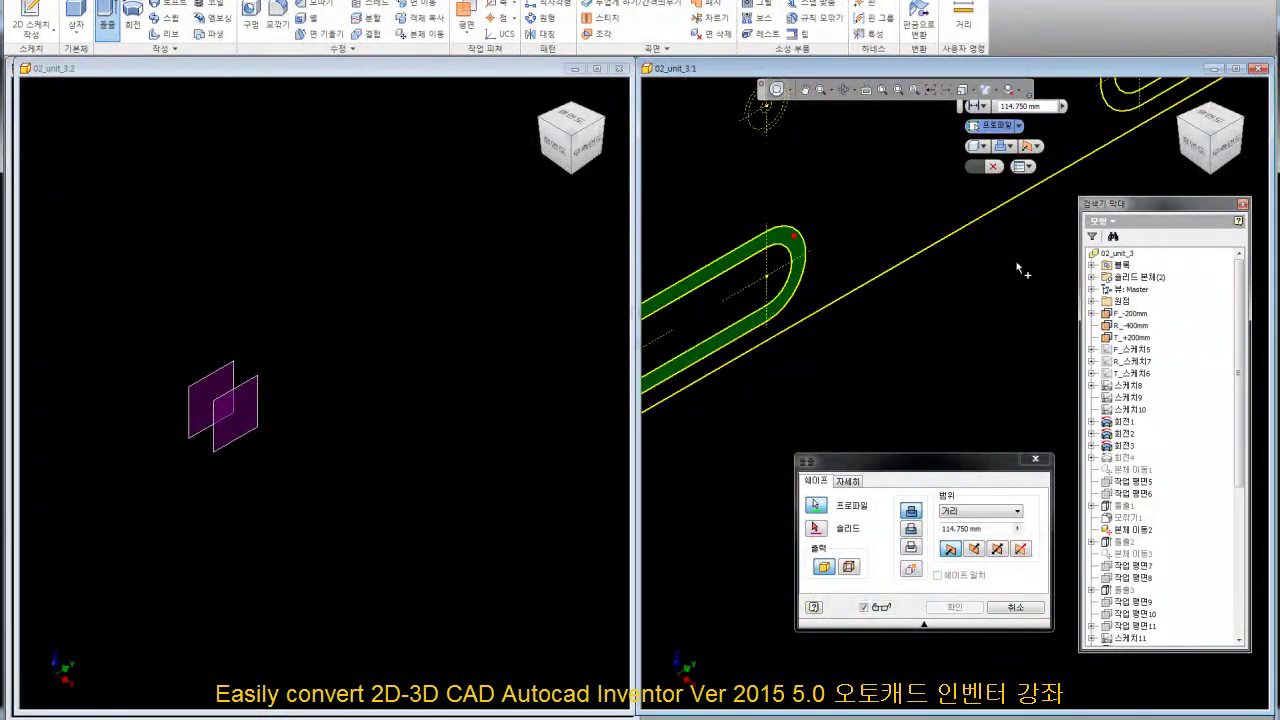
scroll(1020, 271, up, 2)
scroll(590, 97, up, 3)
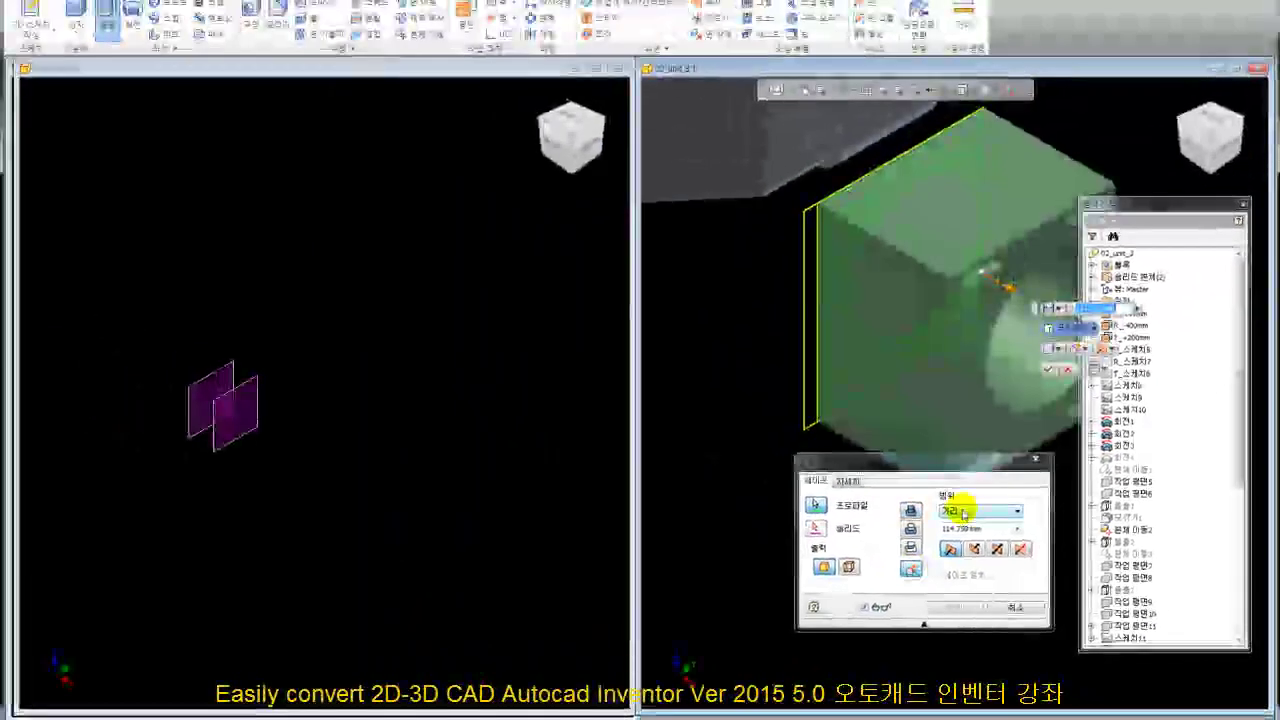
click(960, 510)
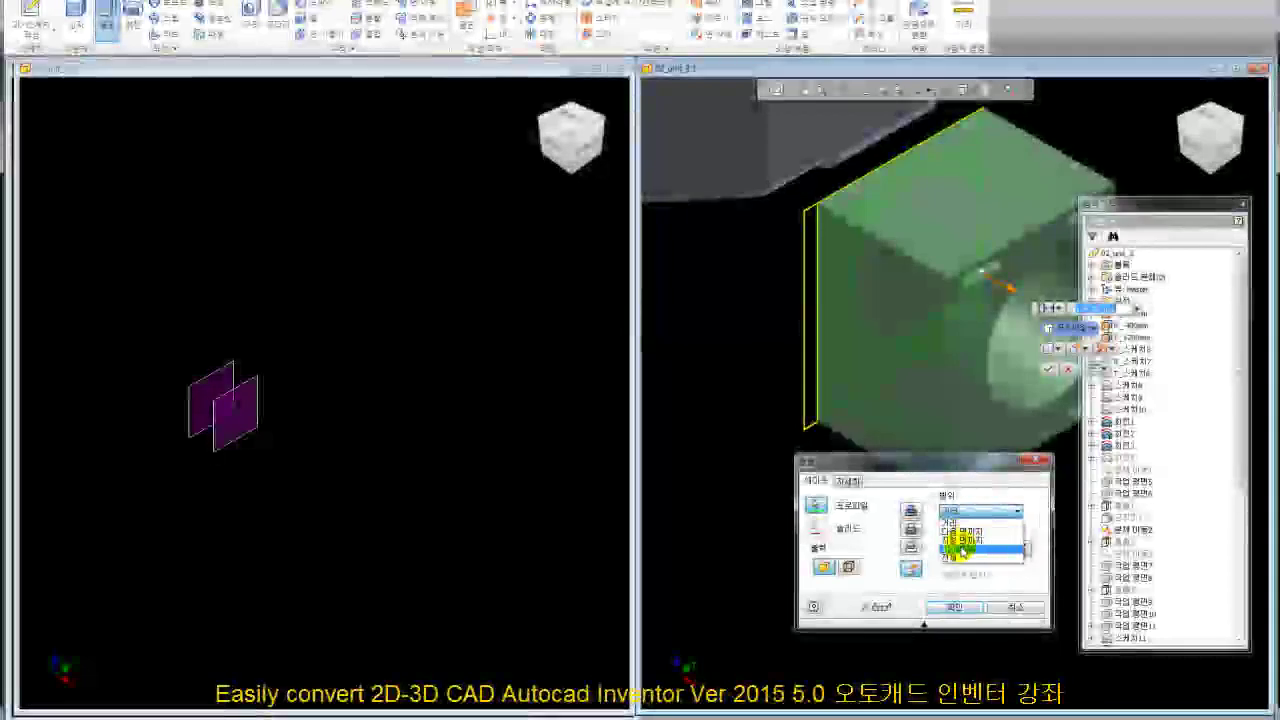
Extrude the slotted plate with 사이 (Between) extents bounded by the two work planes
click(948, 549)
click(434, 466)
click(256, 378)
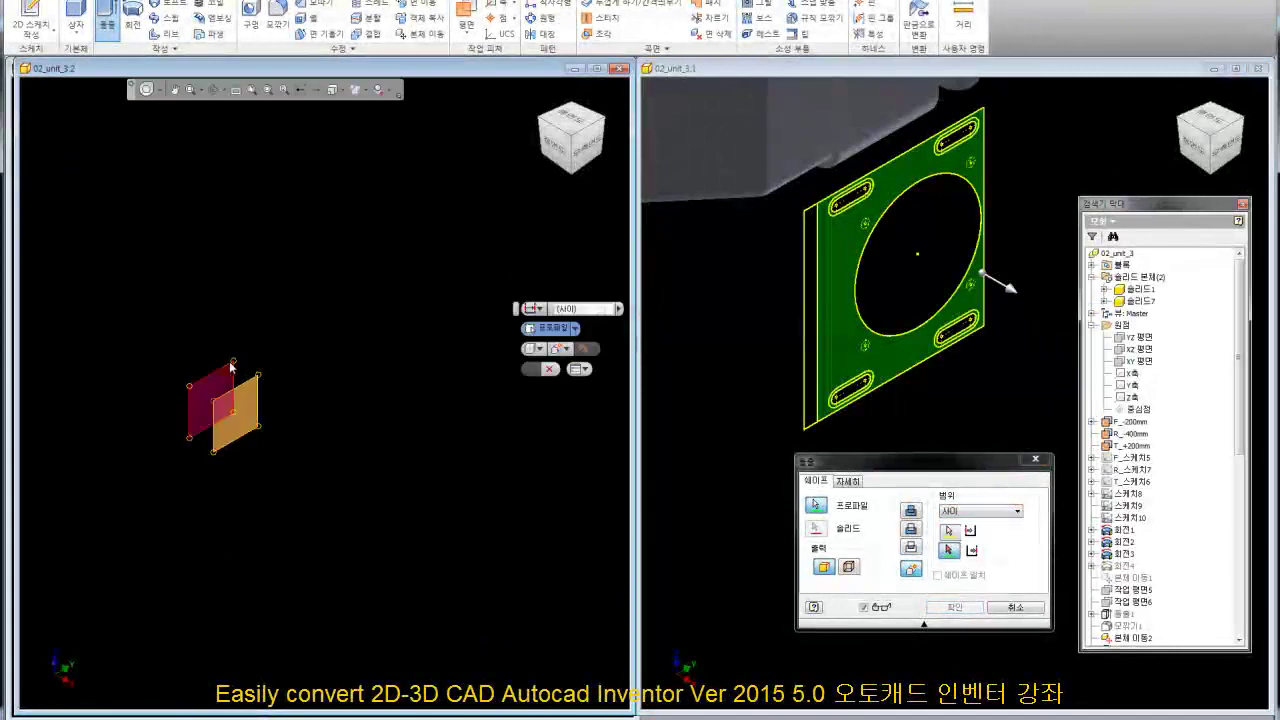
scroll(312, 427, down, 5)
scroll(335, 557, up, 5)
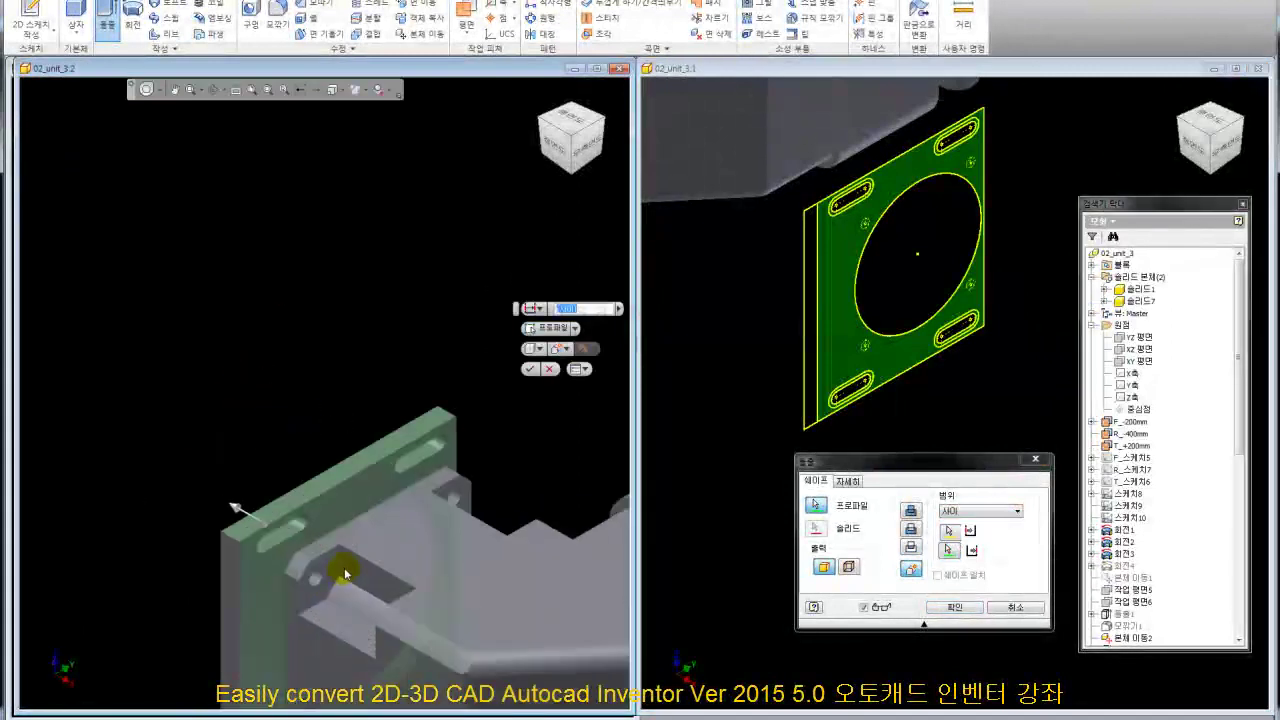
scroll(335, 557, up, 2)
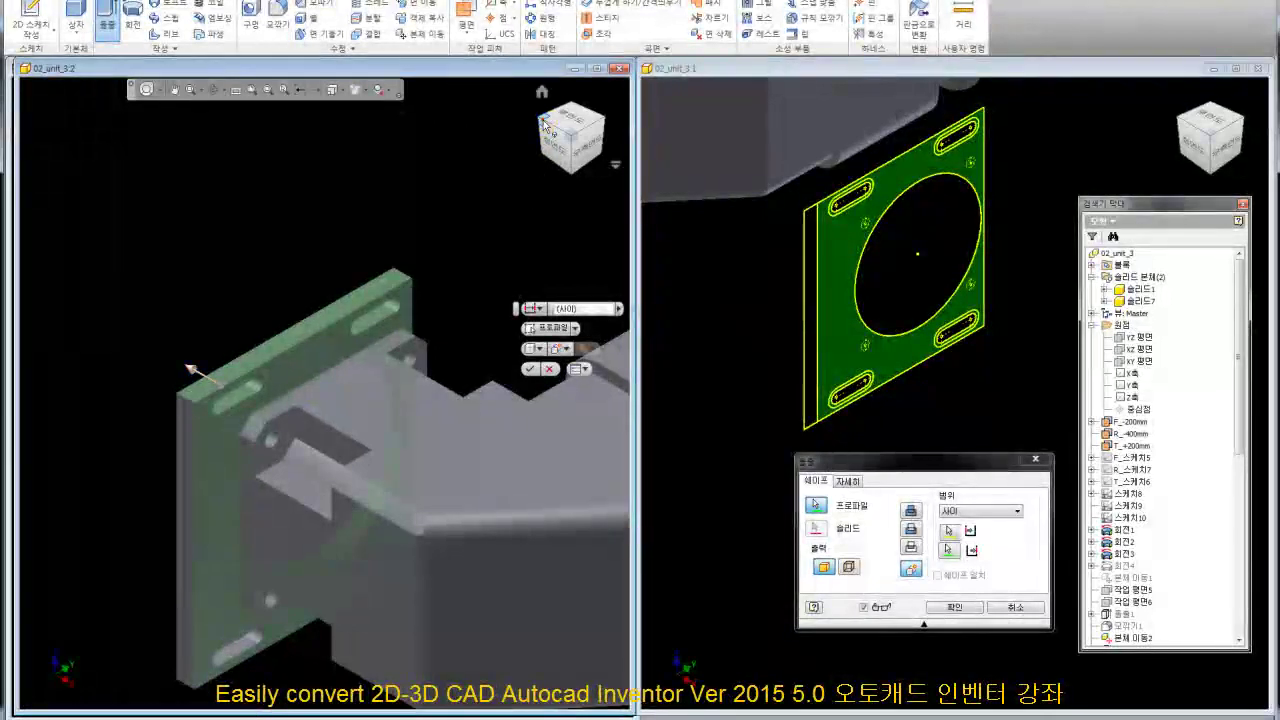
click(543, 122)
scroll(186, 428, up, 3)
scroll(193, 450, up, 2)
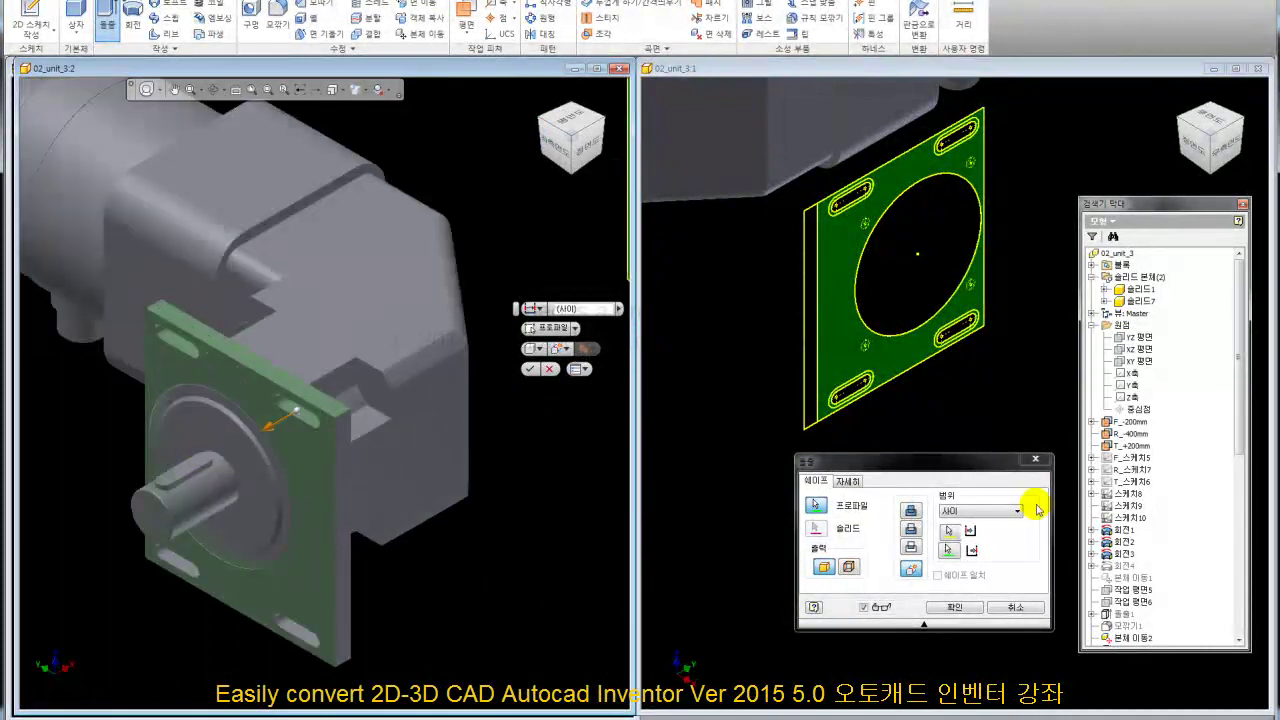
click(956, 607)
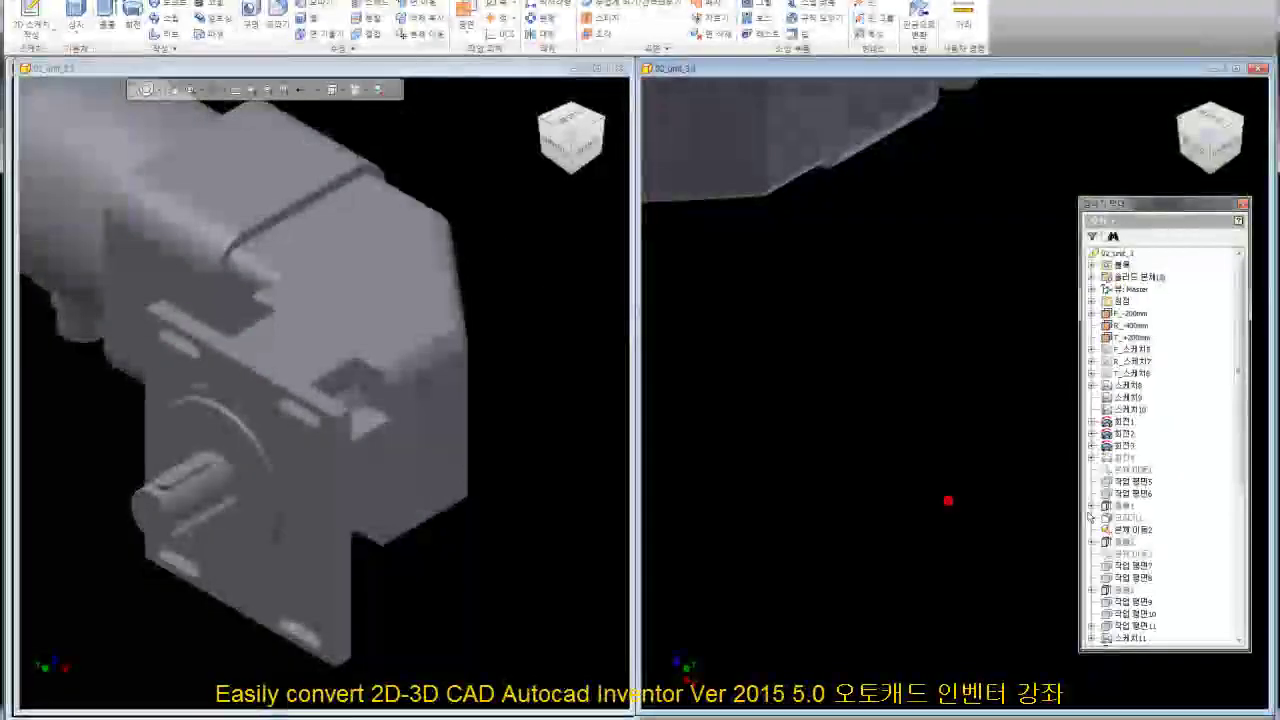
Expand 돌출9 and turn on visibility of its plate sketch 스케치14
drag(1240, 468, 1240, 610)
click(1090, 625)
right_click(1153, 637)
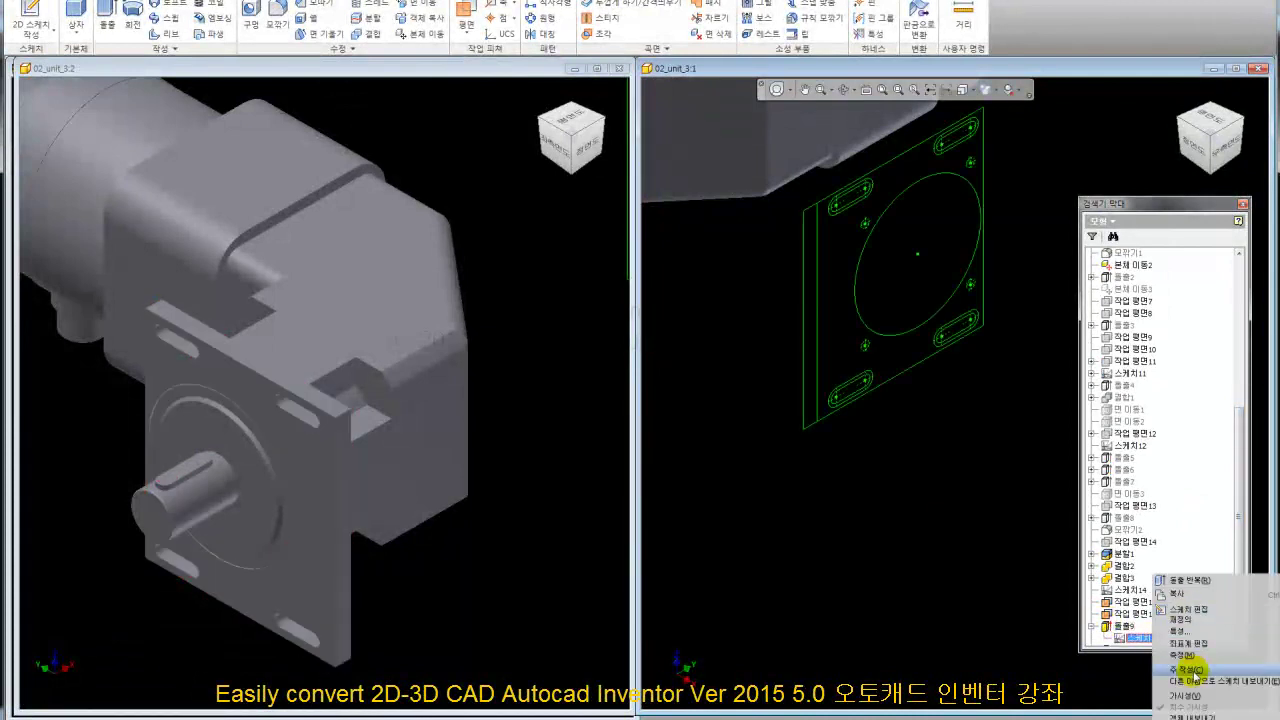
click(1190, 698)
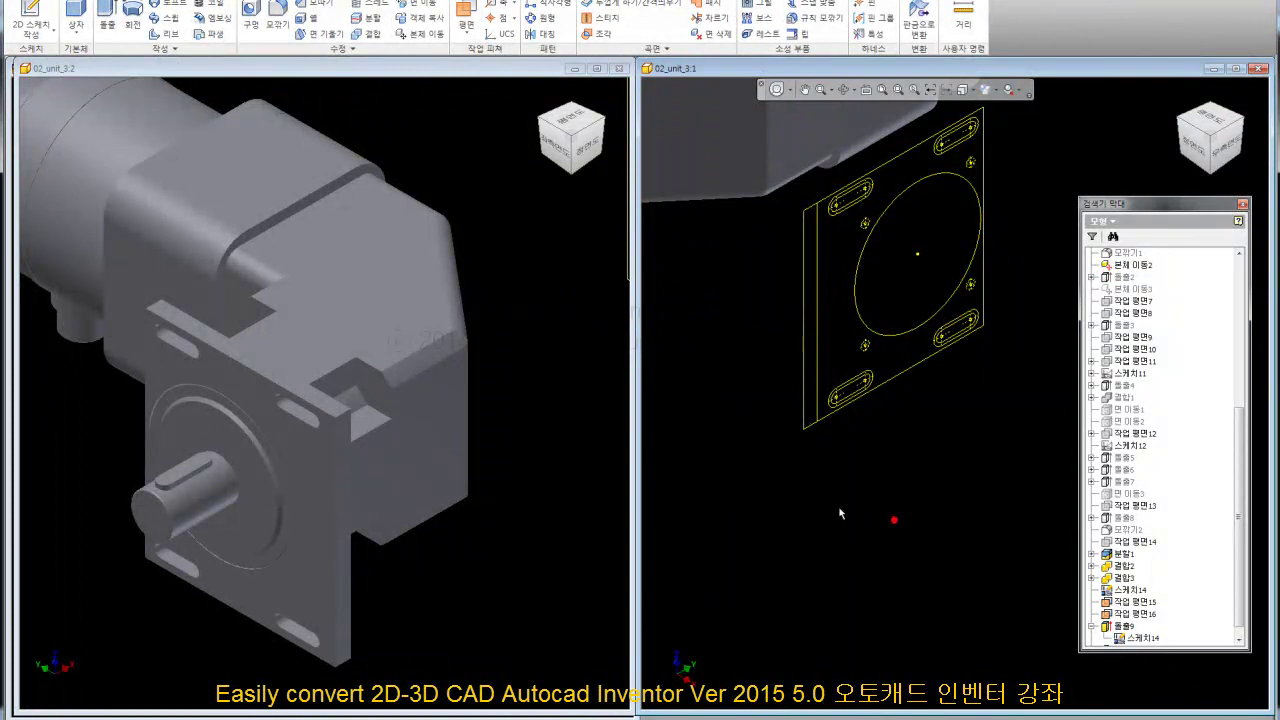
click(604, 397)
scroll(604, 397, up, 3)
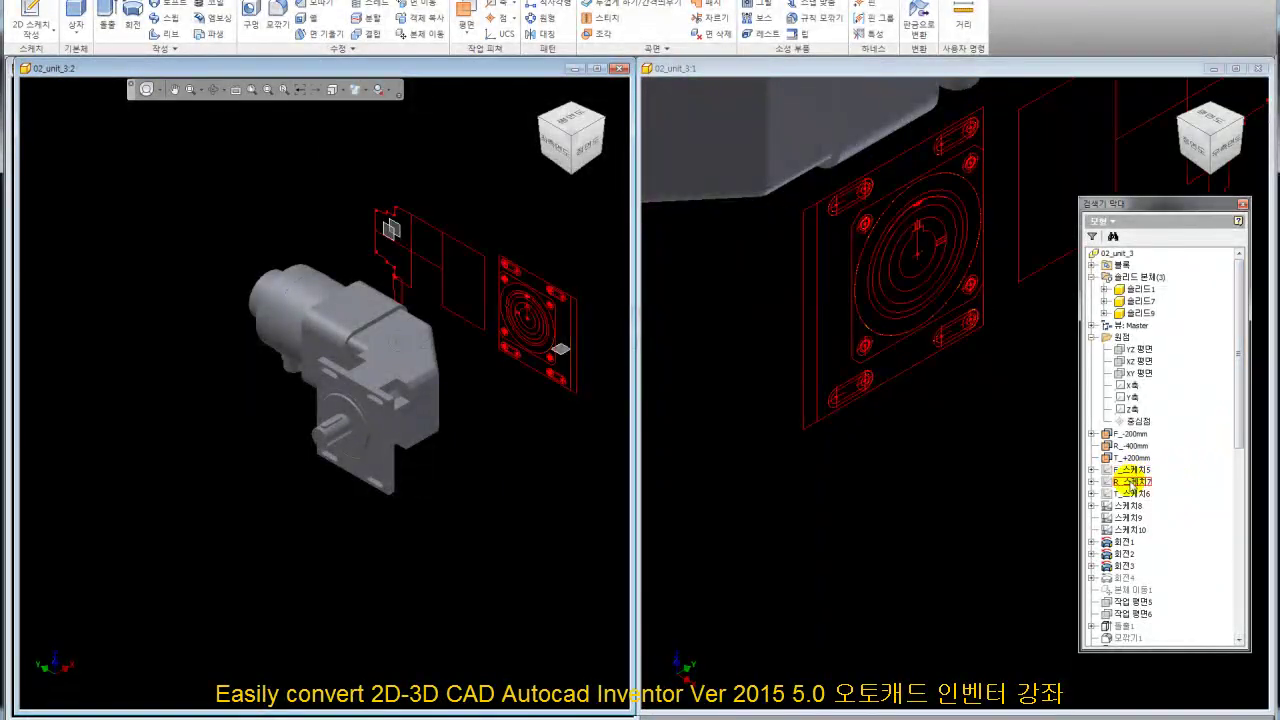
Select F_스케치5 and T_스케치6 in the browser, then make T_스케치6 visible
click(1126, 470)
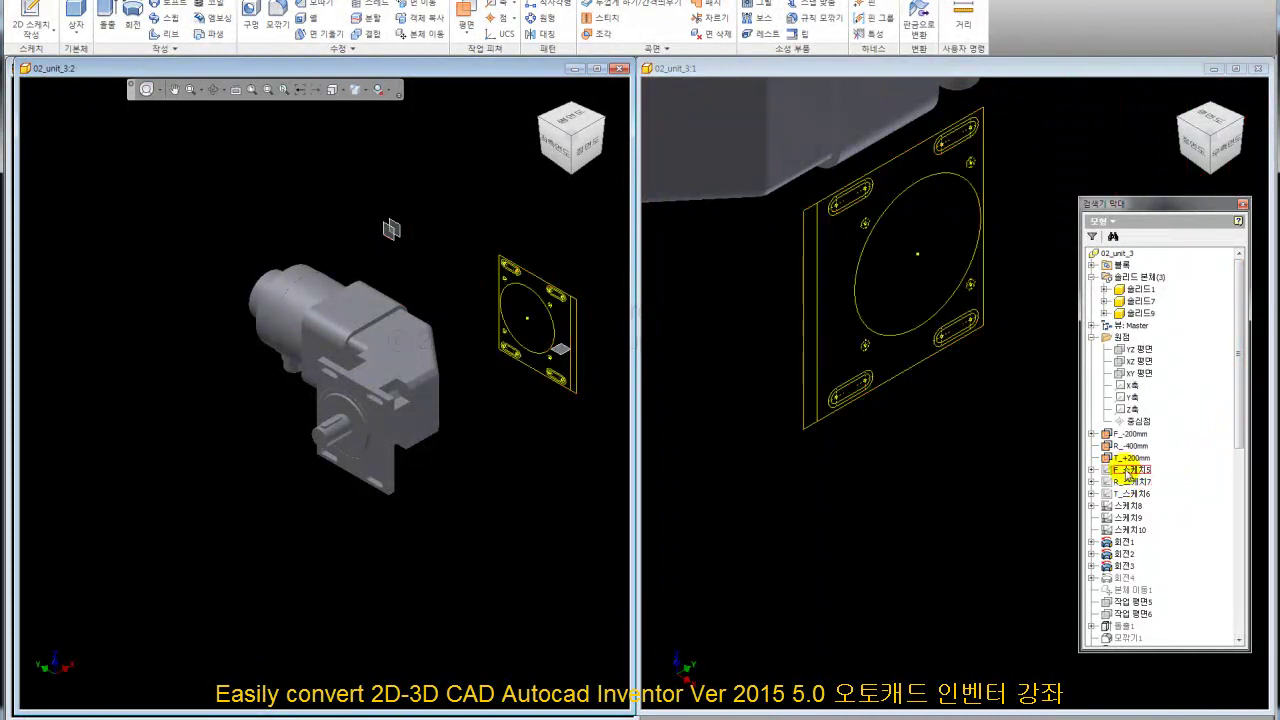
click(1128, 471)
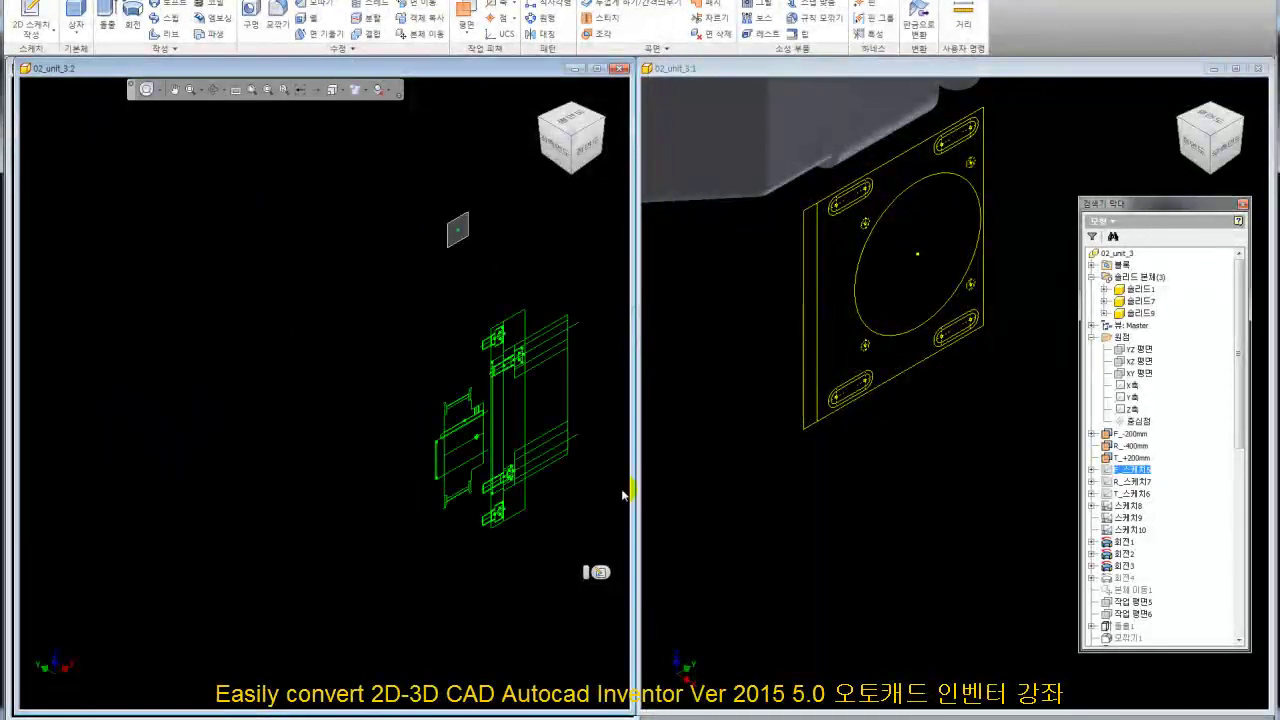
click(1135, 493)
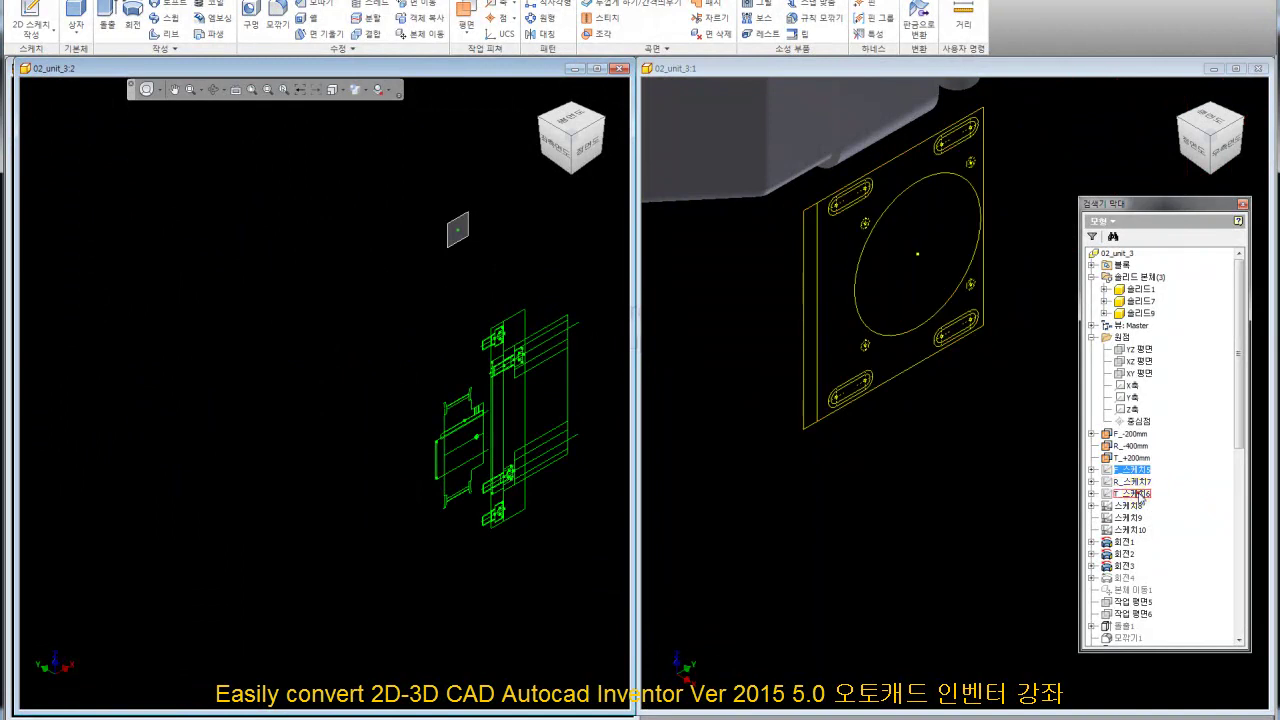
scroll(362, 220, down, 5)
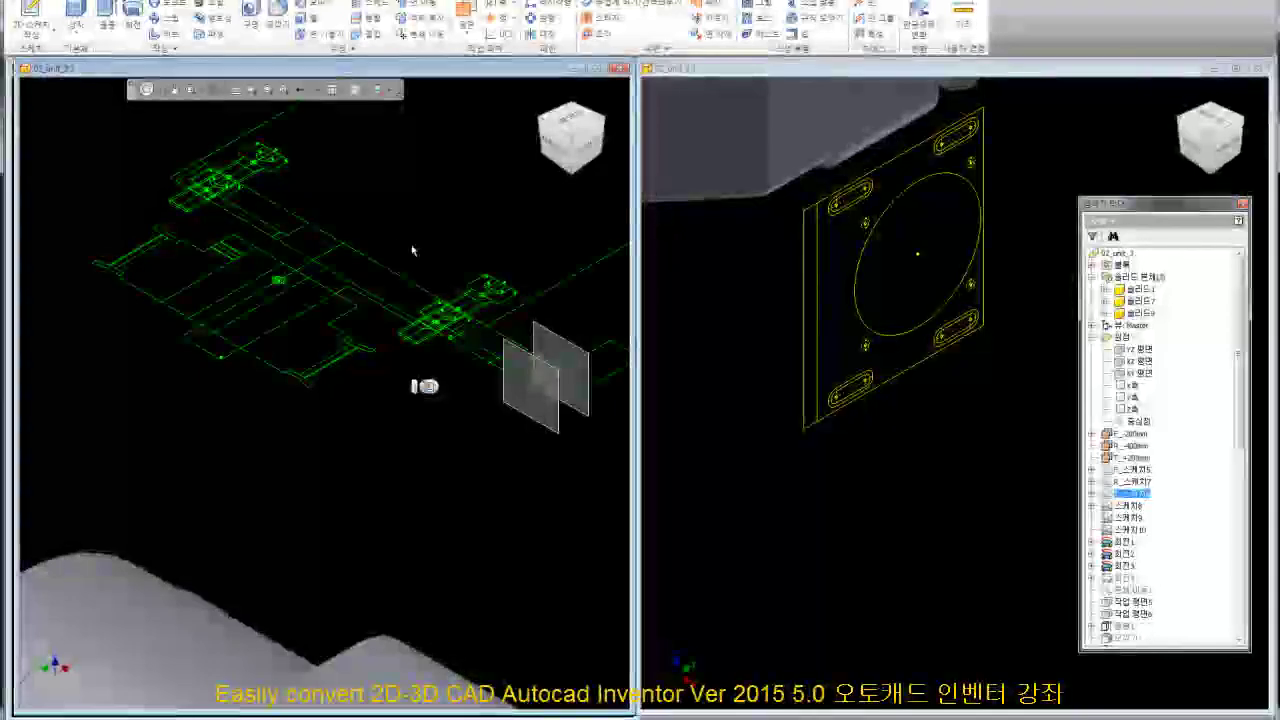
middle_drag(503, 347, 374, 348)
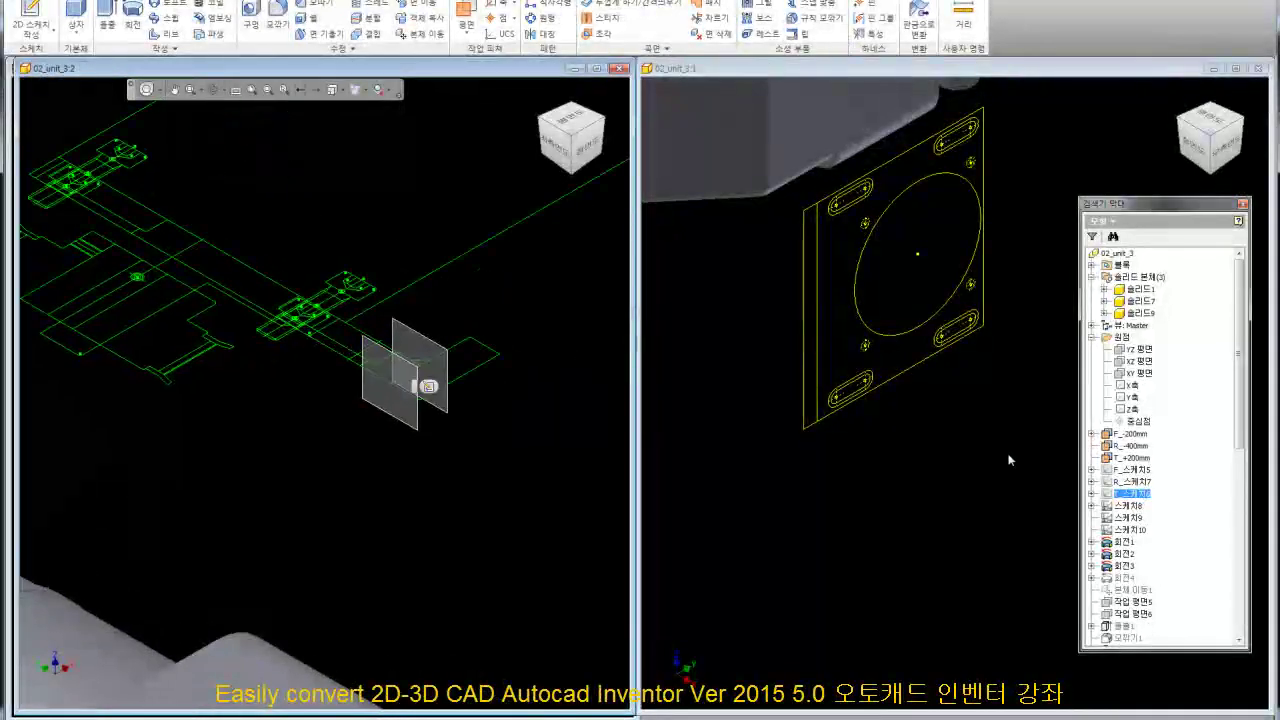
right_click(1118, 497)
click(1155, 632)
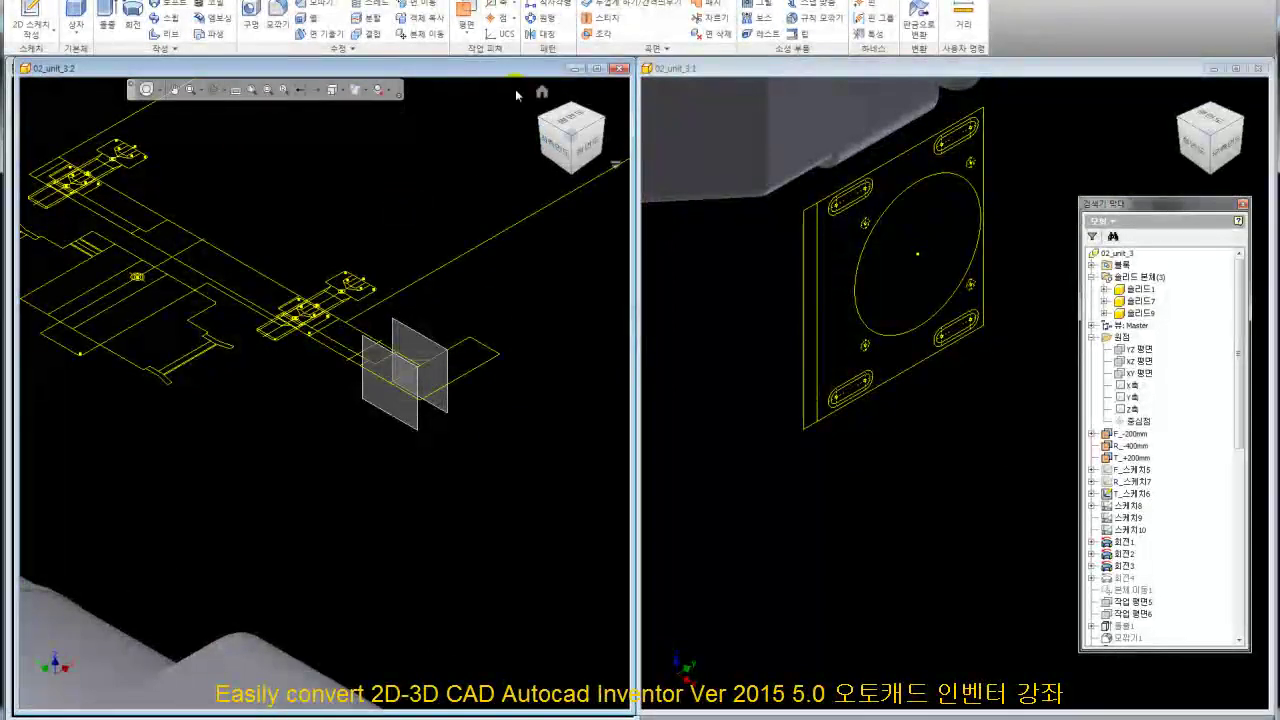
key(bracketright)
scroll(437, 360, up, 5)
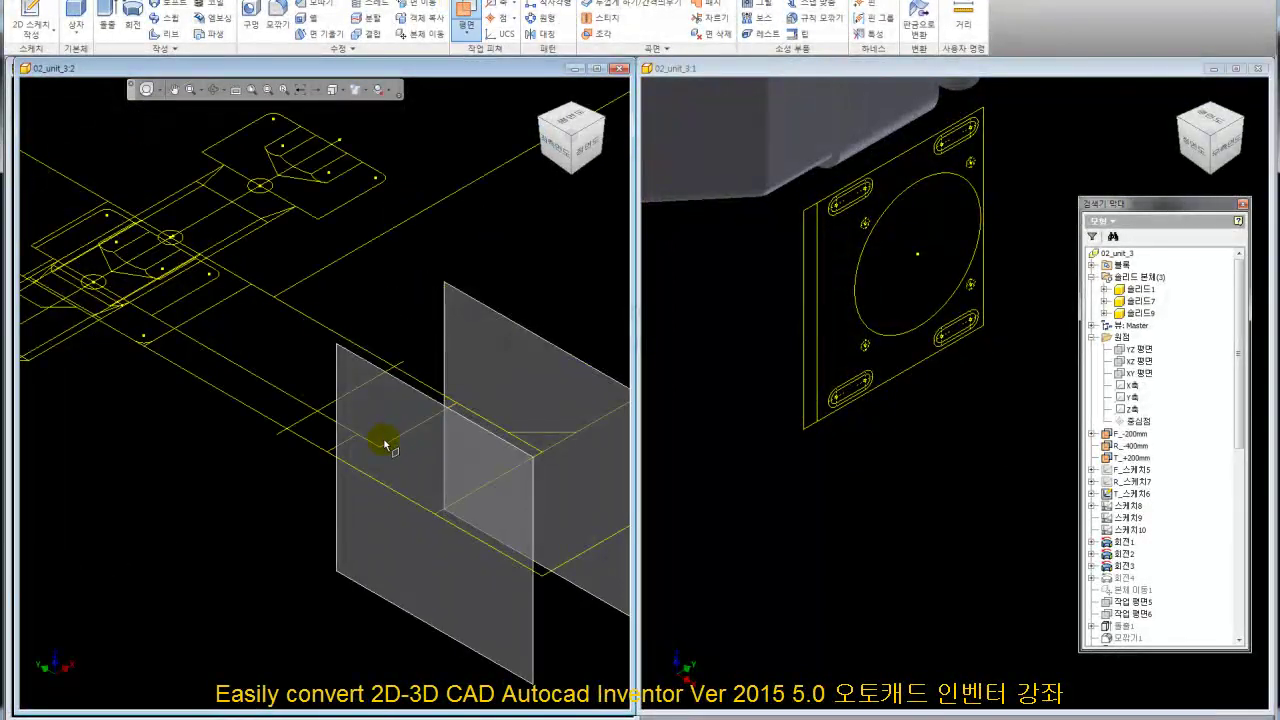
Select a work plane, then hide the T_스케치6 sketch from the right viewport's browser
scroll(383, 452, down, 2)
click(396, 444)
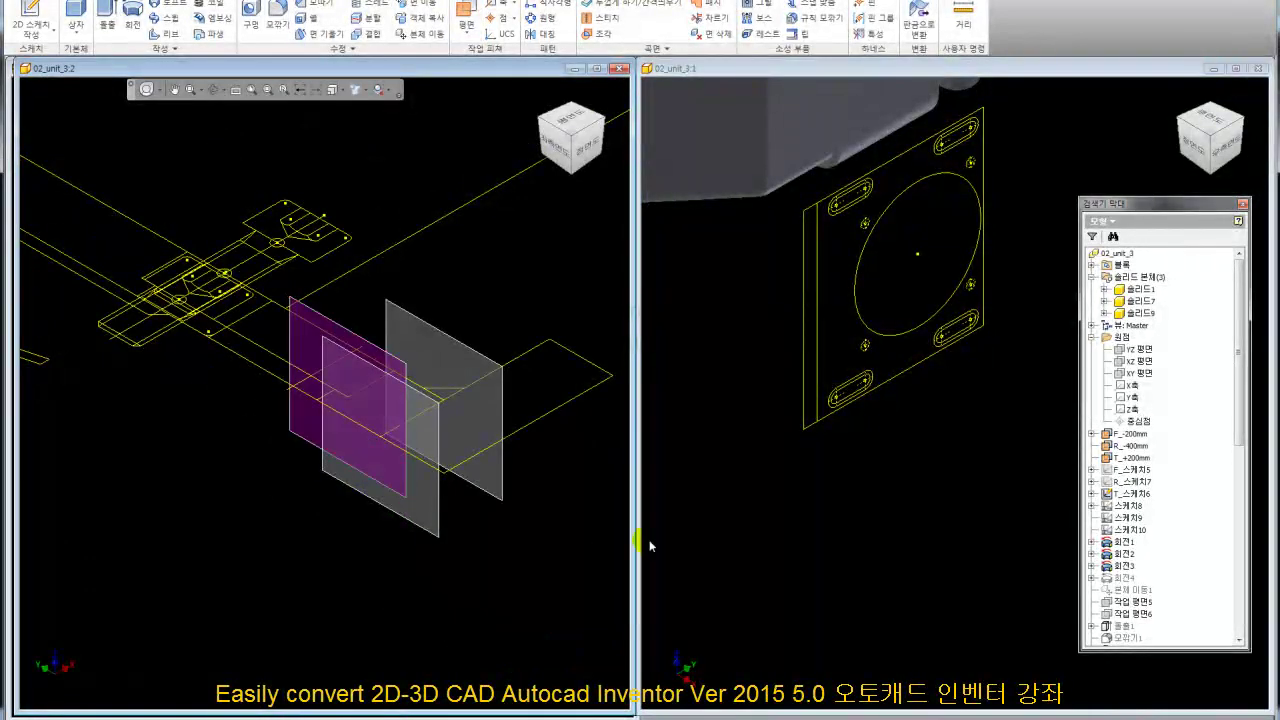
click(1010, 560)
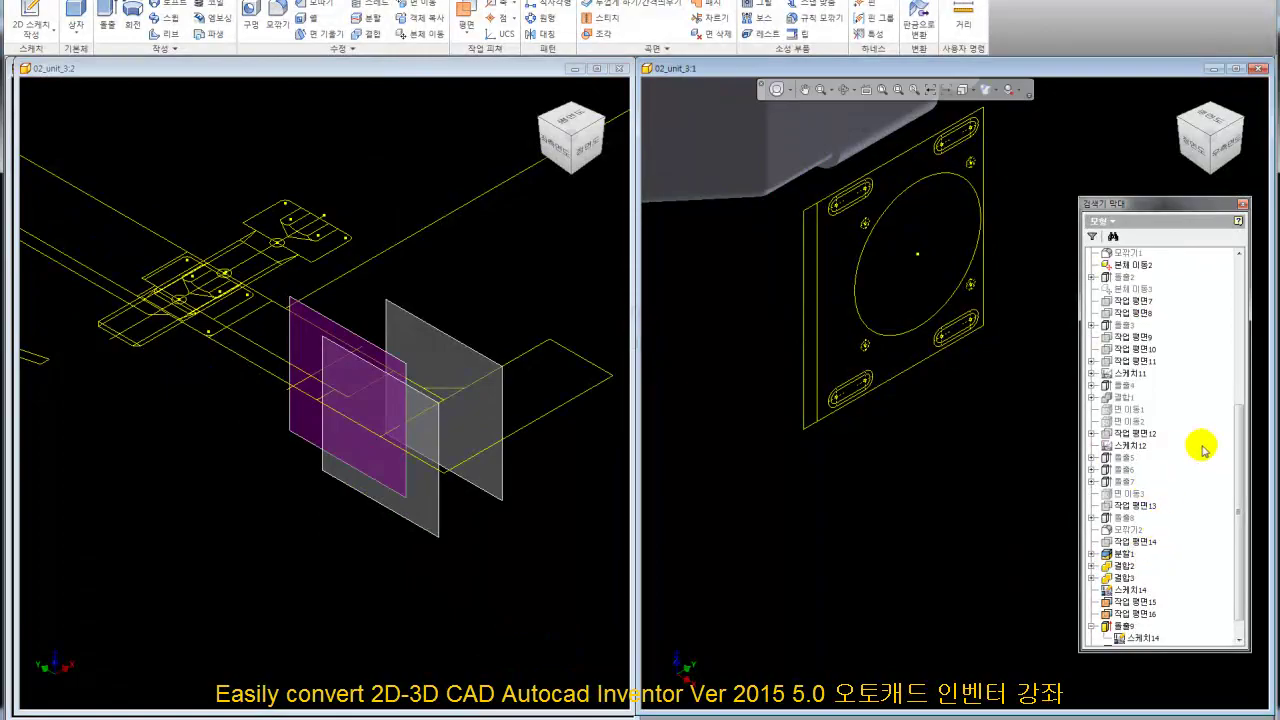
drag(1232, 535, 1218, 330)
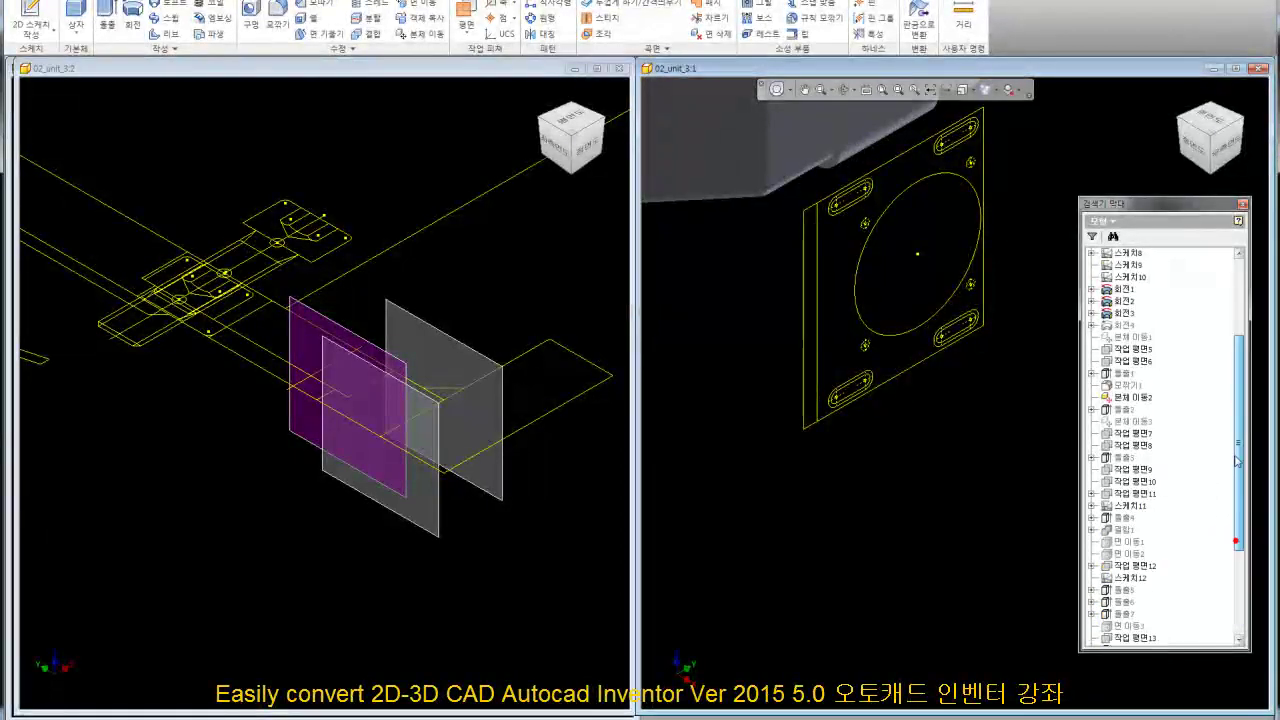
right_click(1128, 373)
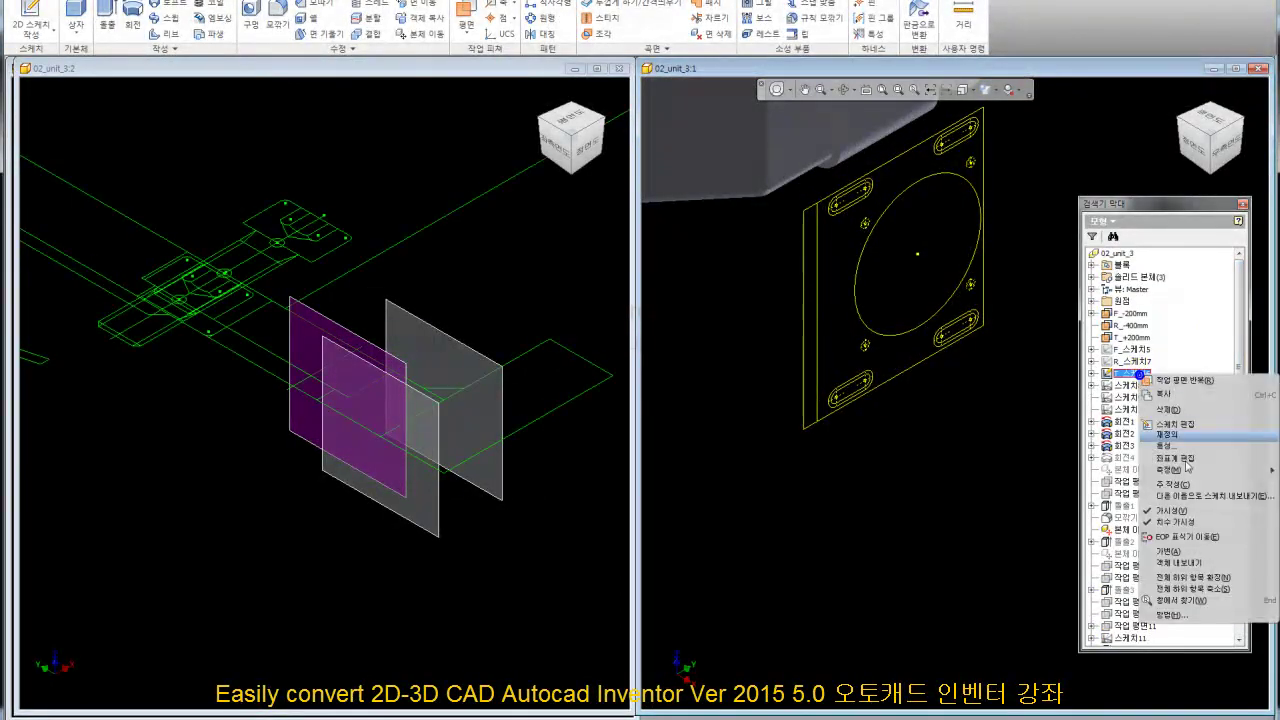
click(1172, 511)
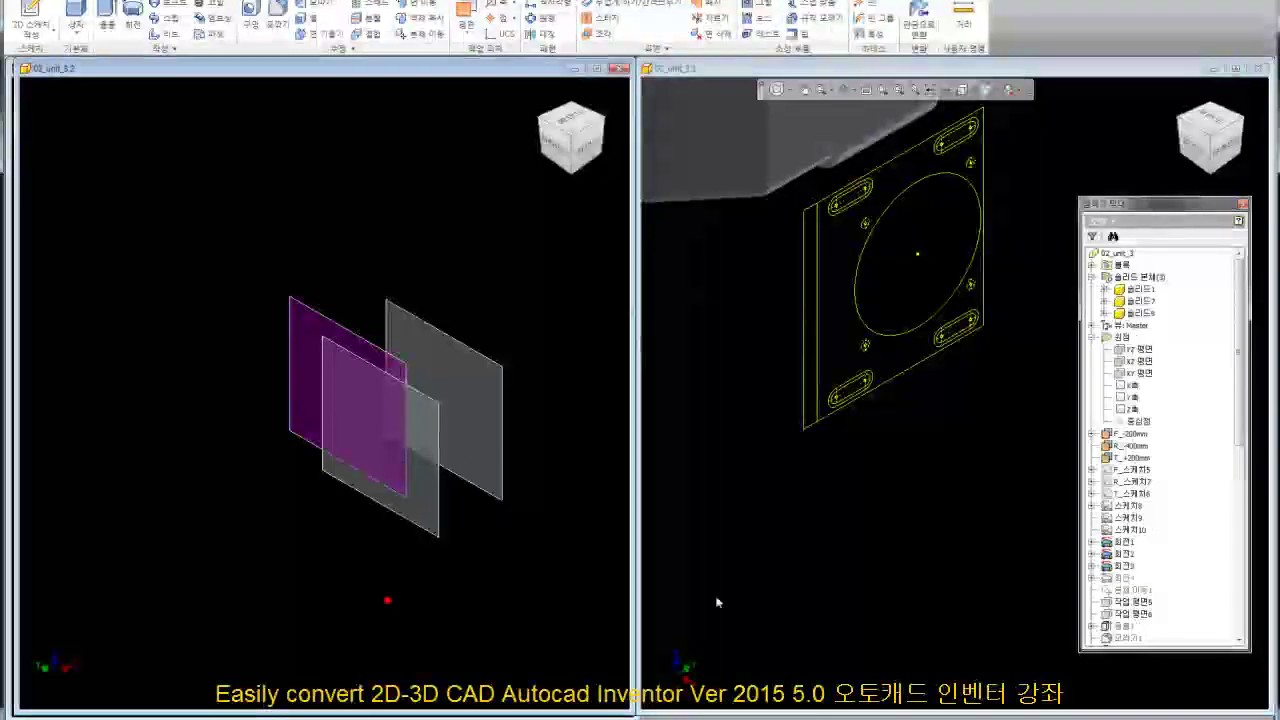
Extrude the plate sketch with the top-left and bottom-right slots as profiles, targeting the solid body, with extent choices shown
click(113, 12)
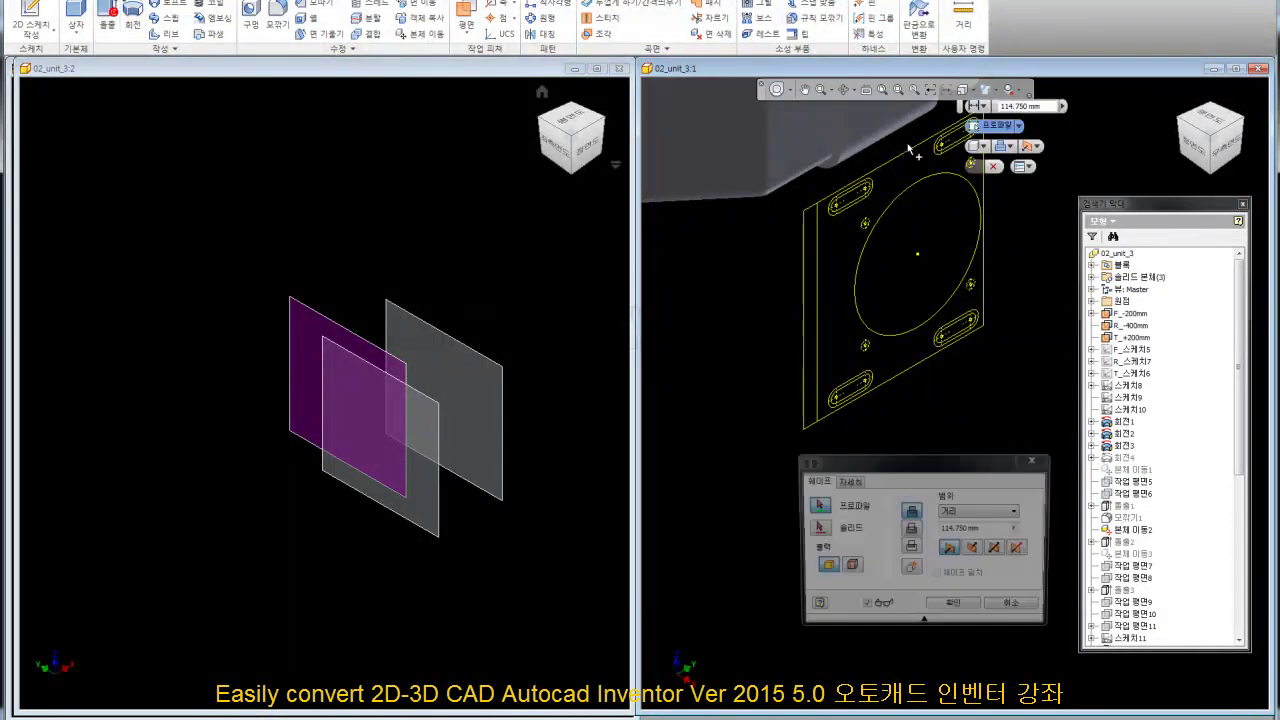
click(864, 199)
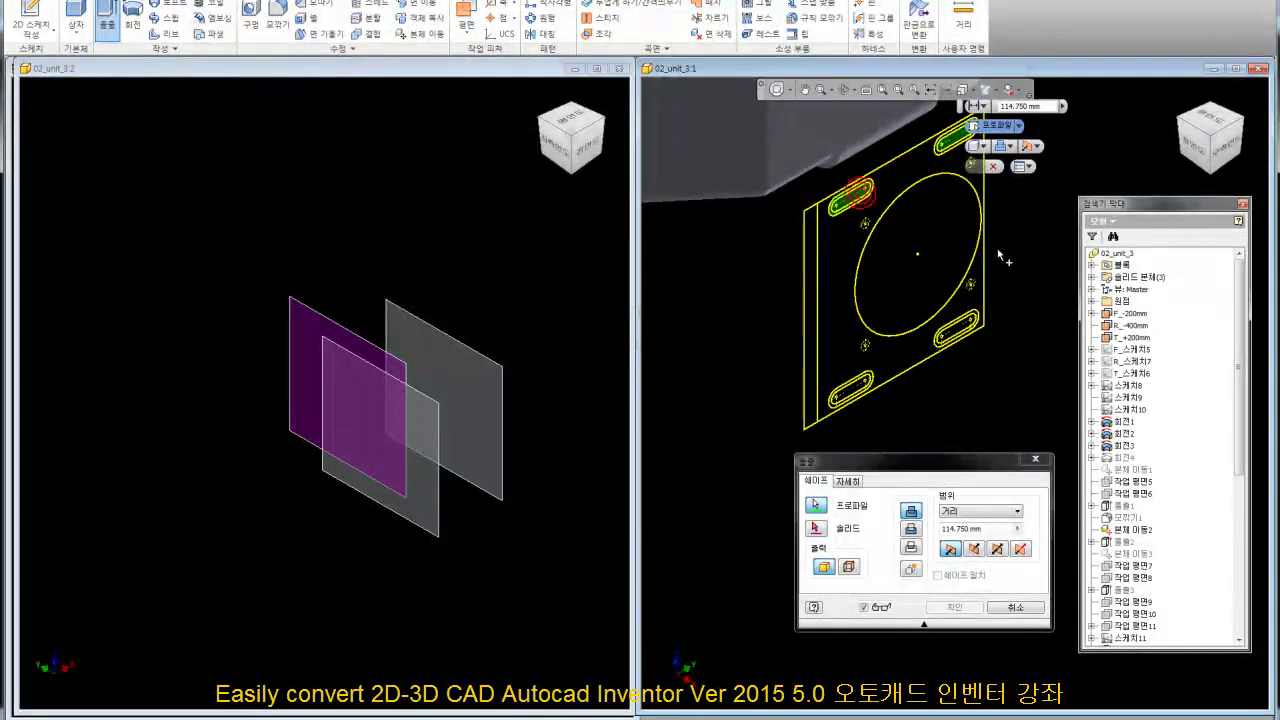
click(964, 328)
scroll(950, 350, up, 5)
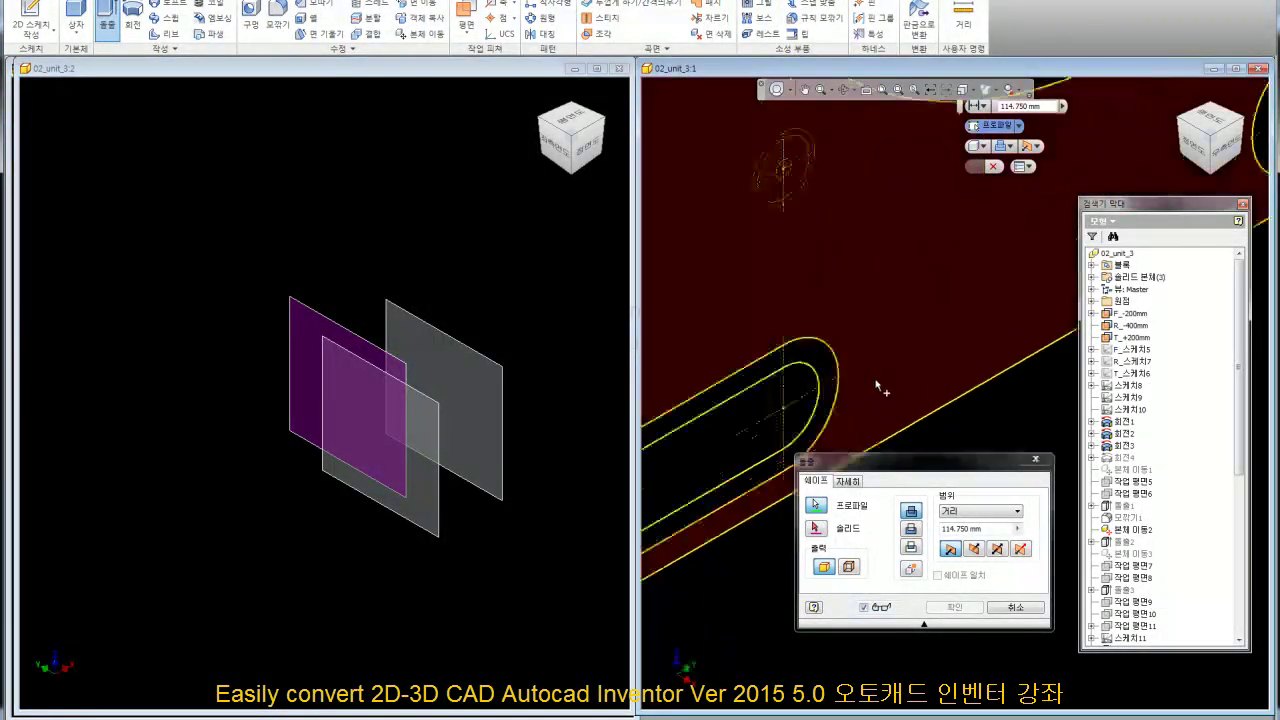
scroll(933, 382, down, 5)
click(836, 530)
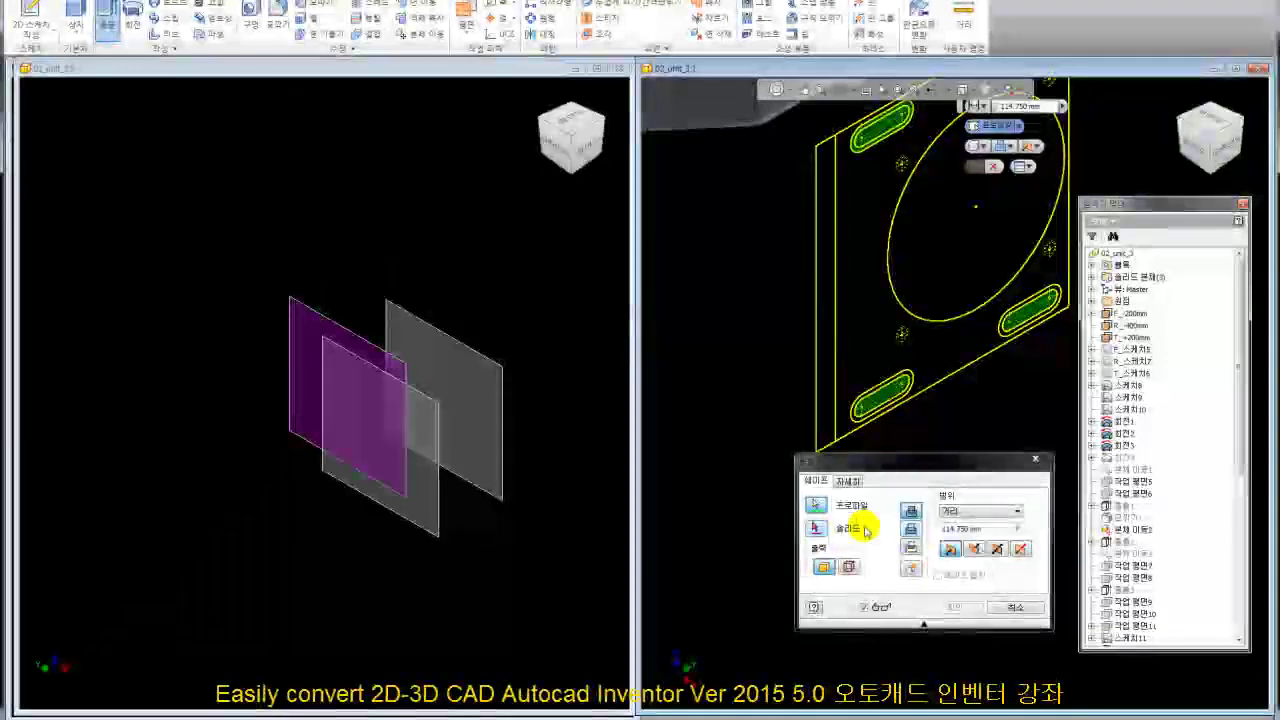
scroll(905, 372, down, 5)
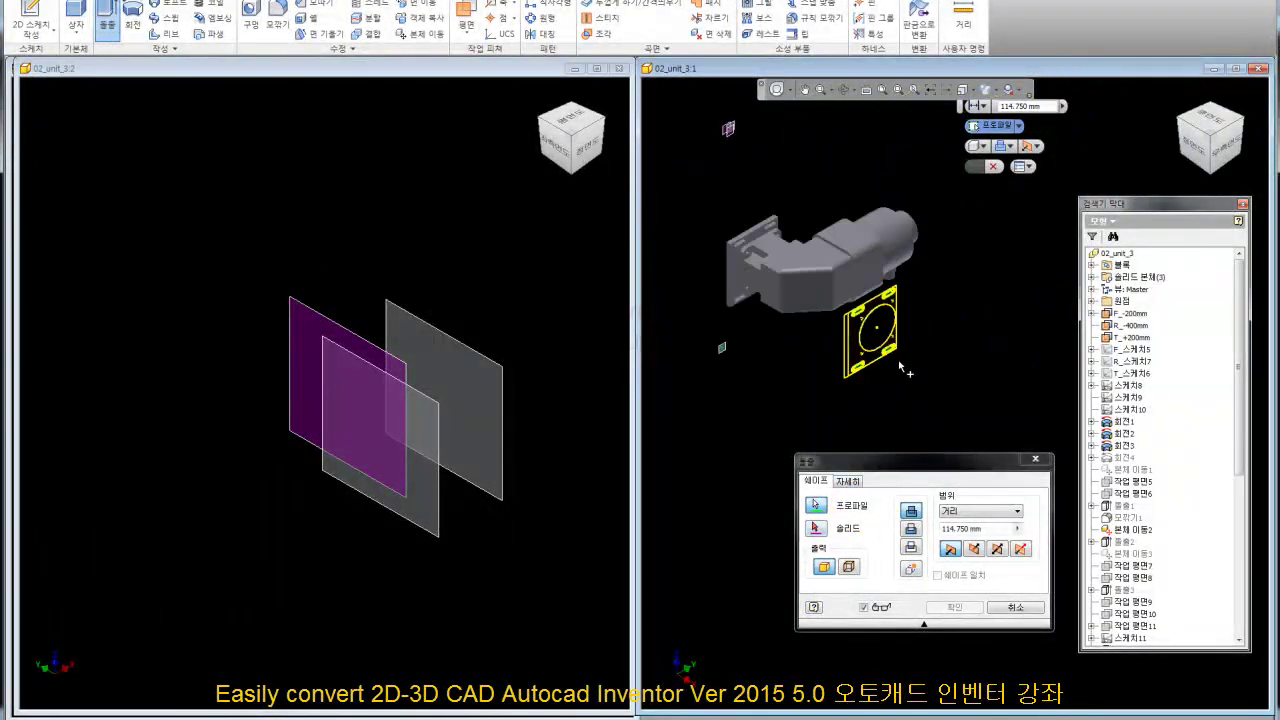
click(973, 512)
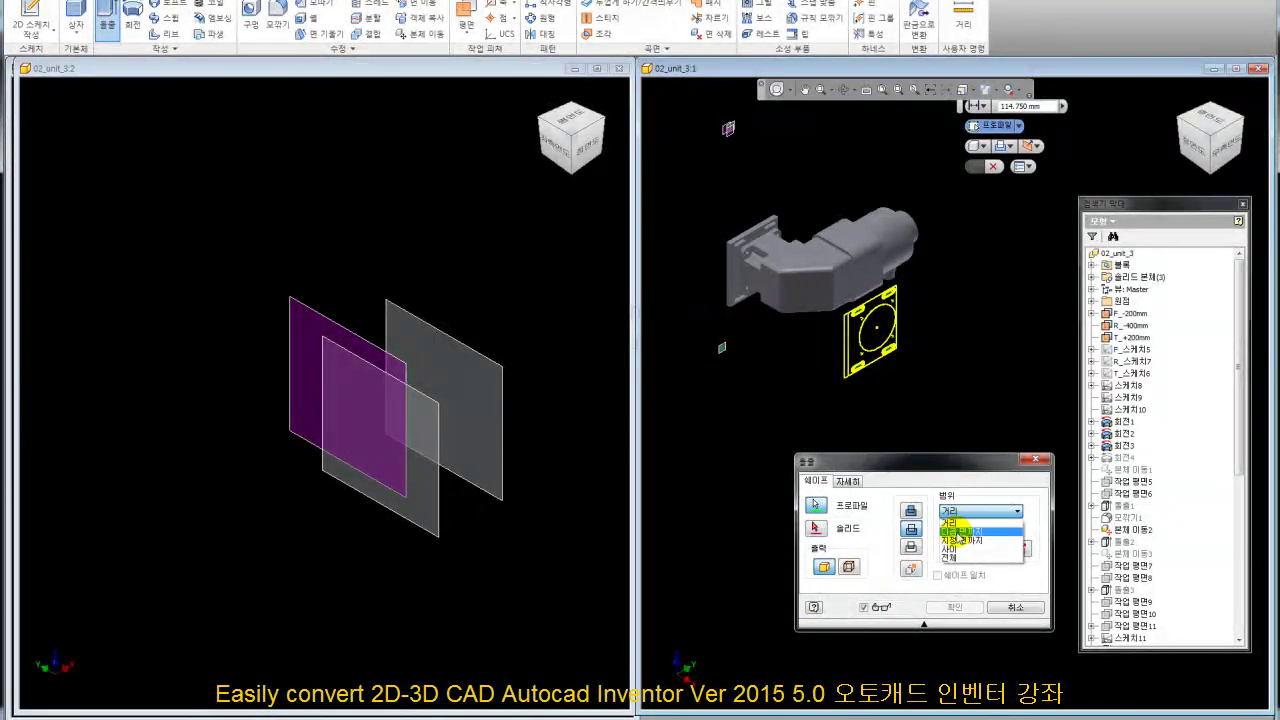